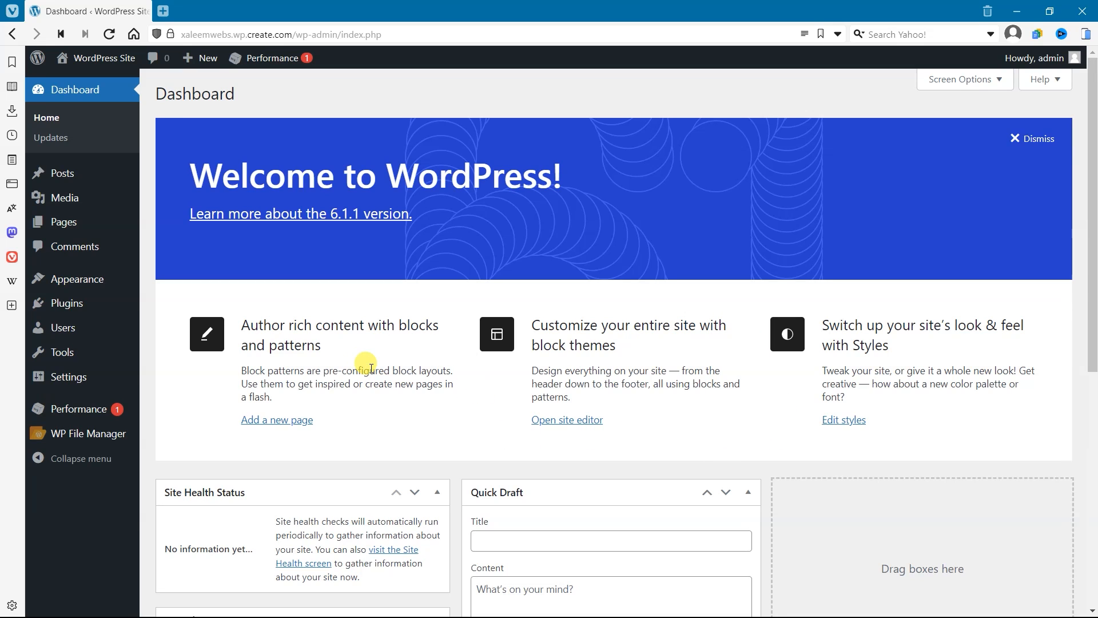
# Step: Search the plugin directory for Elementor and install the Elementor Website Builder plugin
pyautogui.moveTo(96, 304)
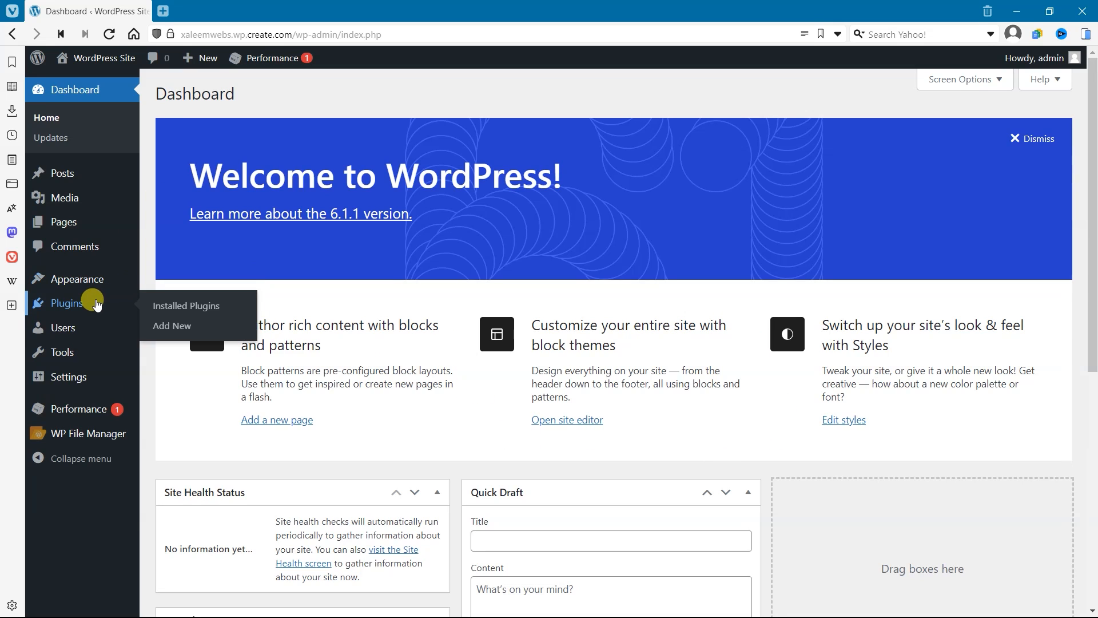
pyautogui.click(163, 311)
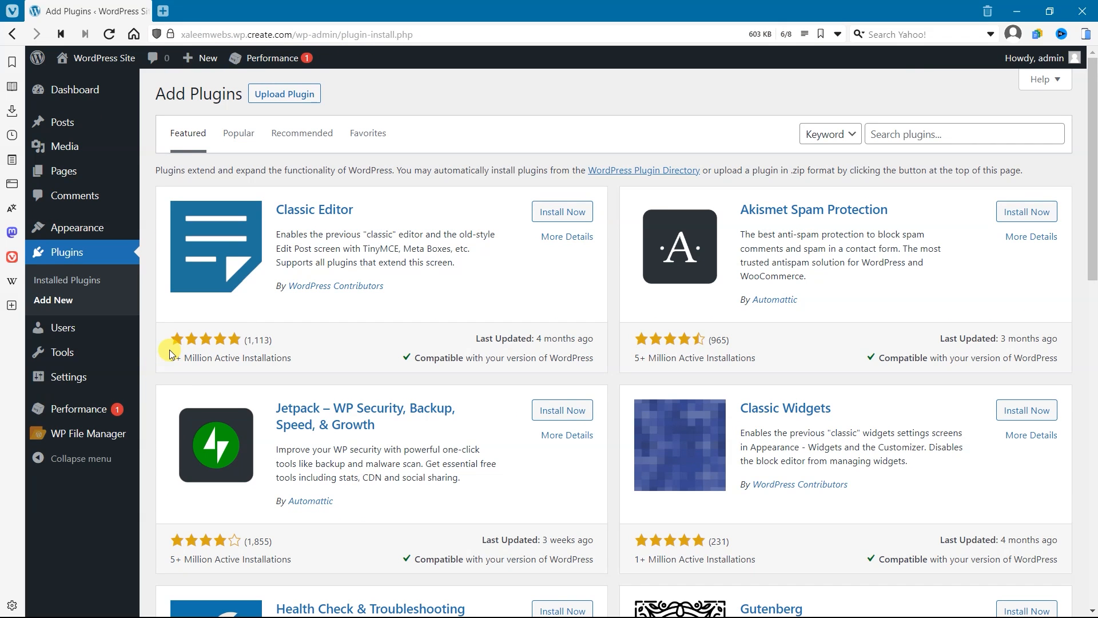
pyautogui.click(903, 134)
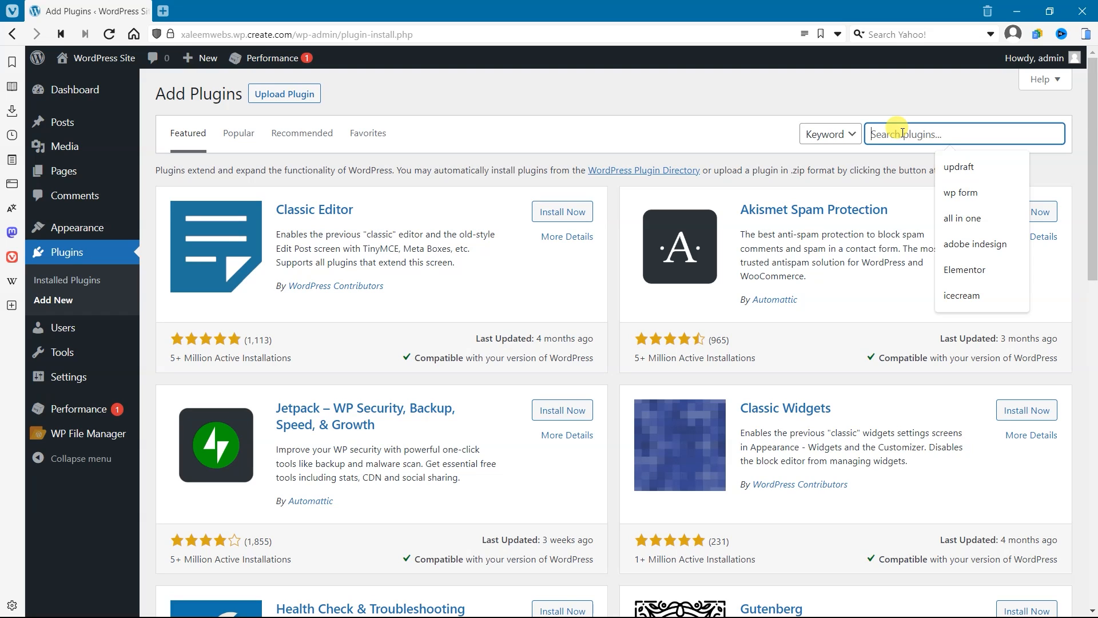
pyautogui.write('El')
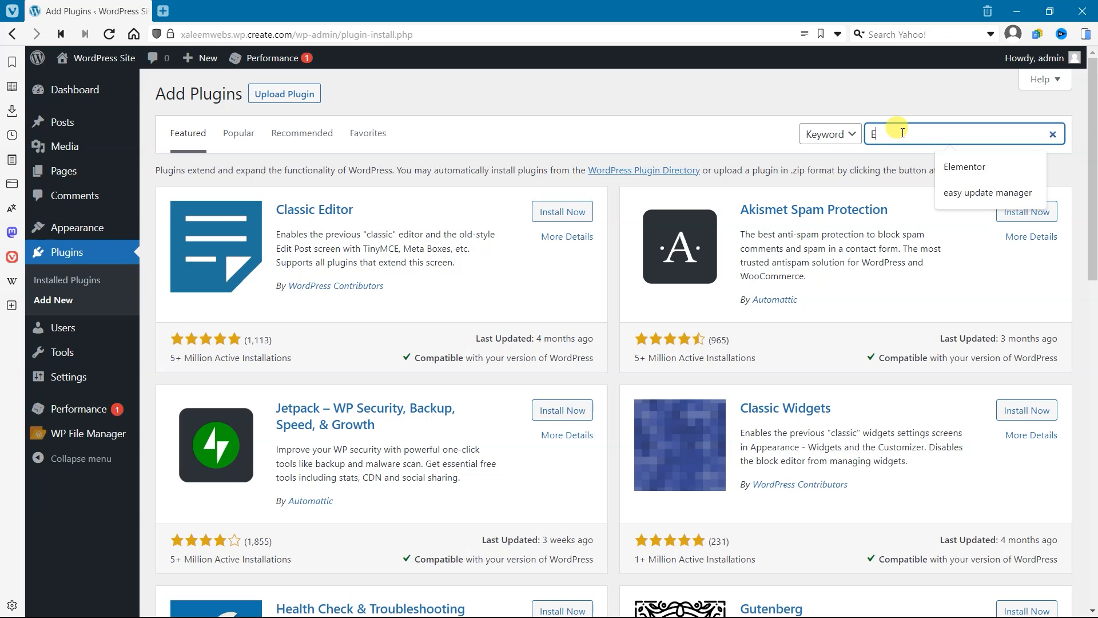
pyautogui.write('ementor')
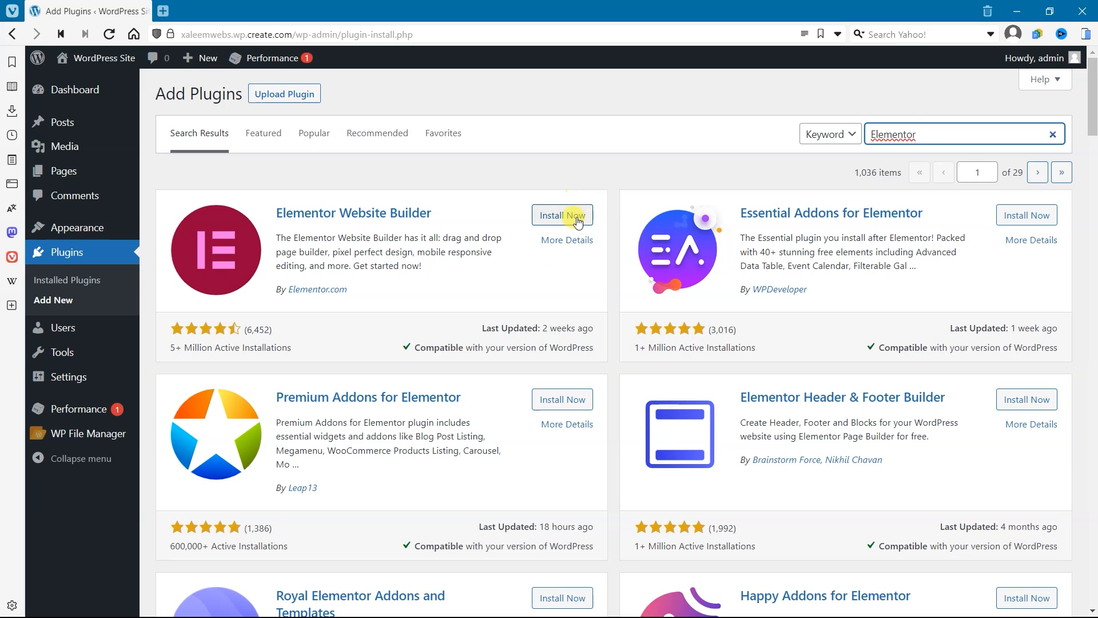
pyautogui.click(564, 215)
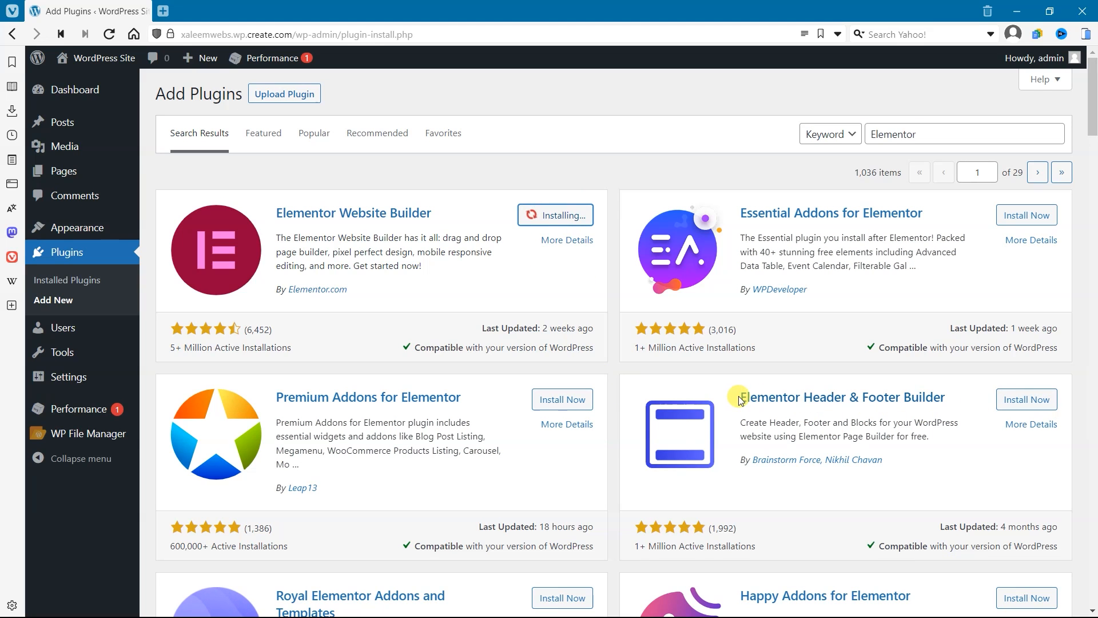
# Step: Install the Elementor Header & Footer Builder plugin from the search results
pyautogui.moveTo(738, 398); pyautogui.dragTo(938, 399)
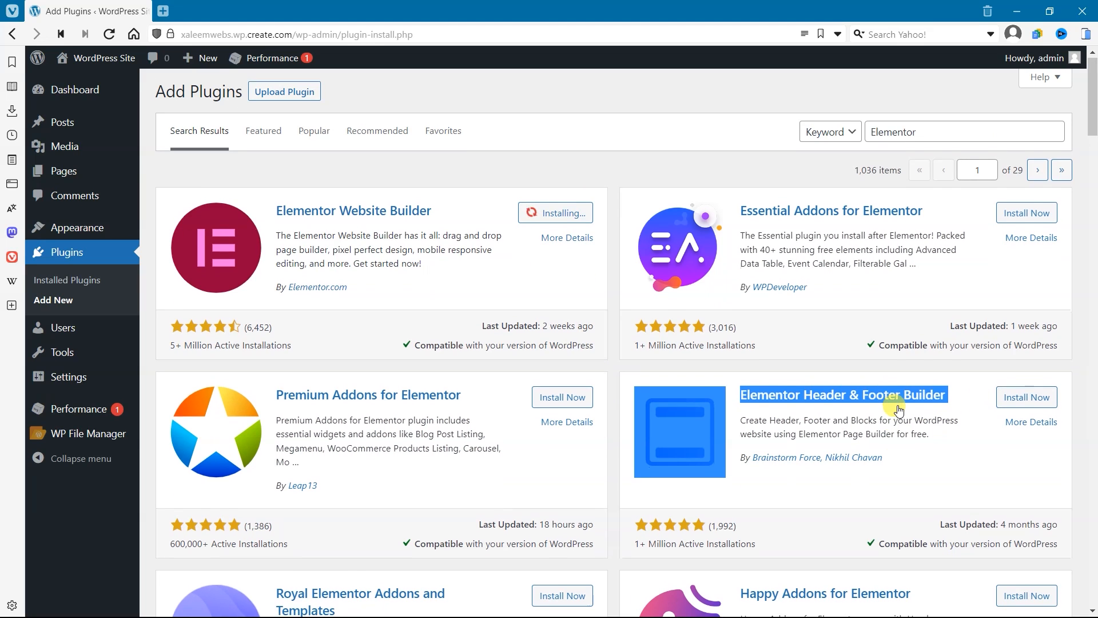
pyautogui.scroll(-2, 1049, 292)
pyautogui.click(1050, 292)
# Step: Install the Royal Elementor Addons and Templates plugin and the ElementsKit Elementor addons plugin
pyautogui.scroll(-4, 591, 435)
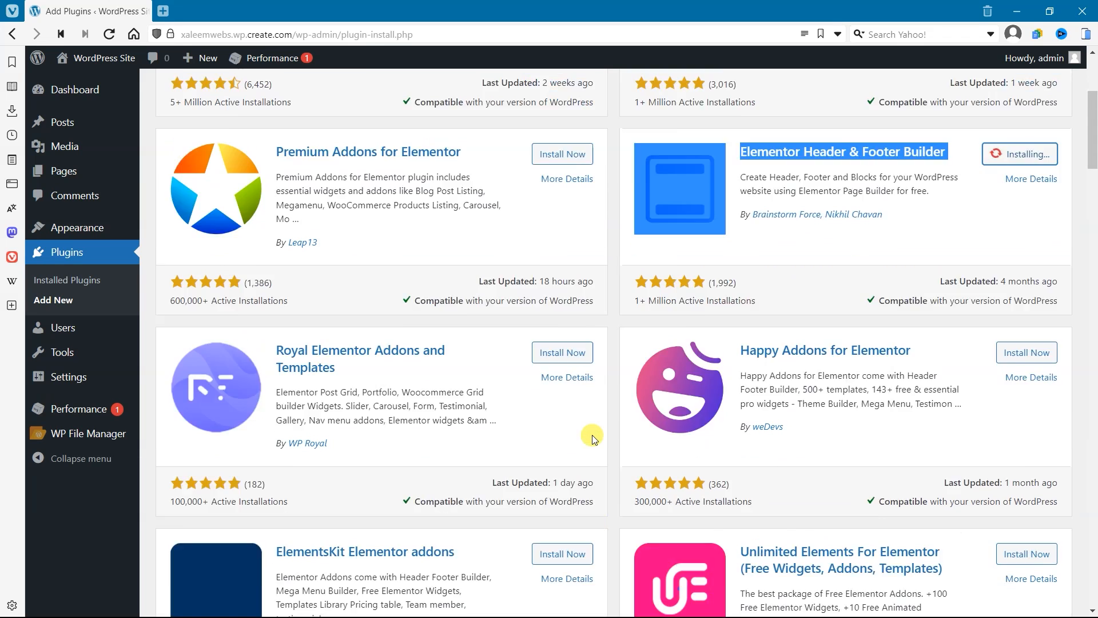
pyautogui.moveTo(275, 238); pyautogui.dragTo(342, 252)
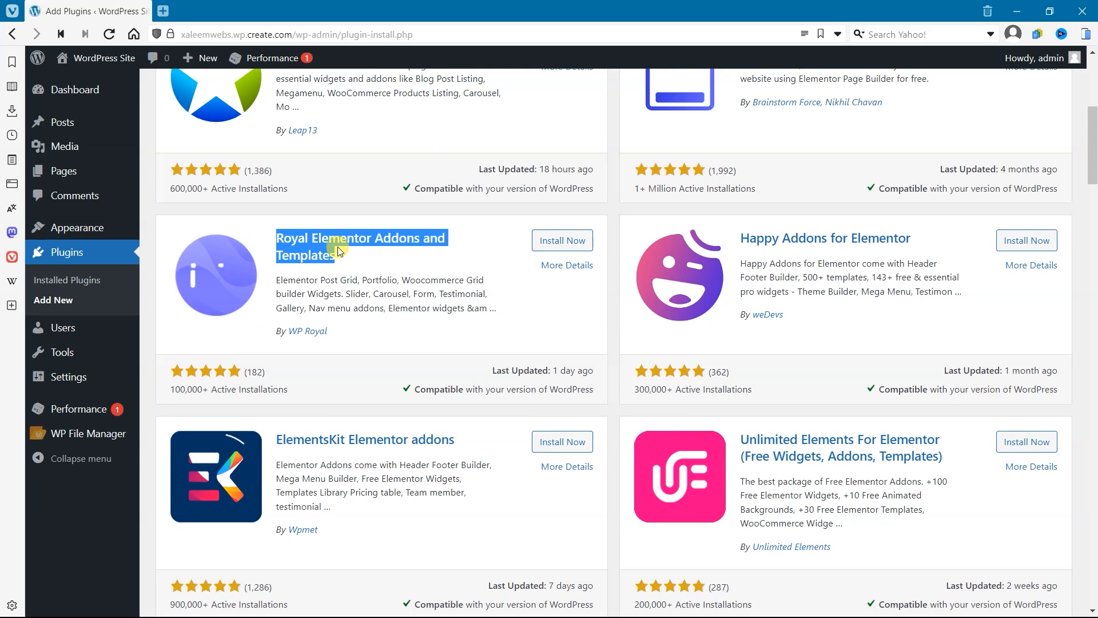
pyautogui.click(574, 241)
pyautogui.moveTo(294, 441); pyautogui.dragTo(376, 441)
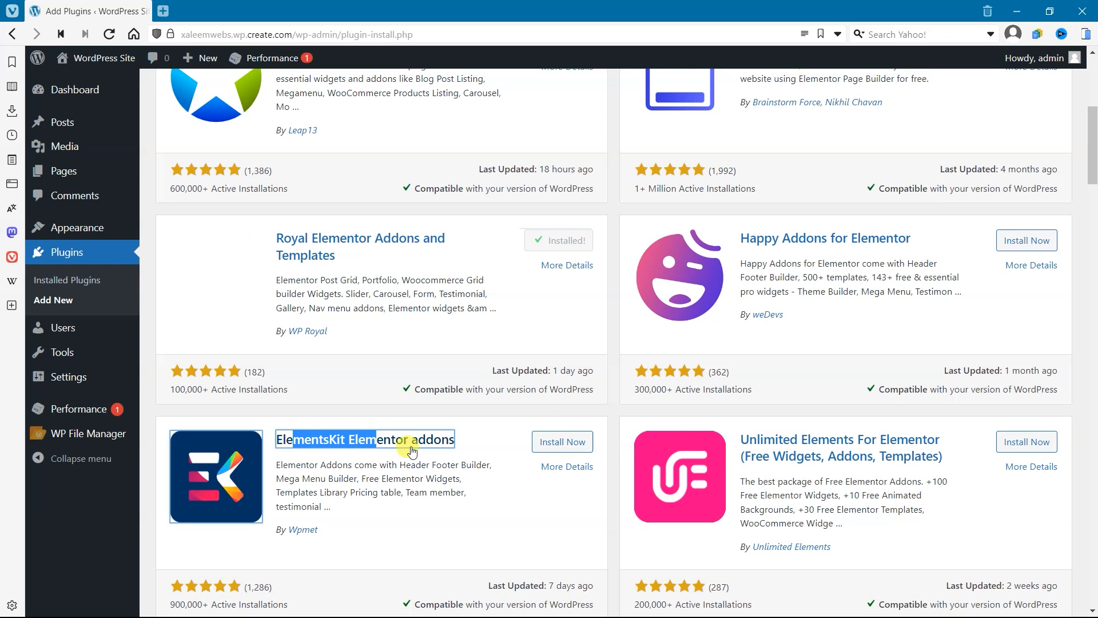
pyautogui.click(562, 441)
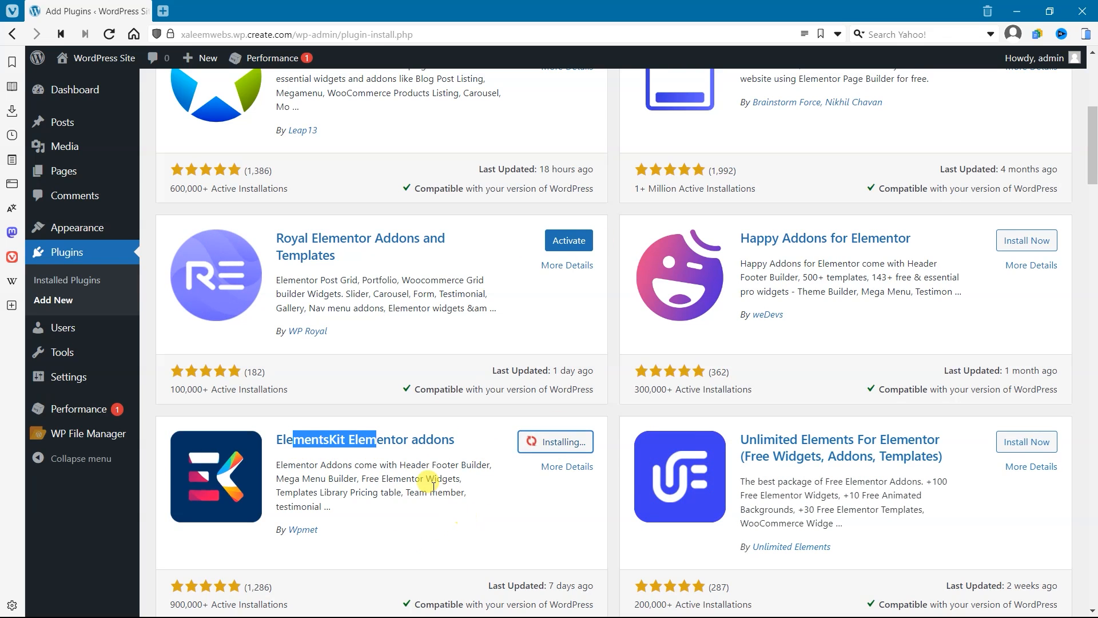
# Step: Filter the installed plugins to the inactive ones and activate all of them with one bulk action
pyautogui.scroll(5, 433, 486)
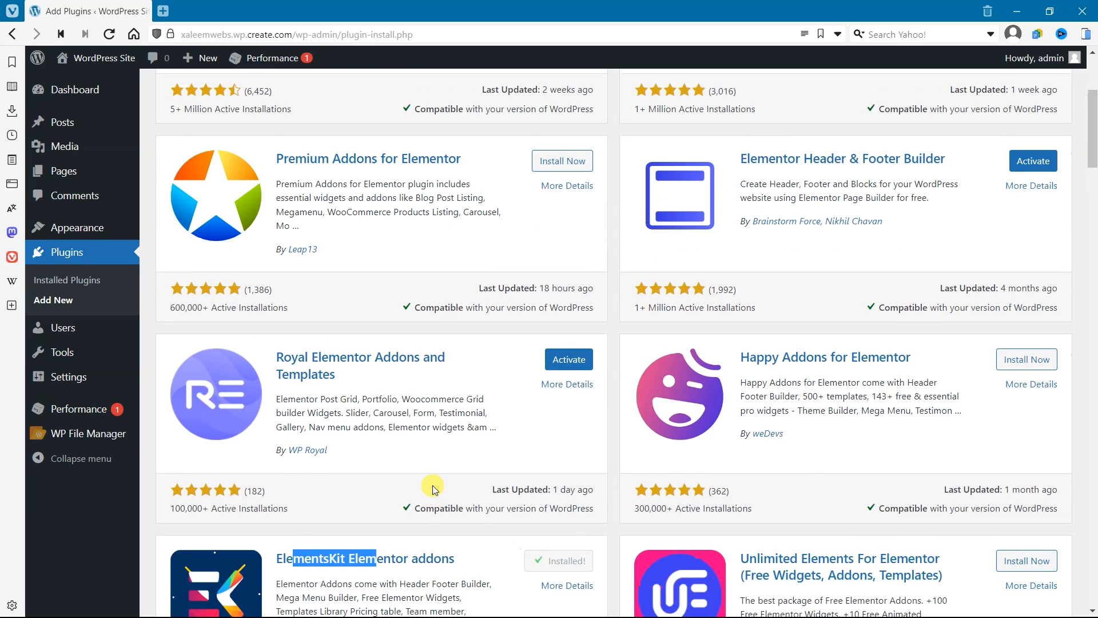
pyautogui.scroll(-8, 432, 485)
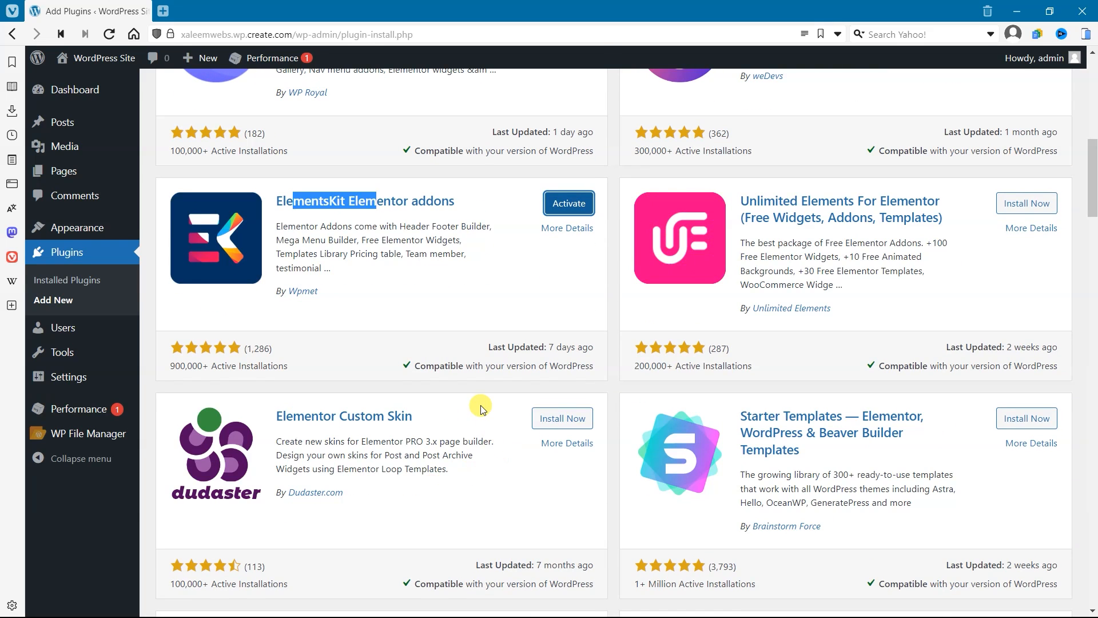
pyautogui.scroll(10, 481, 407)
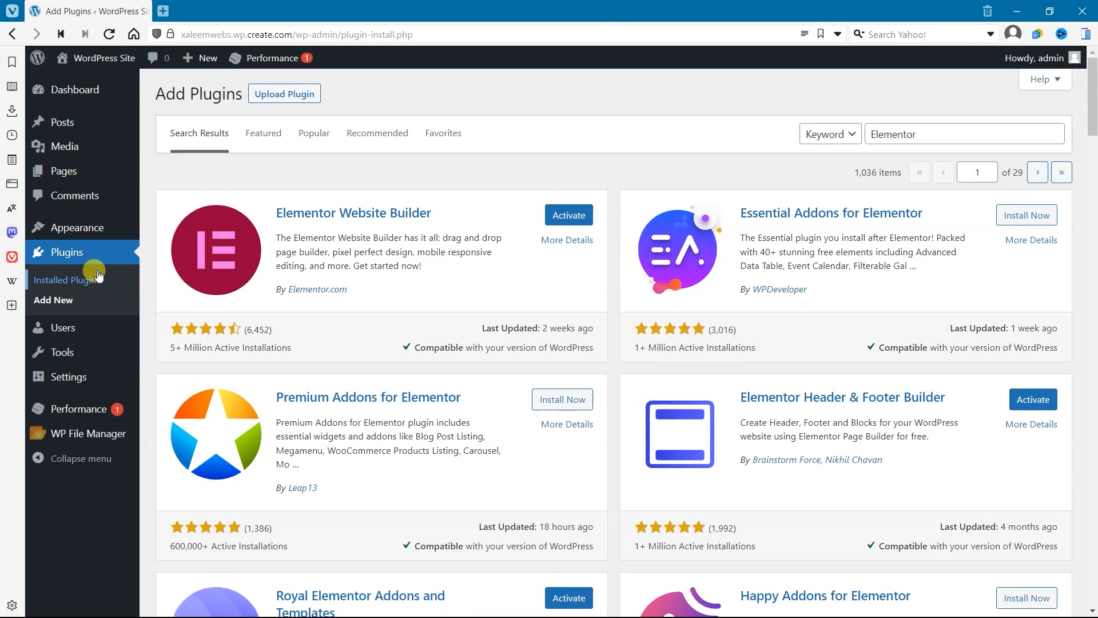
pyautogui.click(96, 280)
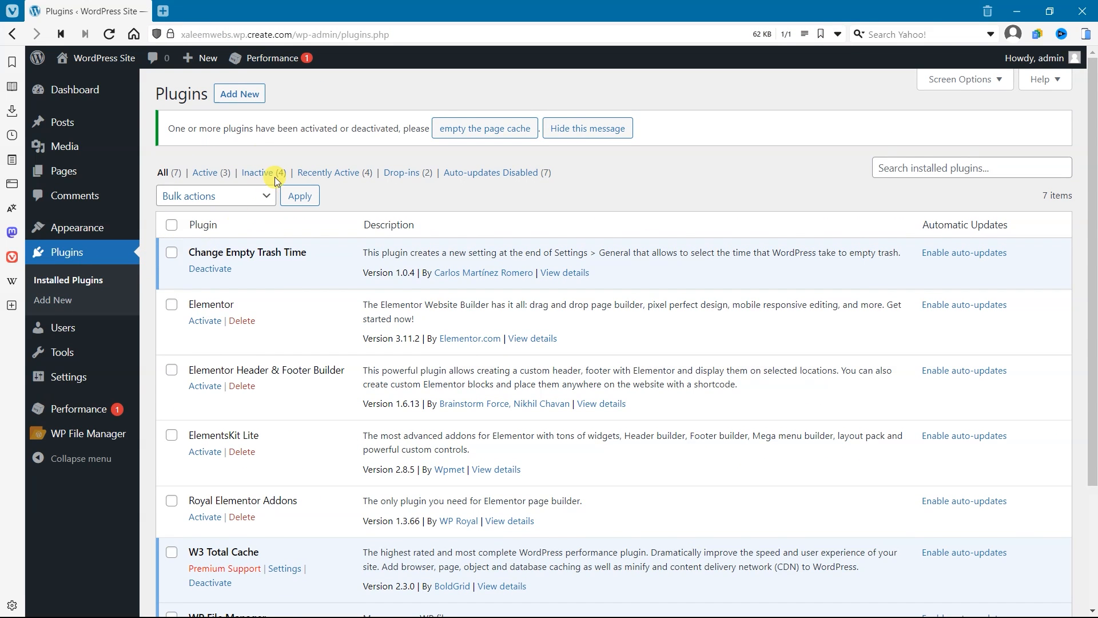
pyautogui.click(257, 173)
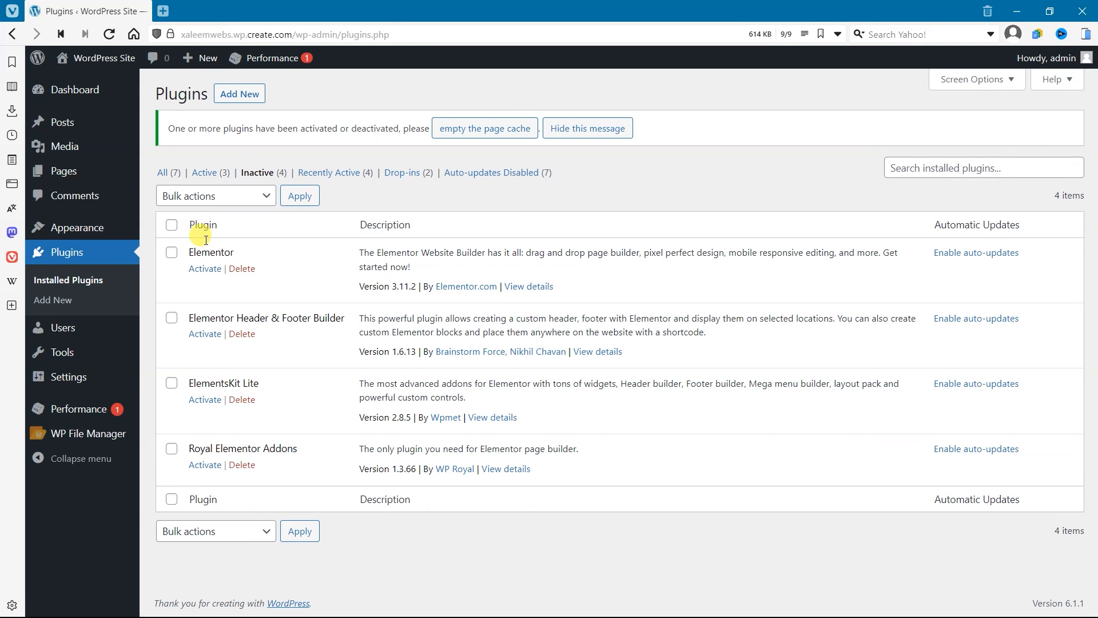
pyautogui.click(206, 196)
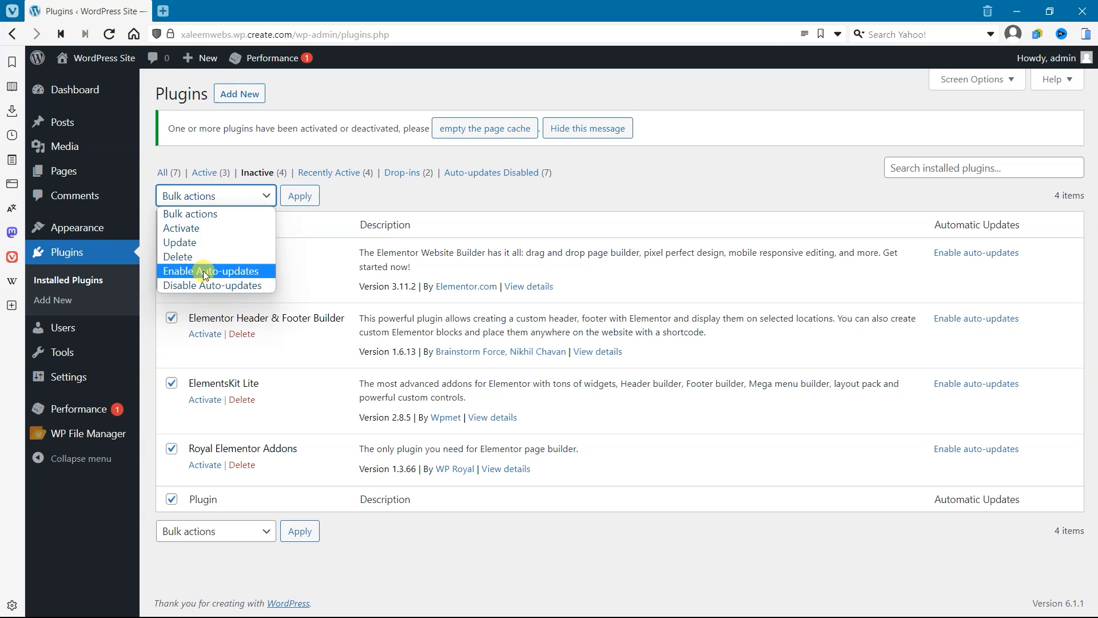
pyautogui.click(218, 226)
pyautogui.click(300, 196)
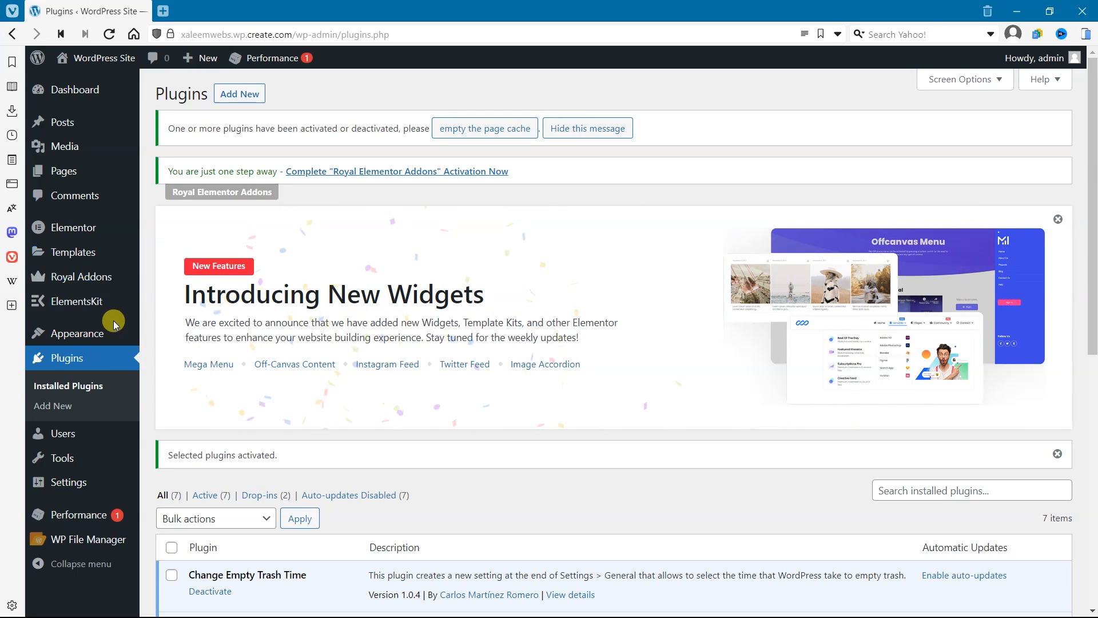
# Step: Open the Elementor Header & Footer Builder and start a new template, skipping the introductory questionnaire
pyautogui.moveTo(69, 334)
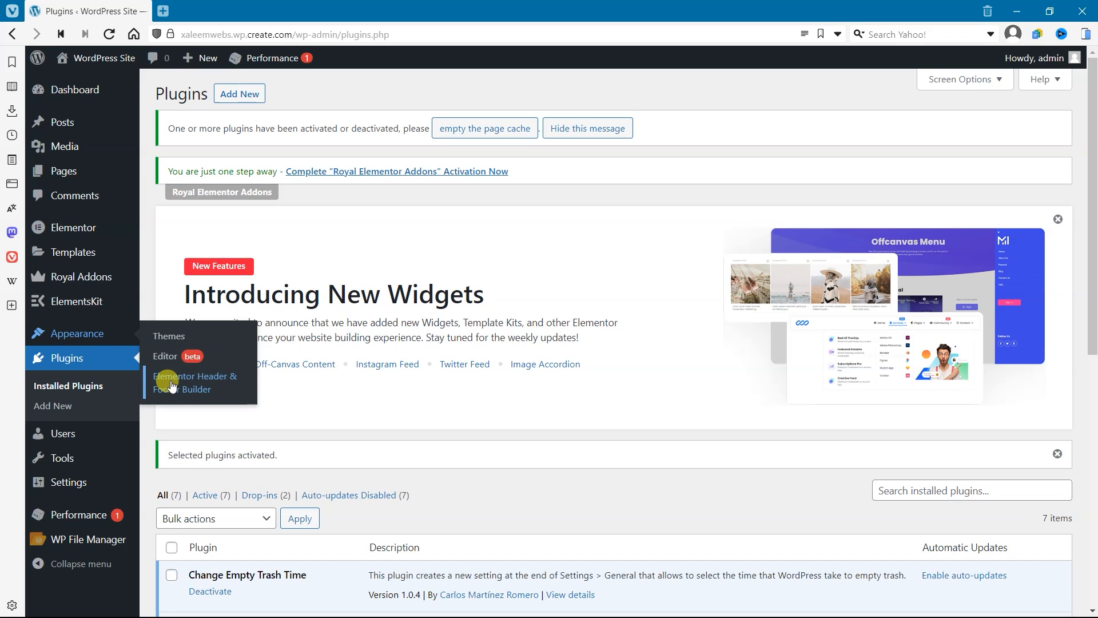
pyautogui.click(193, 387)
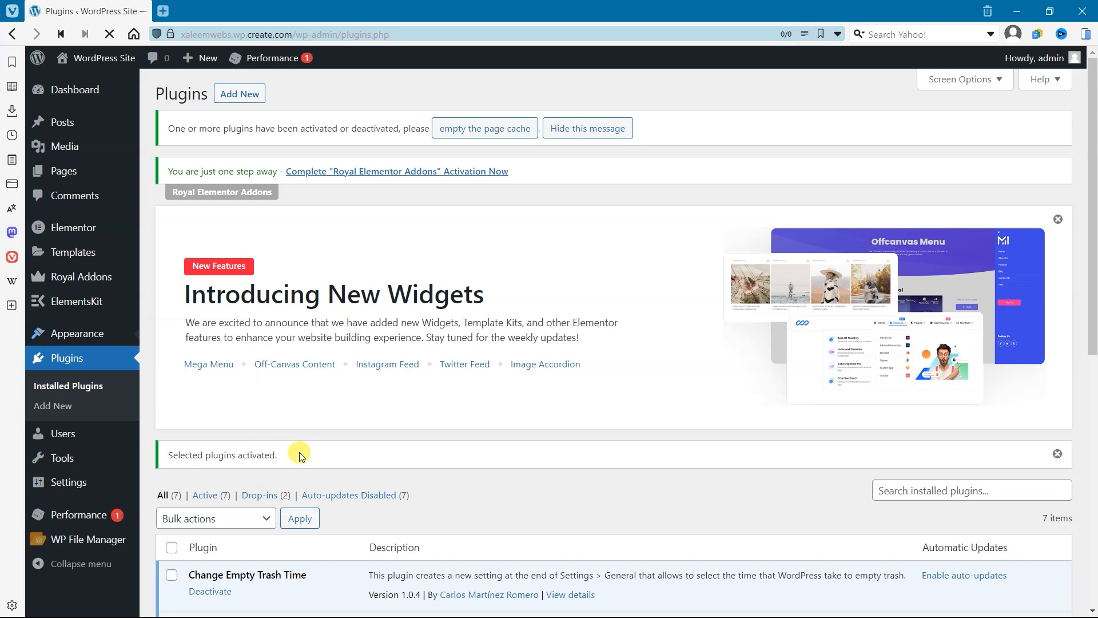
pyautogui.scroll(-1, 366, 388)
pyautogui.scroll(1, 368, 390)
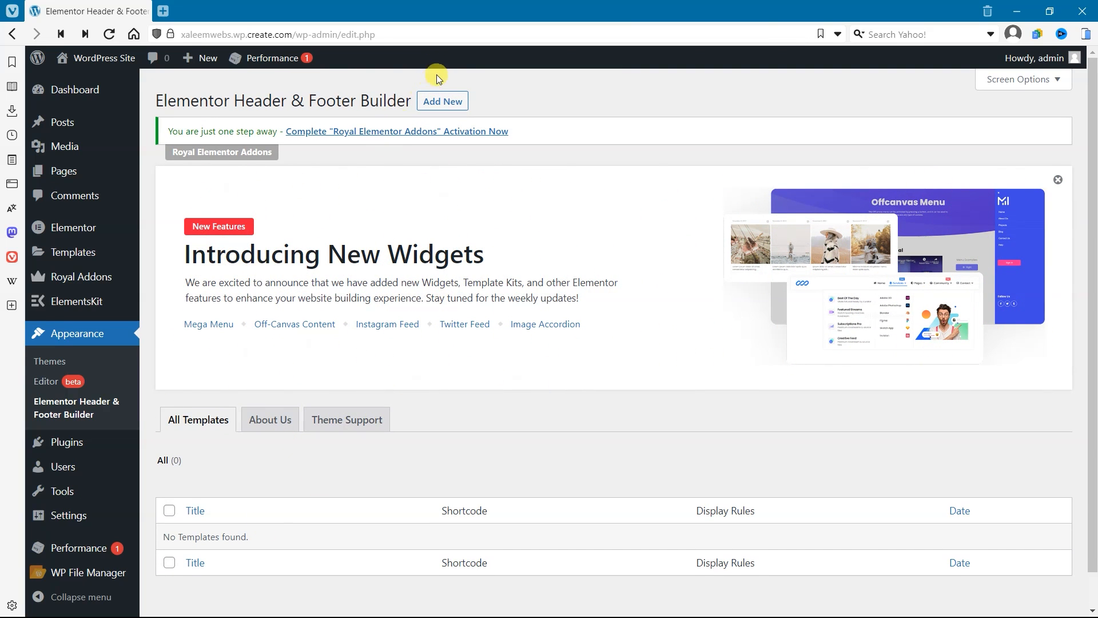
pyautogui.click(439, 100)
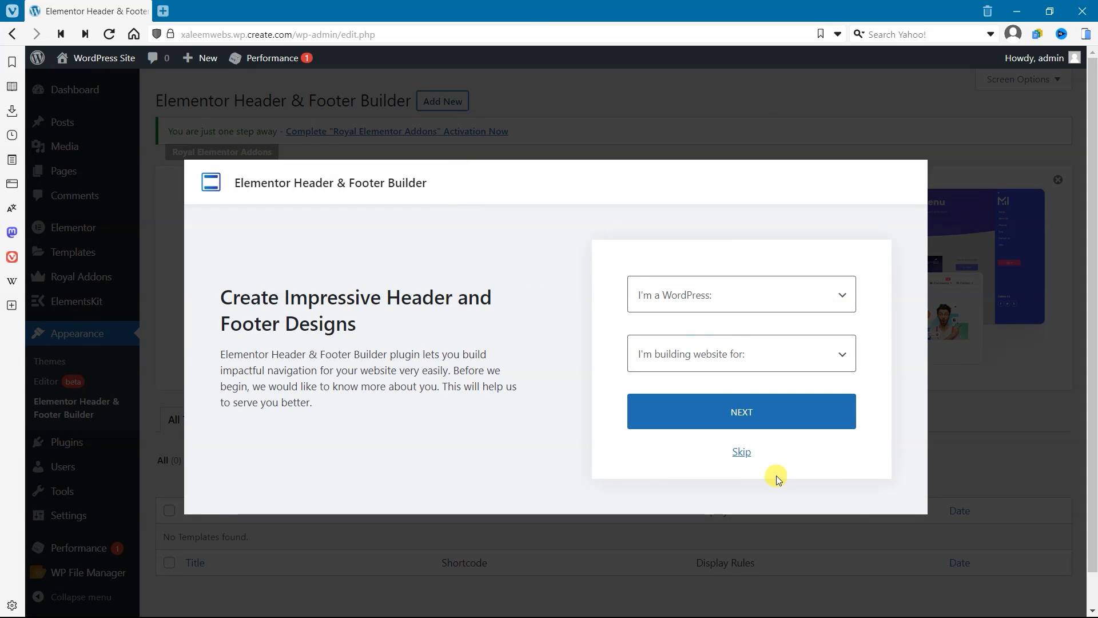
pyautogui.click(739, 450)
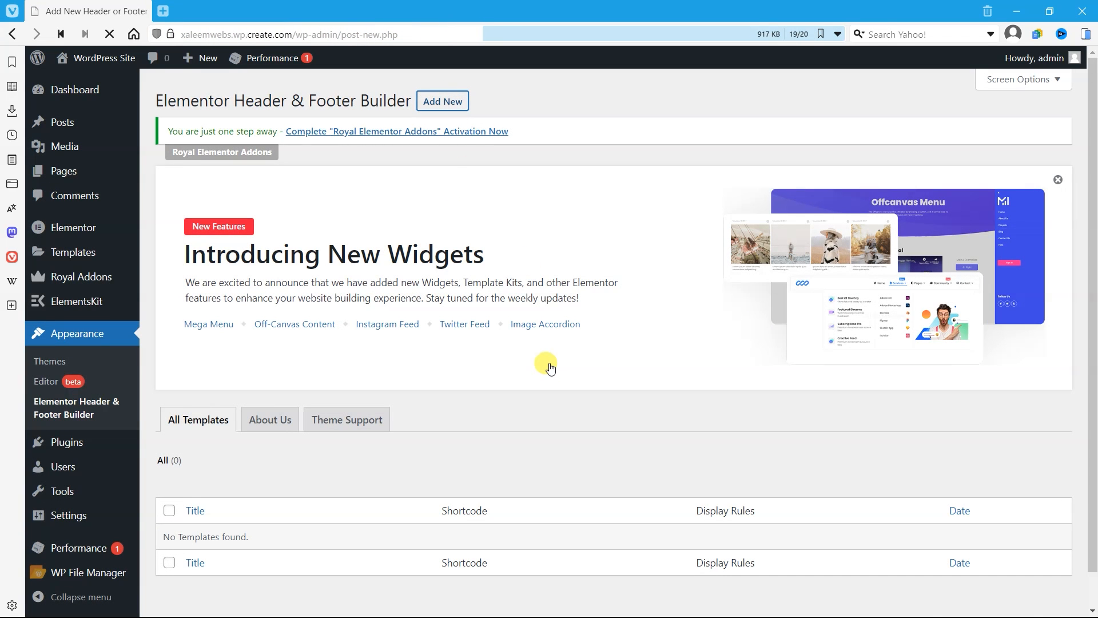
# Step: Title the new template Header, look through the available template types, and leave the page without saving
pyautogui.scroll(-4, 548, 363)
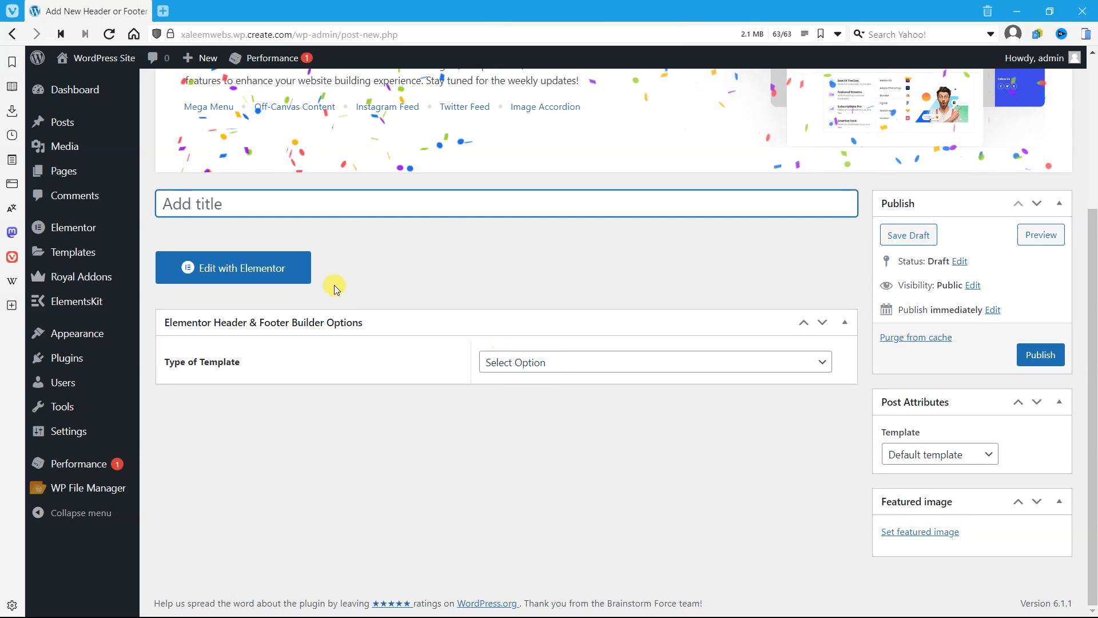
pyautogui.write('Header')
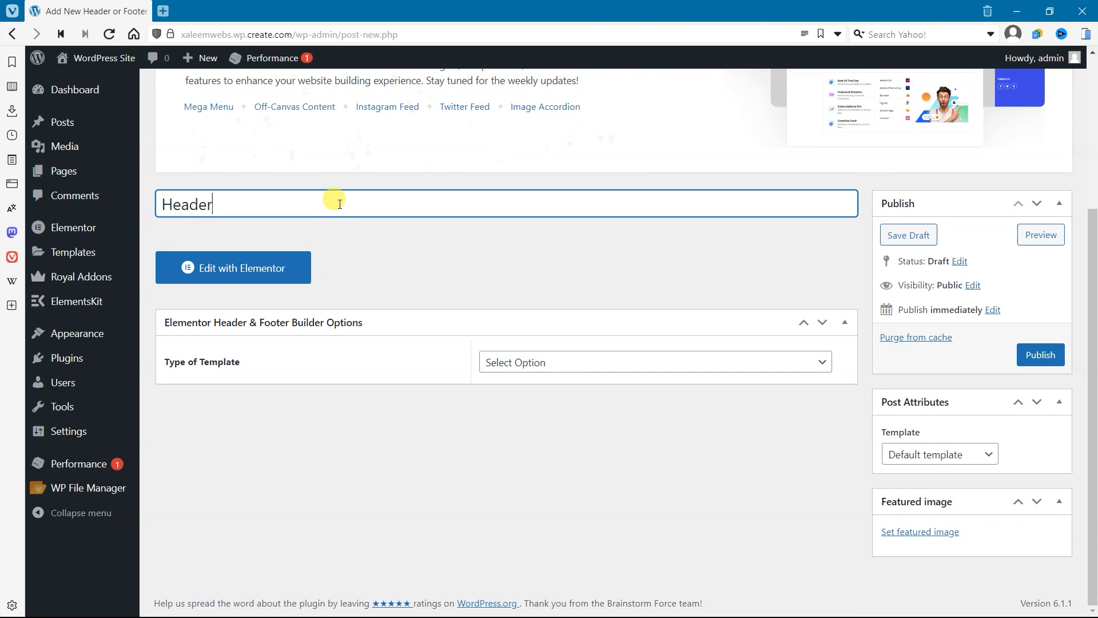
pyautogui.click(652, 371)
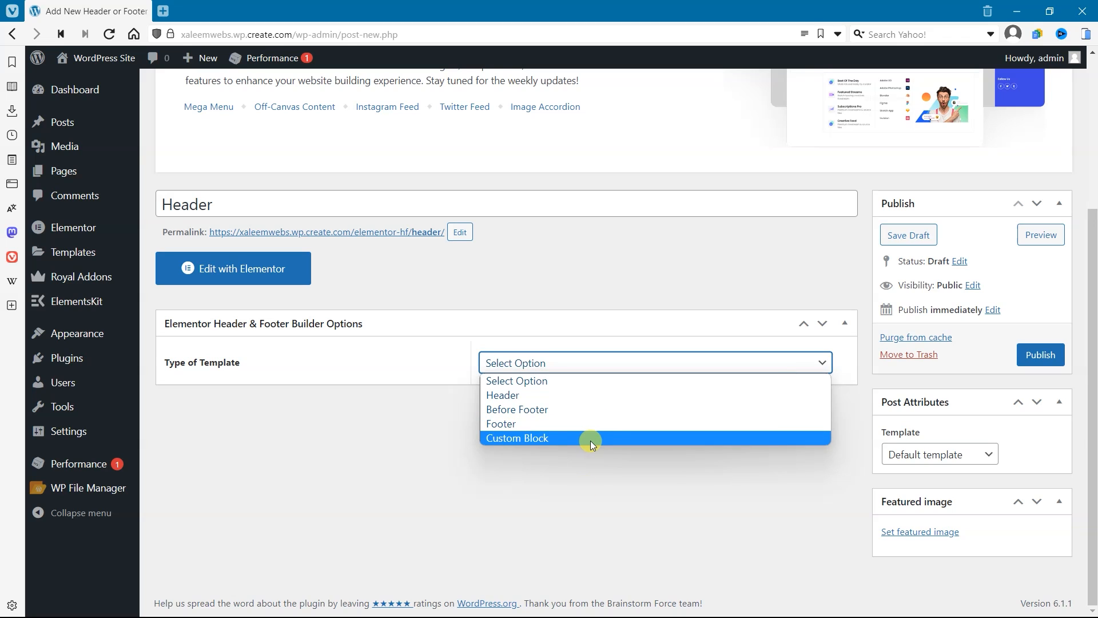
pyautogui.click(582, 497)
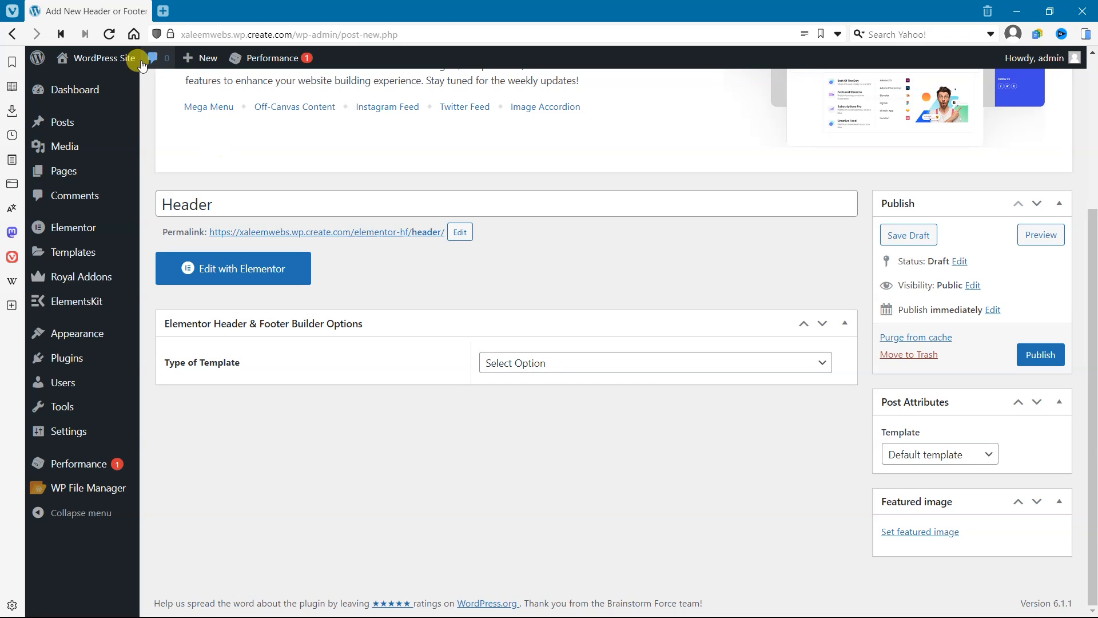
pyautogui.click(12, 33)
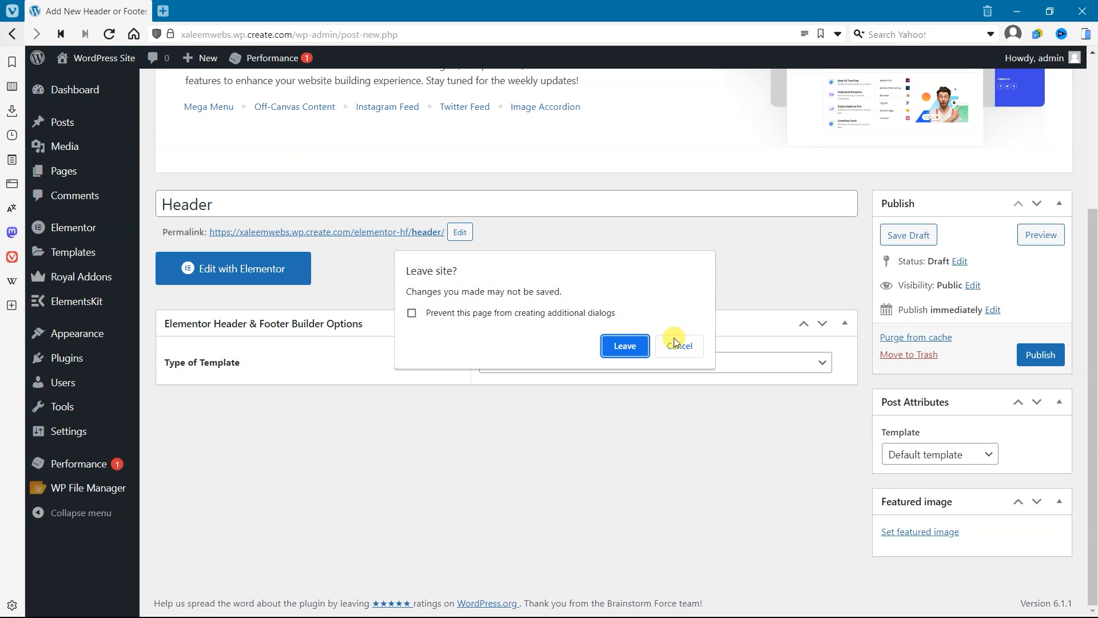
pyautogui.click(644, 346)
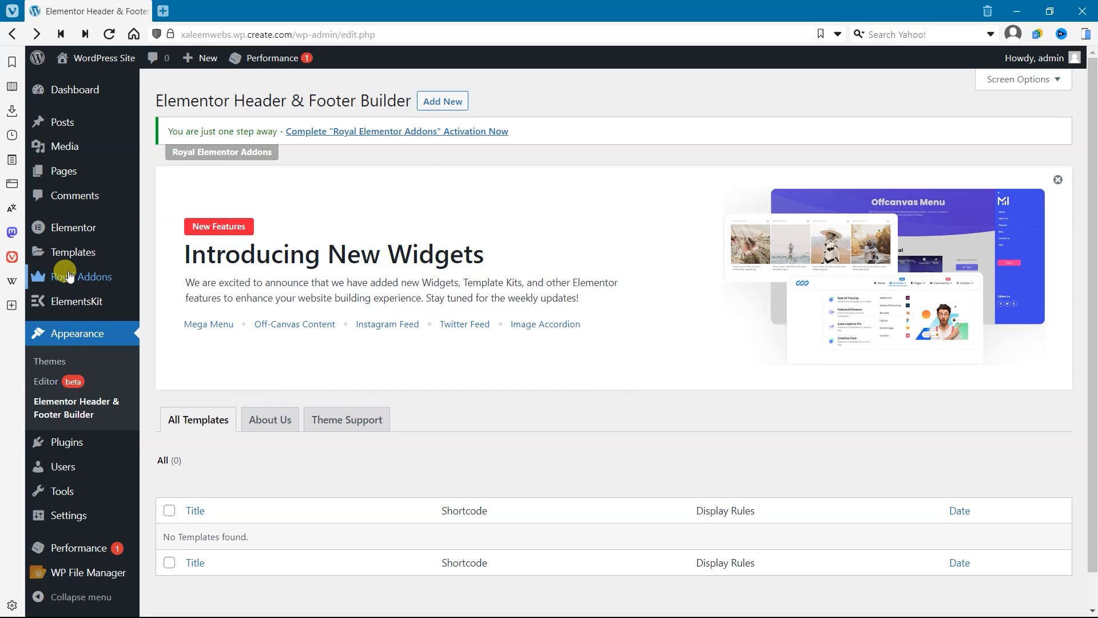
# Step: Open the Royal Addons Theme Builder, skipping the e-mail notification opt-in
pyautogui.click(120, 279)
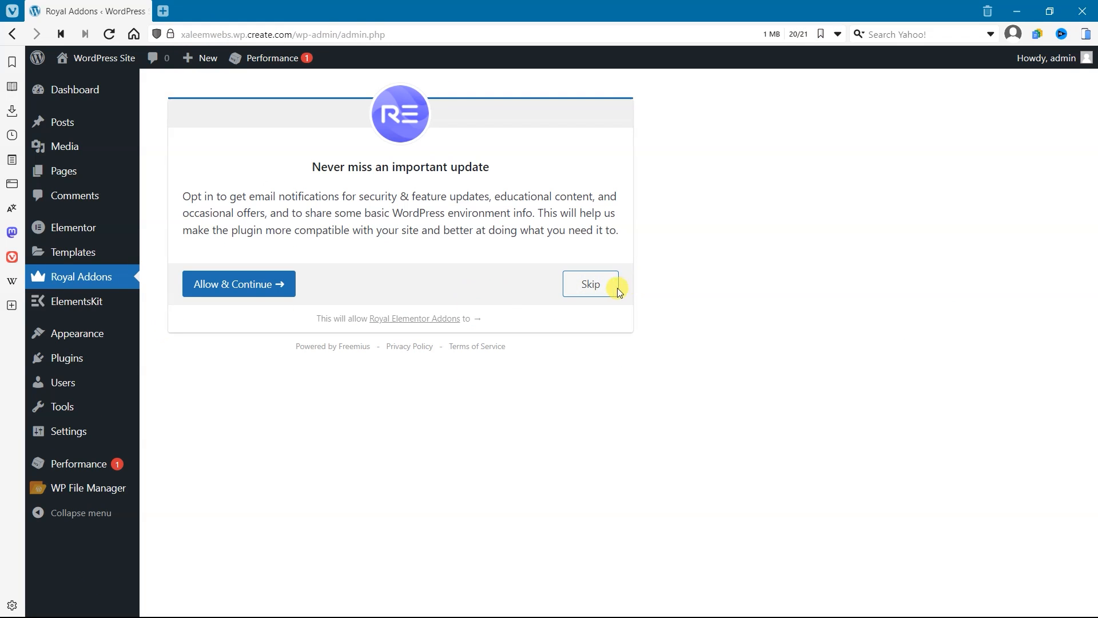
pyautogui.click(608, 293)
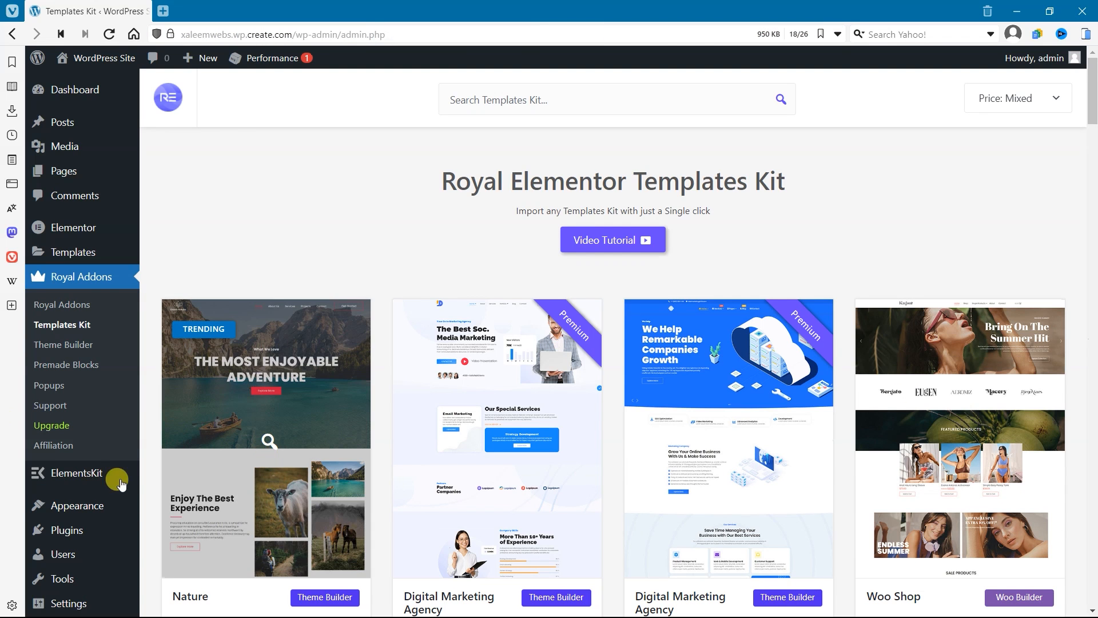
pyautogui.click(68, 349)
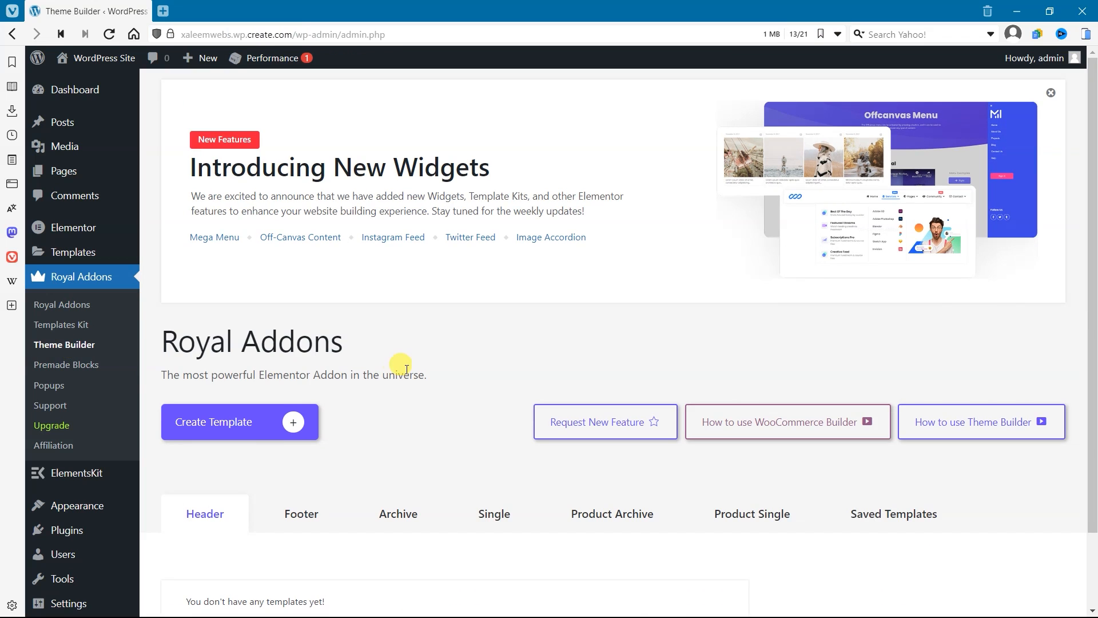
# Step: Look over the Theme Builder's template categories, checking Saved Templates and Footer
pyautogui.scroll(-3, 392, 358)
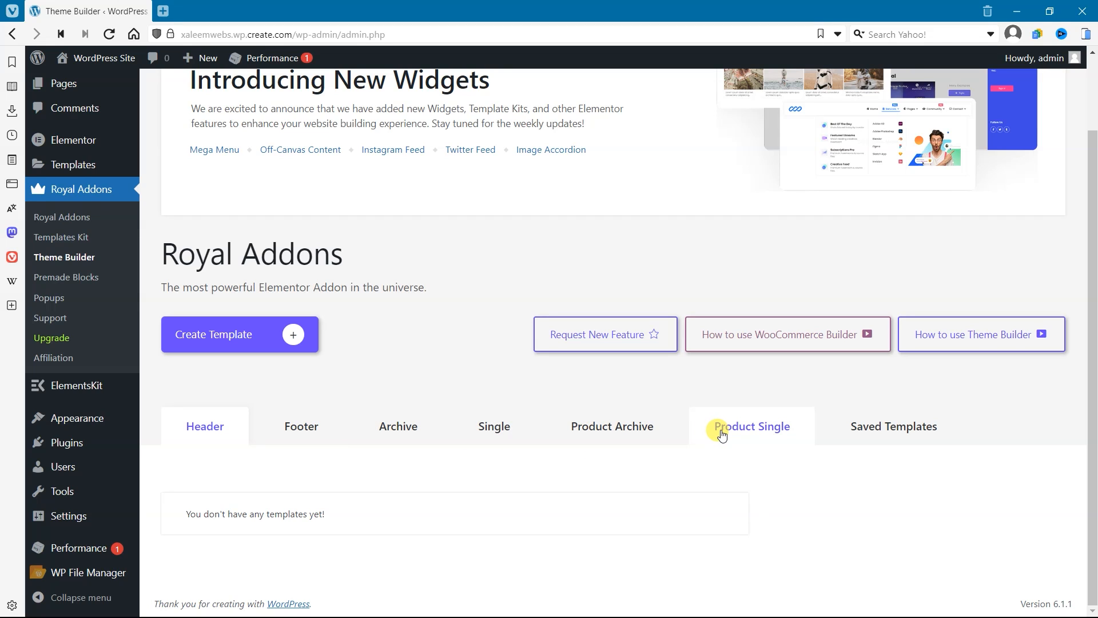
pyautogui.click(870, 437)
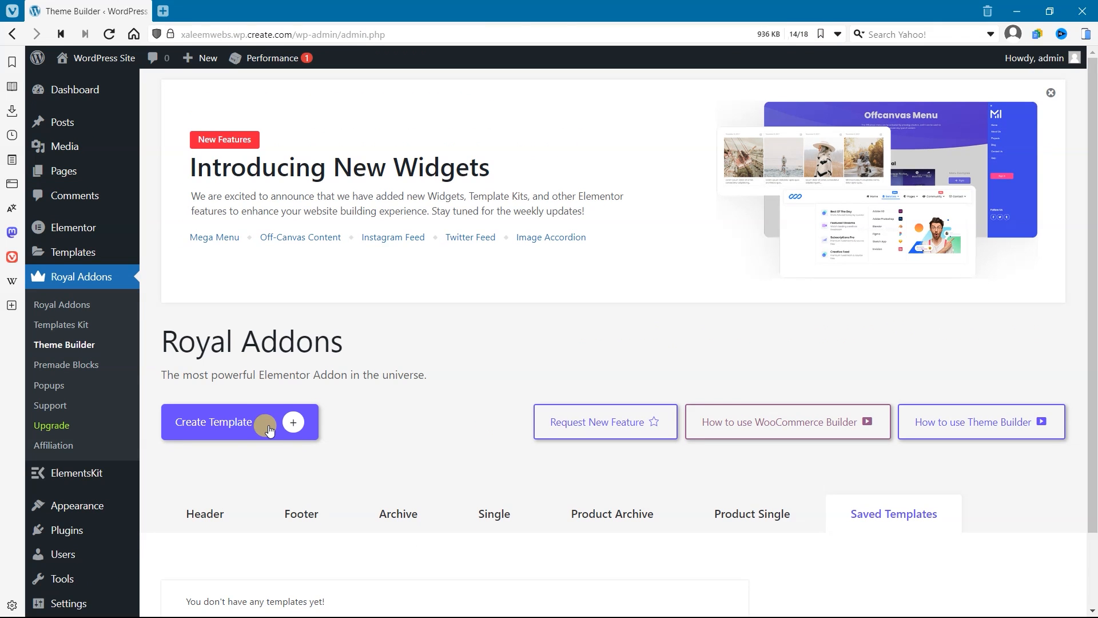
pyautogui.click(282, 520)
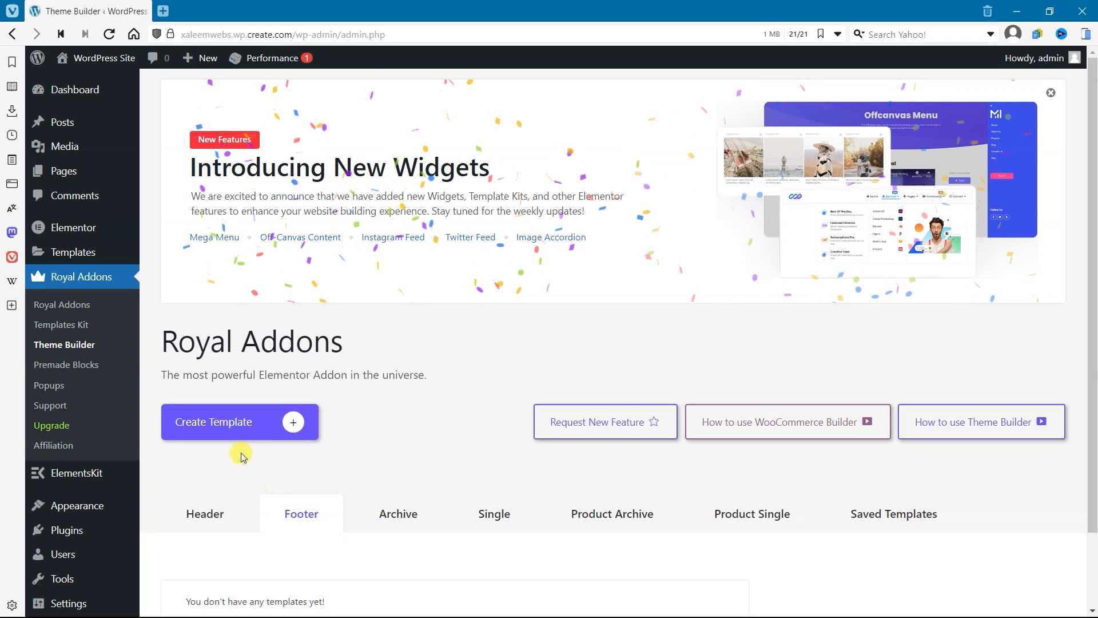
# Step: Create a new footer template titled Footer in the Theme Builder and close the display conditions dialog without adding any
pyautogui.click(234, 427)
pyautogui.click(479, 356)
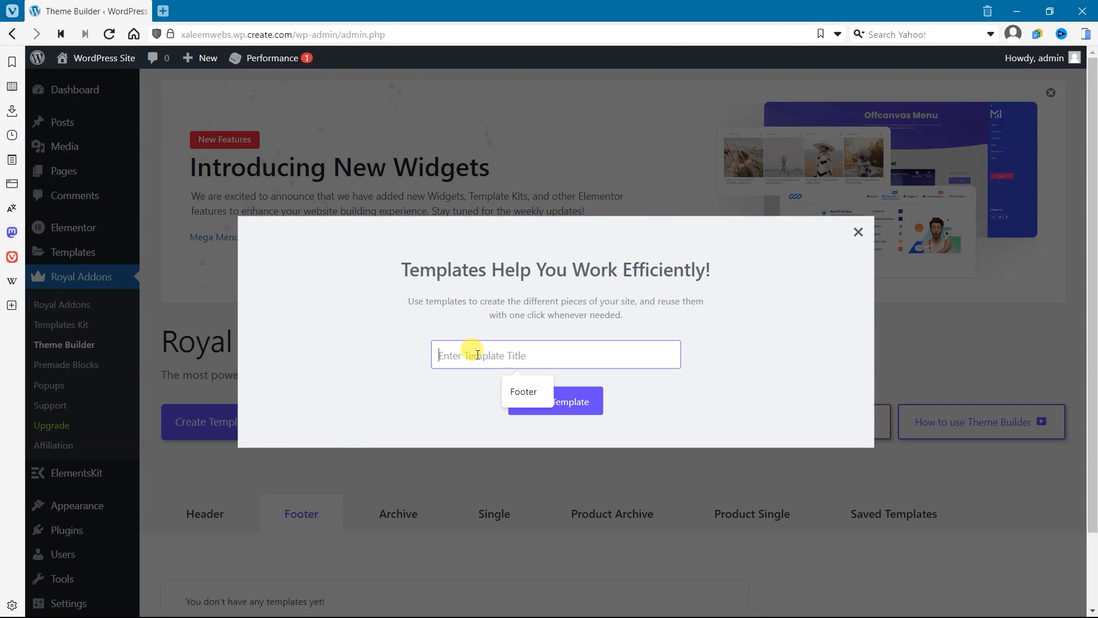
pyautogui.click(523, 391)
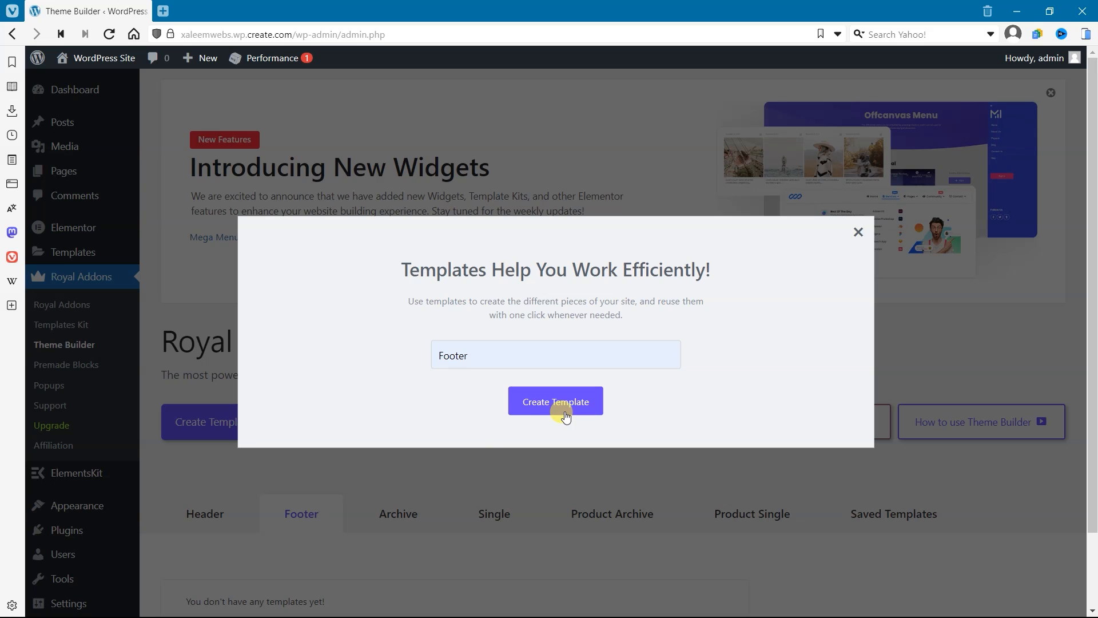
pyautogui.press('Return')
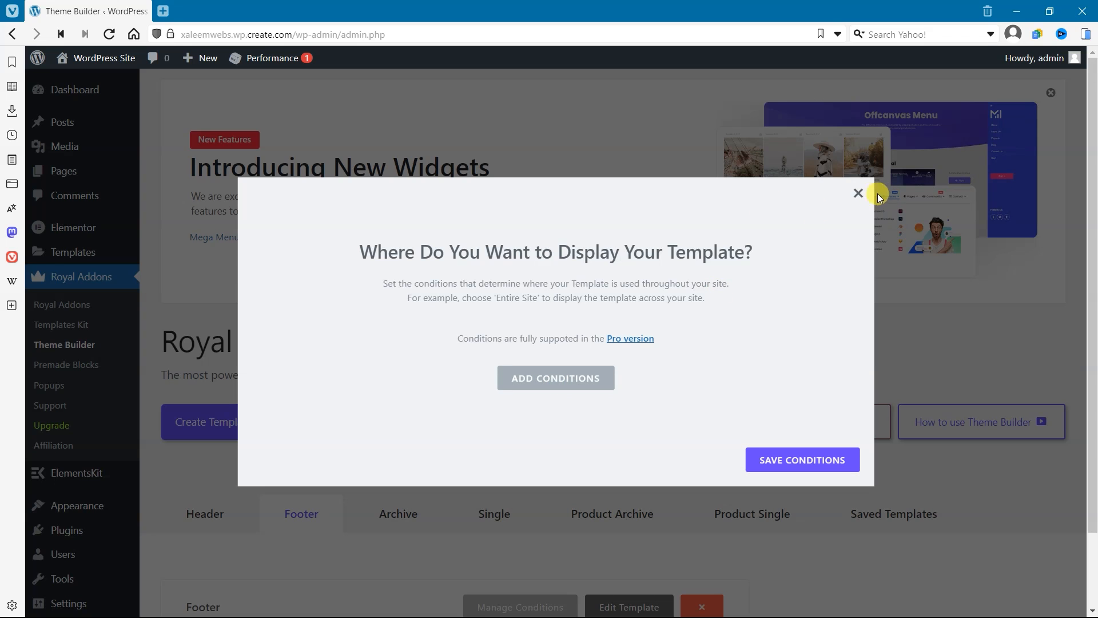
pyautogui.click(858, 194)
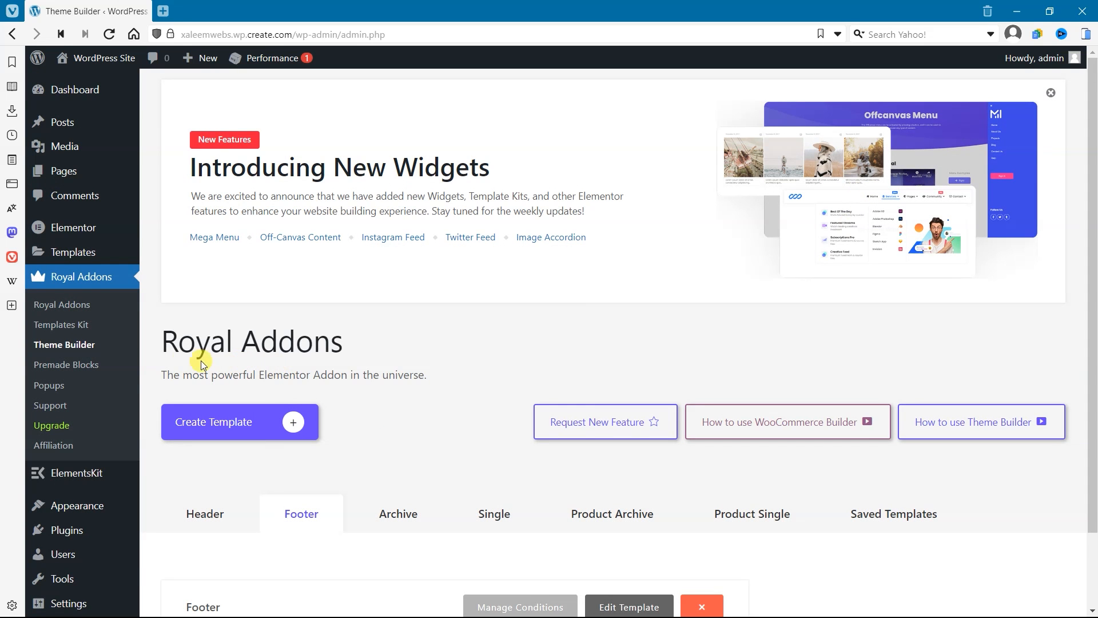
# Step: Look at the ElementsKit Header Footer templates page, and return to the Royal Addons Theme Builder
pyautogui.moveTo(77, 474)
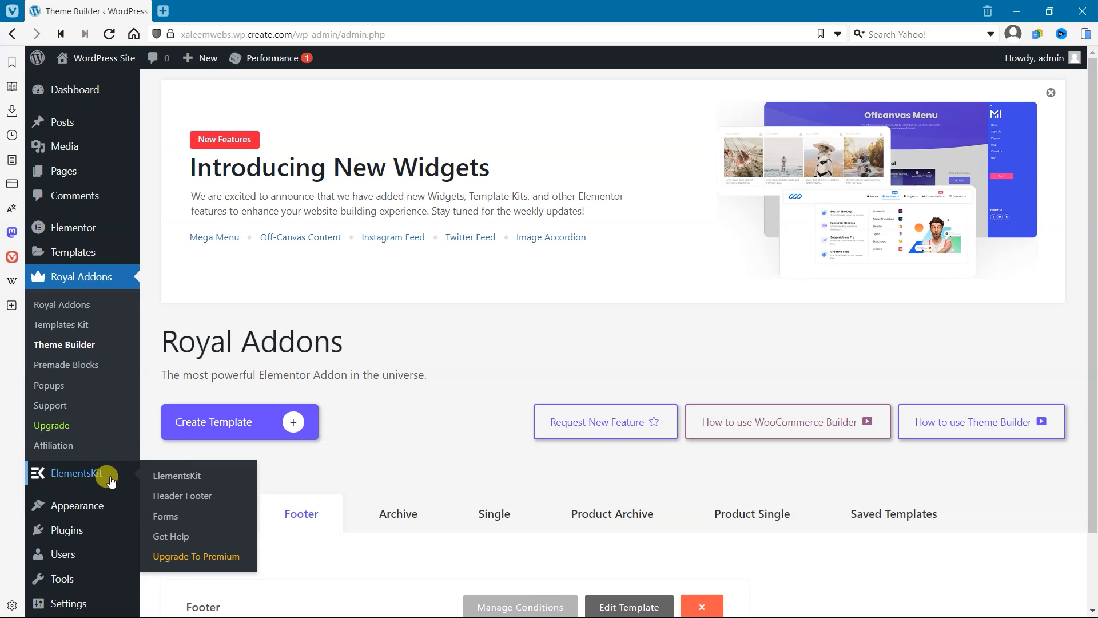
pyautogui.click(182, 498)
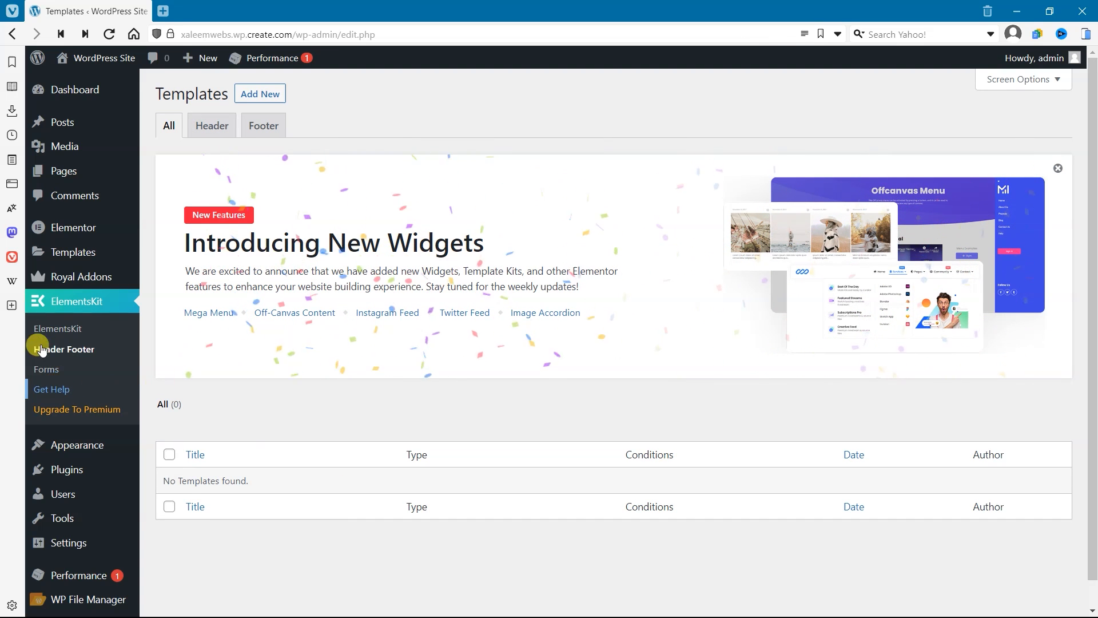
pyautogui.moveTo(75, 272)
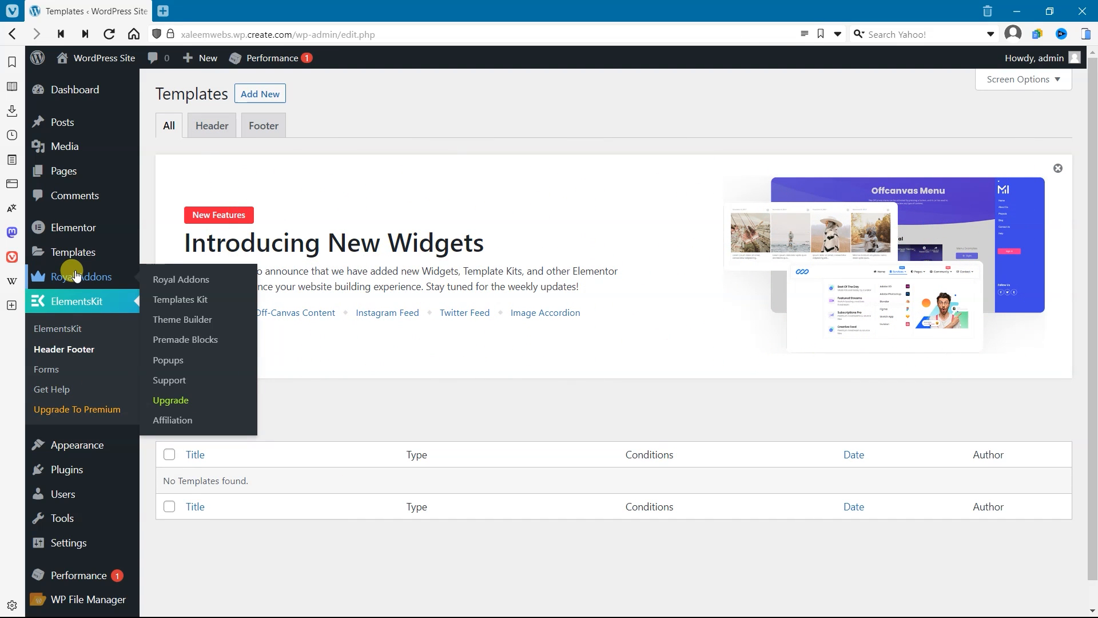
pyautogui.click(183, 322)
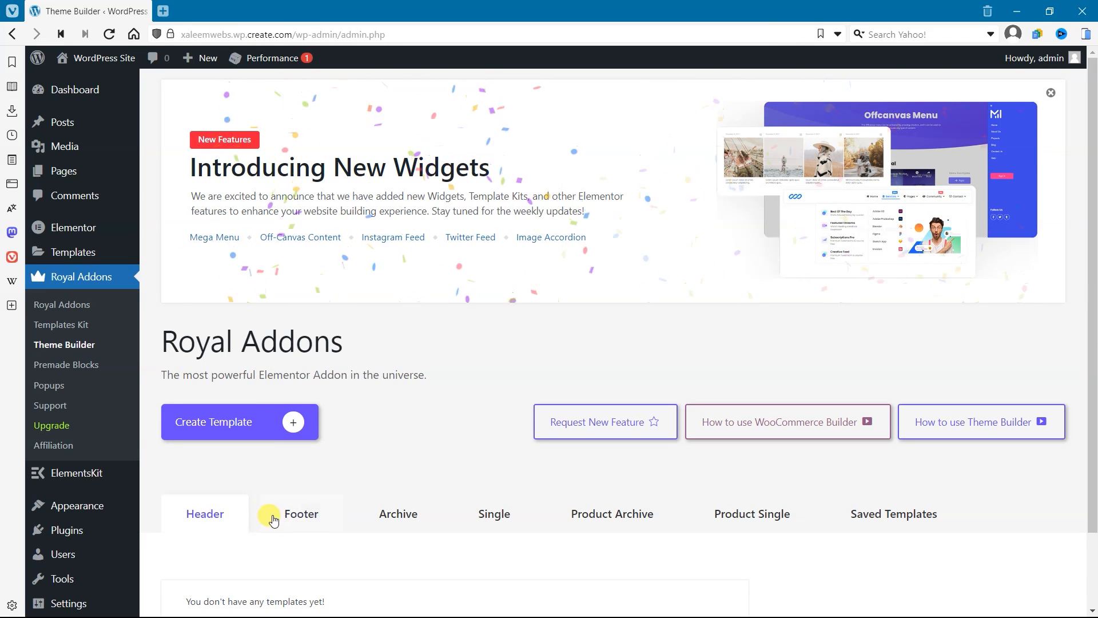
# Step: Open the Footer template from the Theme Builder's footer templates for editing in Elementor
pyautogui.click(273, 519)
pyautogui.click(246, 417)
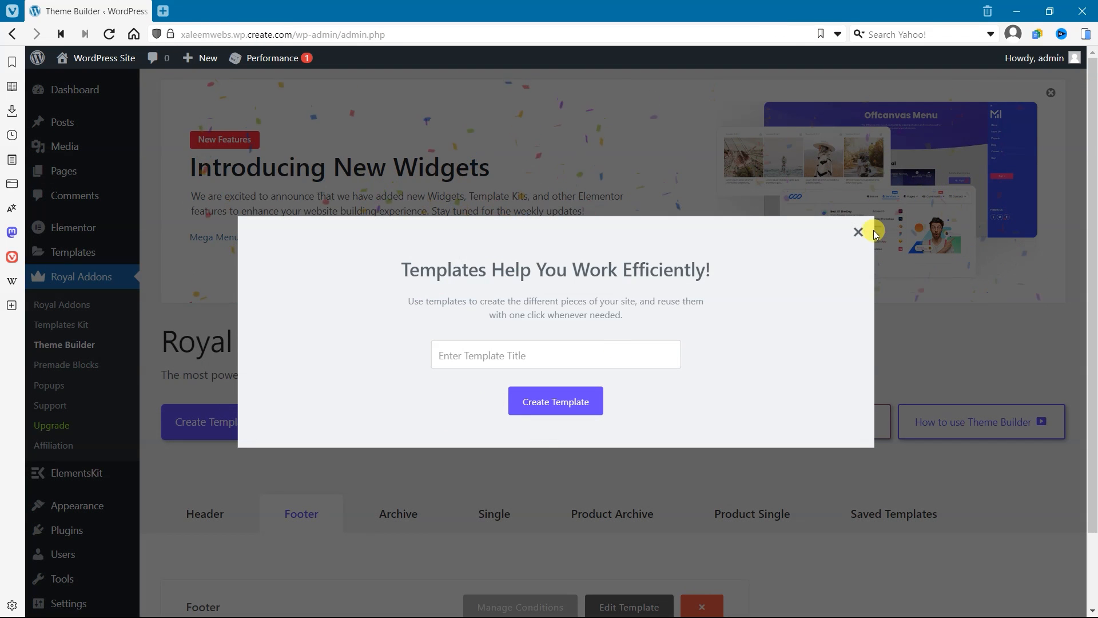
pyautogui.click(858, 232)
pyautogui.scroll(-2, 707, 448)
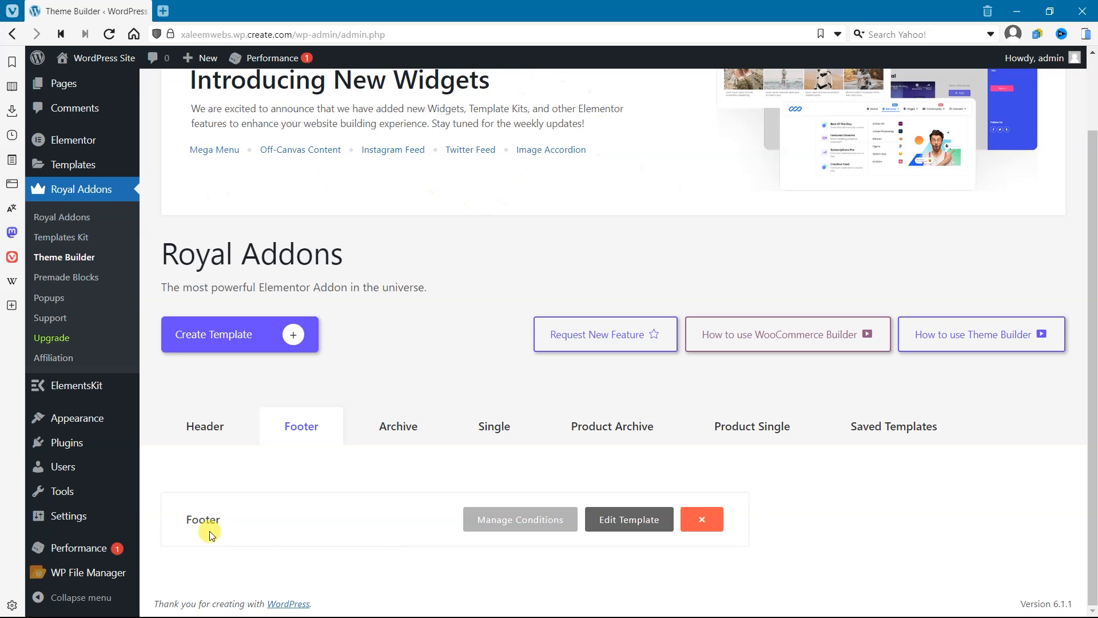
pyautogui.click(641, 524)
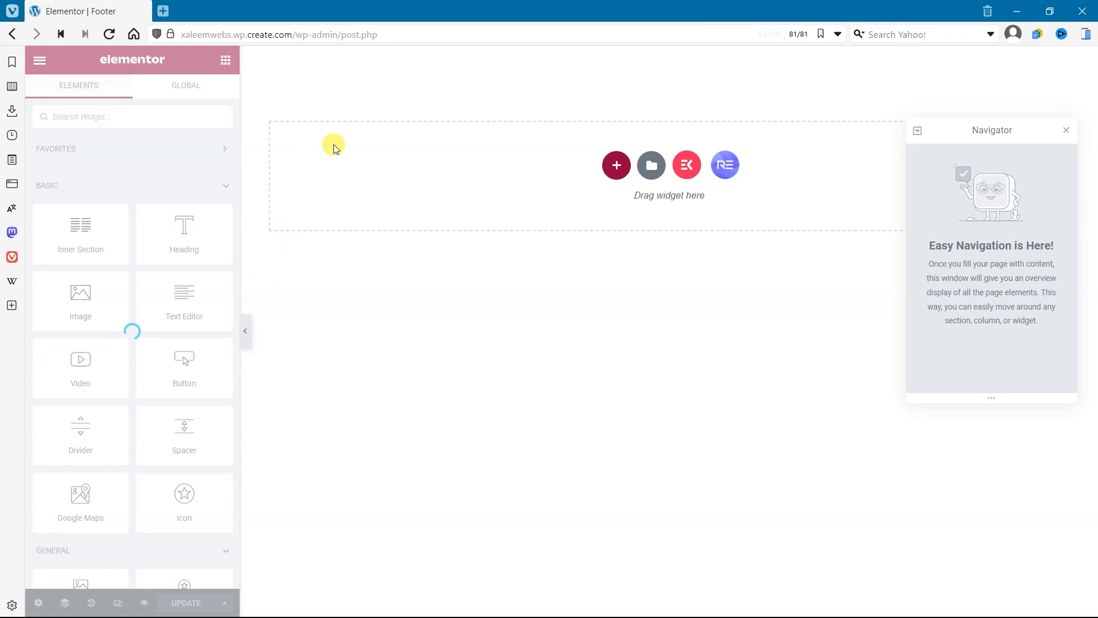
# Step: Add a three-column section to the footer and set its top and bottom padding to 50 px
pyautogui.click(615, 166)
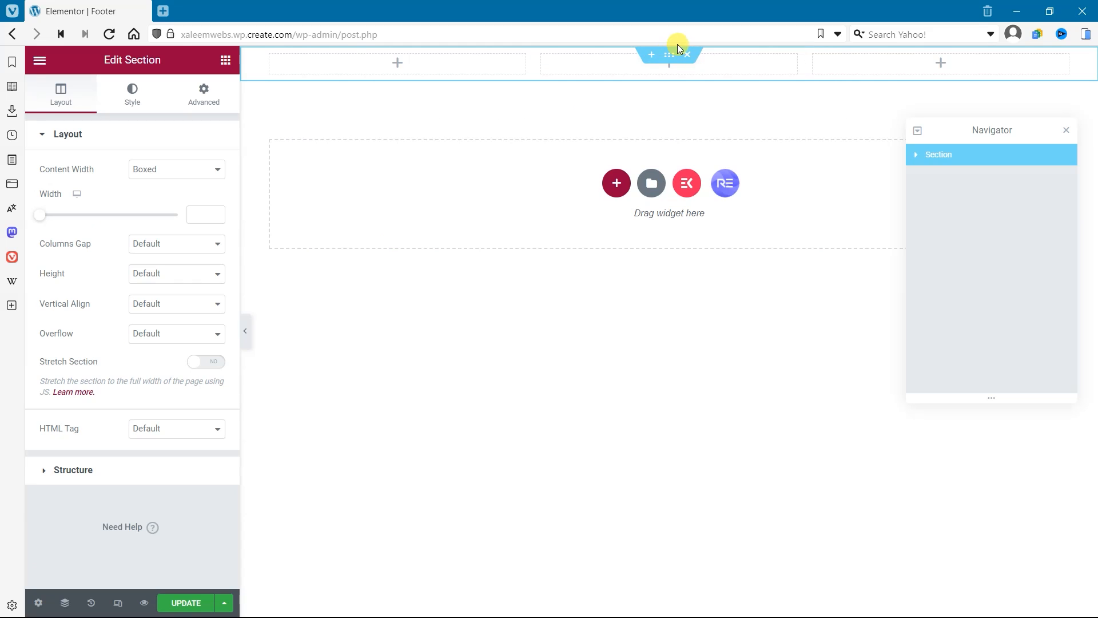
pyautogui.click(210, 106)
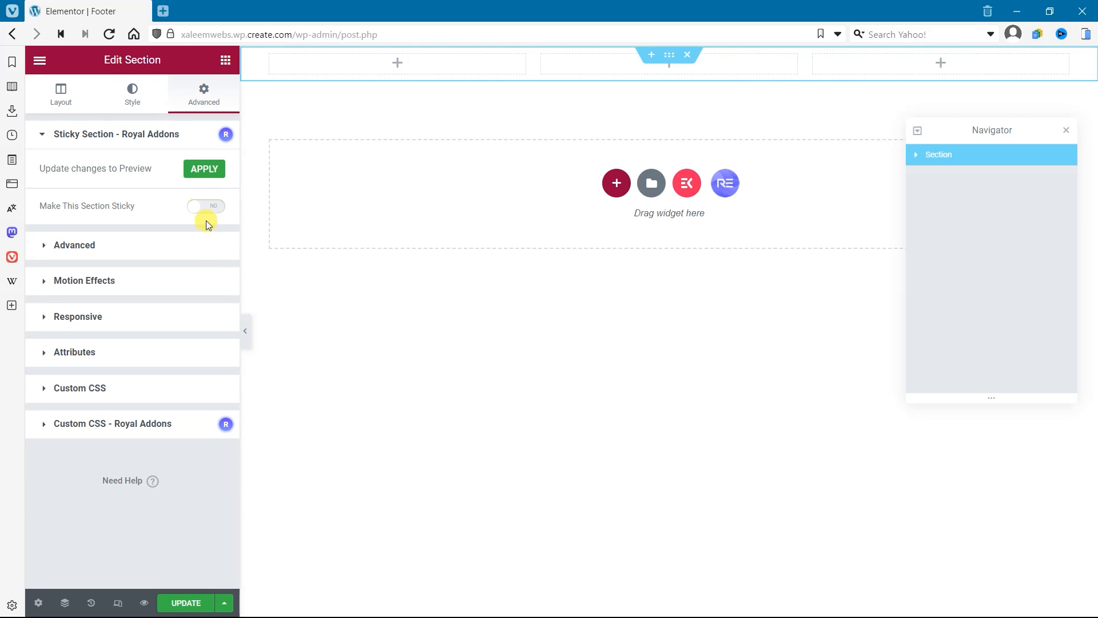
pyautogui.click(196, 252)
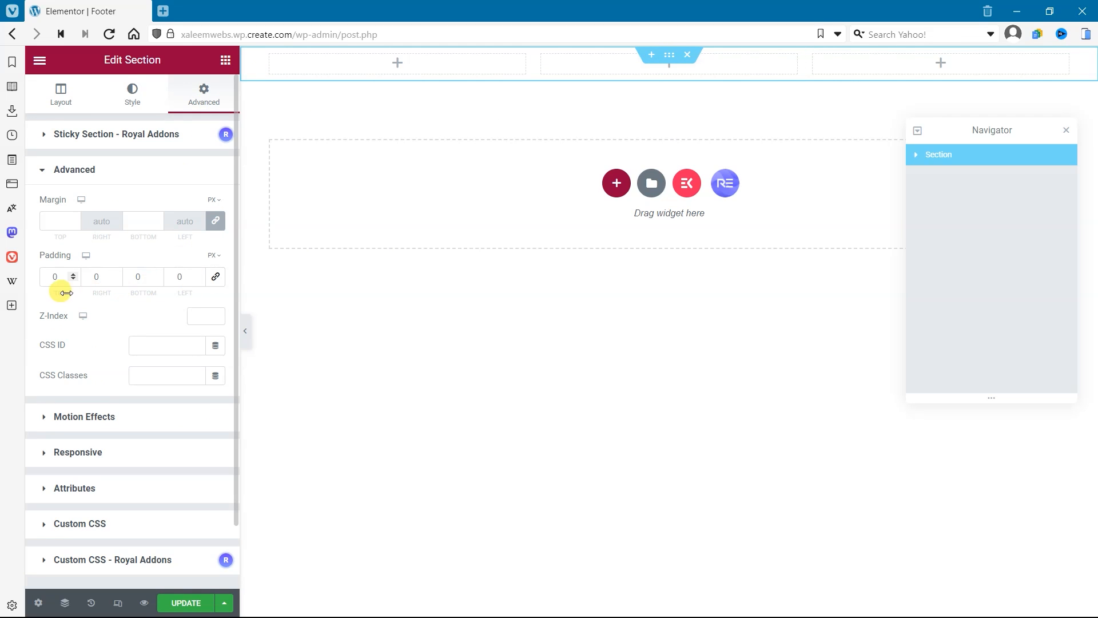
pyautogui.click(46, 272)
pyautogui.write('50')
pyautogui.press('Tab')
pyautogui.press('Tab')
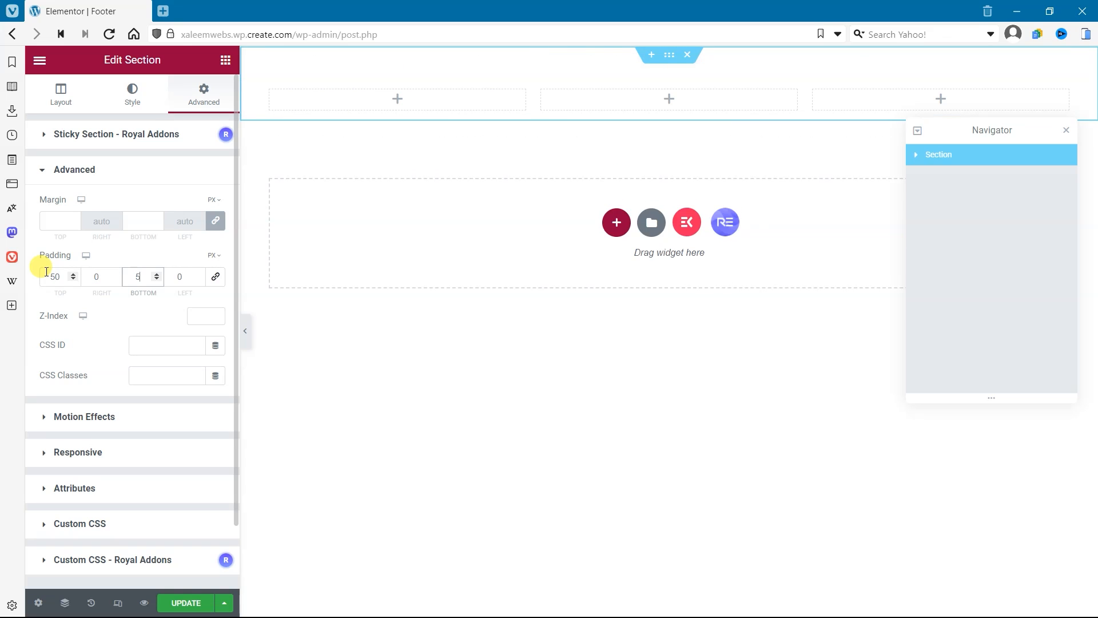
pyautogui.write('50')
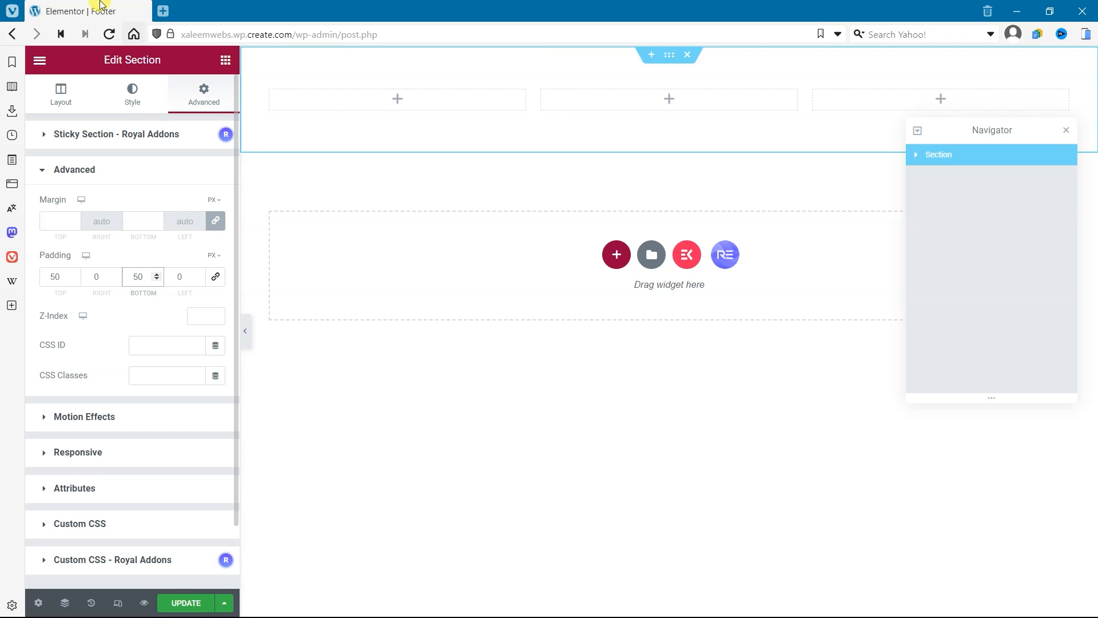
pyautogui.click(358, 101)
pyautogui.moveTo(216, 235)
pyautogui.mouseDown()
pyautogui.moveTo(136, 236)
pyautogui.moveTo(372, 96)
pyautogui.moveTo(392, 103)
pyautogui.moveTo(278, 148)
pyautogui.moveTo(167, 228)
pyautogui.moveTo(197, 229)
pyautogui.mouseUp()
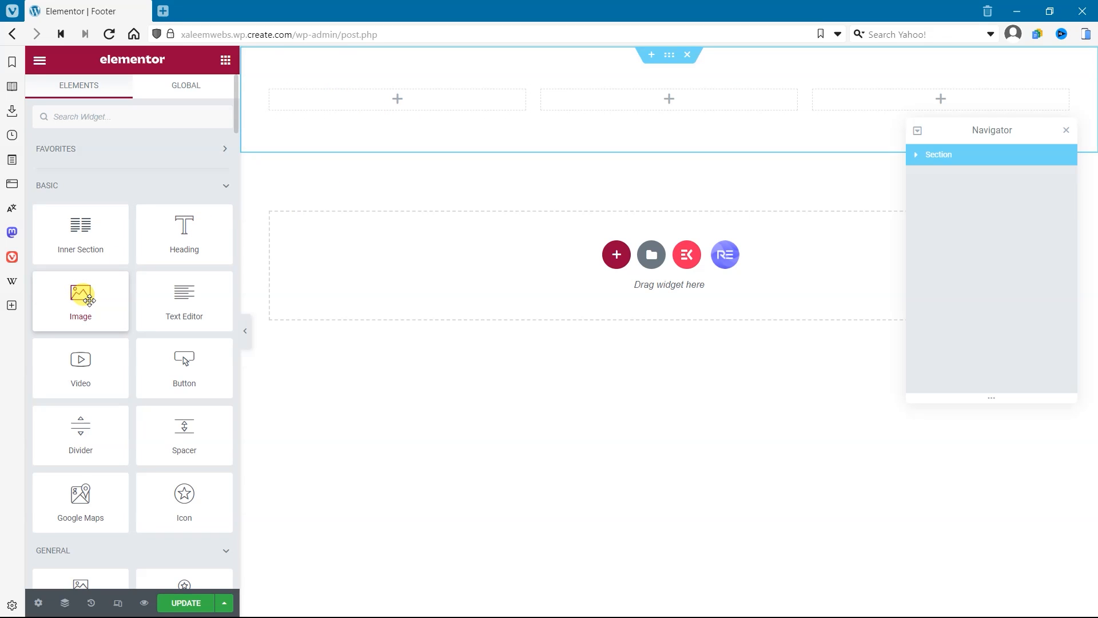
pyautogui.moveTo(89, 301); pyautogui.dragTo(399, 108)
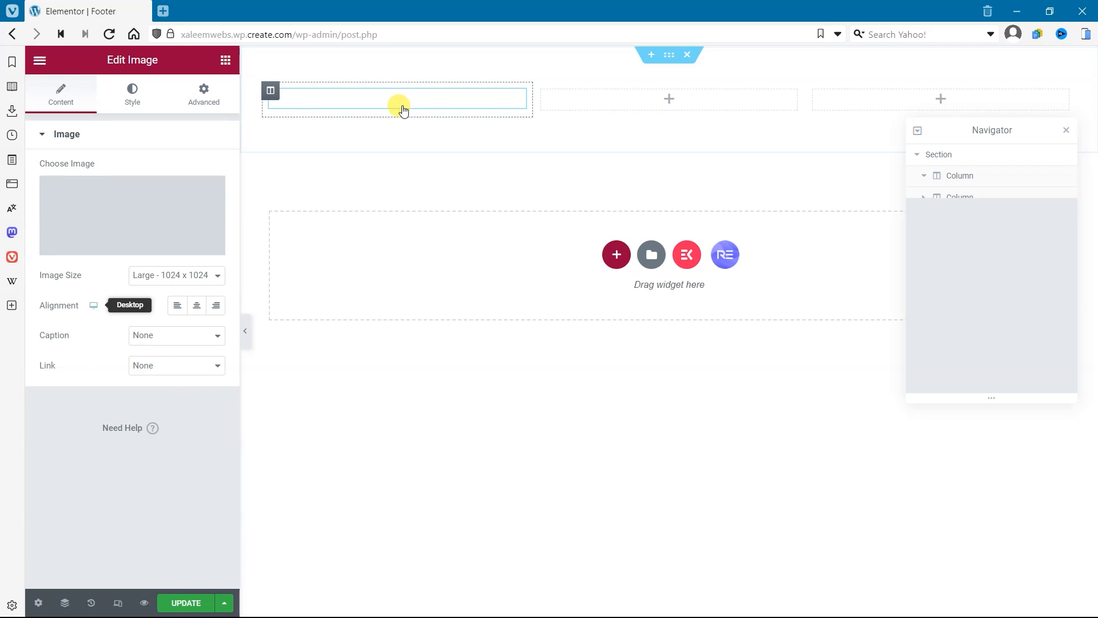
pyautogui.click(138, 201)
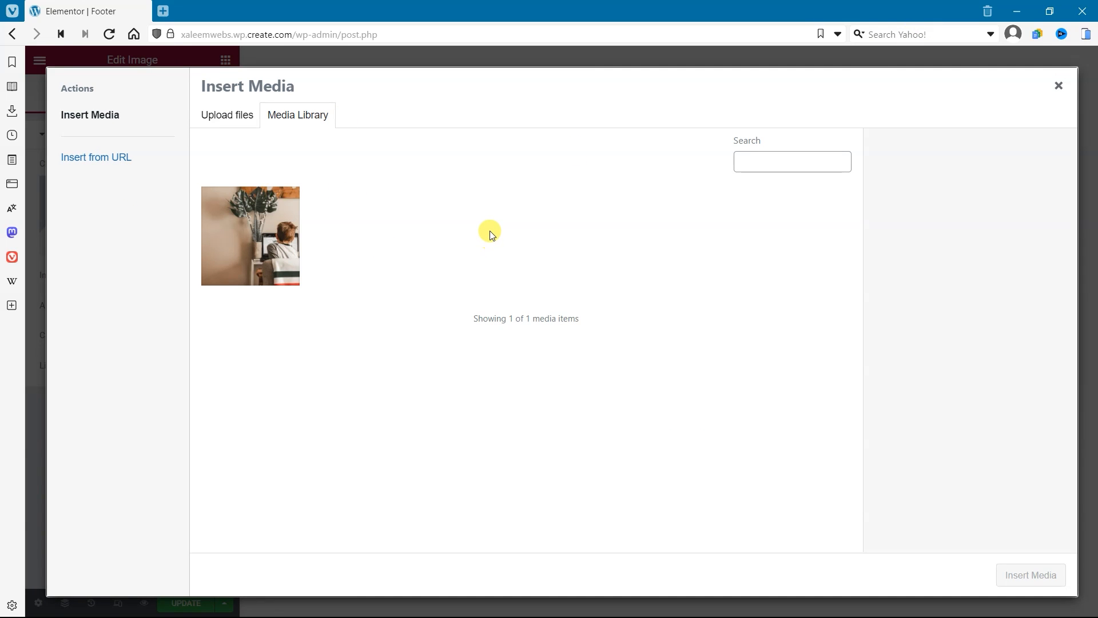
pyautogui.click(1059, 85)
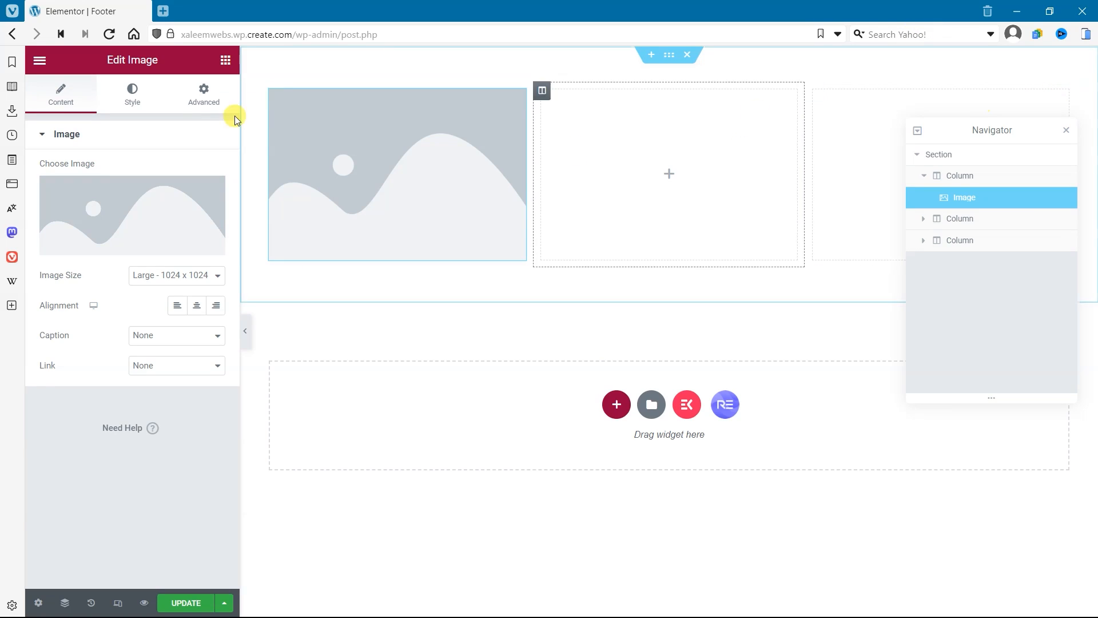
pyautogui.rightClick(396, 134)
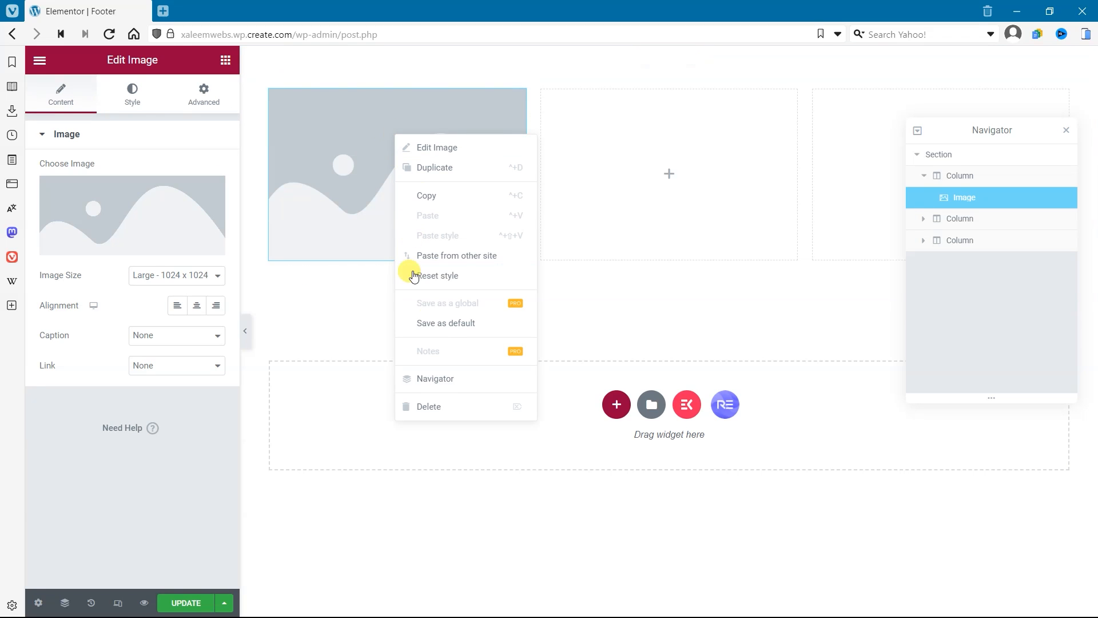
pyautogui.click(433, 407)
# Step: Add a Heading widget to the section's first column with the title Fright Night
pyautogui.moveTo(184, 228); pyautogui.dragTo(427, 95)
pyautogui.moveTo(153, 184); pyautogui.dragTo(3, 181)
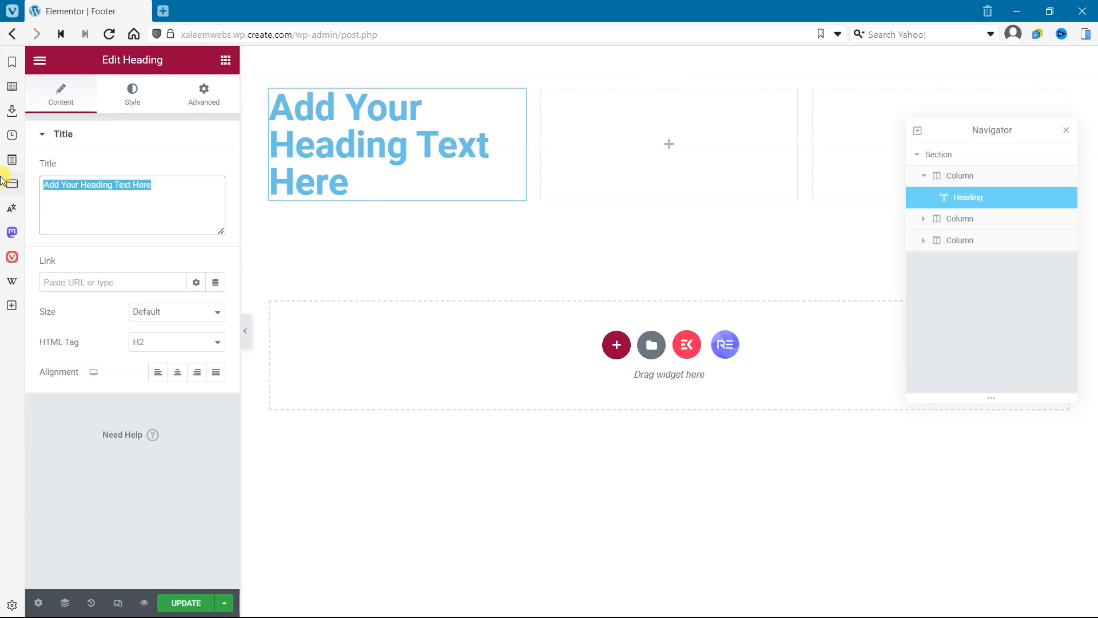
pyautogui.write('Fright Night')
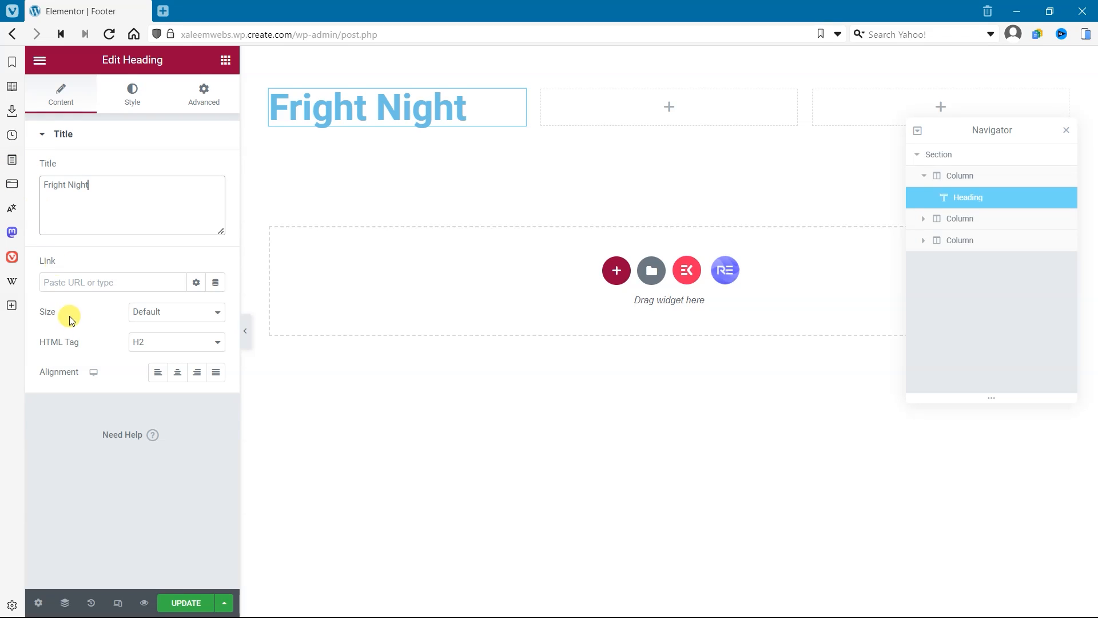
pyautogui.click(103, 285)
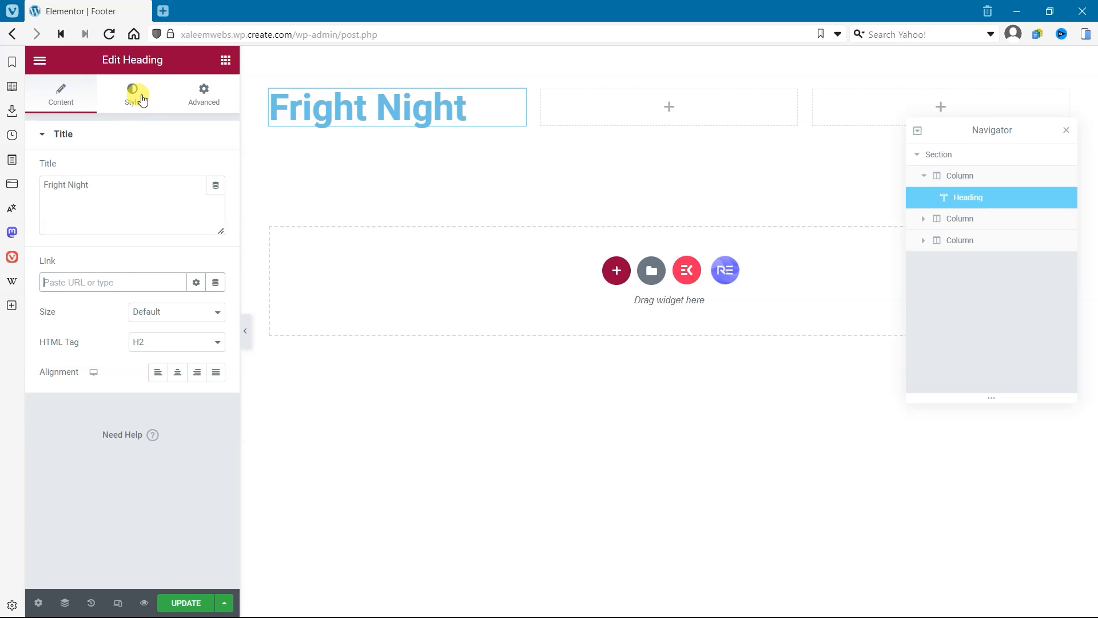
# Step: Give the three-column section a classic background in solid black
pyautogui.click(670, 55)
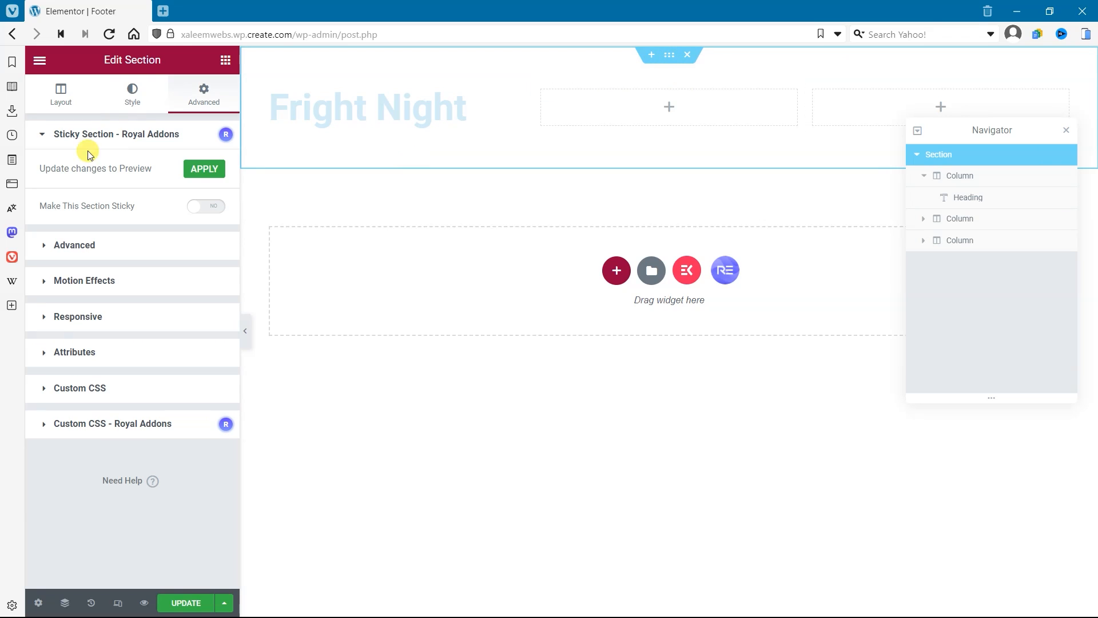
pyautogui.click(131, 108)
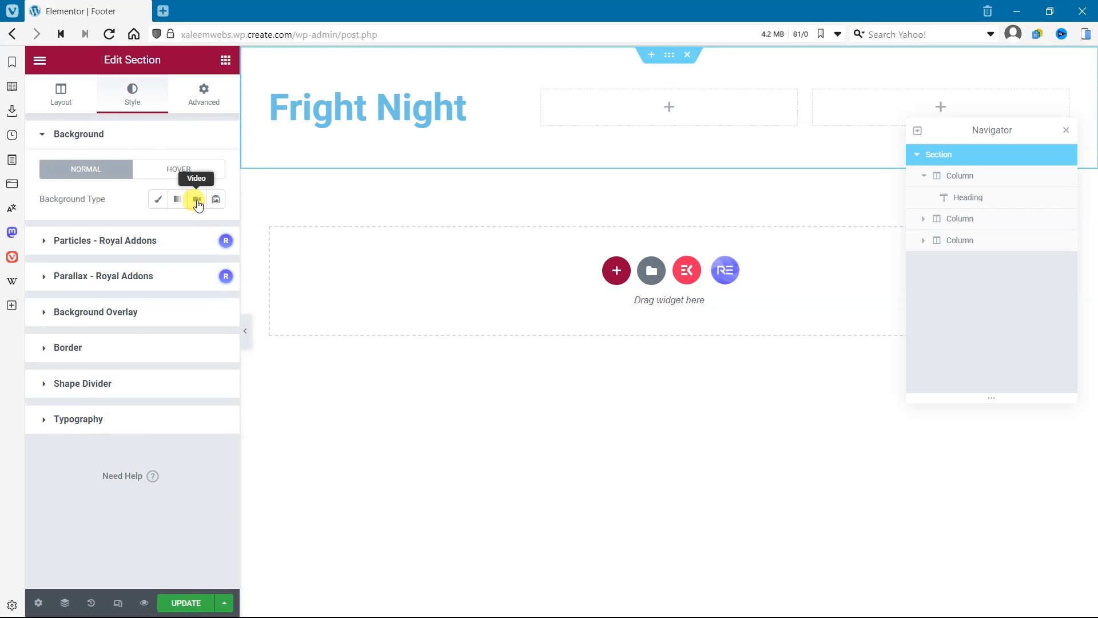
pyautogui.click(158, 199)
pyautogui.click(223, 233)
pyautogui.moveTo(166, 311); pyautogui.dragTo(3, 483)
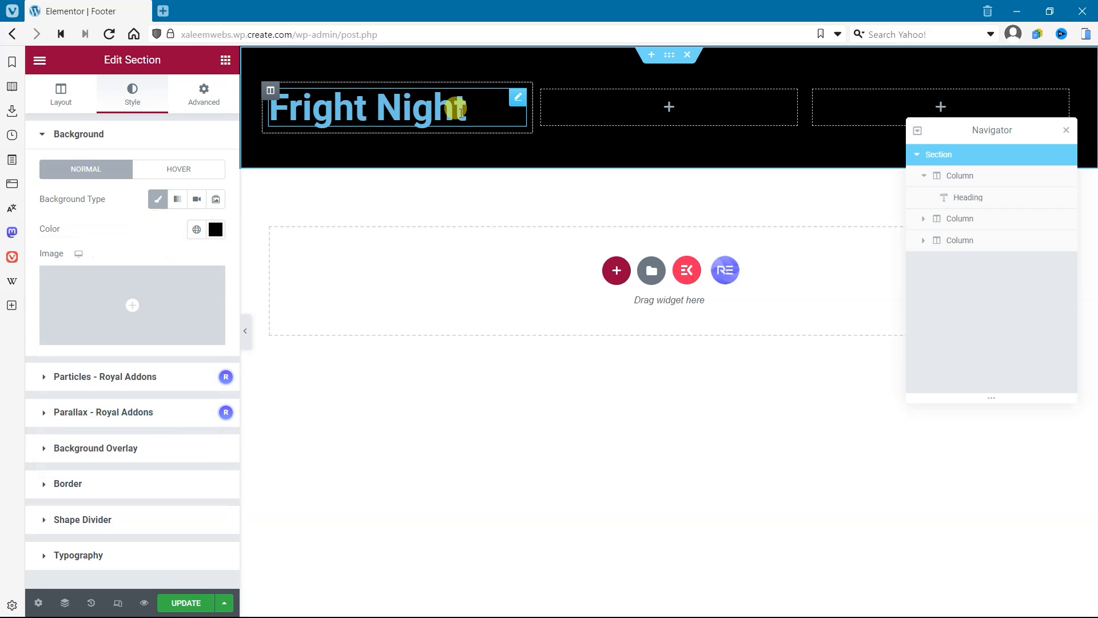
# Step: Set the text color of the Fright Night heading to white (#FFFFFF)
pyautogui.click(454, 106)
pyautogui.click(132, 109)
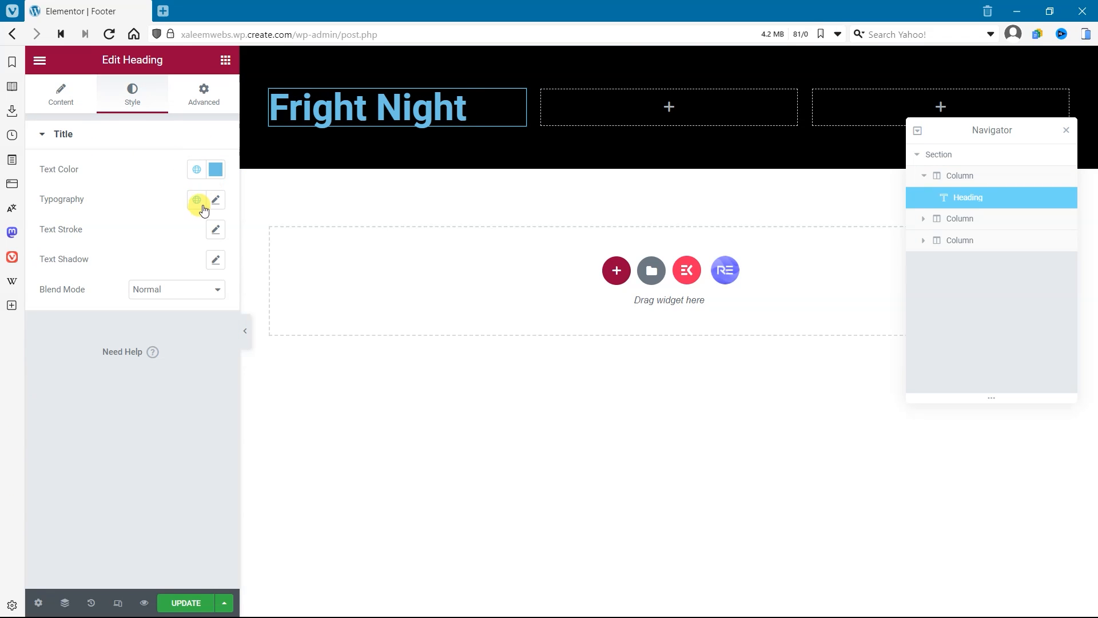
pyautogui.click(196, 169)
pyautogui.click(217, 170)
pyautogui.moveTo(135, 262); pyautogui.dragTo(17, 171)
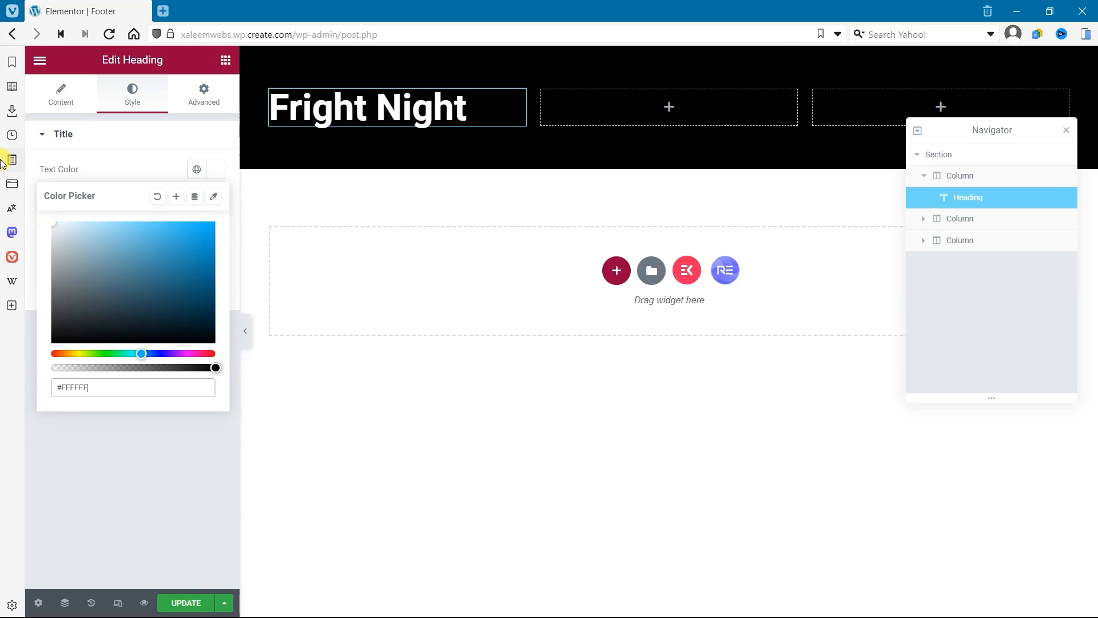
# Step: Save the heading's text color as a new global color named White
pyautogui.click(176, 200)
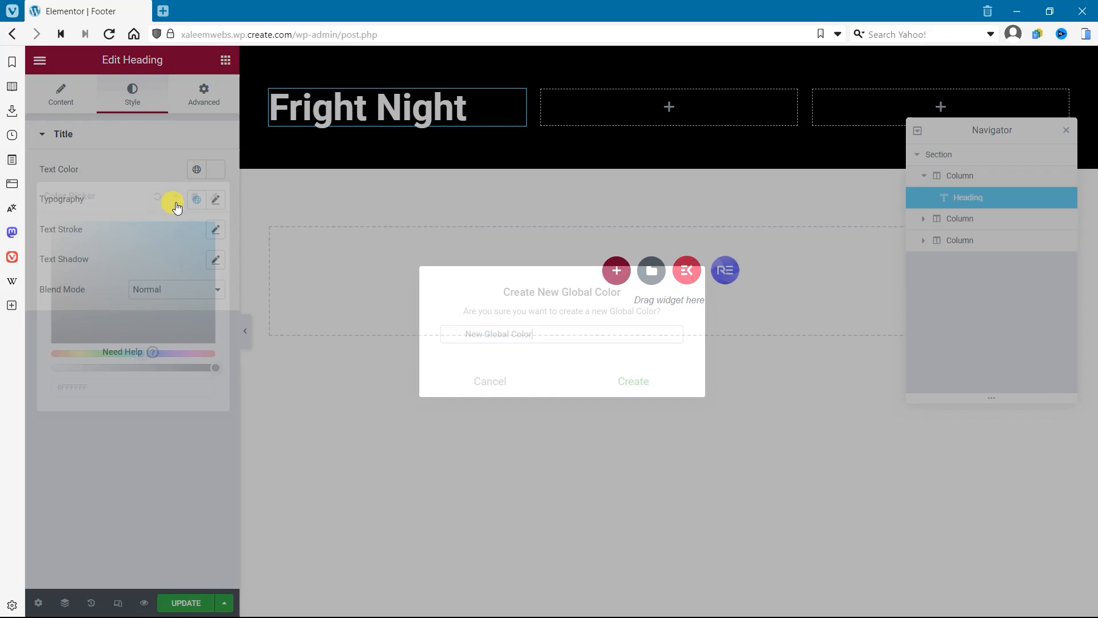
pyautogui.moveTo(566, 342); pyautogui.dragTo(423, 339)
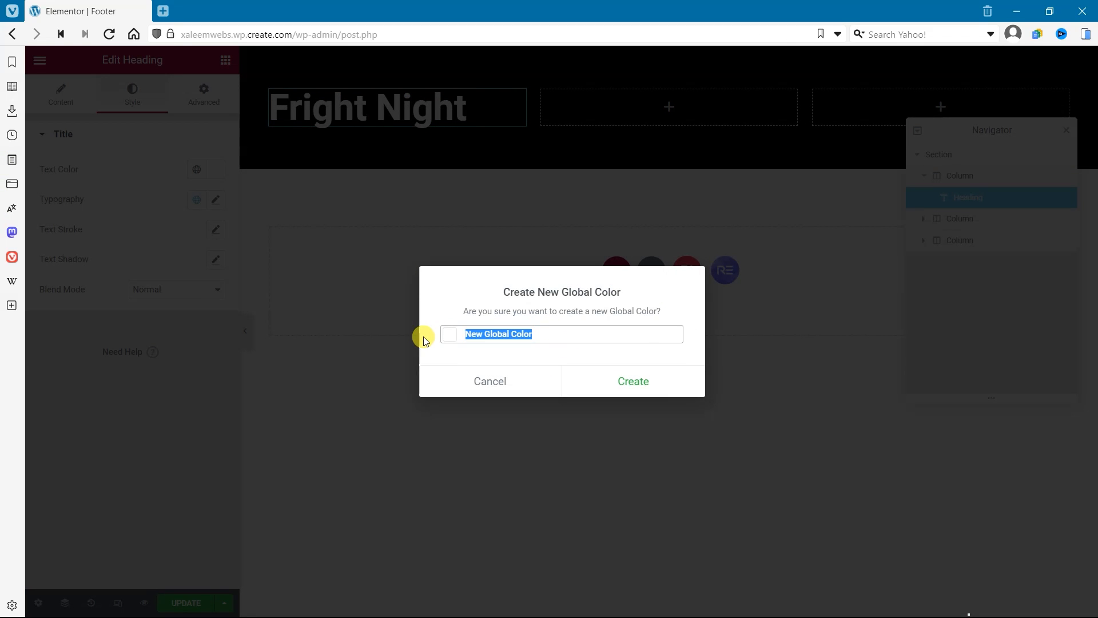
pyautogui.write('White')
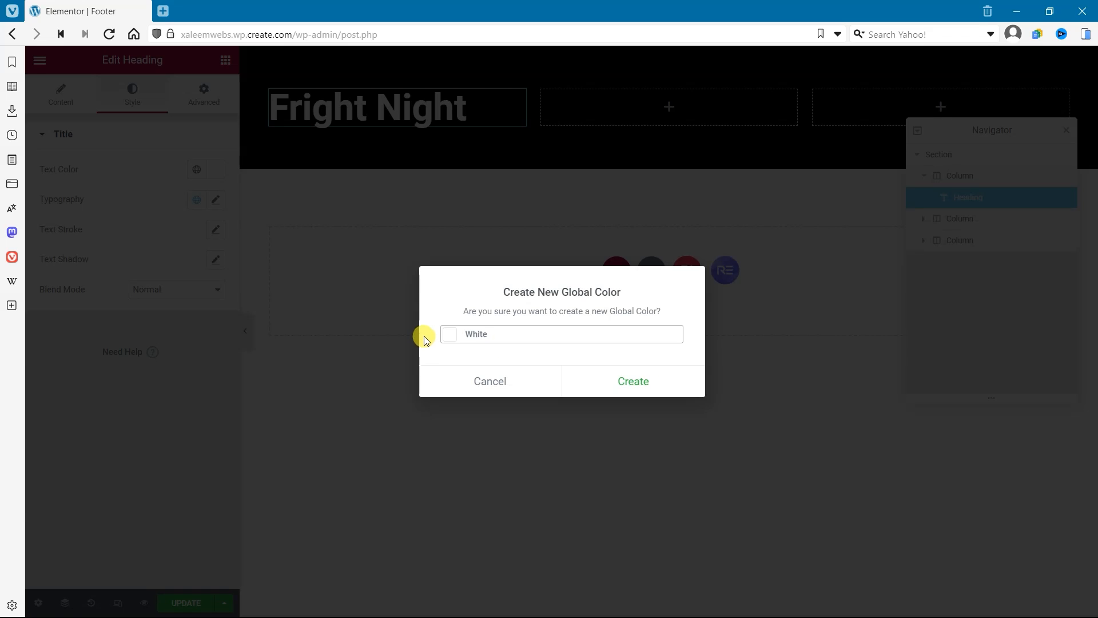
pyautogui.click(651, 380)
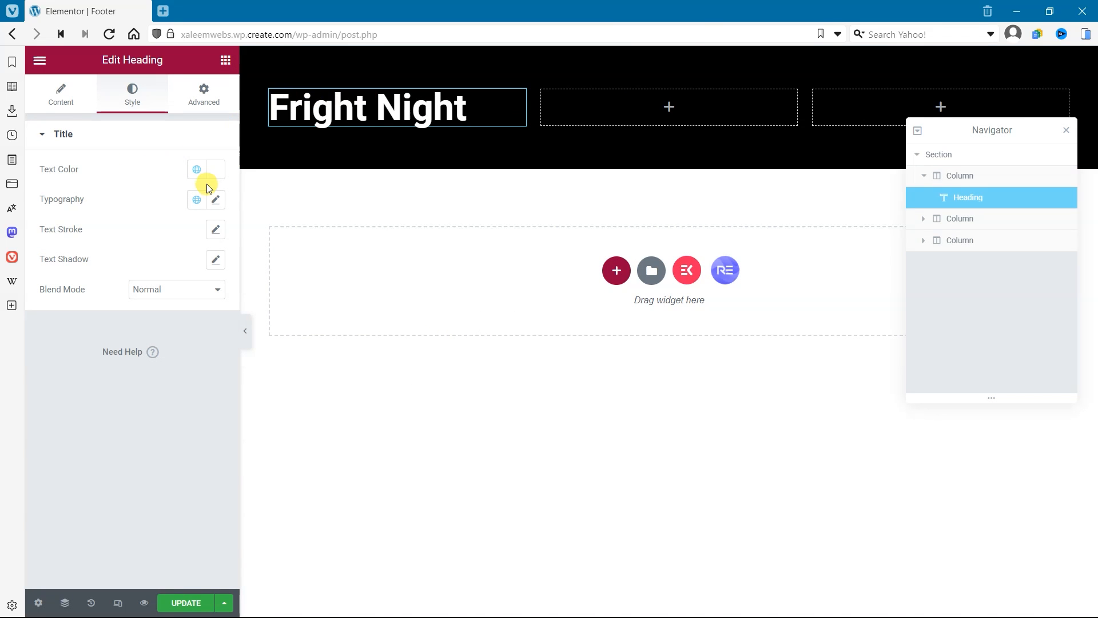
# Step: Add a Text Editor widget below the Fright Night heading in the first column
pyautogui.click(63, 92)
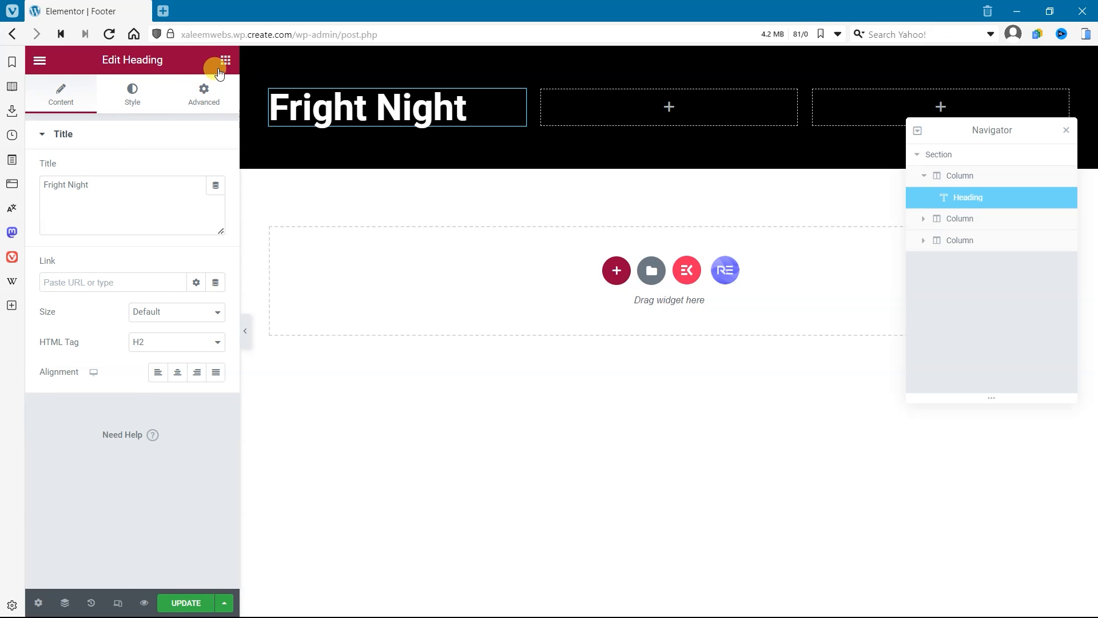
pyautogui.click(225, 61)
pyautogui.moveTo(189, 299); pyautogui.dragTo(363, 127)
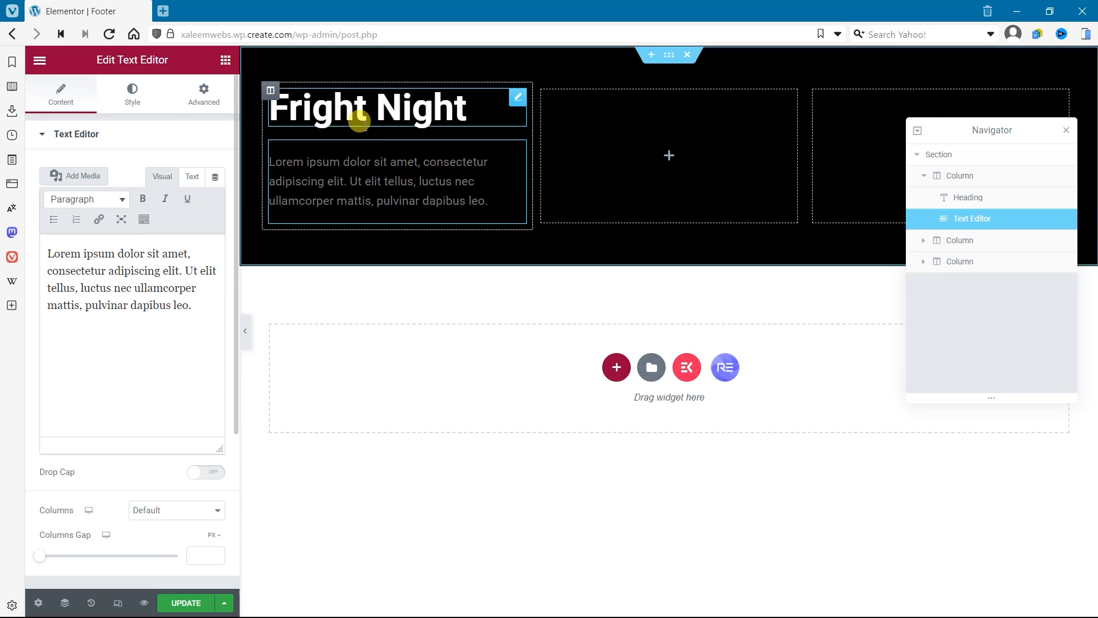
# Step: Set the text color of the paragraph below the Fright Night heading to the global color White
pyautogui.click(135, 96)
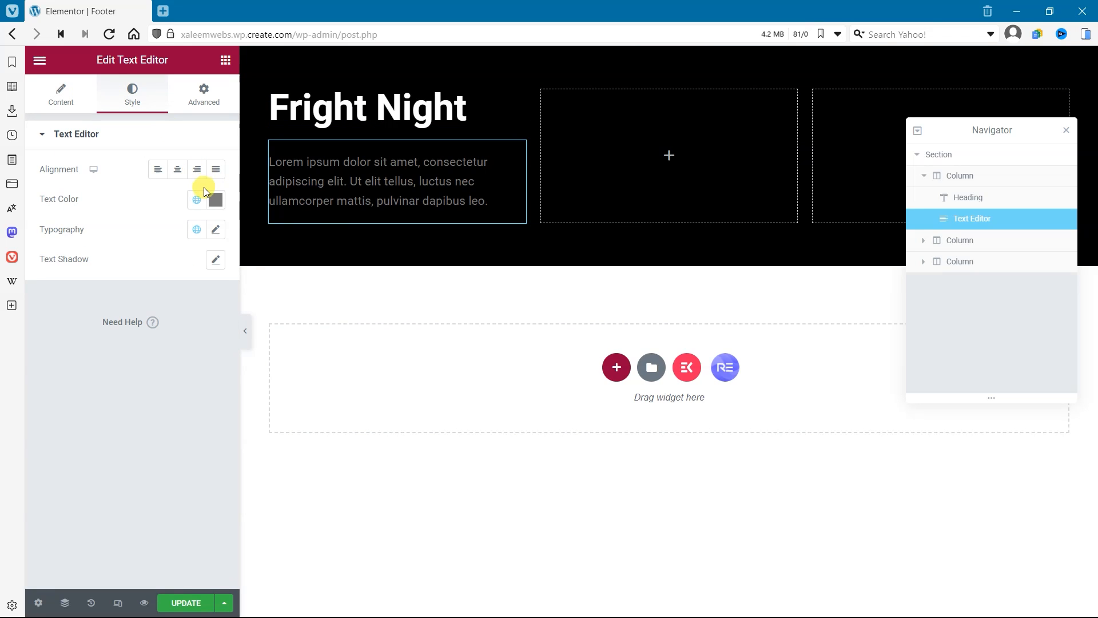
pyautogui.click(214, 201)
pyautogui.click(196, 199)
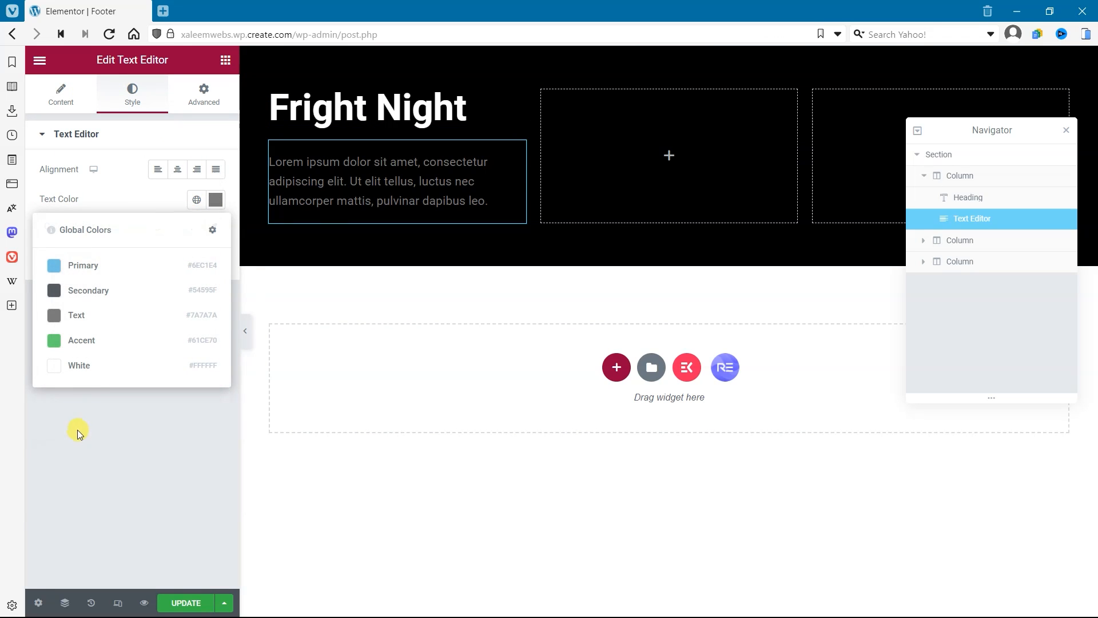
pyautogui.click(100, 373)
pyautogui.click(61, 94)
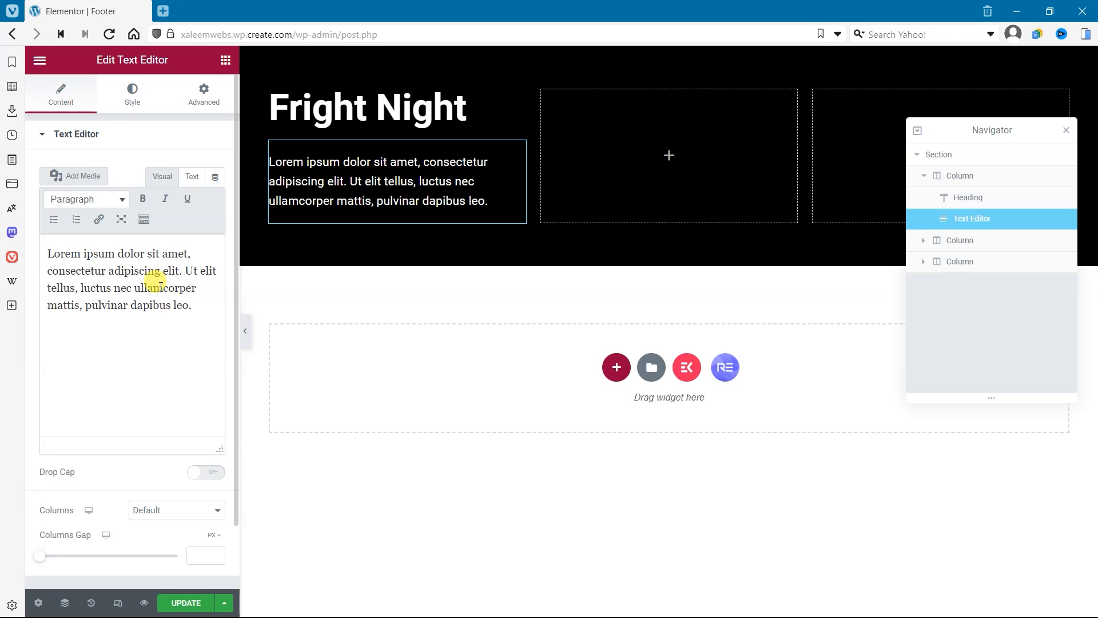
# Step: Add a Social Icons widget below the paragraph in the first column and align it left
pyautogui.click(224, 62)
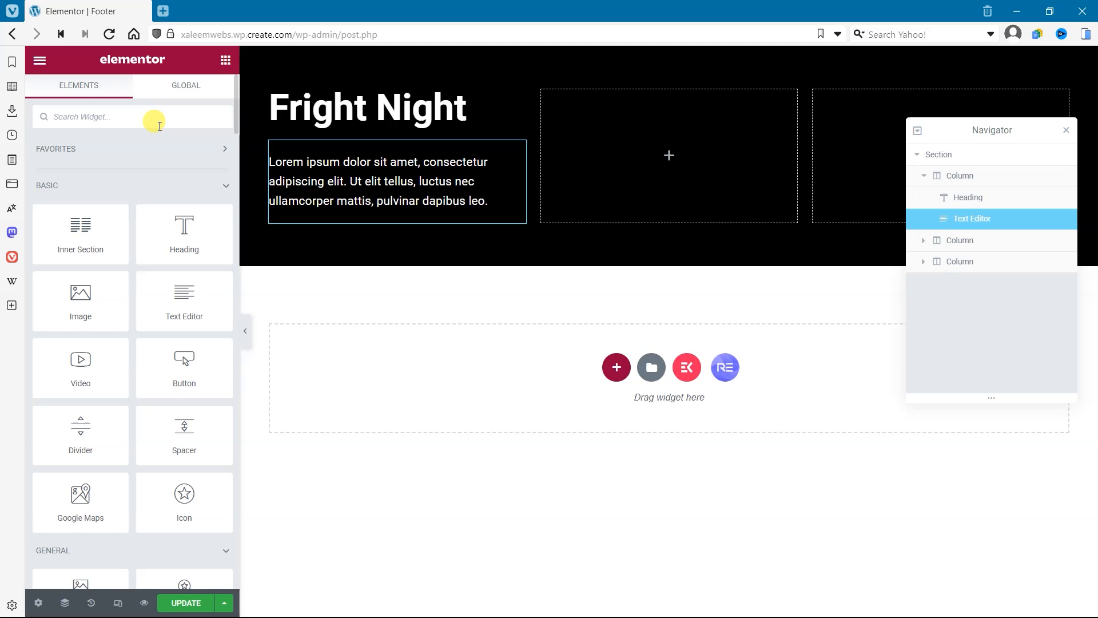
pyautogui.write('social')
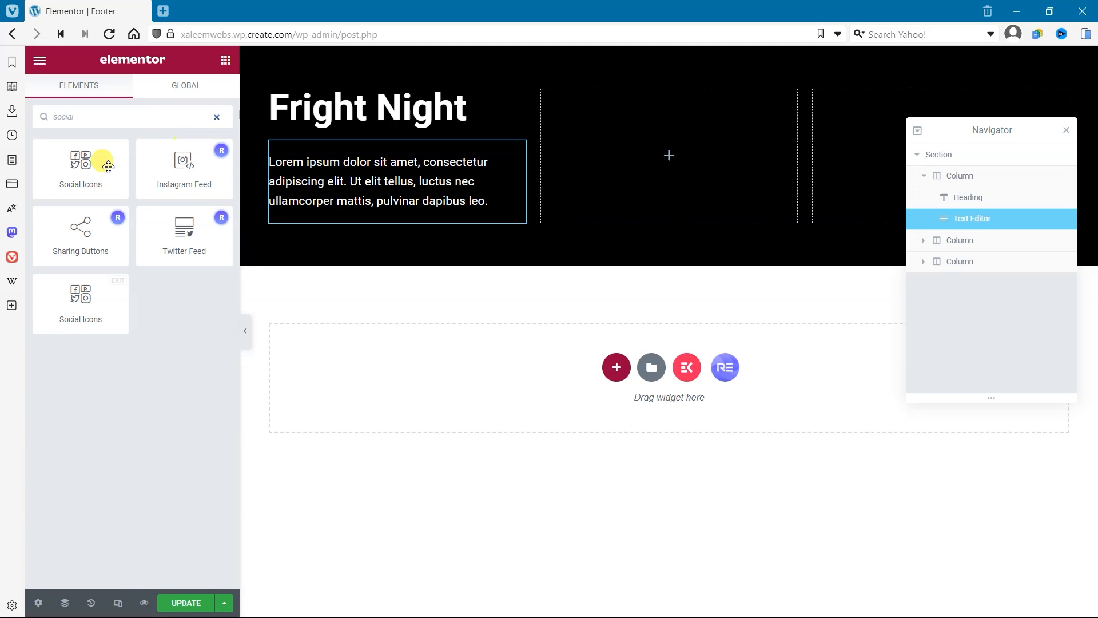
pyautogui.moveTo(105, 177); pyautogui.dragTo(413, 219)
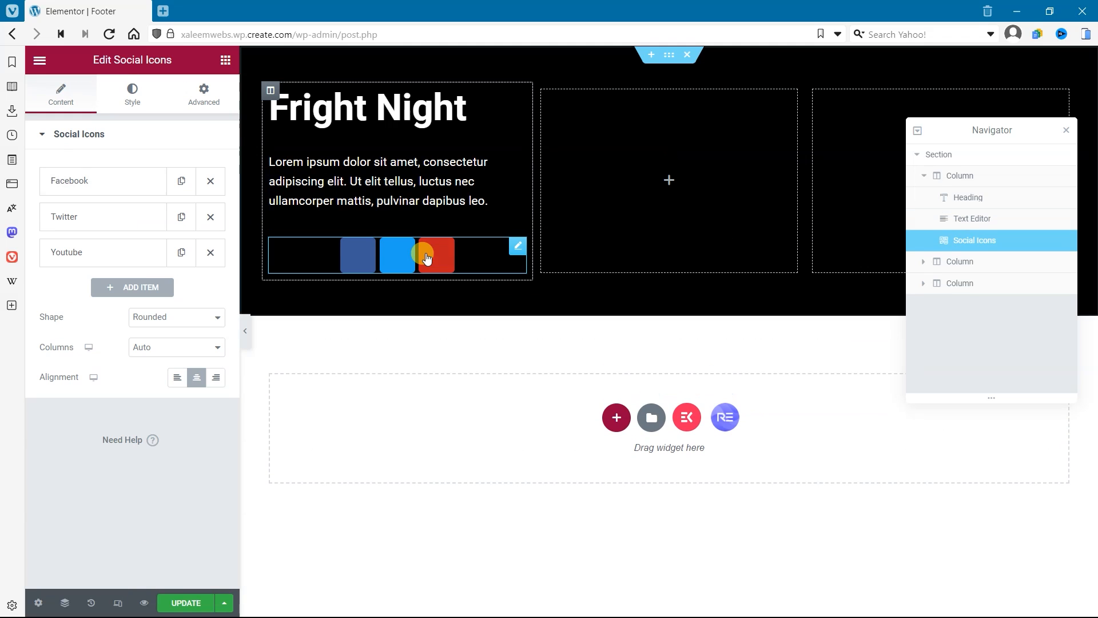
pyautogui.click(179, 380)
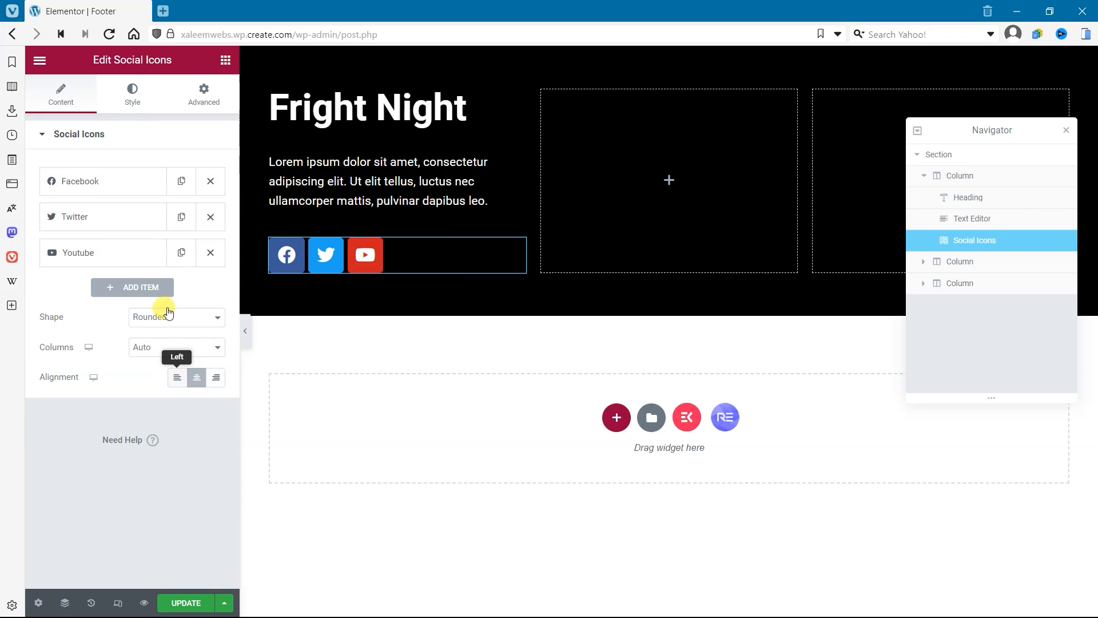
# Step: Give the social icons custom colors, with global White as secondary color and fully transparent #02010100 as primary color
pyautogui.click(132, 95)
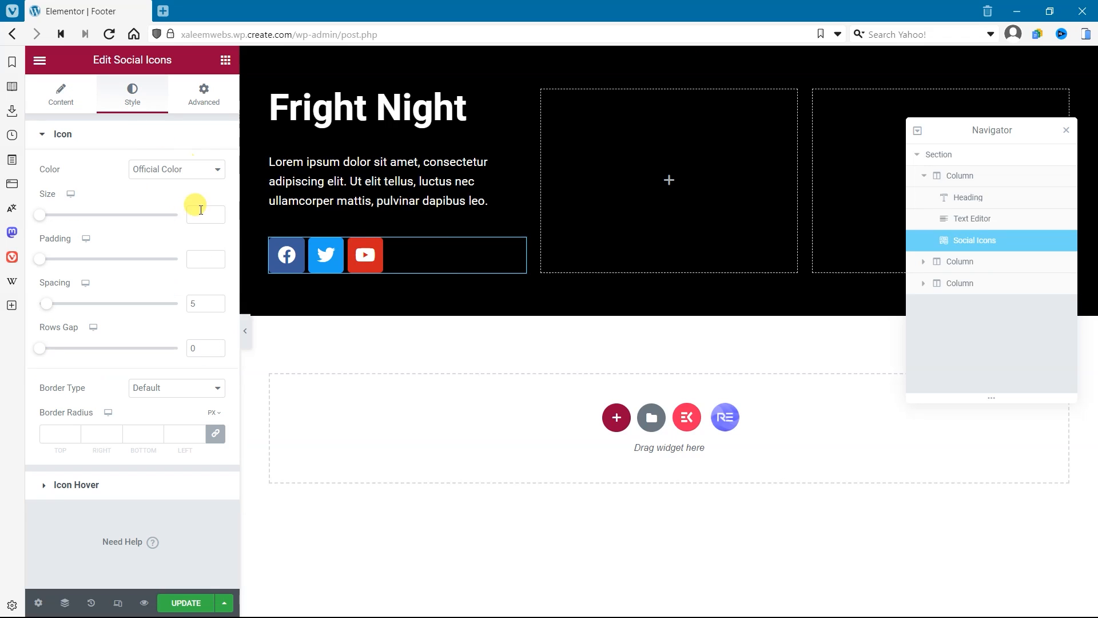
pyautogui.click(172, 170)
pyautogui.click(160, 194)
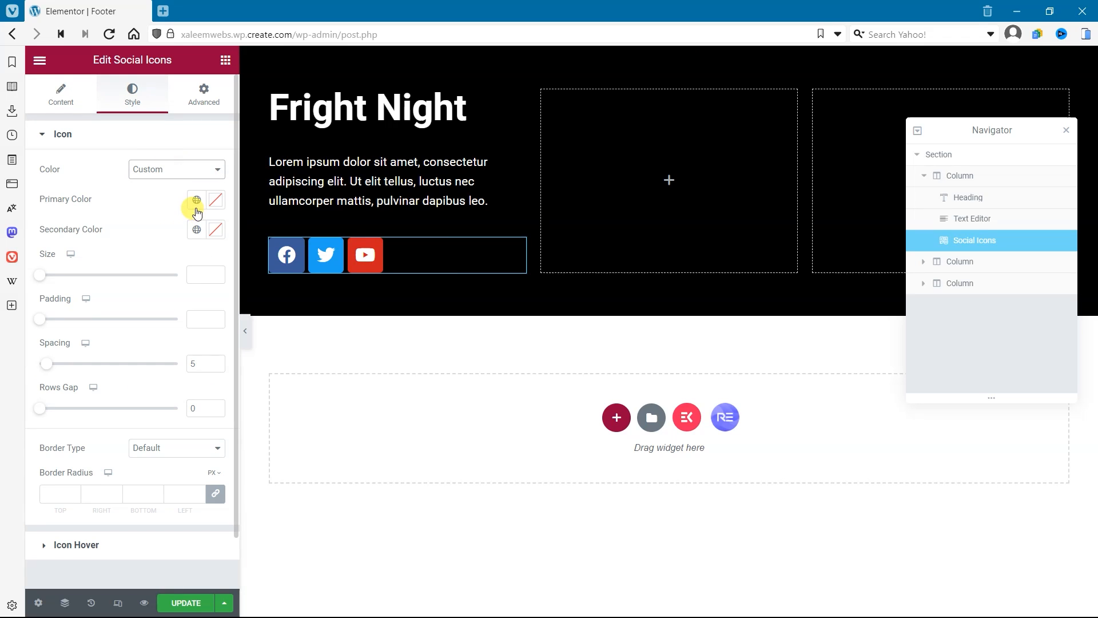
pyautogui.click(198, 228)
pyautogui.click(111, 393)
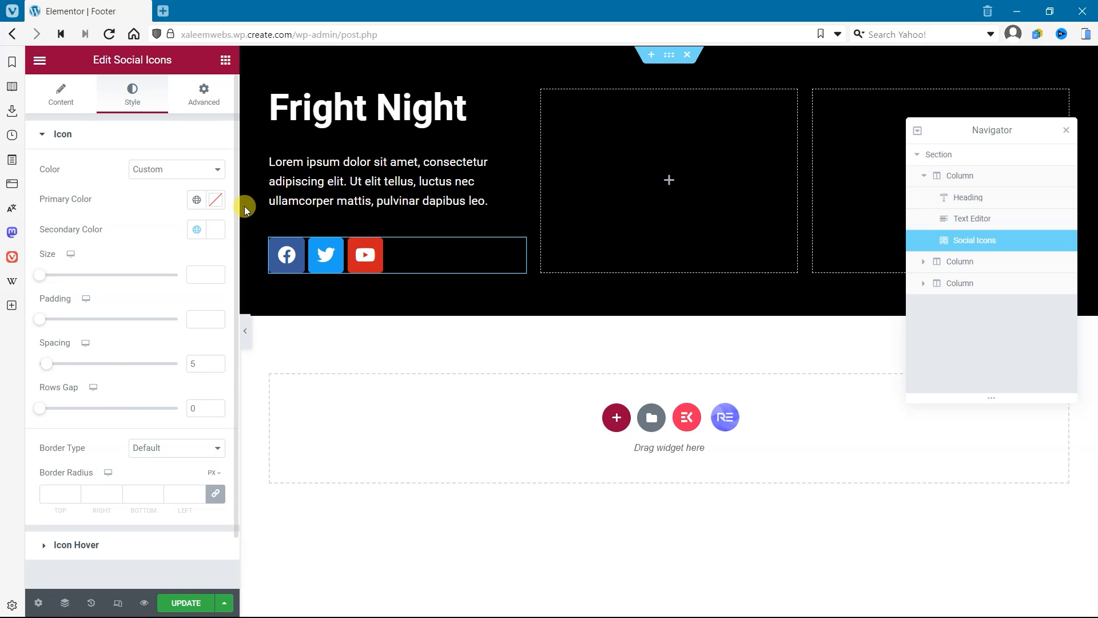
pyautogui.click(216, 201)
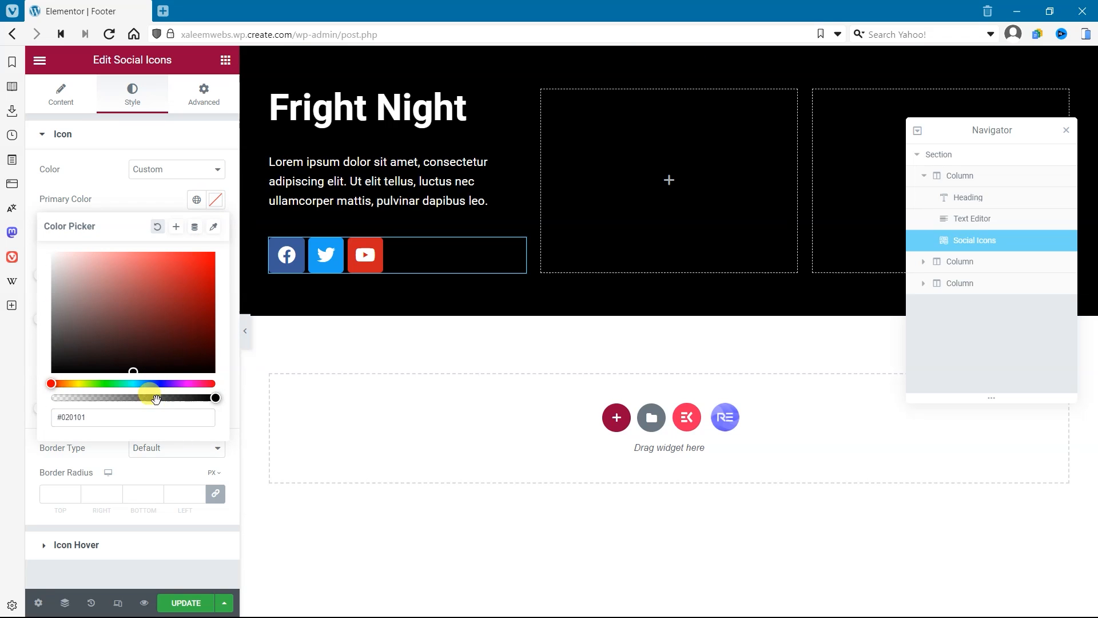
pyautogui.moveTo(147, 397); pyautogui.dragTo(20, 385)
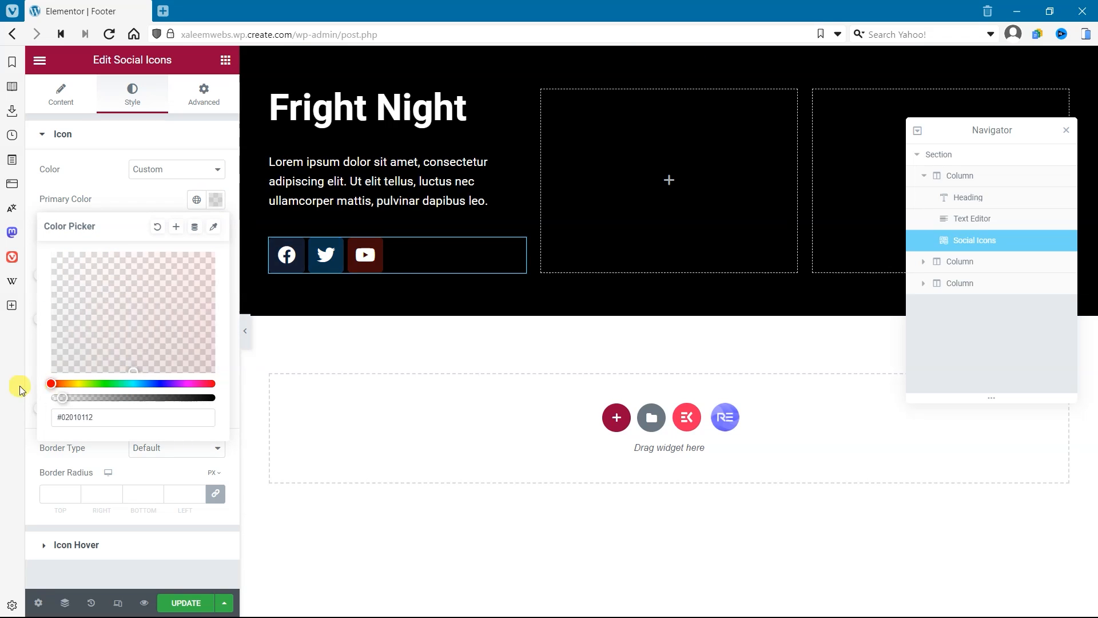
pyautogui.click(128, 200)
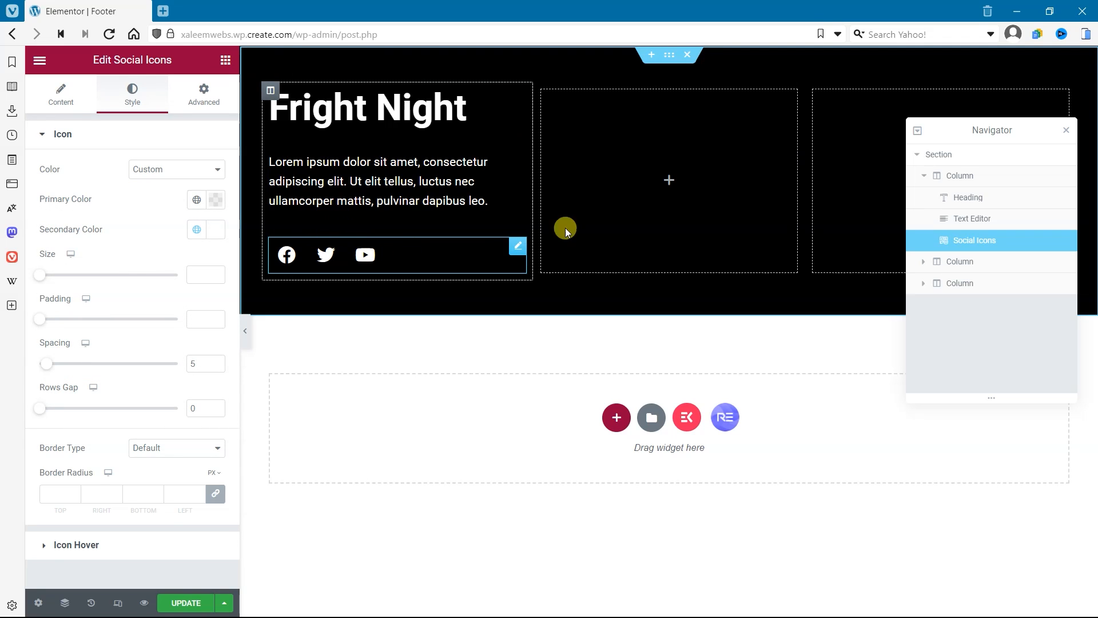
# Step: Add a Heading widget to the second column with the title Quick Links
pyautogui.click(598, 224)
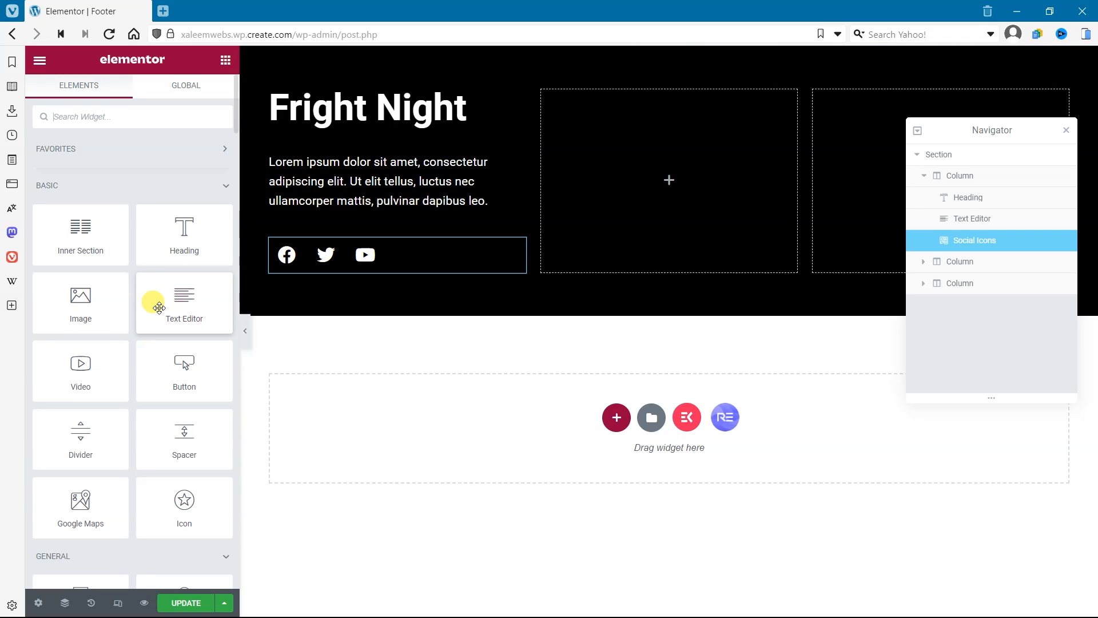
pyautogui.moveTo(148, 243); pyautogui.dragTo(653, 266)
pyautogui.moveTo(152, 184); pyautogui.dragTo(5, 164)
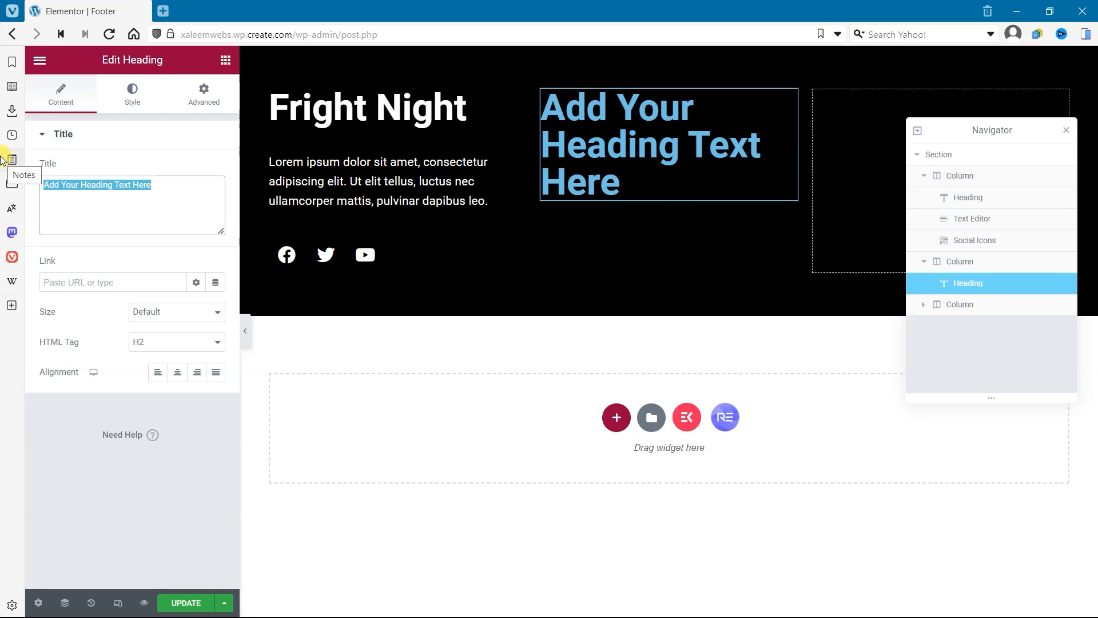
pyautogui.write('Quick L')
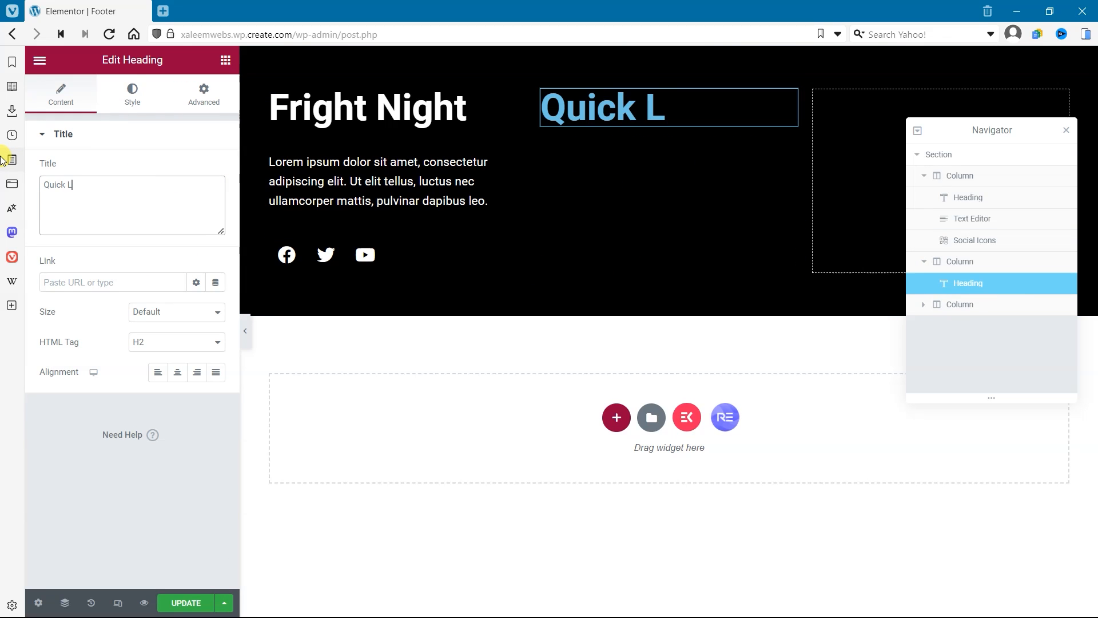
pyautogui.write('inks')
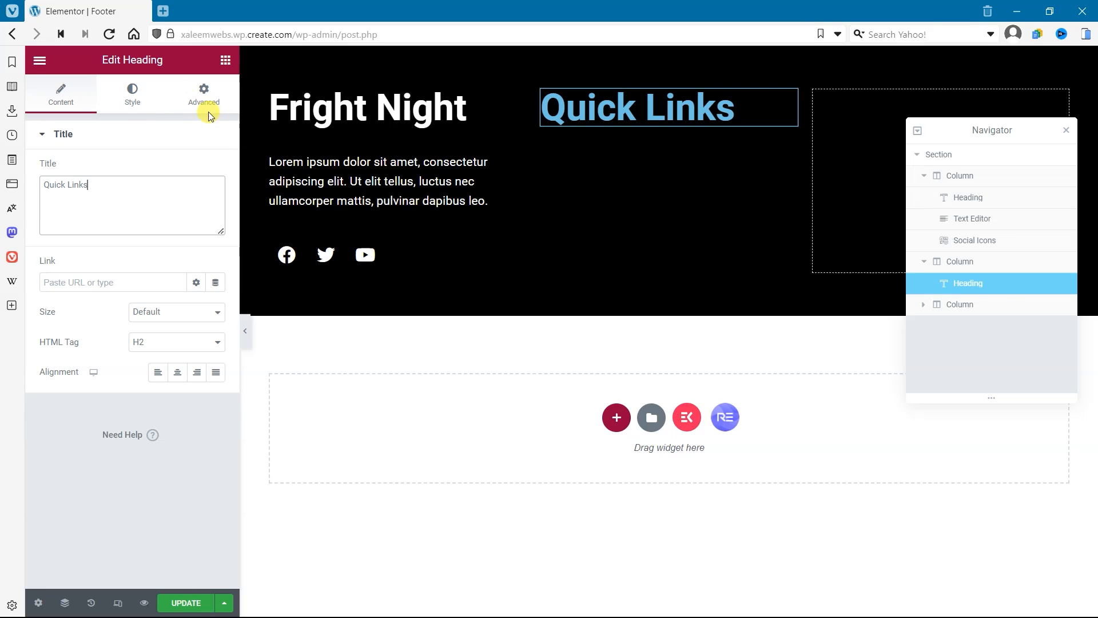
# Step: Add an Icon List widget below the Quick Links heading
pyautogui.click(226, 60)
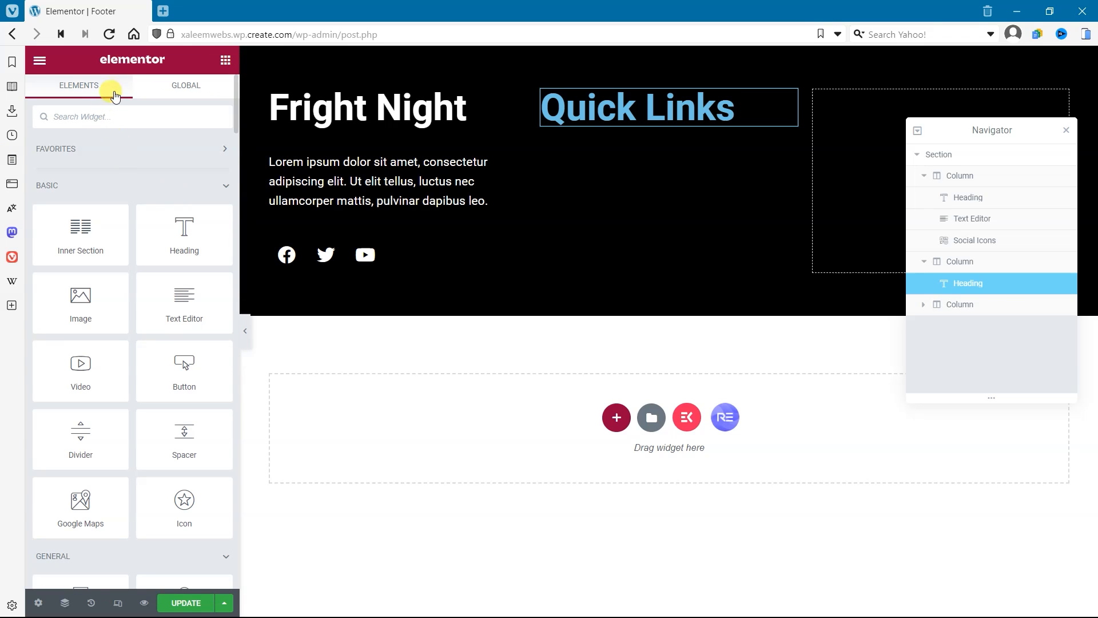
pyautogui.write('icon')
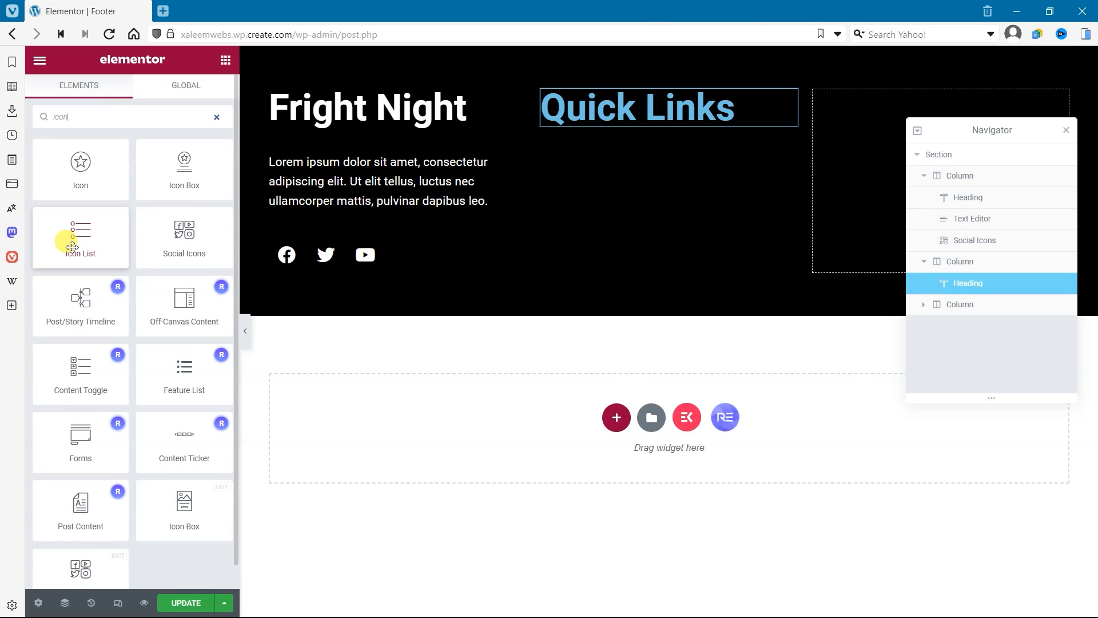
pyautogui.moveTo(71, 231); pyautogui.dragTo(655, 119)
# Step: Set the text color of the Quick Links heading to the global color White
pyautogui.click(656, 119)
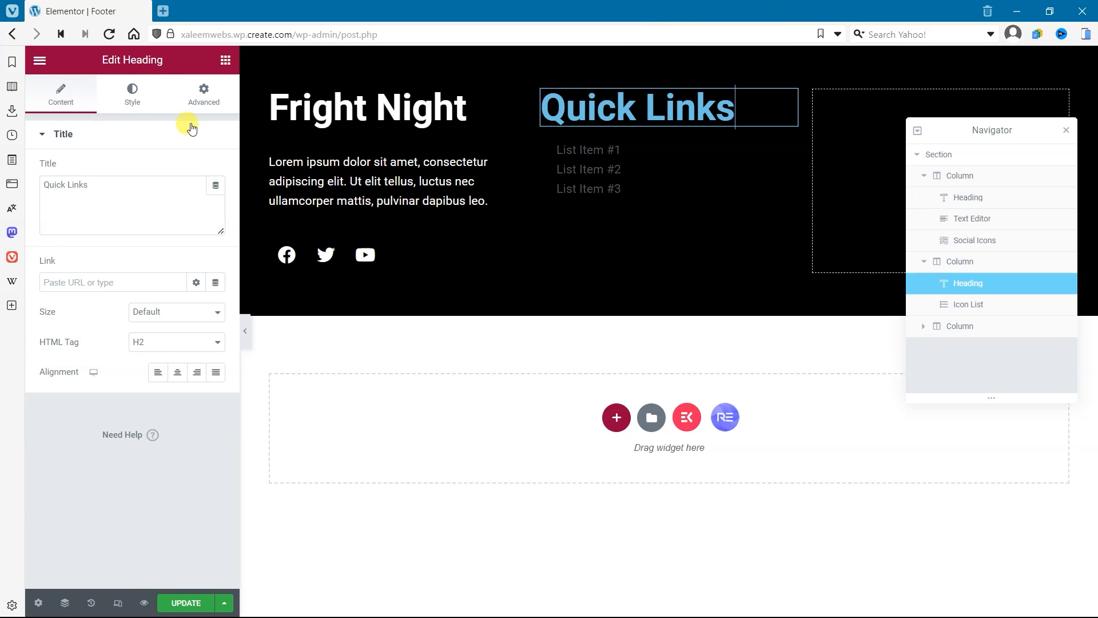
pyautogui.click(143, 97)
pyautogui.click(196, 170)
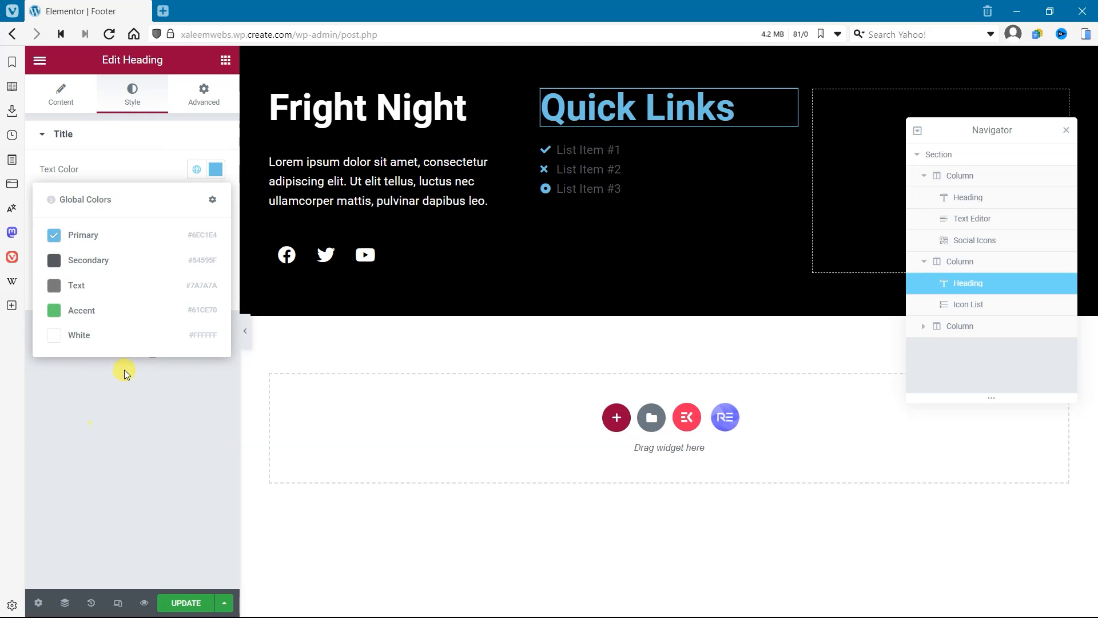
pyautogui.click(113, 339)
# Step: Delete List Item #2 and List Item #3 from the icon list below Quick Links
pyautogui.click(629, 162)
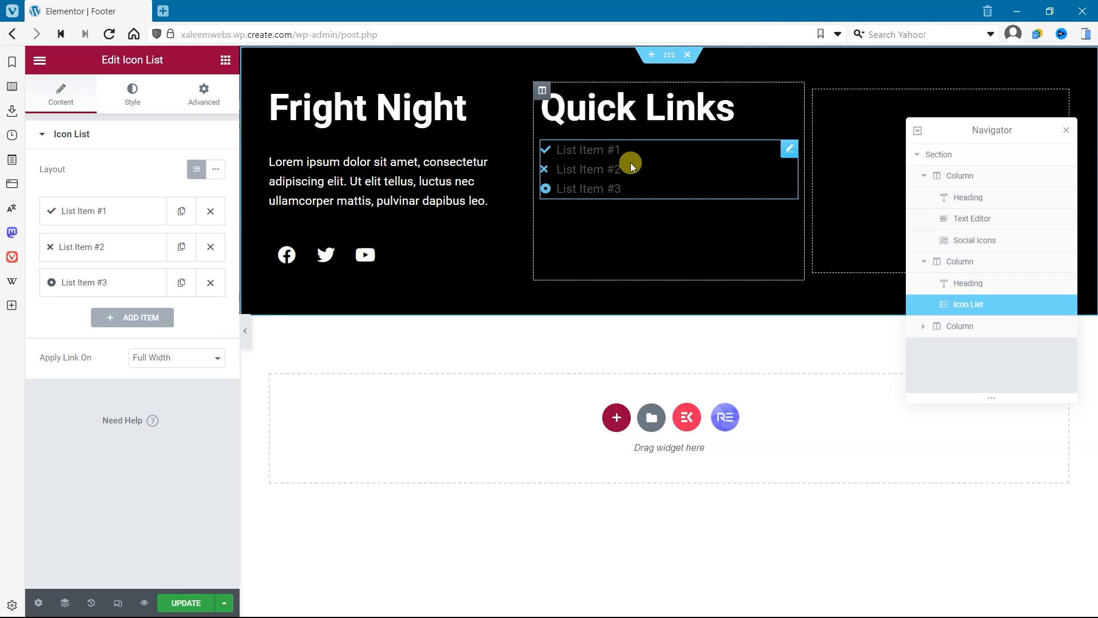
pyautogui.click(122, 213)
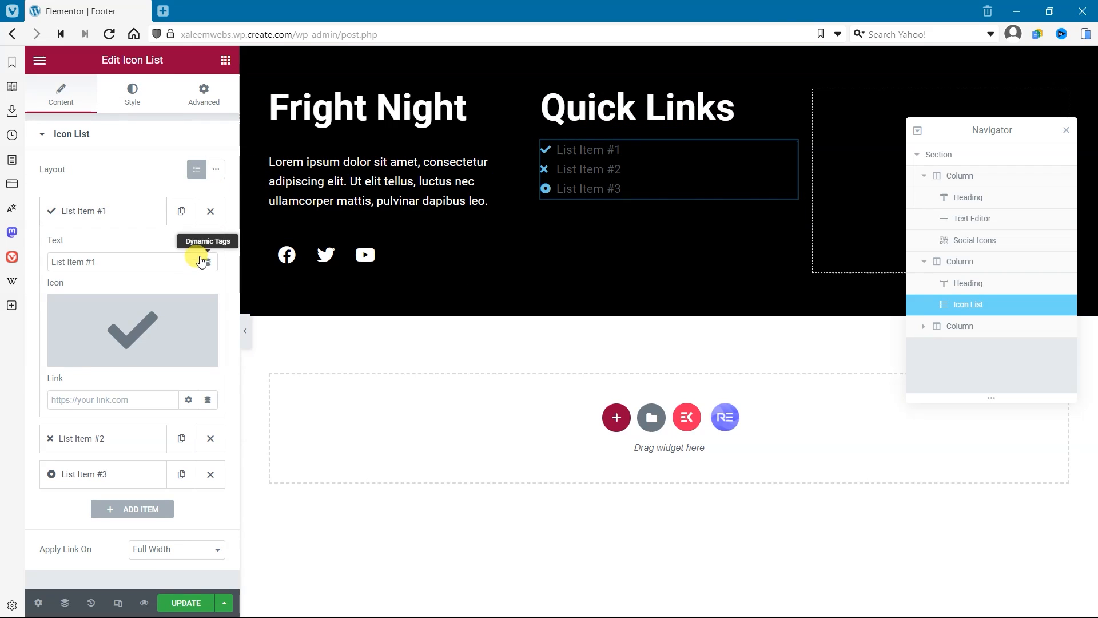
pyautogui.click(136, 218)
pyautogui.click(211, 281)
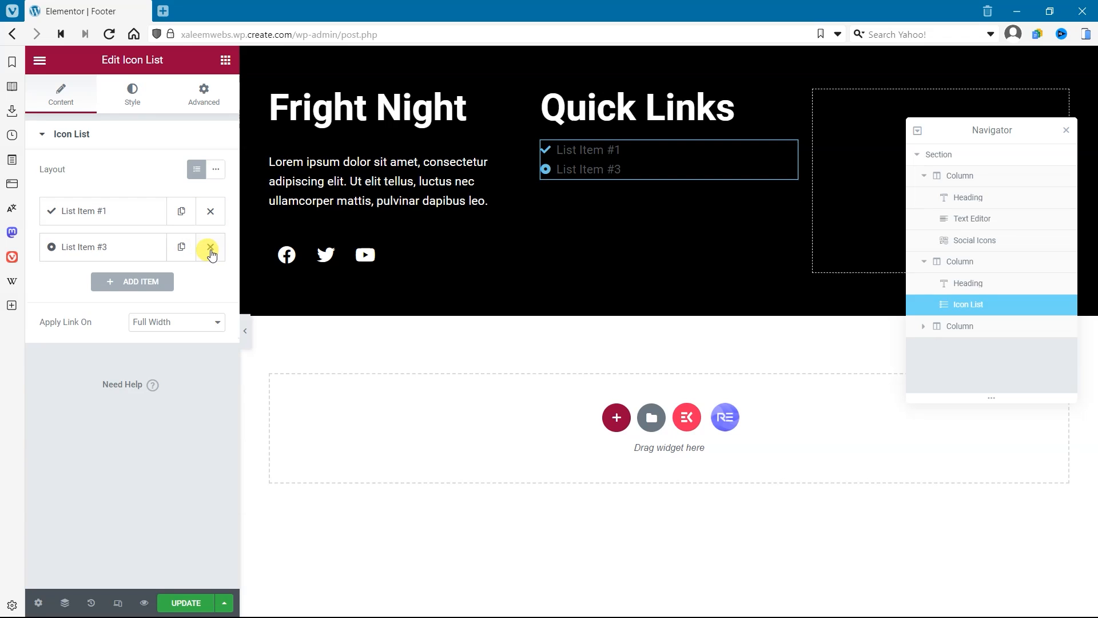
pyautogui.click(211, 246)
# Step: Remove the remaining list item's icon, rename the item Home and set its link to #
pyautogui.click(146, 213)
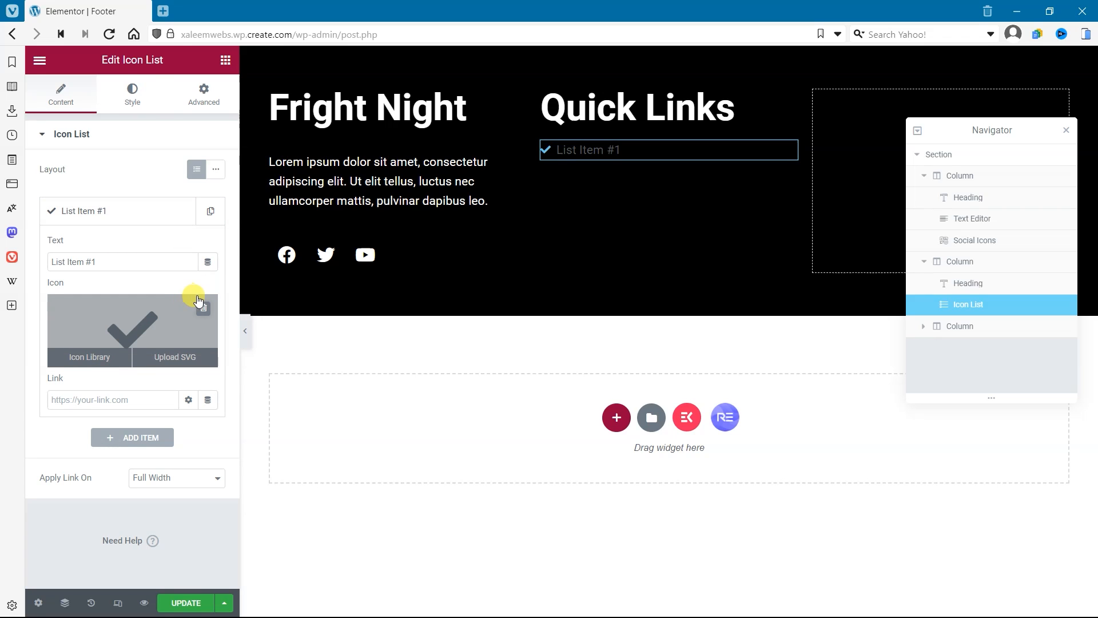
pyautogui.click(203, 308)
pyautogui.tripleClick(120, 262)
pyautogui.write('Ho')
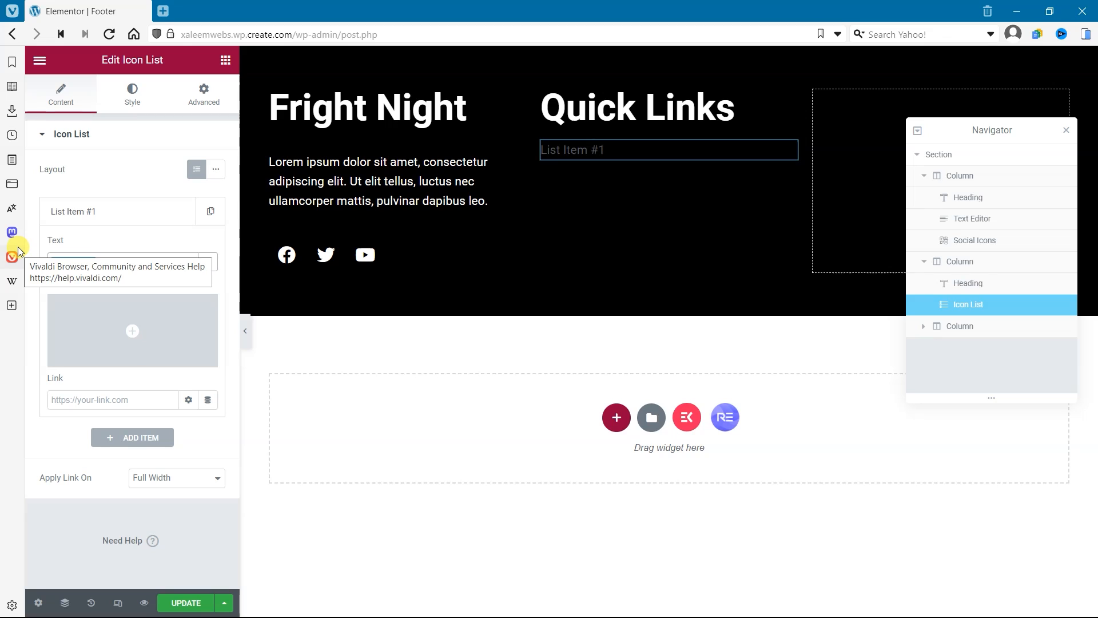
pyautogui.write('me')
pyautogui.click(77, 400)
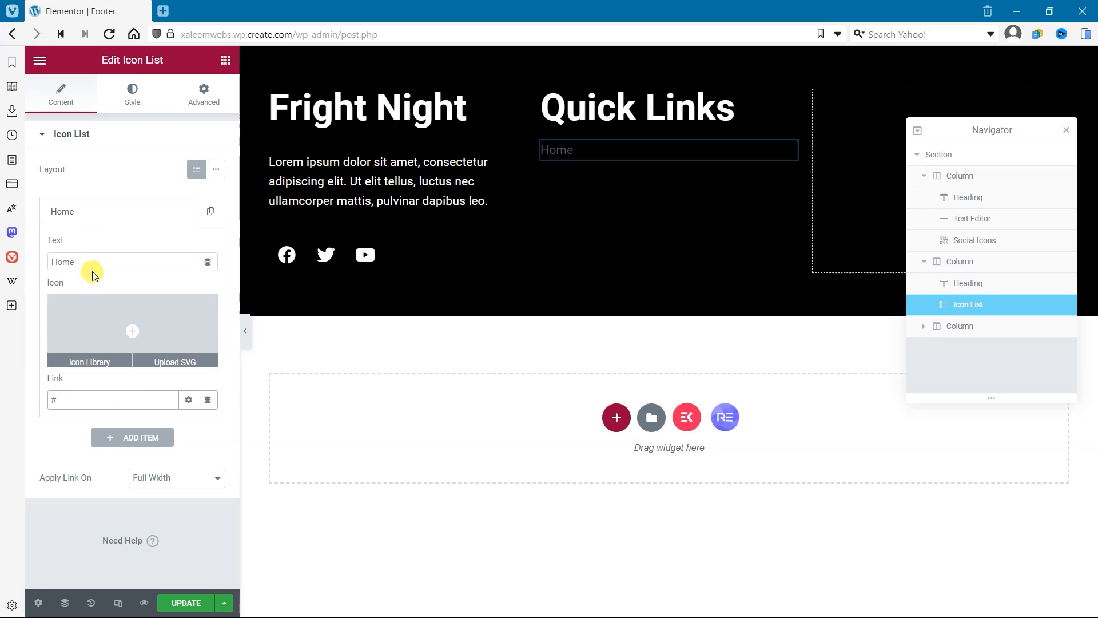
pyautogui.click(101, 213)
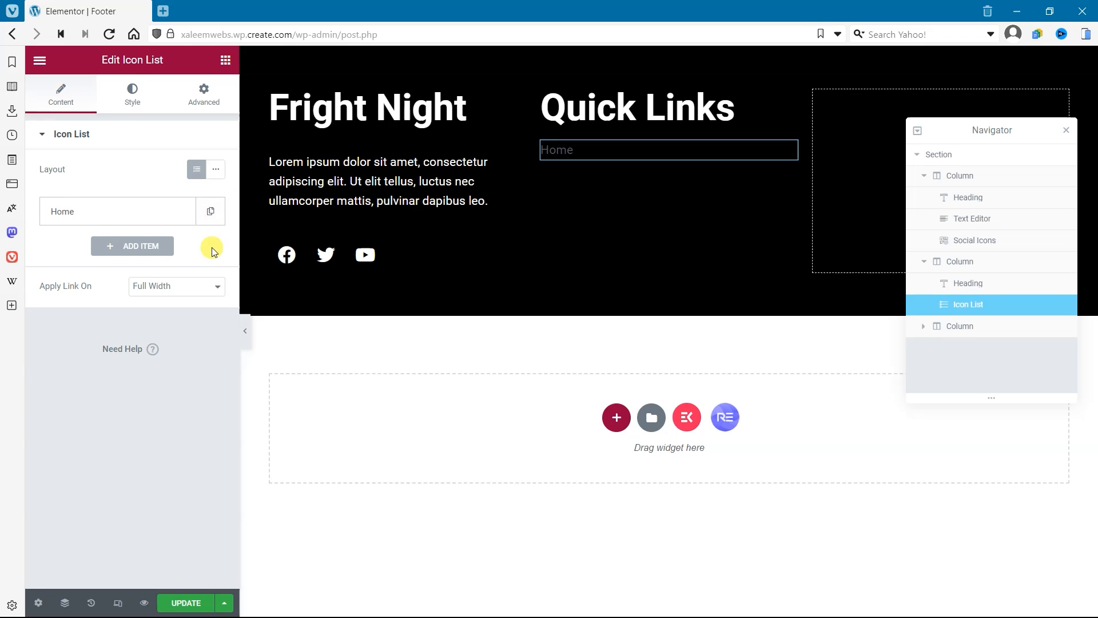
# Step: Duplicate the Home list item until the icon list holds four items
pyautogui.click(210, 212)
pyautogui.click(180, 247)
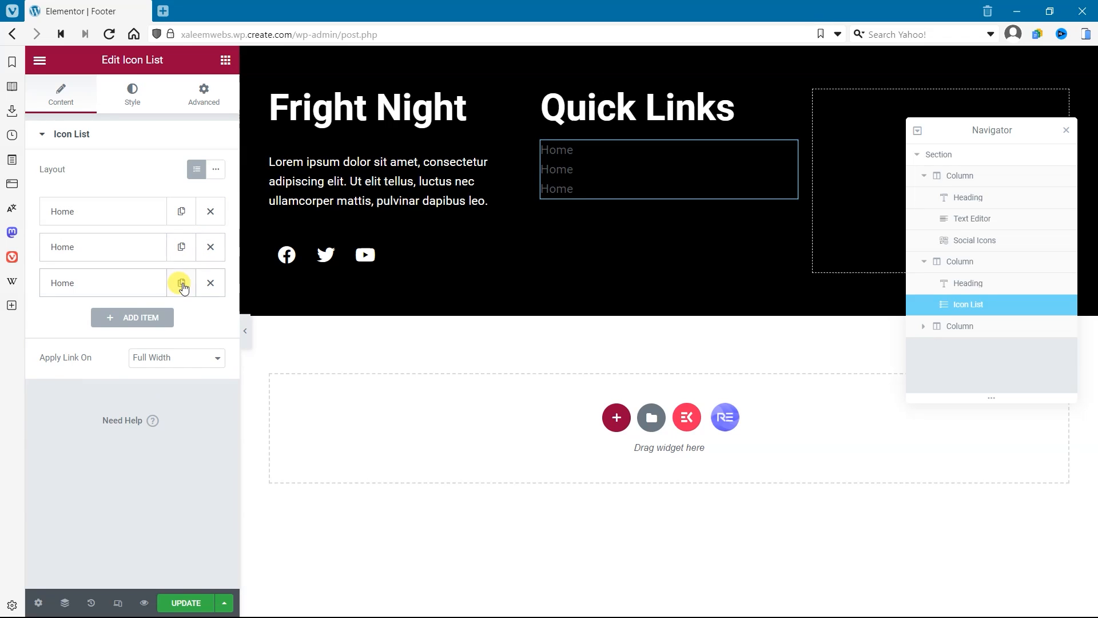
pyautogui.click(183, 291)
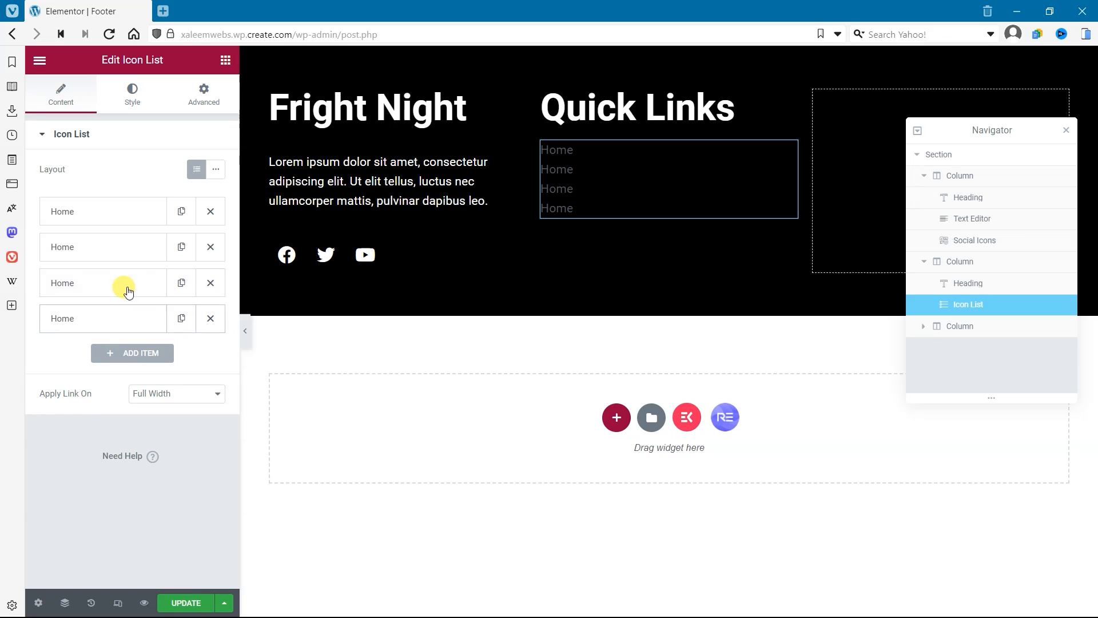
# Step: Rename the second, third and fourth items of the Quick Links icon list to Services, About us and Contact
pyautogui.click(119, 258)
pyautogui.doubleClick(103, 295)
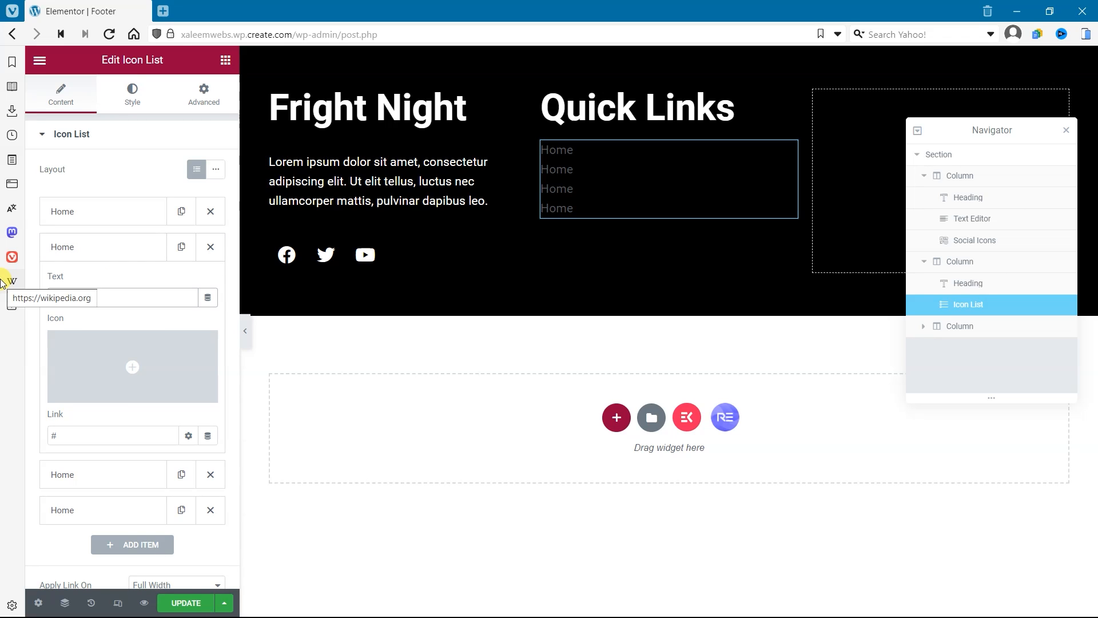
pyautogui.write('Services')
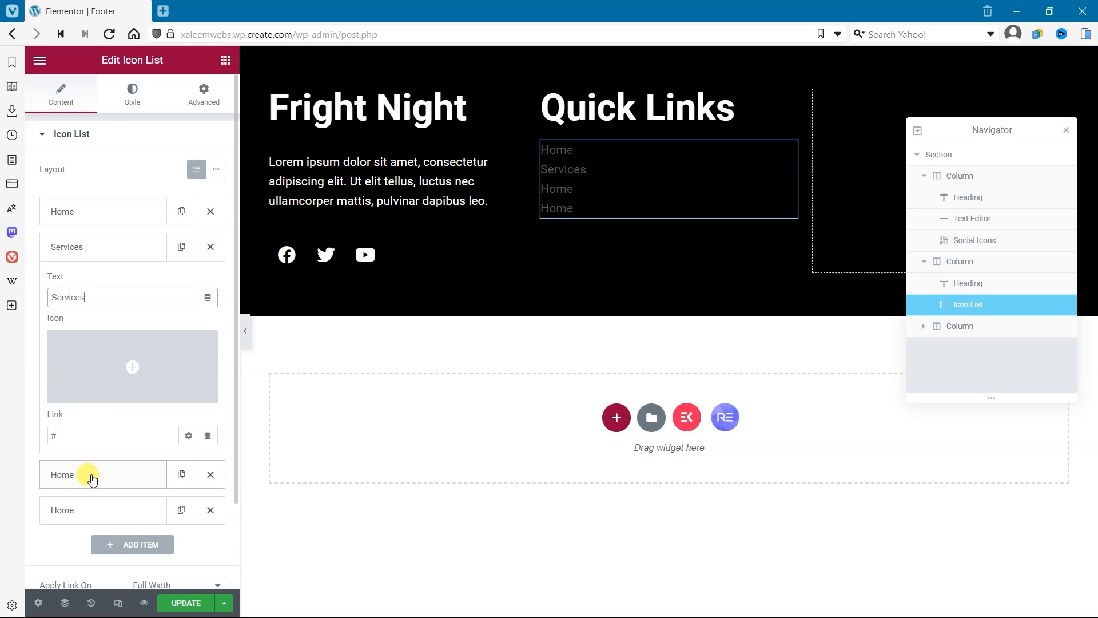
pyautogui.click(91, 478)
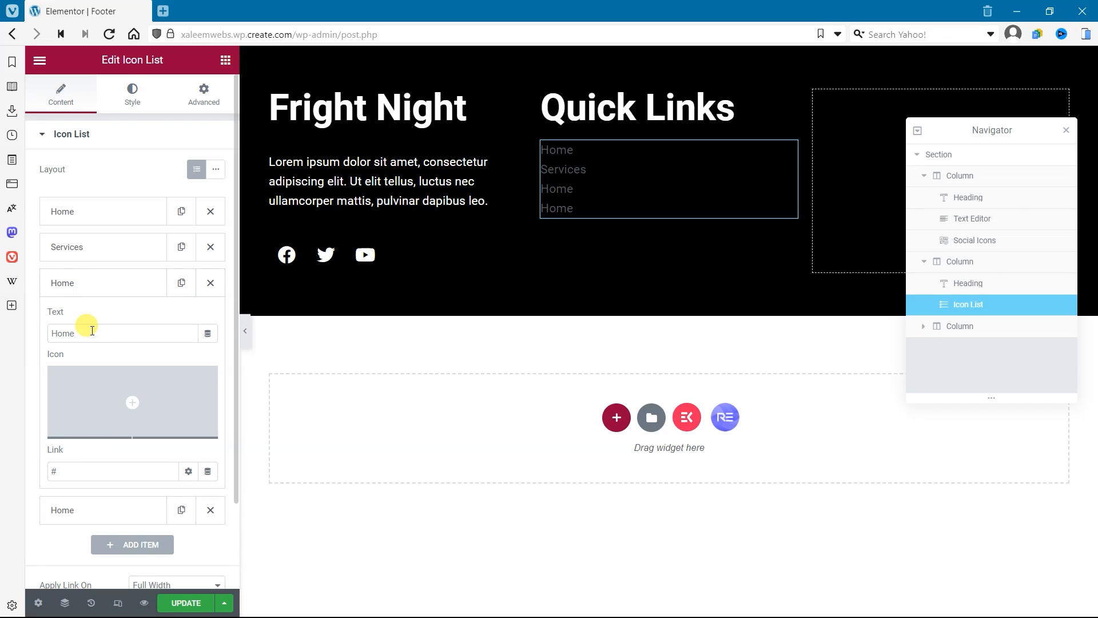
pyautogui.moveTo(74, 336); pyautogui.dragTo(30, 337)
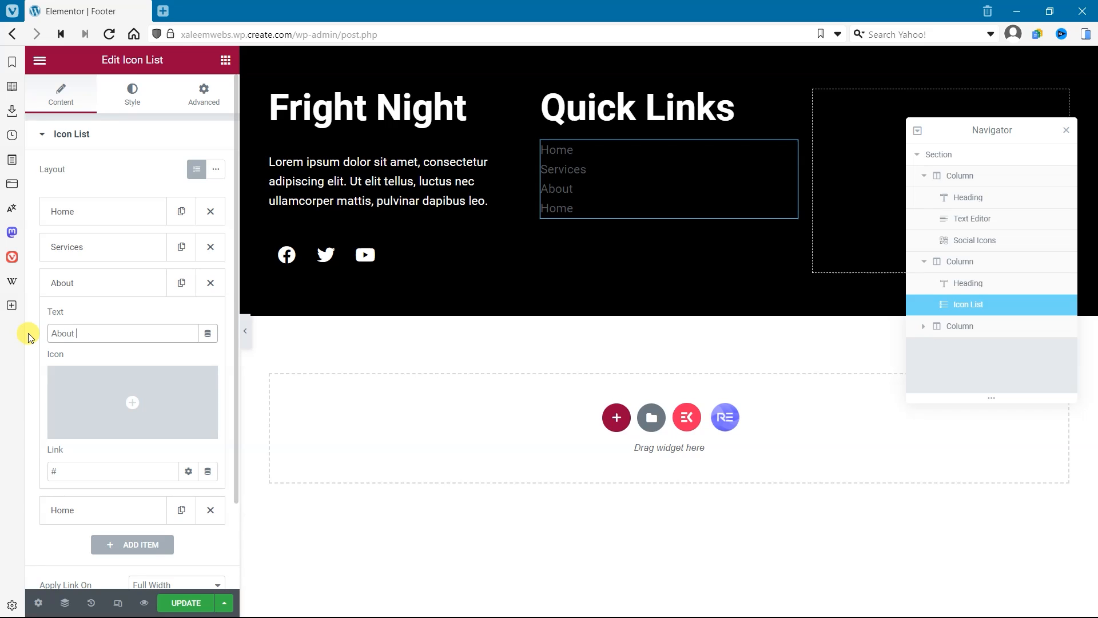
pyautogui.click(107, 512)
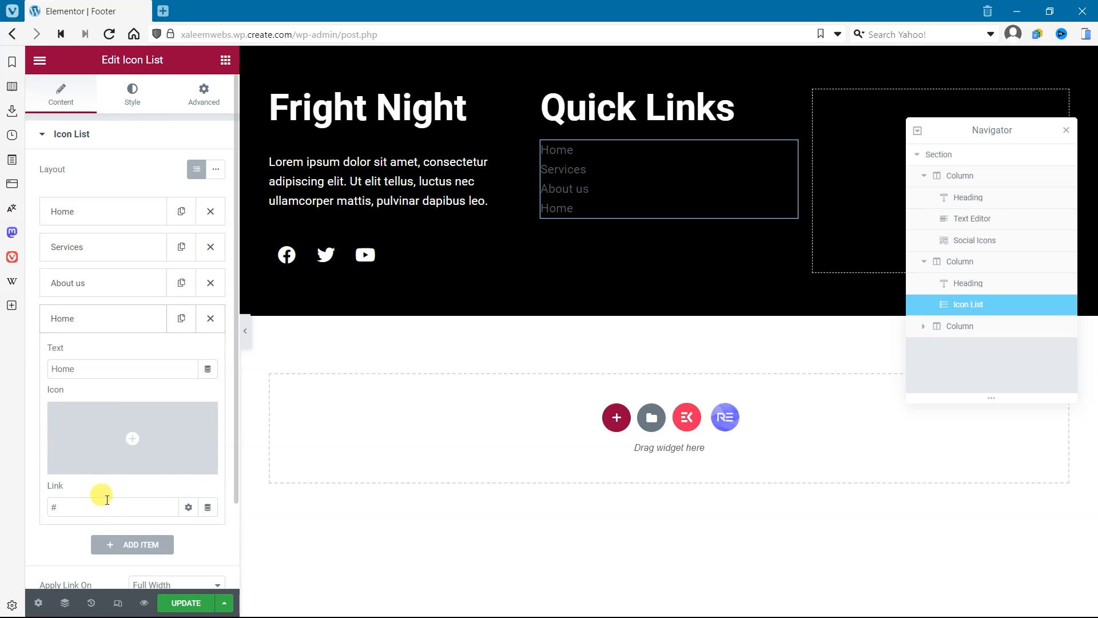
pyautogui.moveTo(76, 367); pyautogui.dragTo(30, 355)
pyautogui.write('Contact')
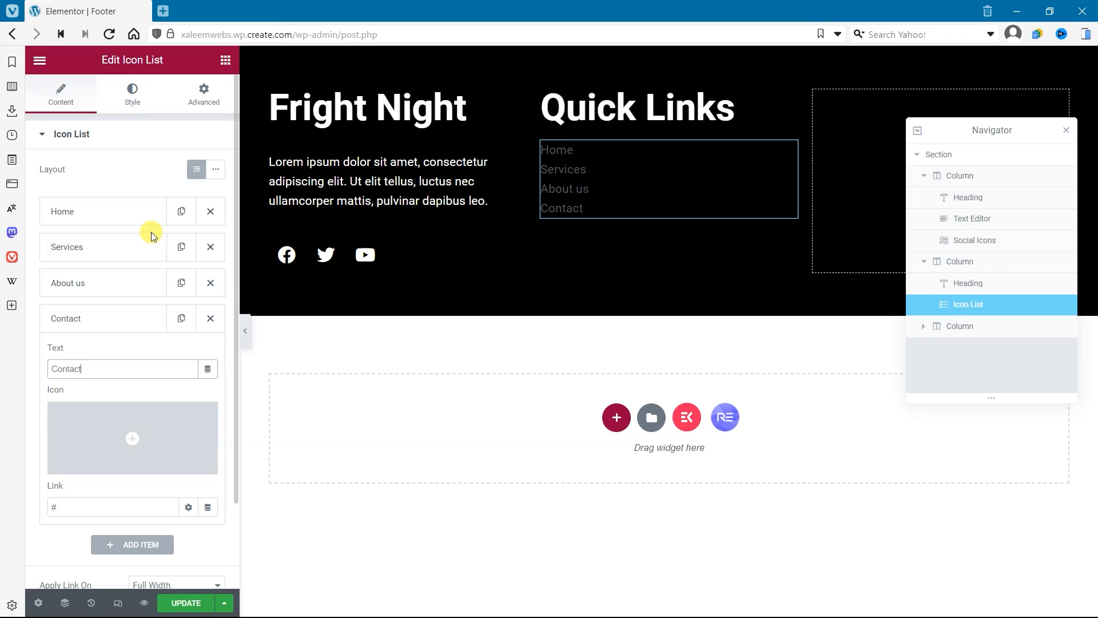
pyautogui.click(130, 331)
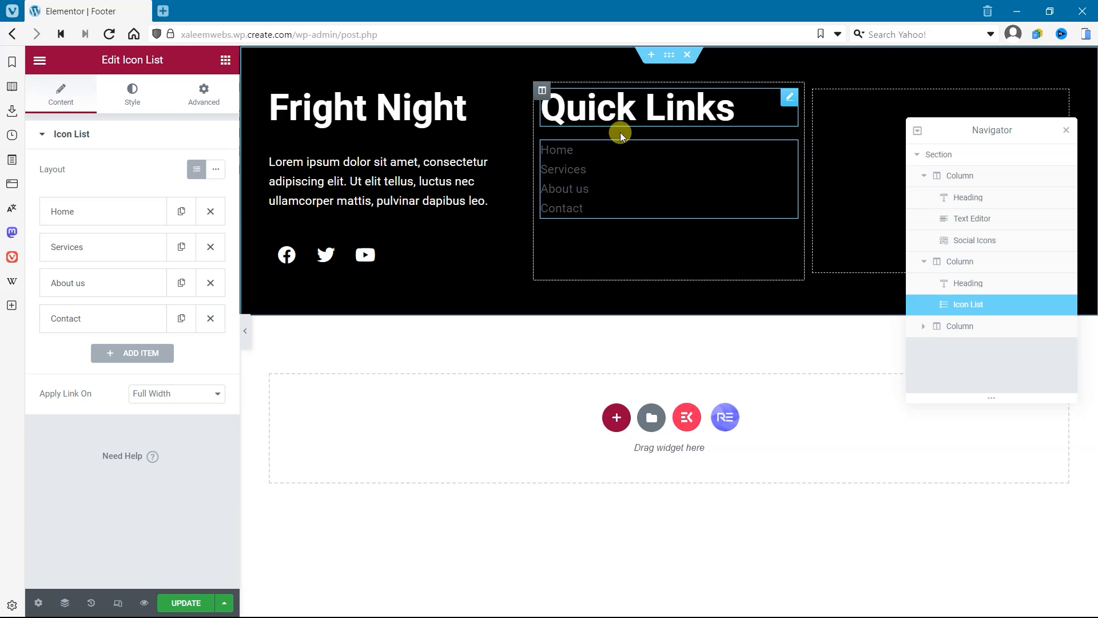
# Step: Set the font size of the Quick Links heading to 30 px
pyautogui.click(675, 108)
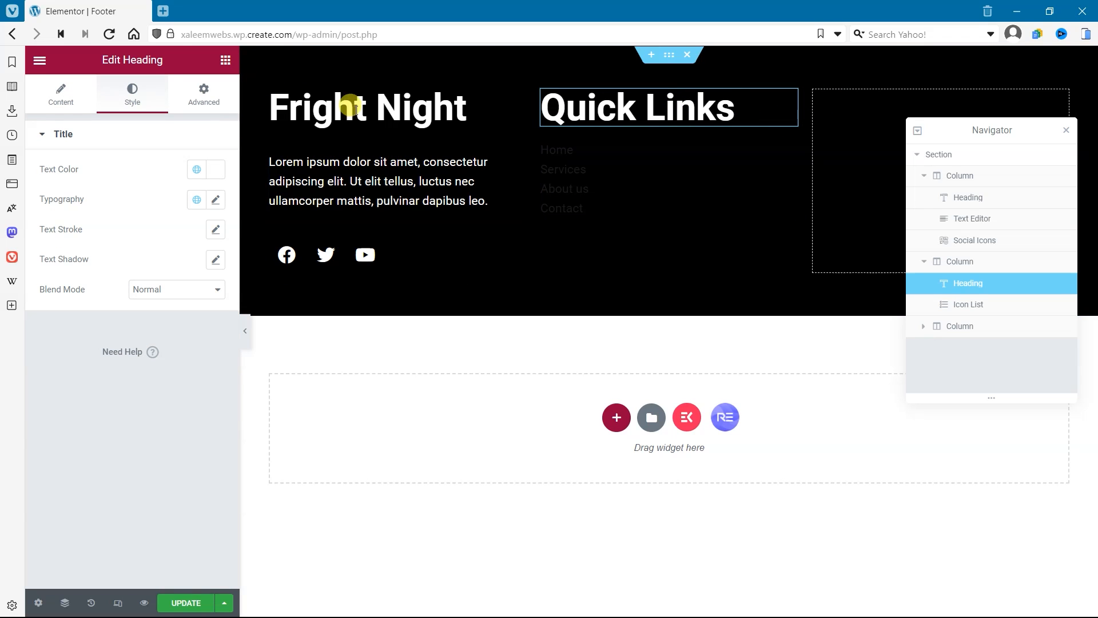
pyautogui.click(214, 199)
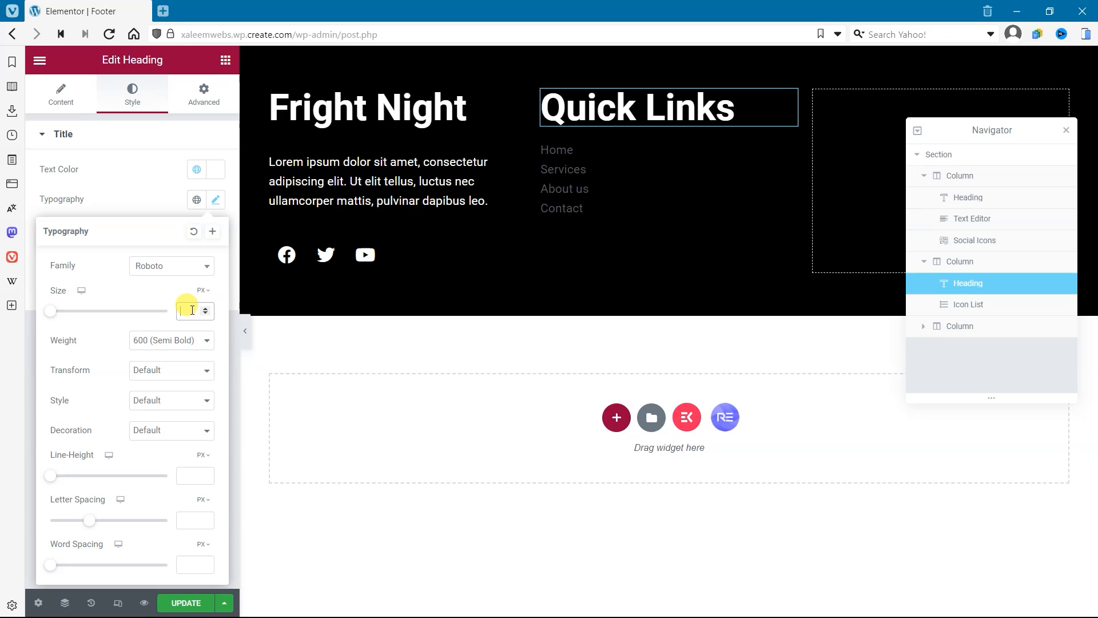
pyautogui.write('30')
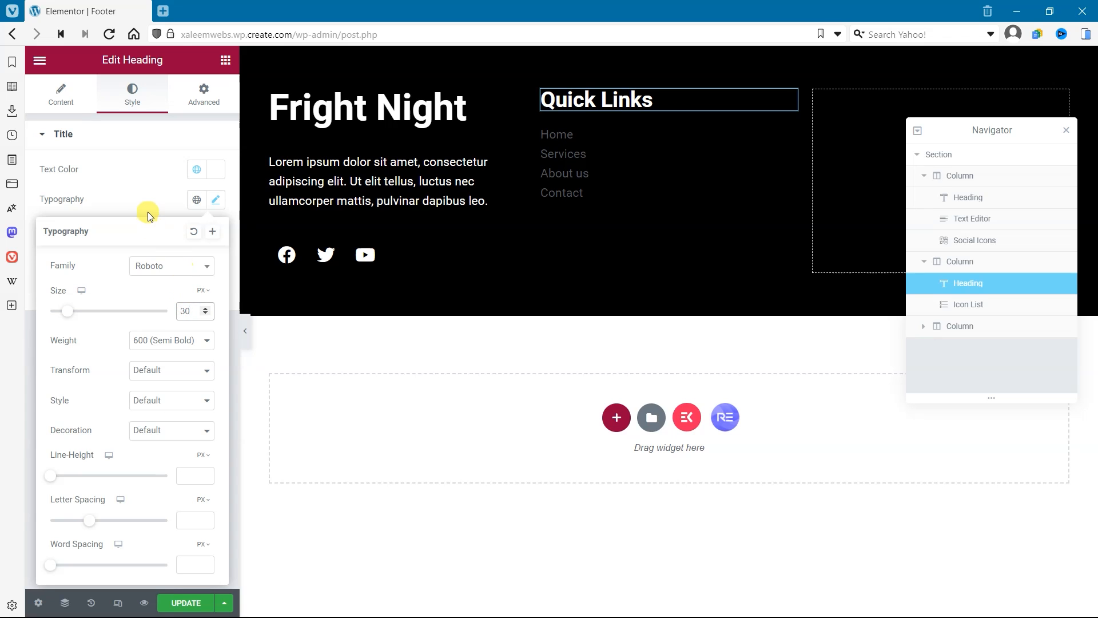
pyautogui.click(148, 212)
# Step: Copy the Quick Links heading and paste it into the empty third column of the footer
pyautogui.rightClick(651, 100)
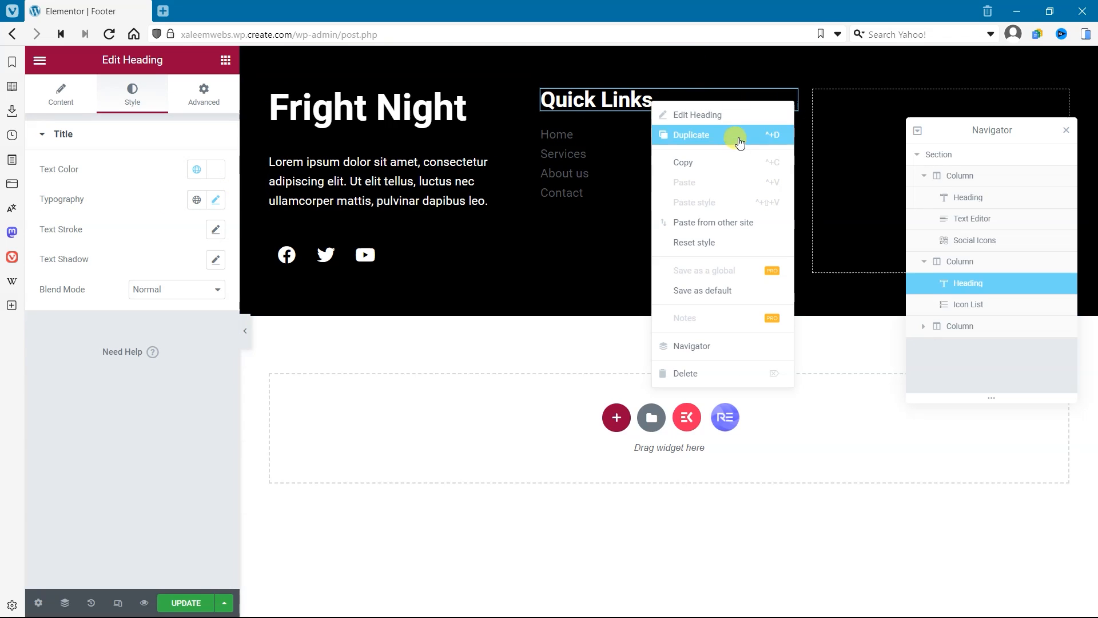
pyautogui.click(730, 162)
pyautogui.rightClick(840, 115)
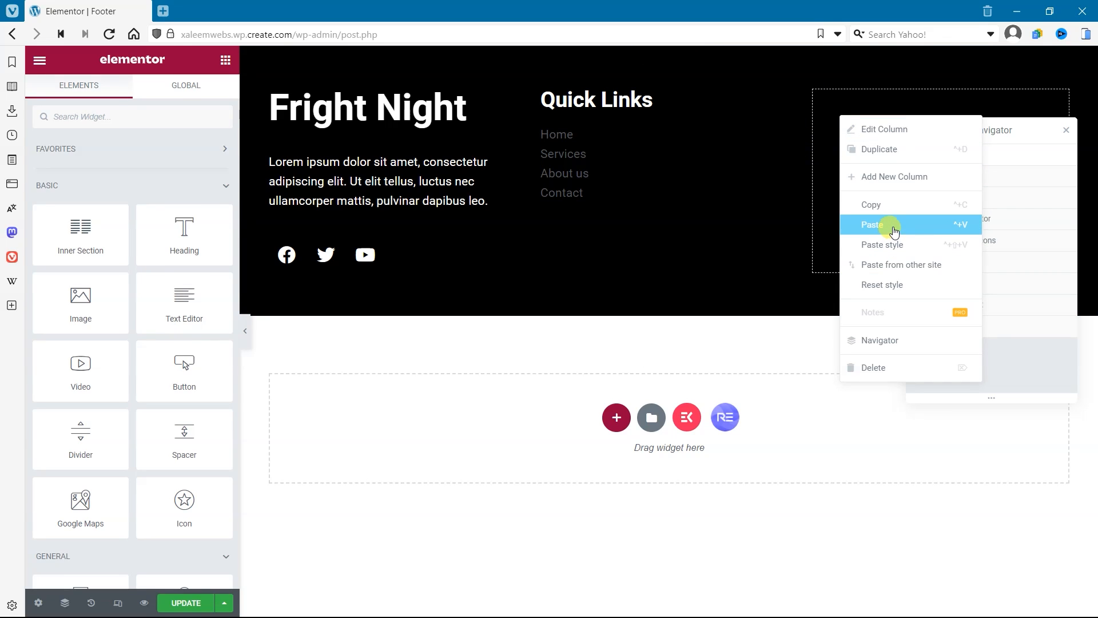
pyautogui.click(894, 231)
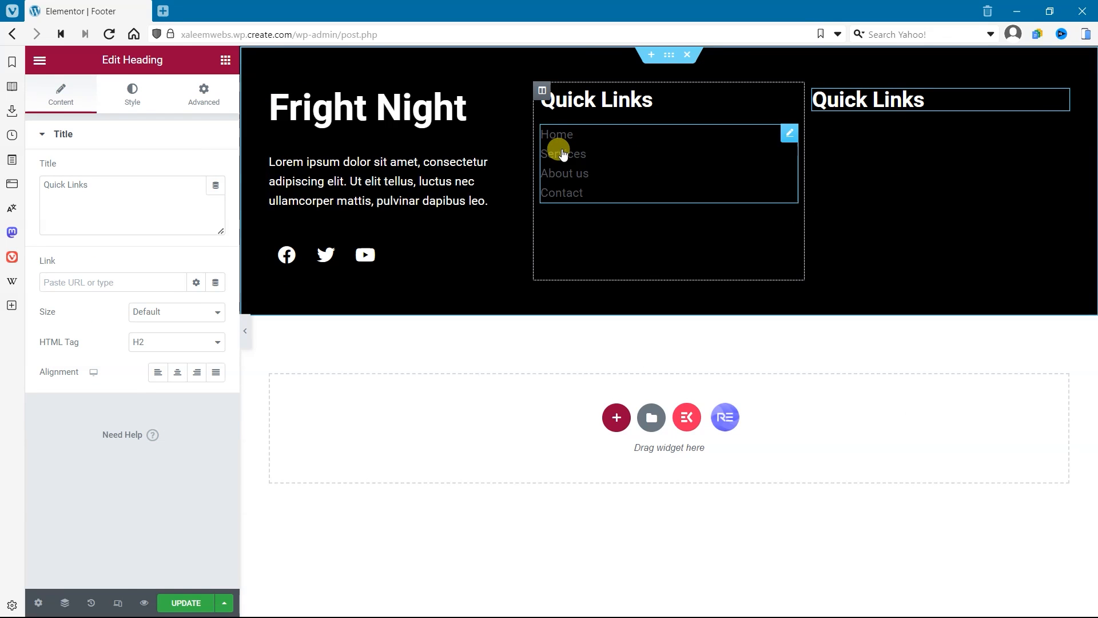
# Step: Set the text color of the icon list in the second column to the global color White
pyautogui.rightClick(564, 153)
pyautogui.click(578, 162)
pyautogui.click(132, 94)
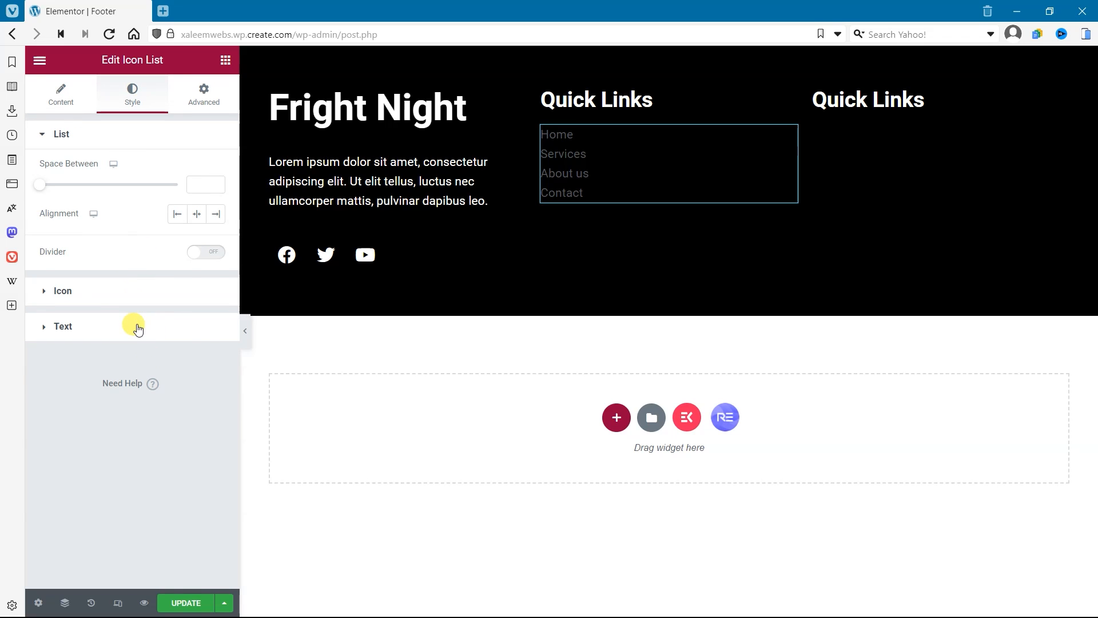
pyautogui.click(138, 327)
pyautogui.click(197, 241)
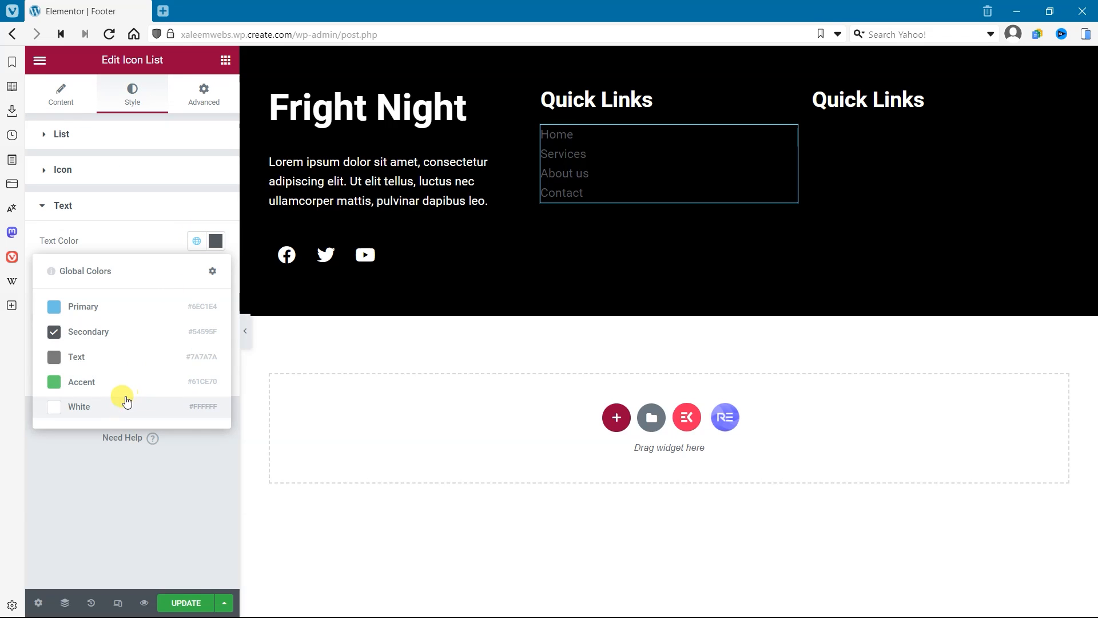
pyautogui.click(124, 405)
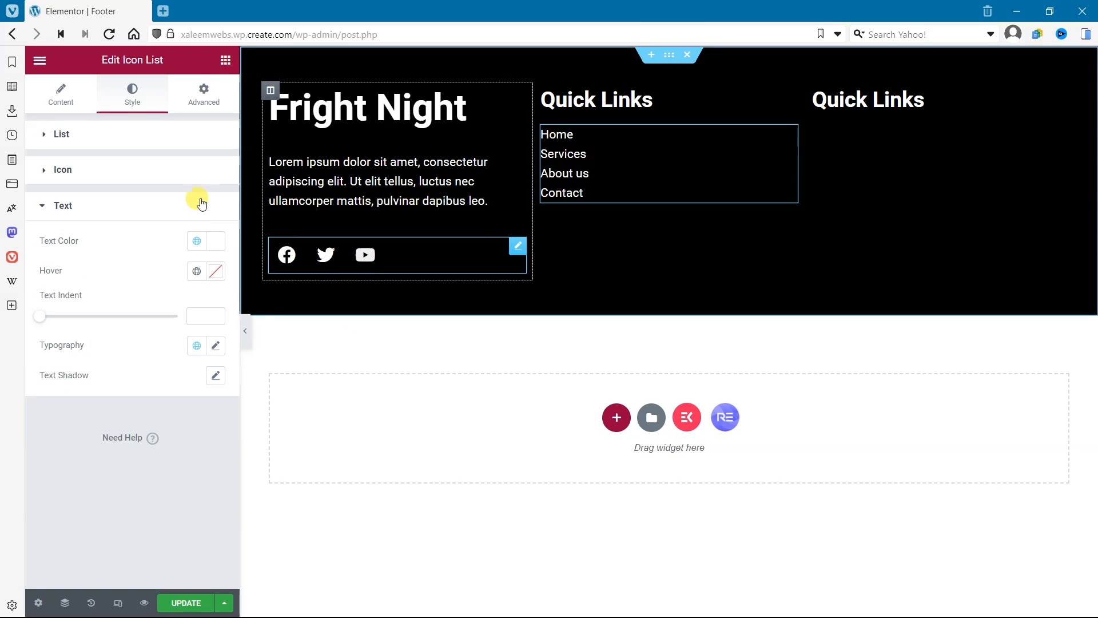
pyautogui.click(178, 197)
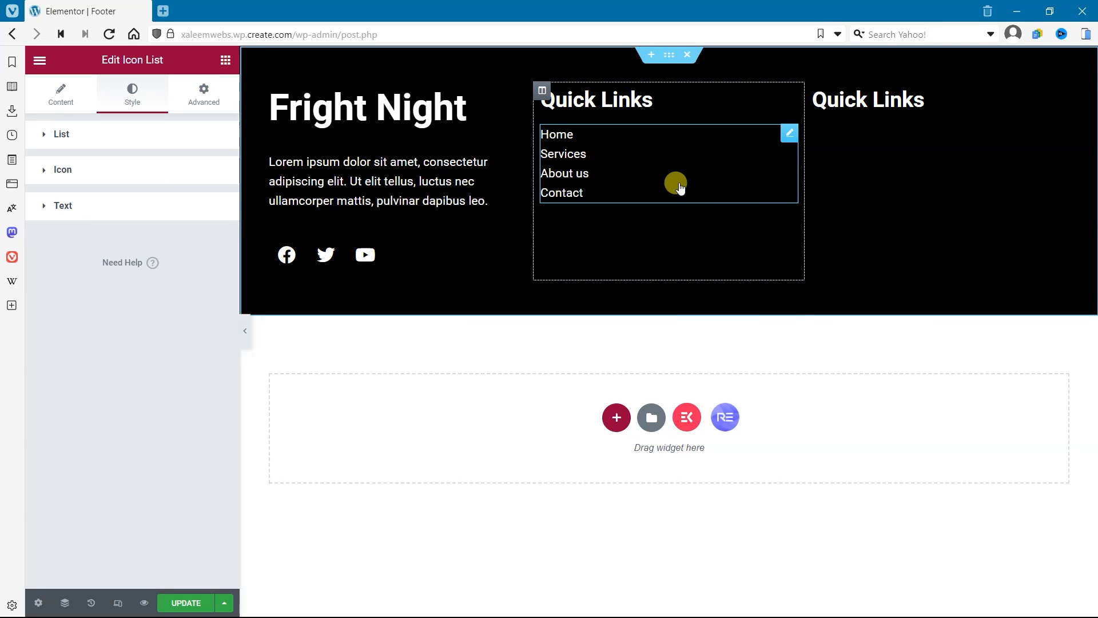
# Step: Copy the icon list from the second column and paste it below the heading in the third column
pyautogui.rightClick(679, 183)
pyautogui.click(731, 245)
pyautogui.rightClick(942, 137)
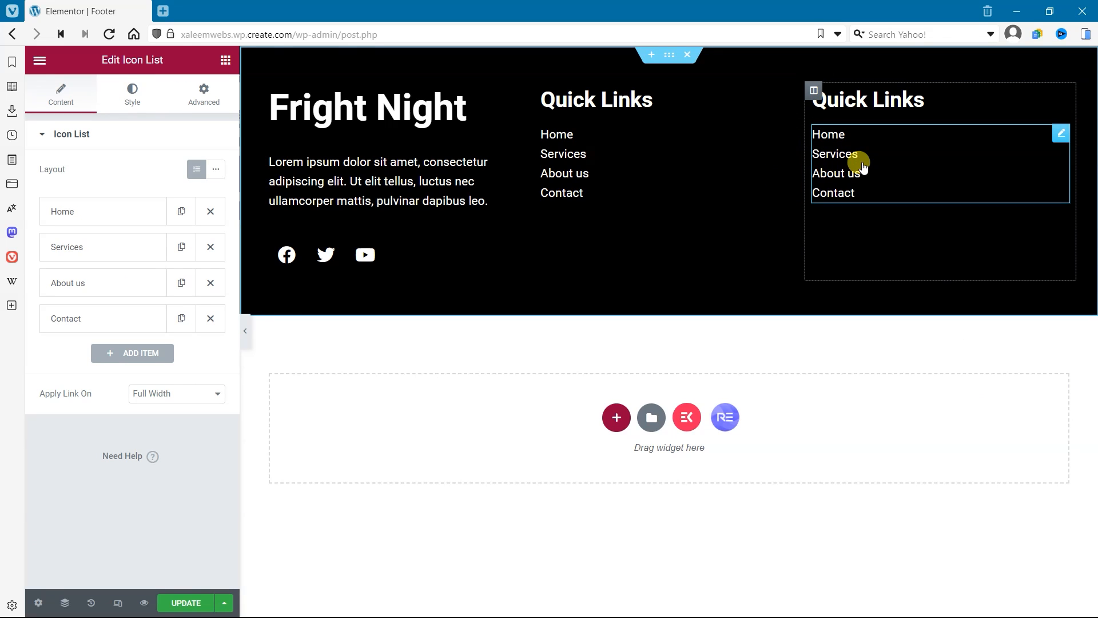
# Step: Delete the Services, About us and Contact items from the third column's icon list and expand the Home item
pyautogui.click(211, 246)
pyautogui.click(211, 246)
pyautogui.click(210, 246)
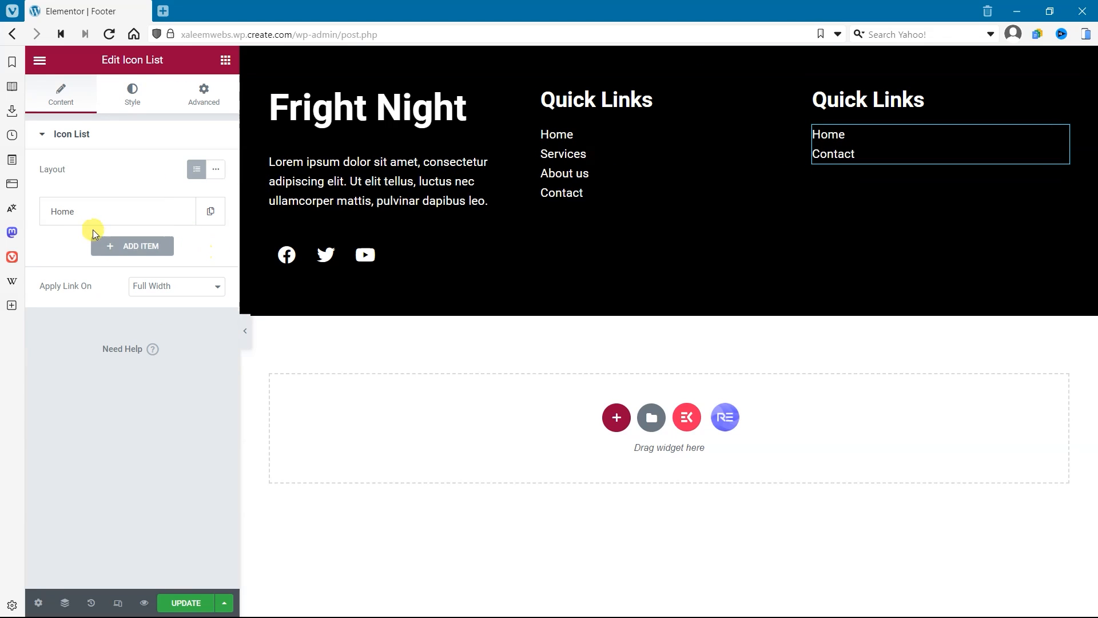
pyautogui.click(88, 207)
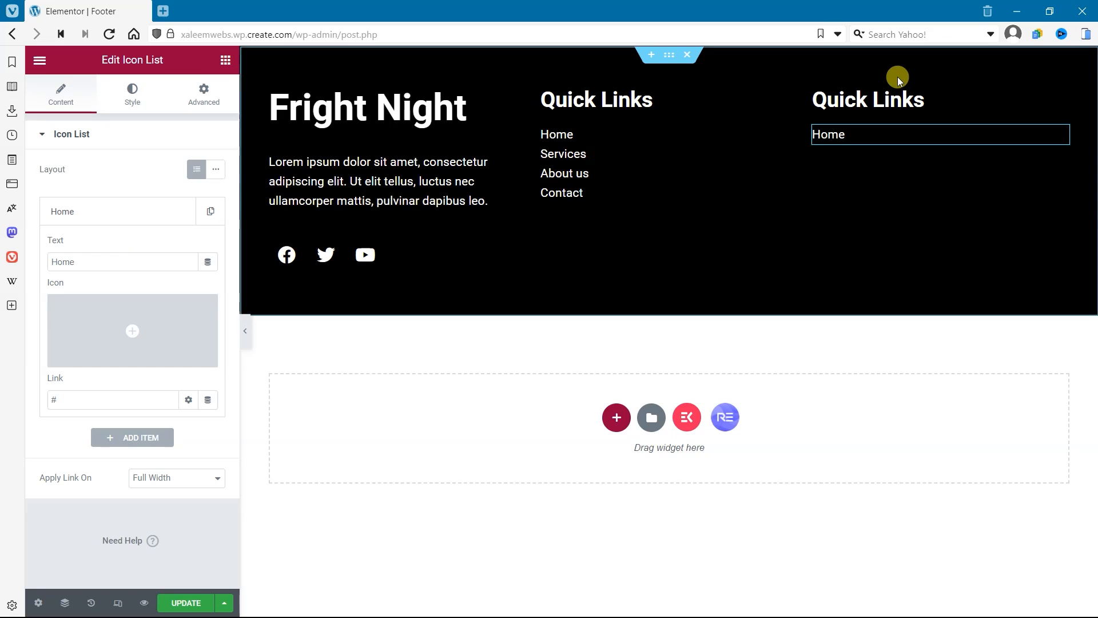
# Step: Change the third column's heading text to Quick Contact
pyautogui.click(889, 91)
pyautogui.moveTo(90, 184); pyautogui.dragTo(68, 180)
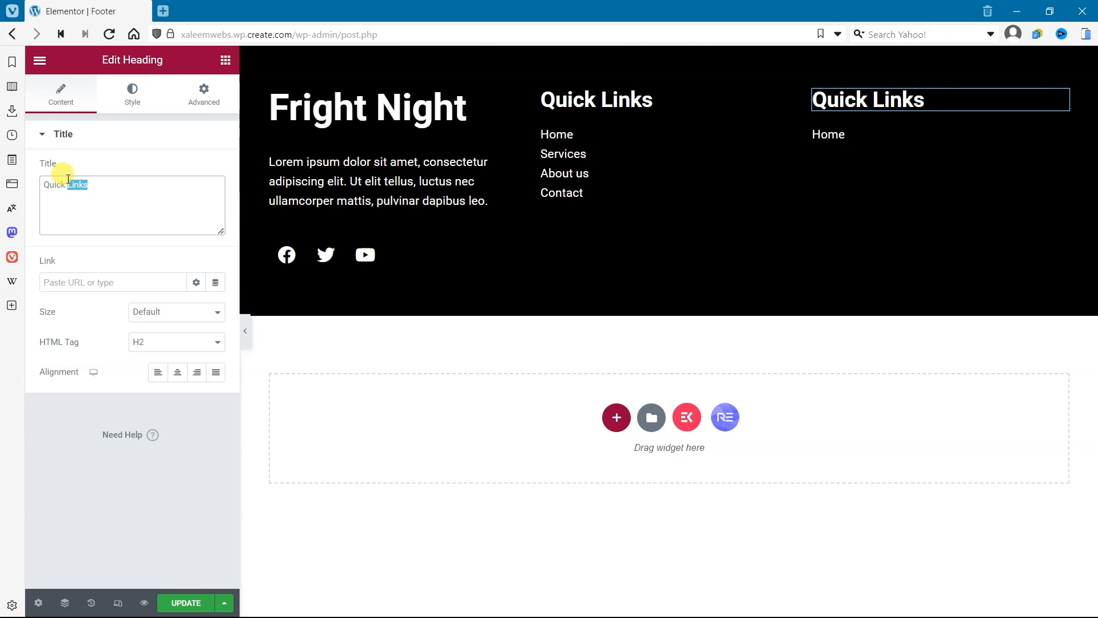
pyautogui.write('Contact')
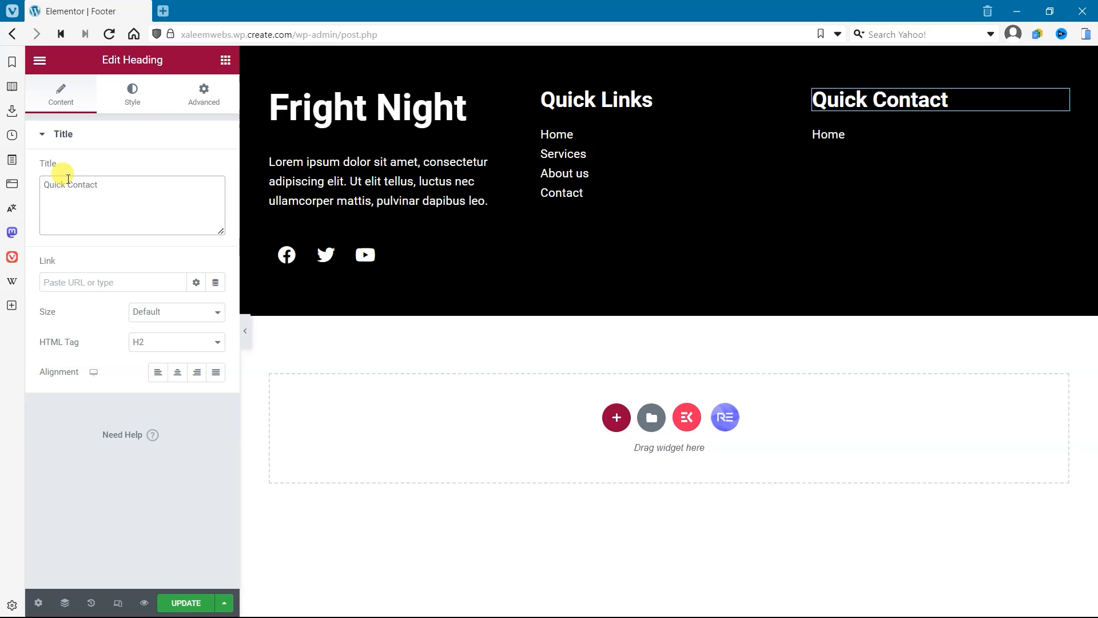
# Step: Replace the text of the Home item below Quick Contact with the contact phone number, grouping its digits with spaces
pyautogui.click(840, 135)
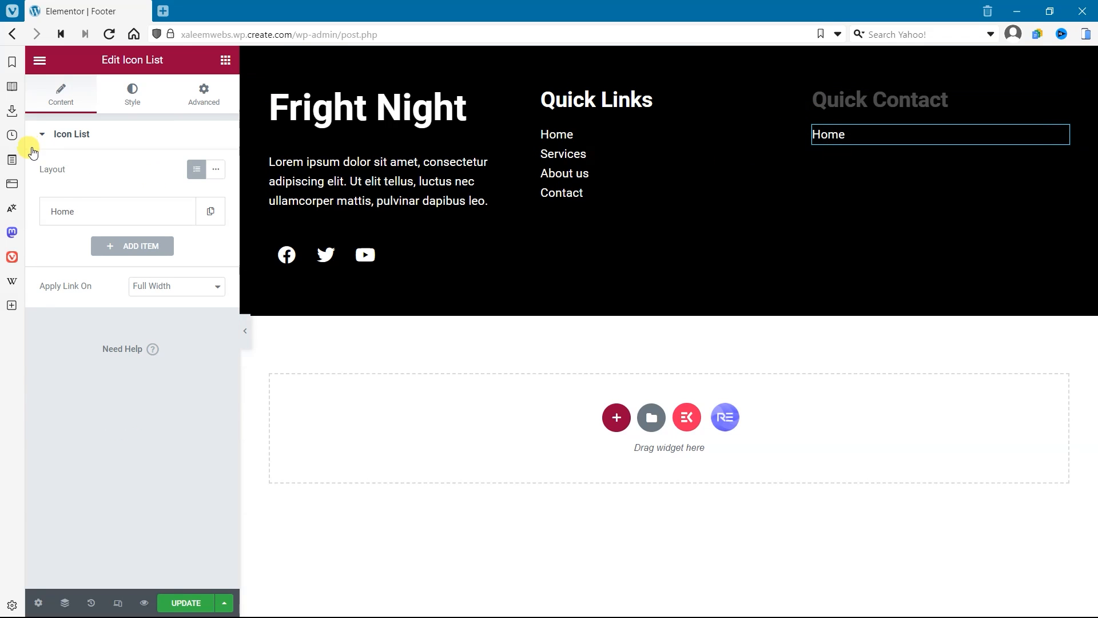
pyautogui.click(96, 211)
pyautogui.moveTo(80, 262); pyautogui.dragTo(1, 261)
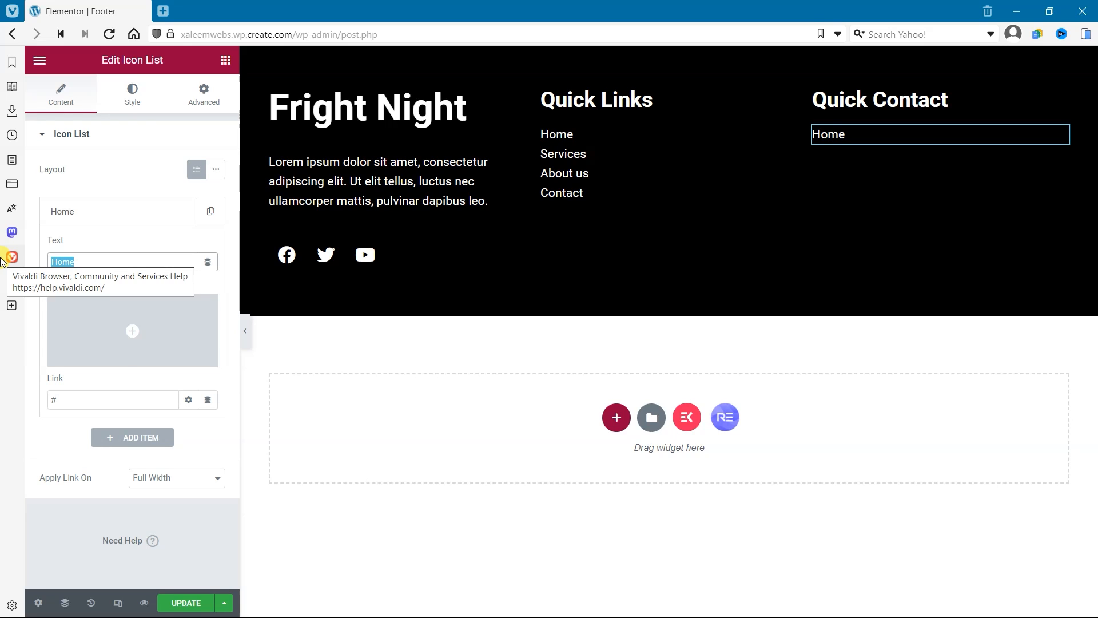
pyautogui.write('+1 234 5678901')
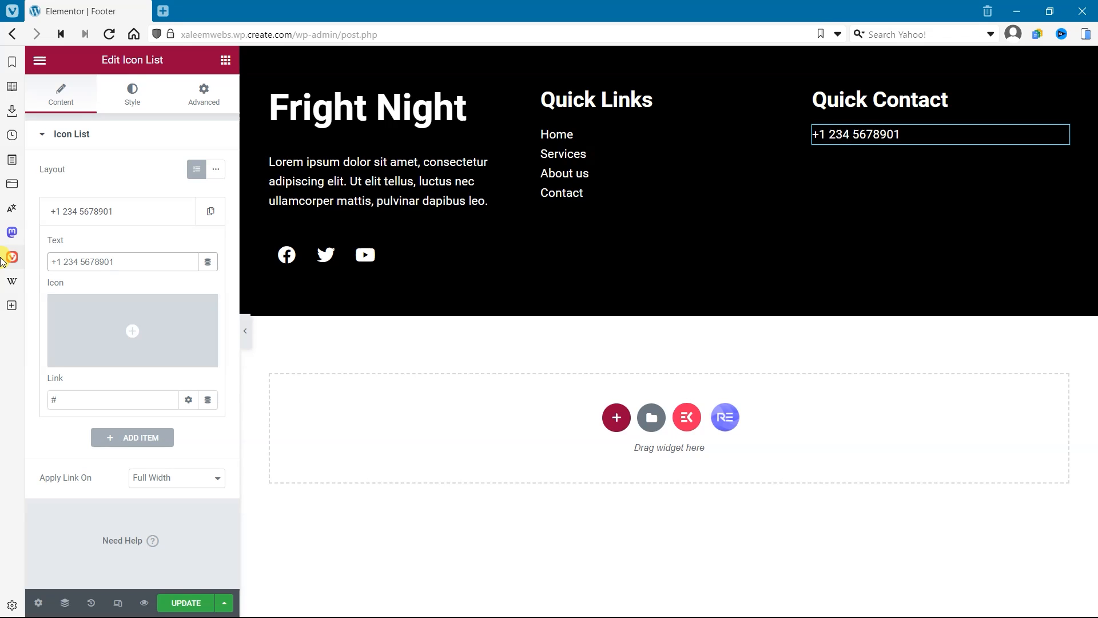
pyautogui.click(74, 262)
pyautogui.click(96, 262)
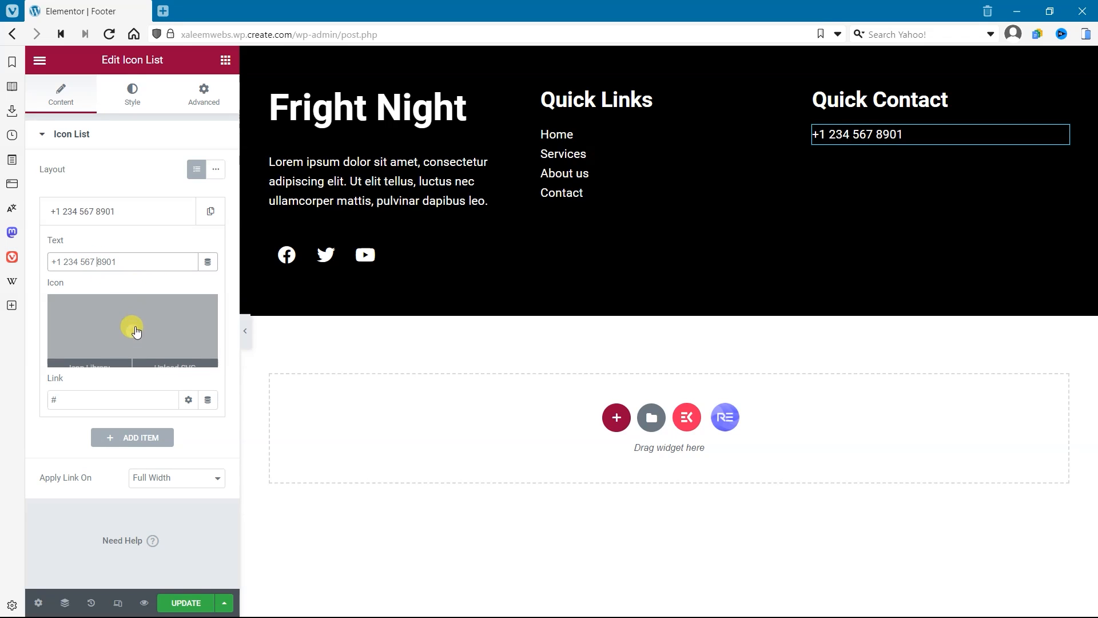
# Step: Set the phone item's link to TEL: followed by the phone number copied from its text
pyautogui.click(78, 401)
pyautogui.moveTo(72, 407); pyautogui.dragTo(17, 407)
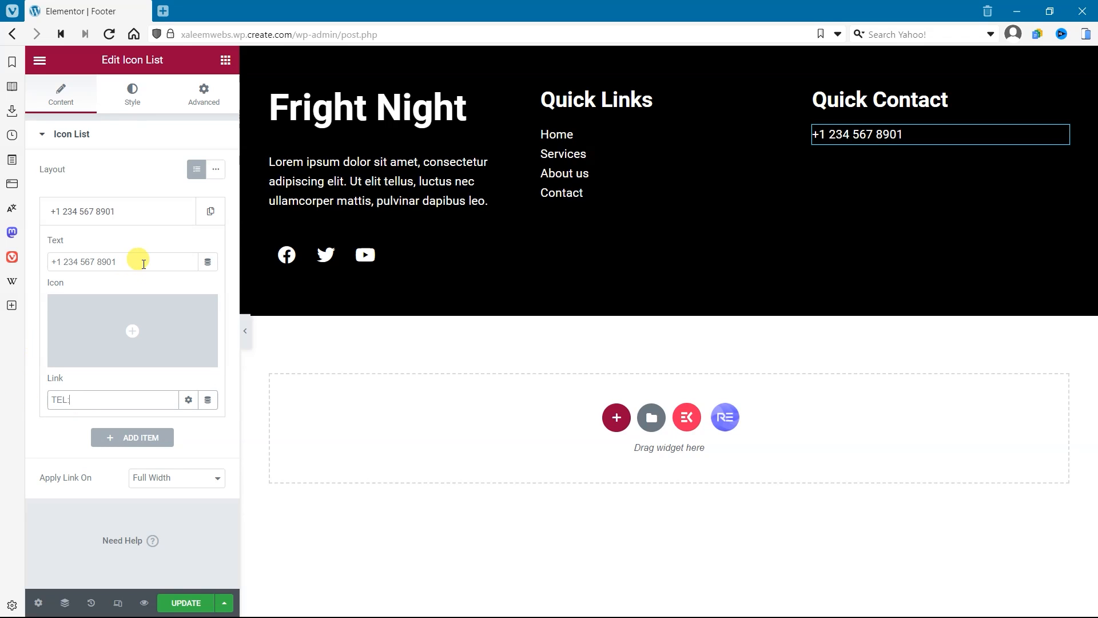
pyautogui.tripleClick(144, 264)
pyautogui.hotkey('ctrl', 'c')
pyautogui.click(84, 406)
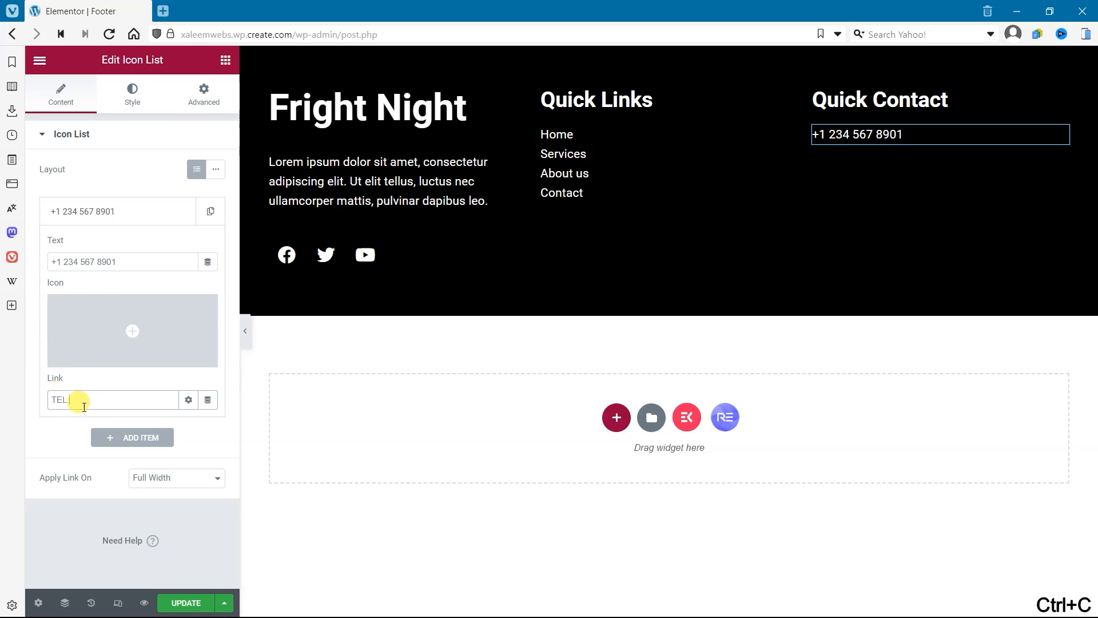
pyautogui.click(151, 213)
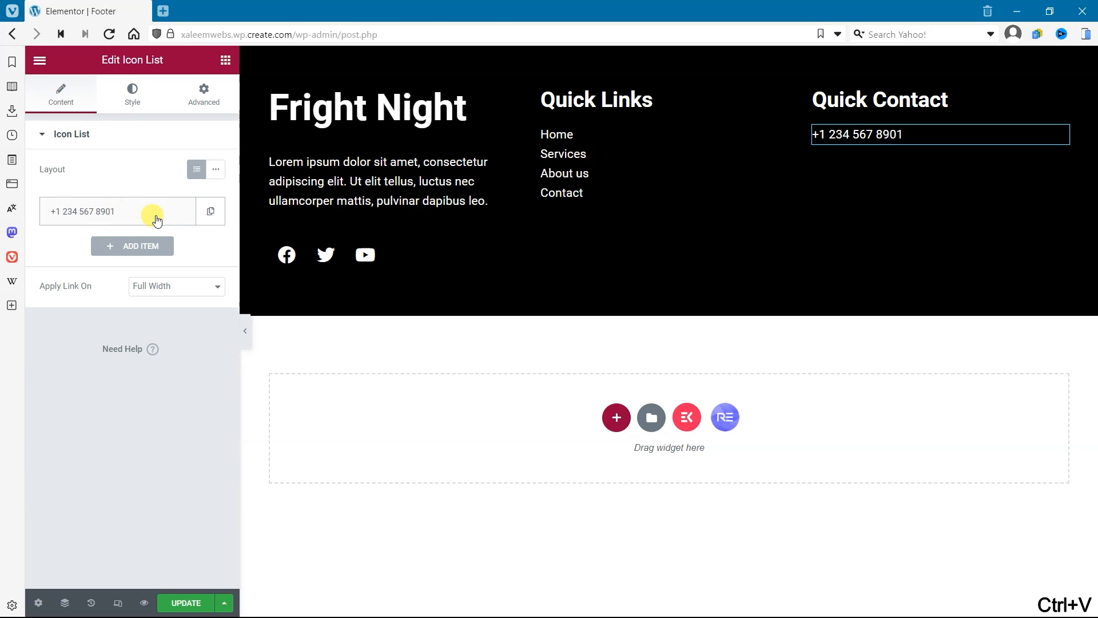
# Step: Duplicate the phone item and replace the copy's text with the contact e-mail address
pyautogui.click(211, 211)
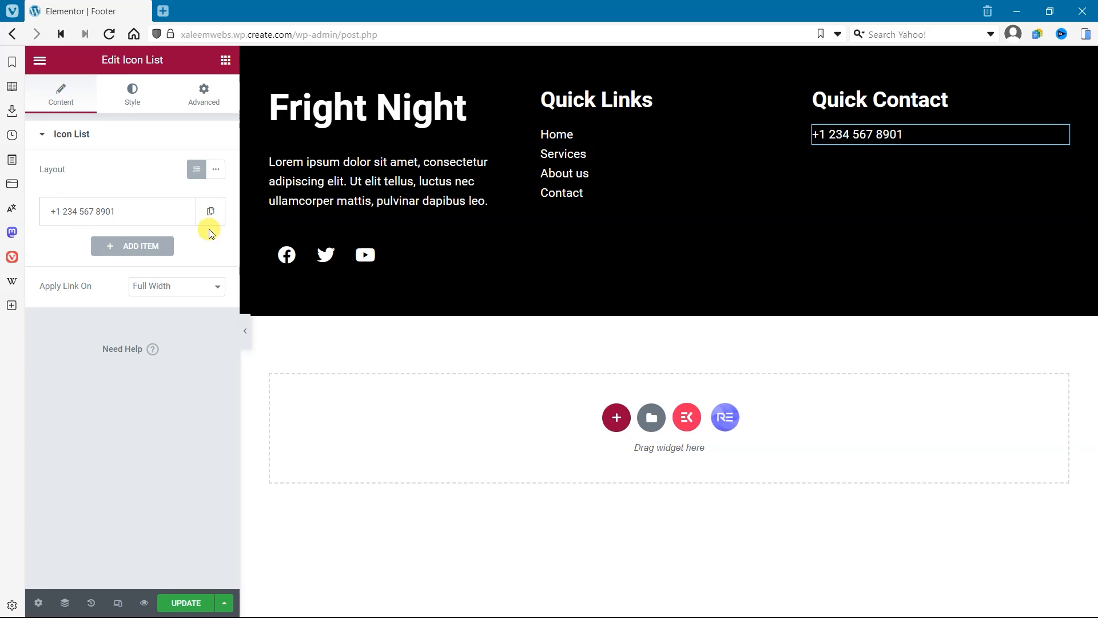
pyautogui.click(113, 256)
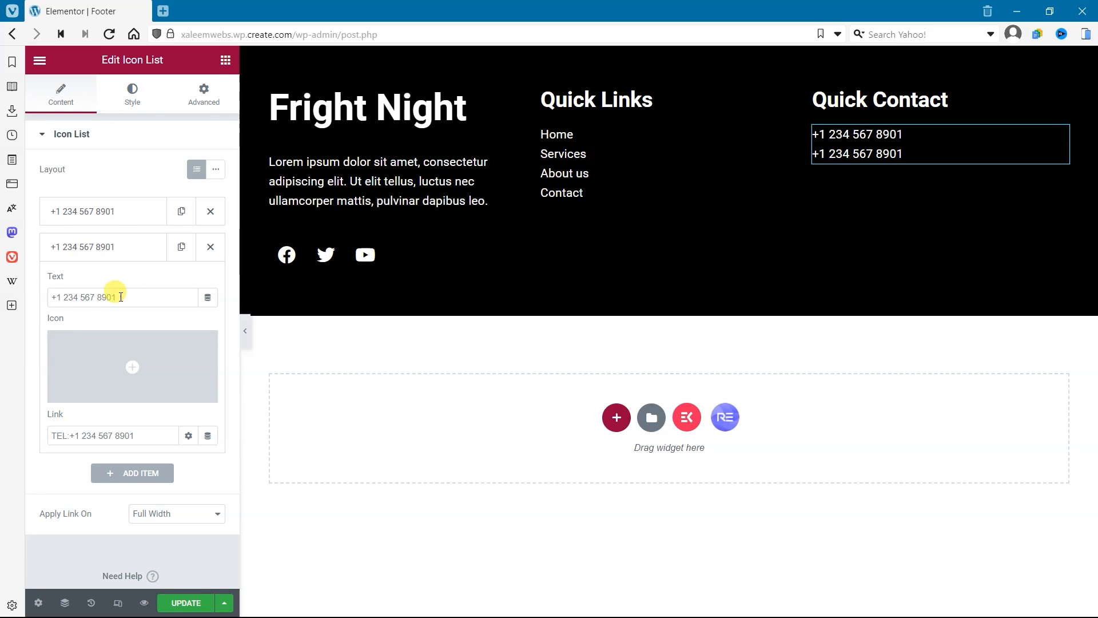
pyautogui.moveTo(119, 297); pyautogui.dragTo(2, 310)
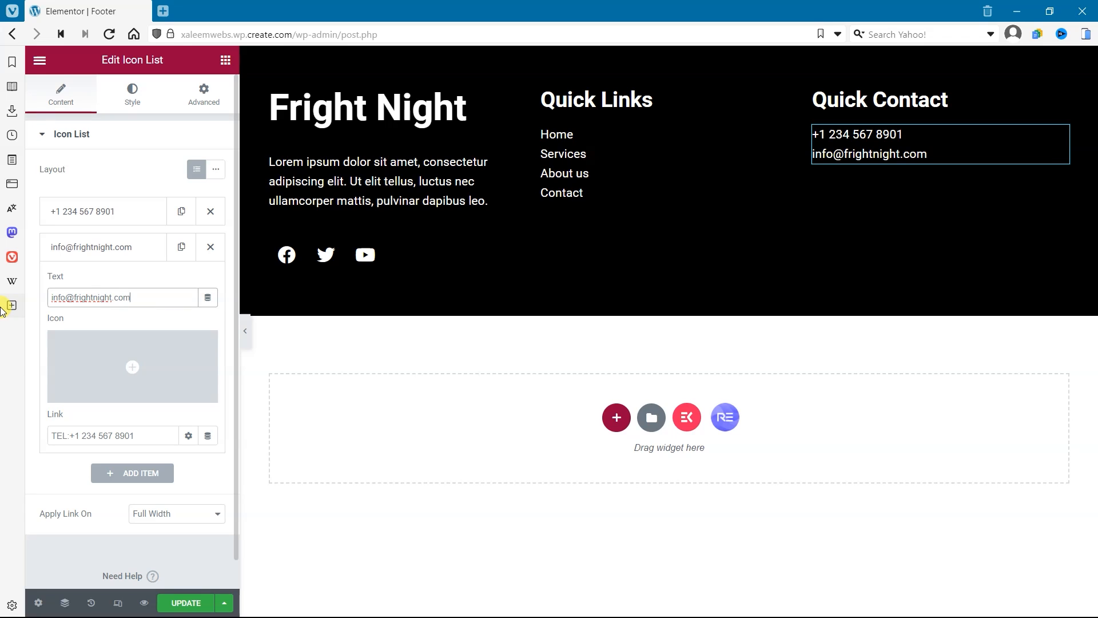
# Step: Set the e-mail item's link to mailto: followed by the address copied from its text
pyautogui.tripleClick(139, 294)
pyautogui.hotkey('ctrl', 'c')
pyautogui.tripleClick(135, 435)
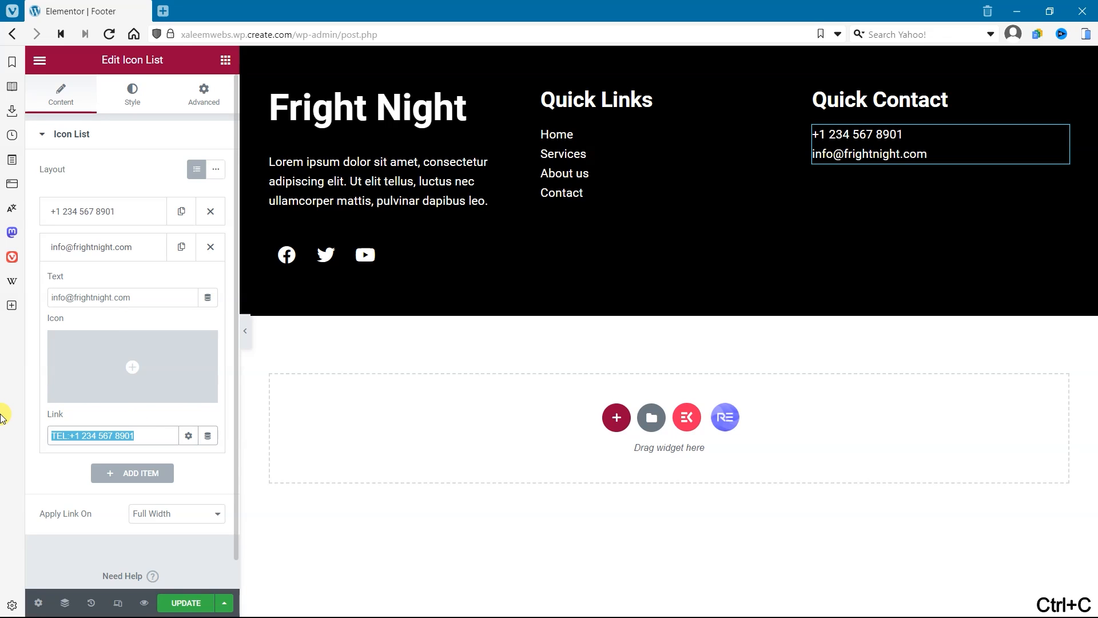
pyautogui.write('mailto')
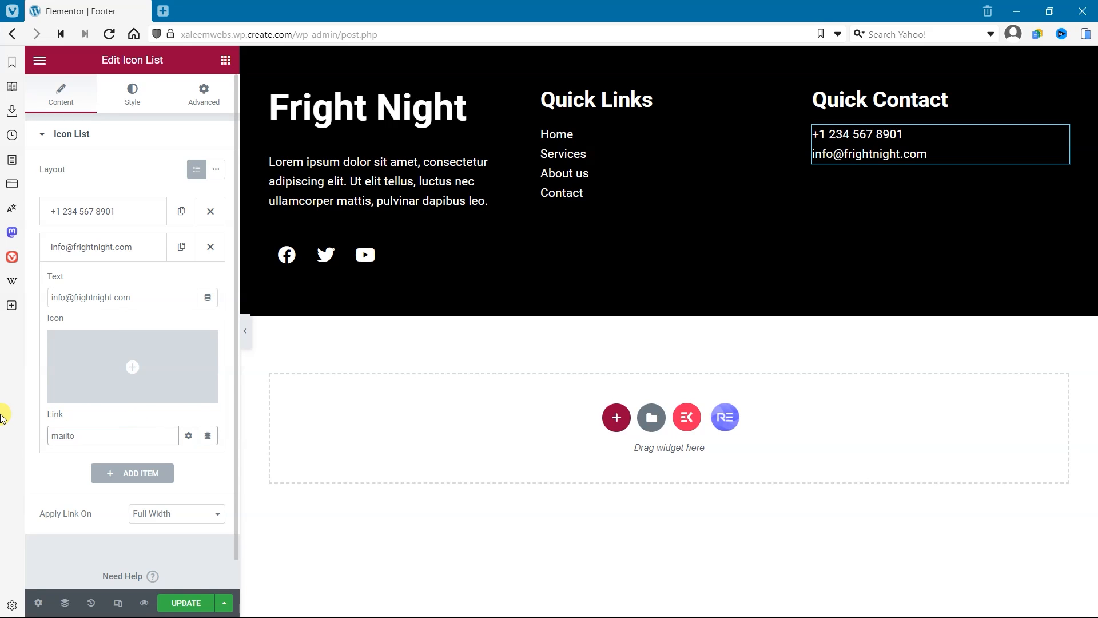
pyautogui.write(':')
pyautogui.hotkey('ctrl', 'v')
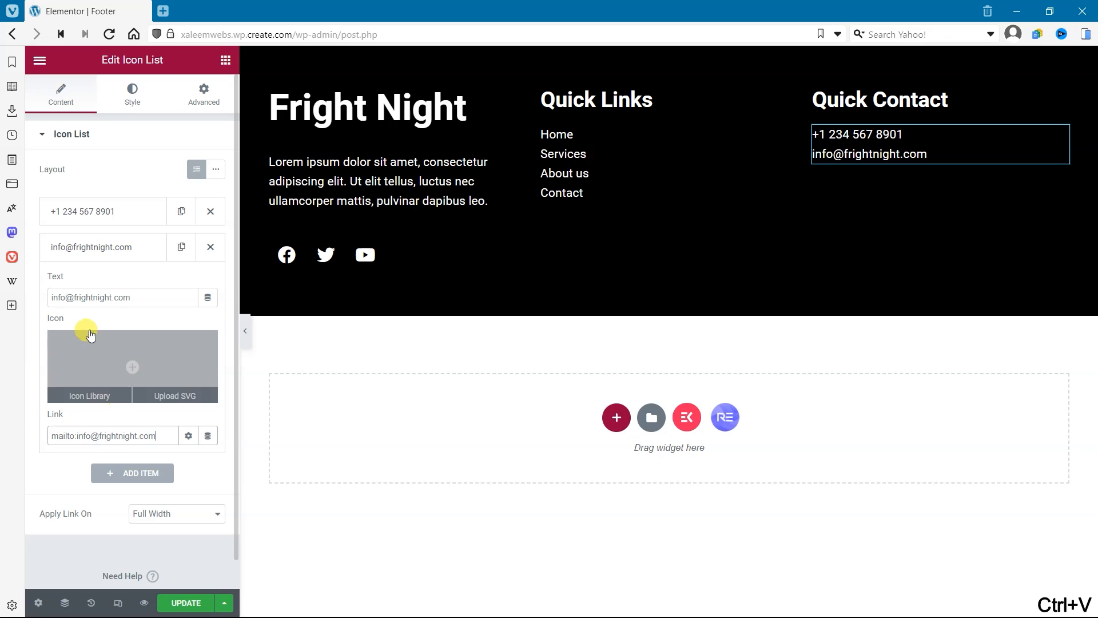
# Step: Duplicate the e-mail item and replace the copy's text with the business's location address
pyautogui.click(108, 246)
pyautogui.click(181, 246)
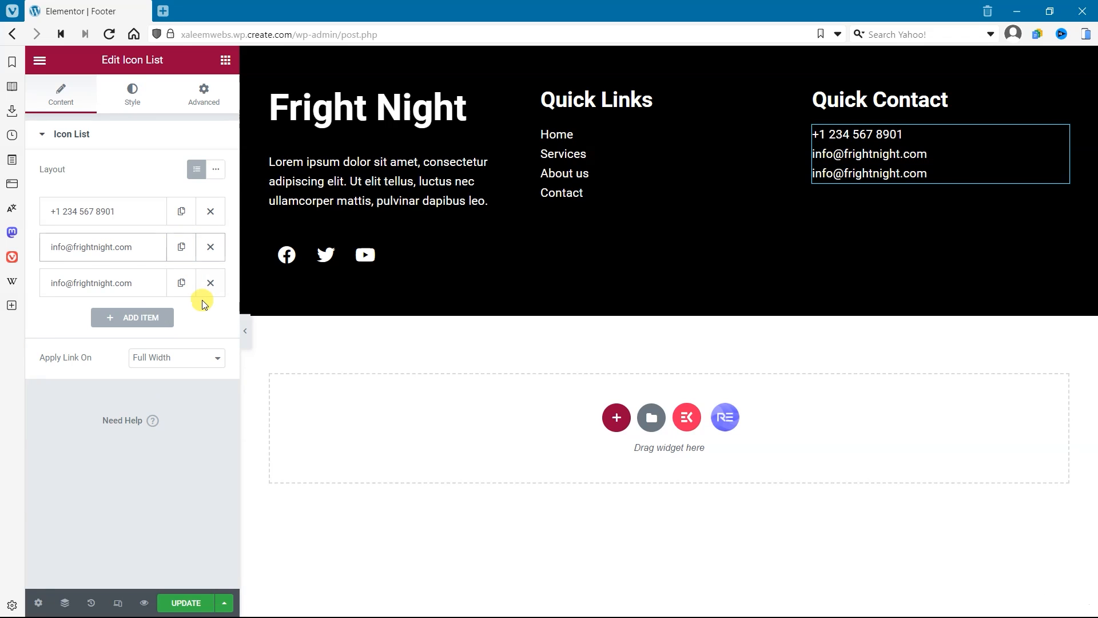
pyautogui.click(110, 291)
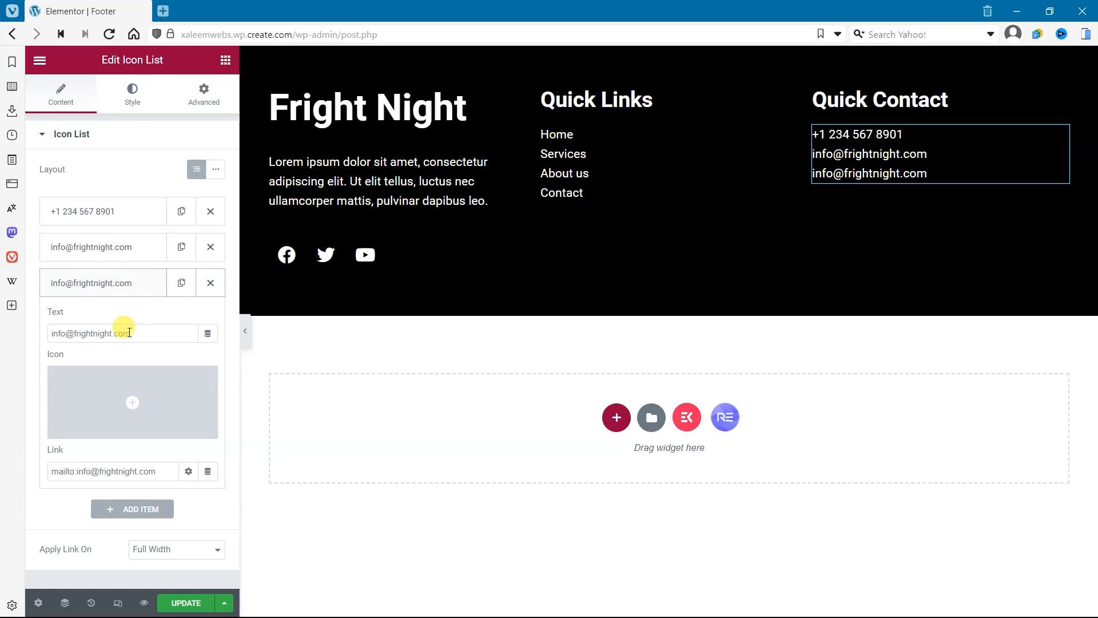
pyautogui.moveTo(129, 333); pyautogui.dragTo(2, 336)
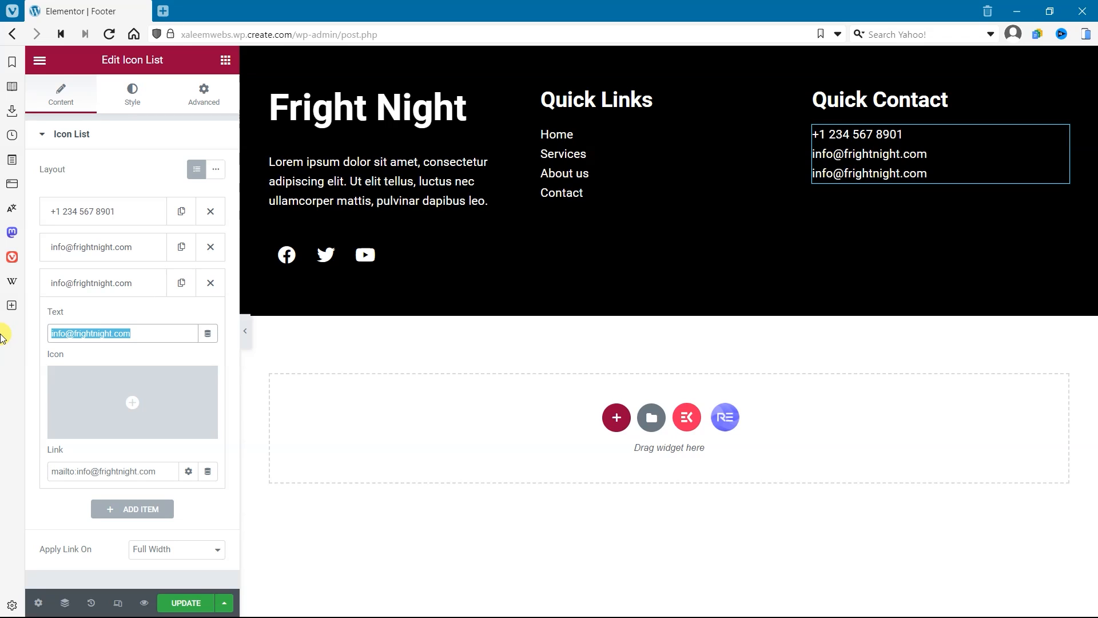
pyautogui.write('Near Sohmali Block Canada')
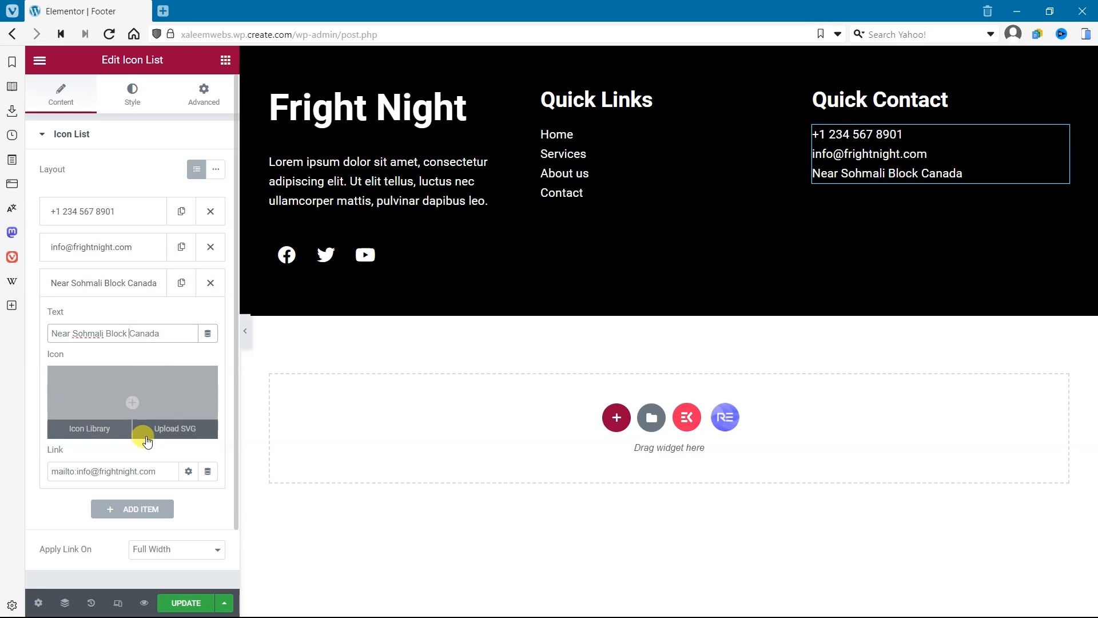
# Step: Replace the address item's link with # and collapse the item
pyautogui.doubleClick(127, 471)
pyautogui.moveTo(36, 485); pyautogui.dragTo(13, 491)
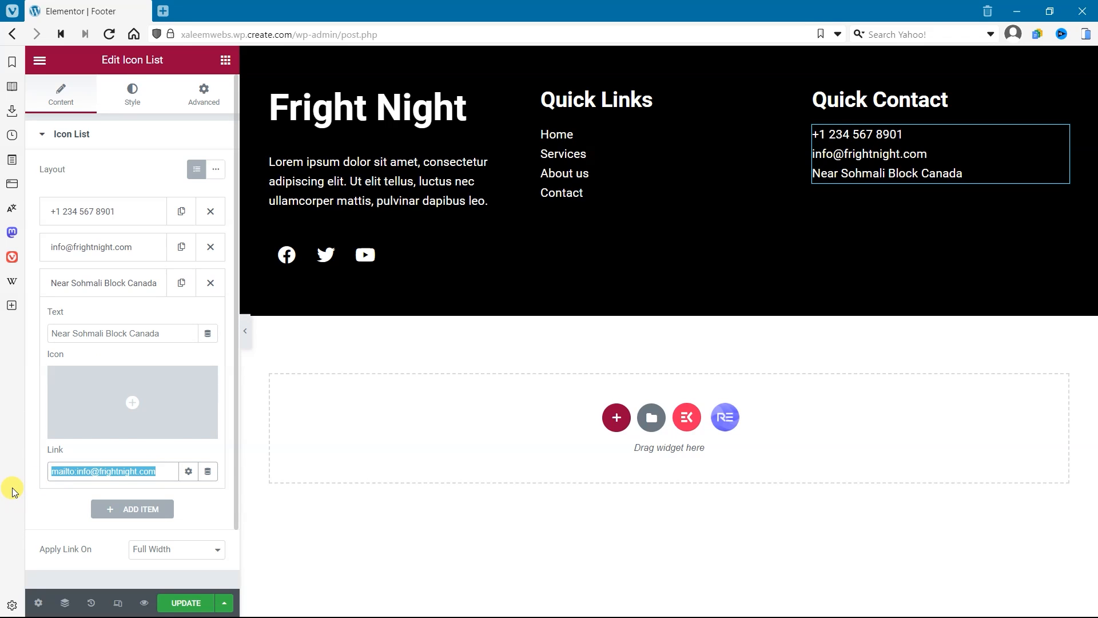
pyautogui.click(91, 295)
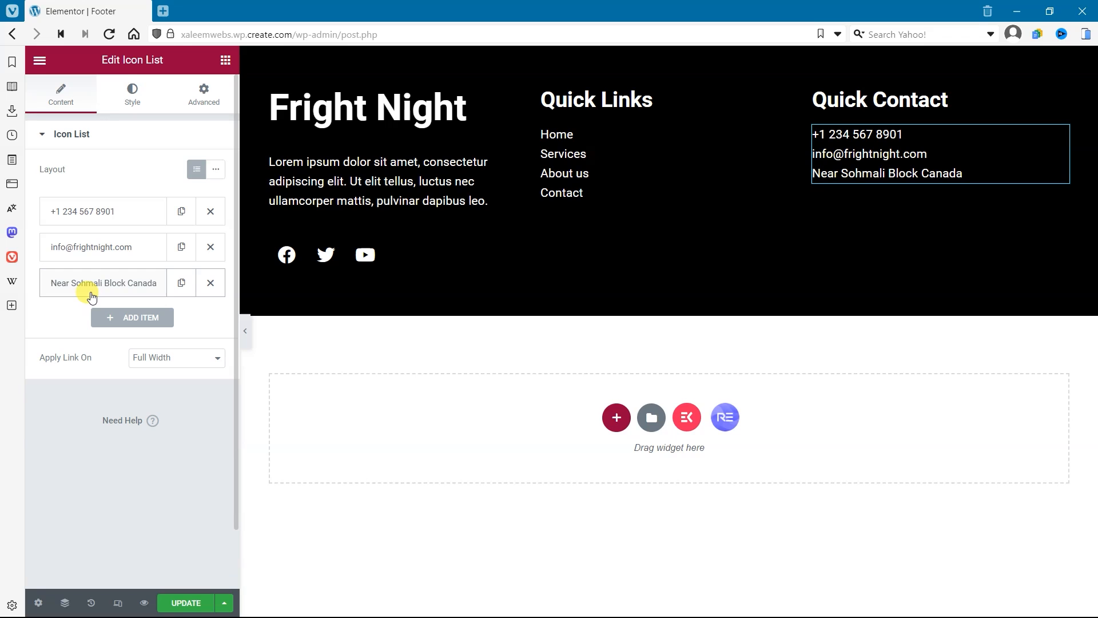
# Step: Find phone icons in the icon library and insert the handset with sound waves for the phone item
pyautogui.click(109, 208)
pyautogui.click(177, 314)
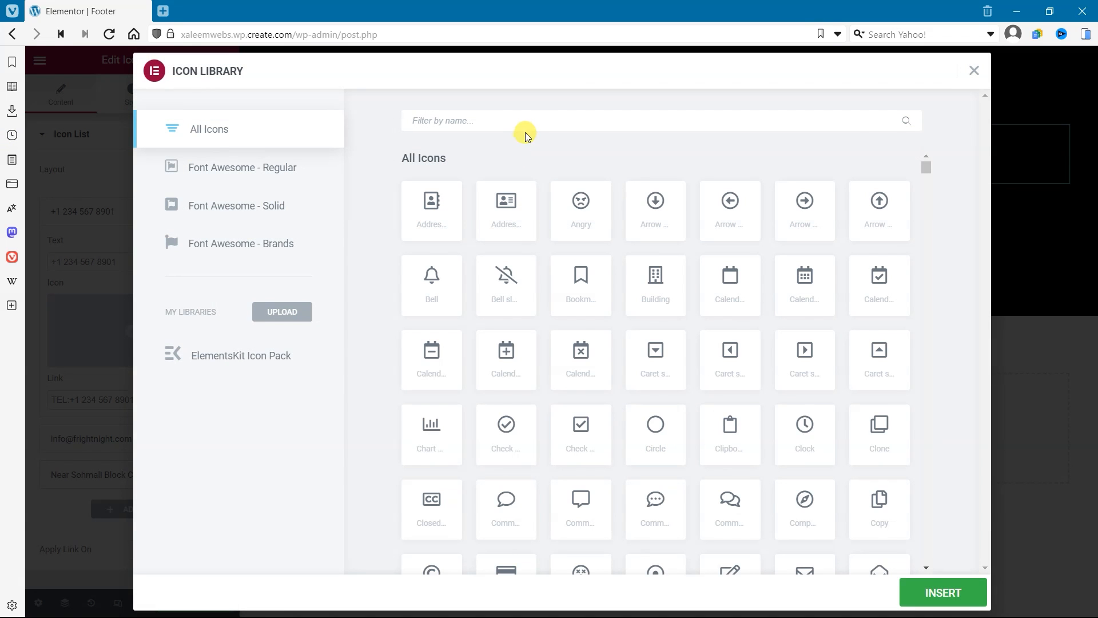
pyautogui.click(529, 126)
pyautogui.write('phone')
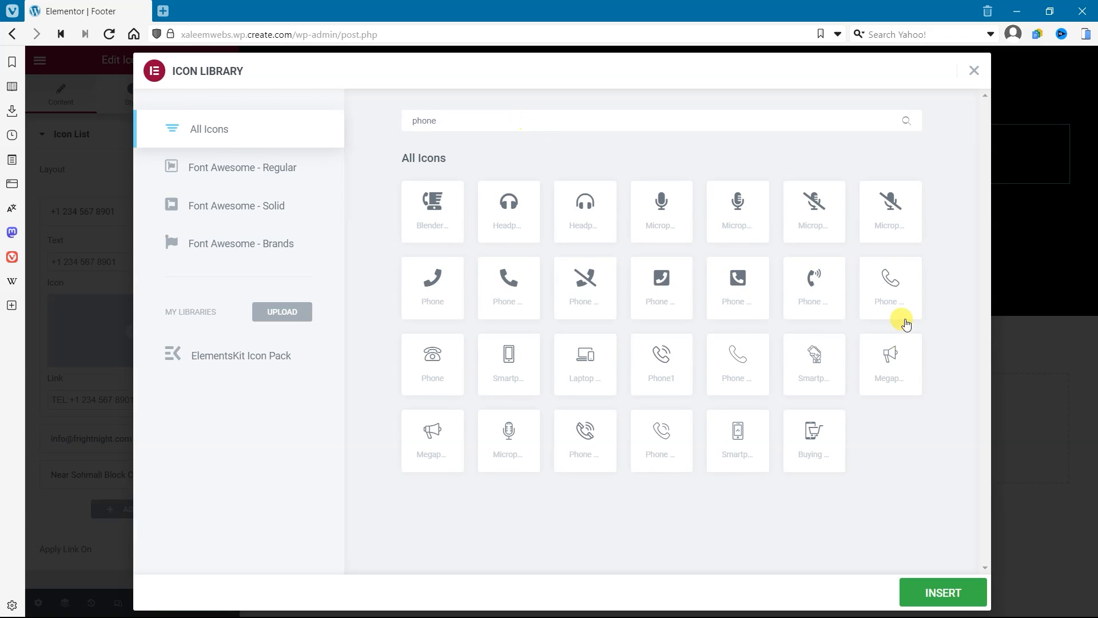
pyautogui.click(819, 303)
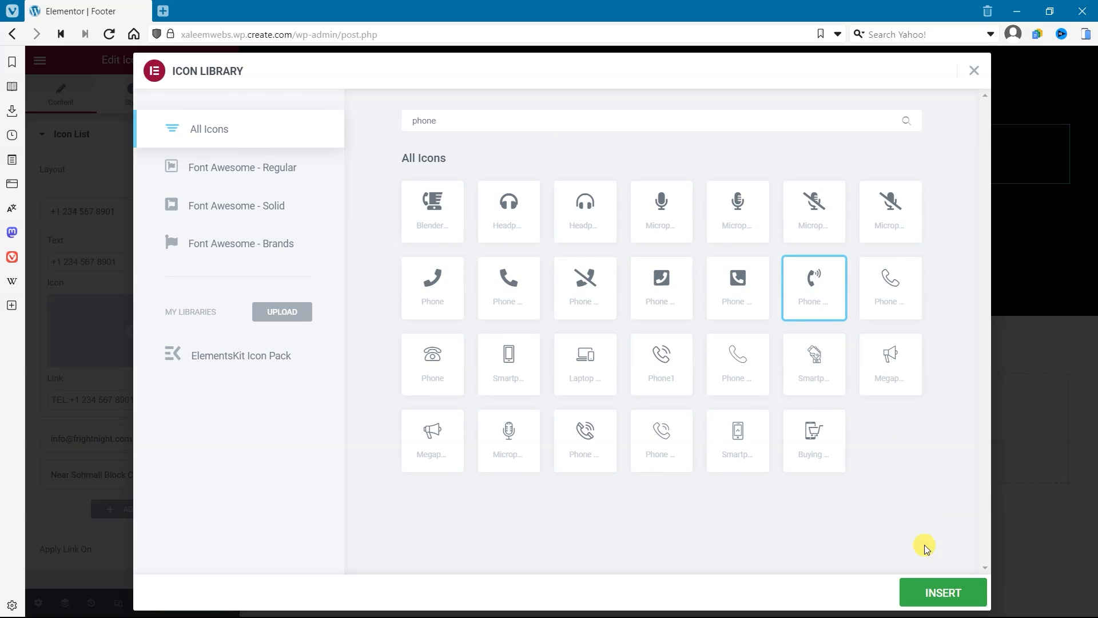
pyautogui.click(927, 591)
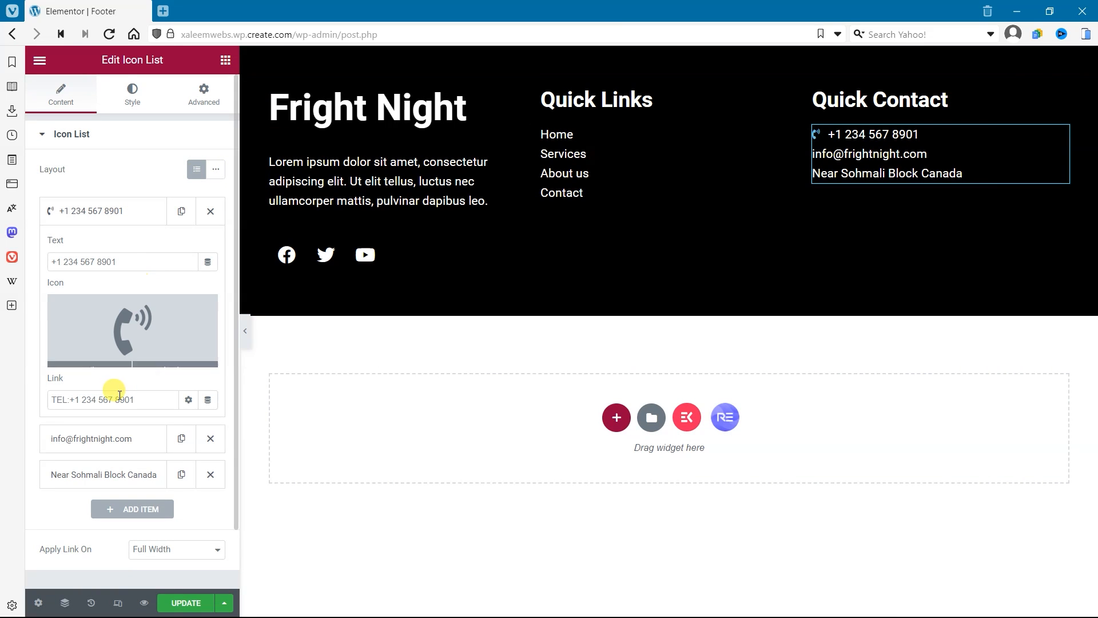
# Step: Search the icon library for enve and insert the solid open envelope icon for the e-mail item
pyautogui.click(106, 440)
pyautogui.click(134, 352)
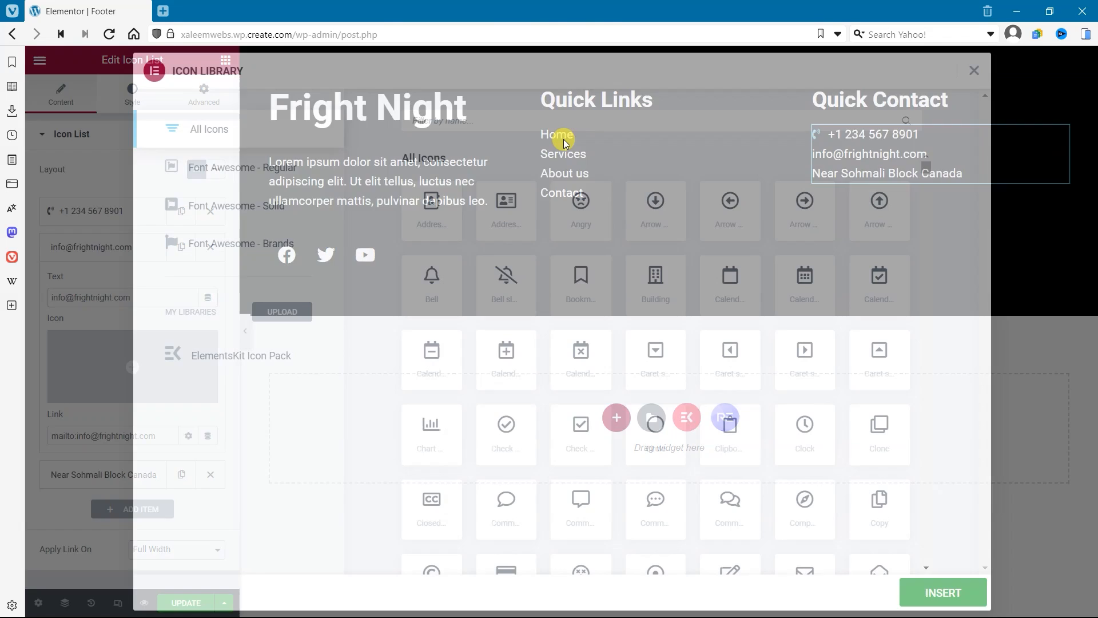
pyautogui.write('enve')
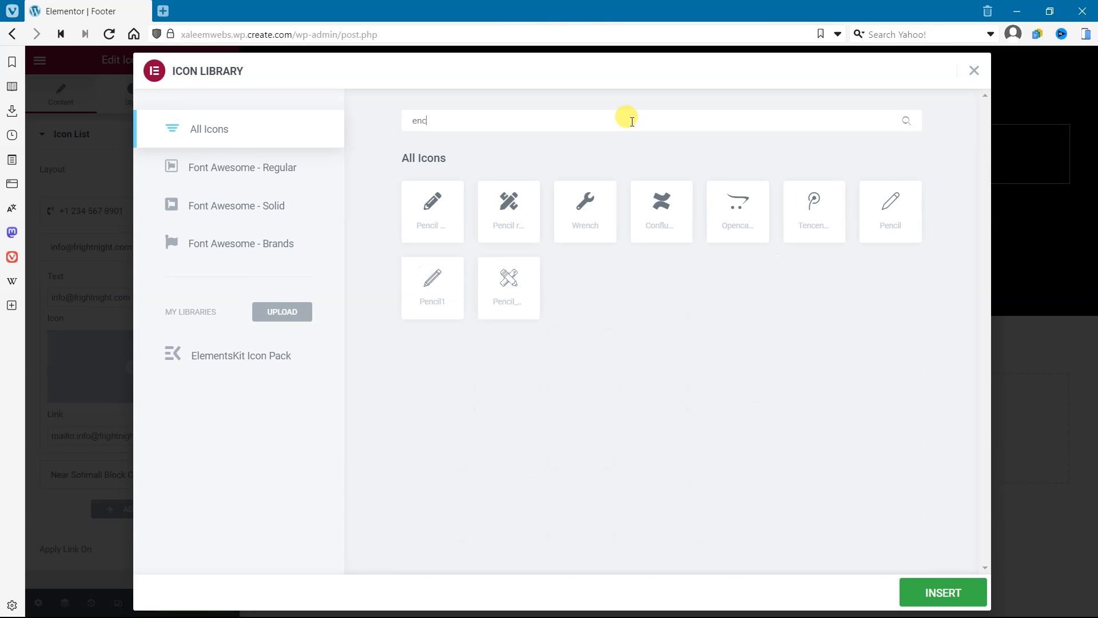
pyautogui.click(662, 235)
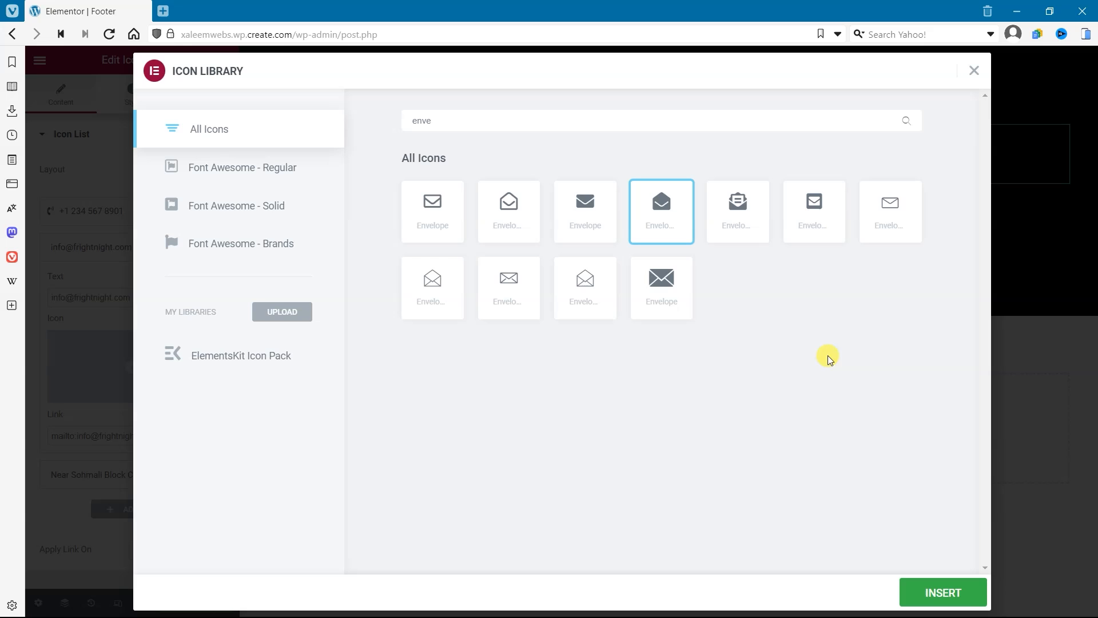
pyautogui.click(941, 591)
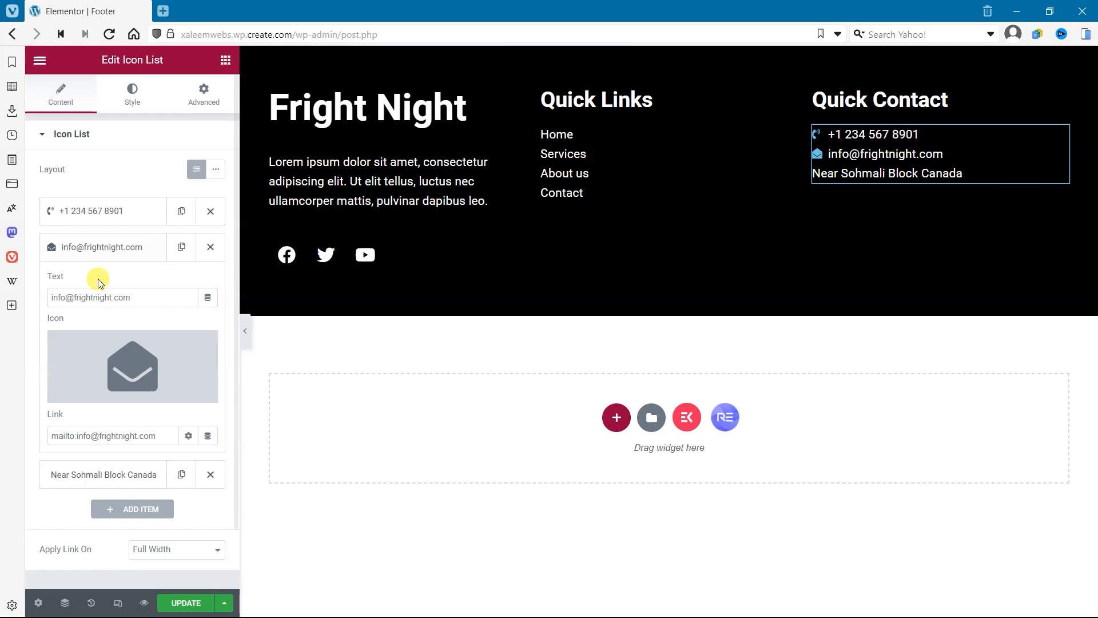
# Step: Search the icon library for pin and insert the solid map pin icon for the address item
pyautogui.click(113, 473)
pyautogui.click(115, 399)
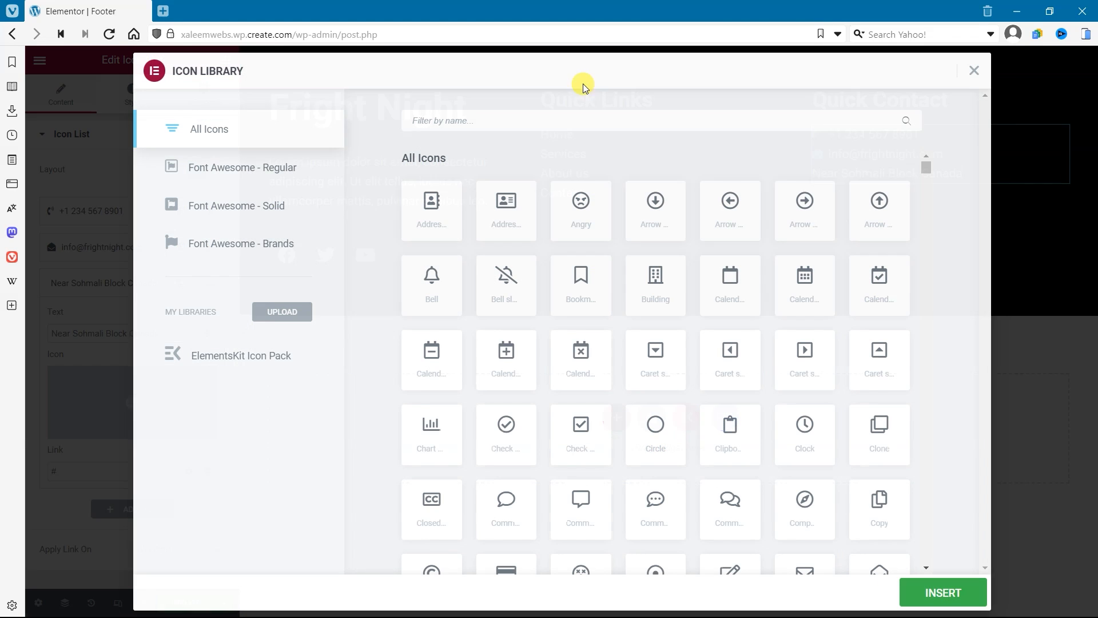
pyautogui.write('pin')
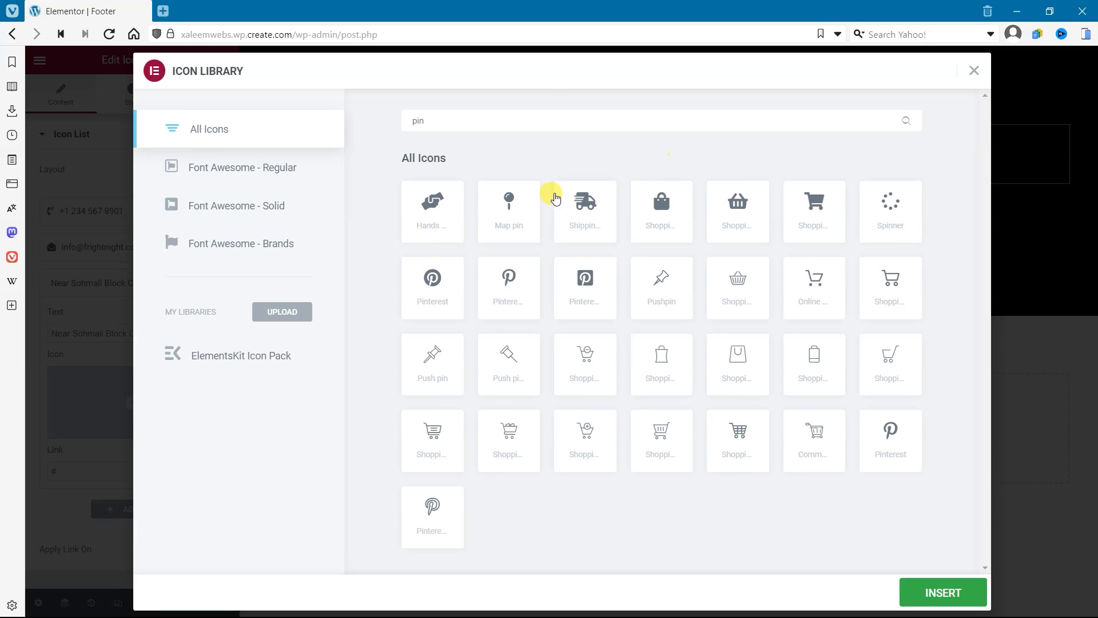
pyautogui.click(504, 210)
pyautogui.click(941, 592)
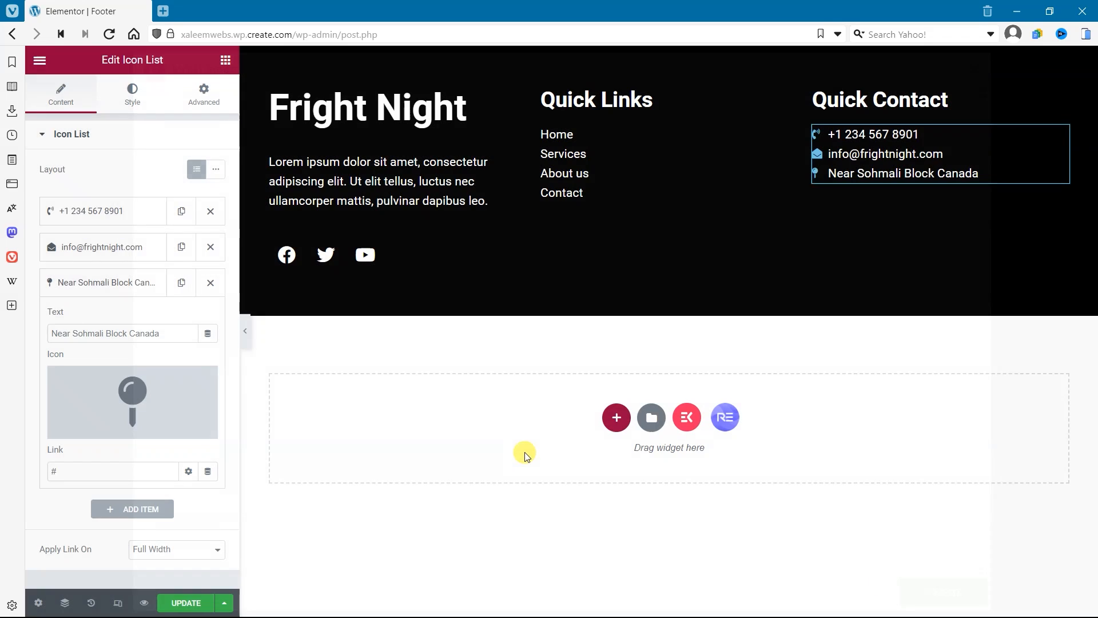
# Step: Style the Quick Contact list's icons with the white global color and a size of 18 px
pyautogui.click(131, 97)
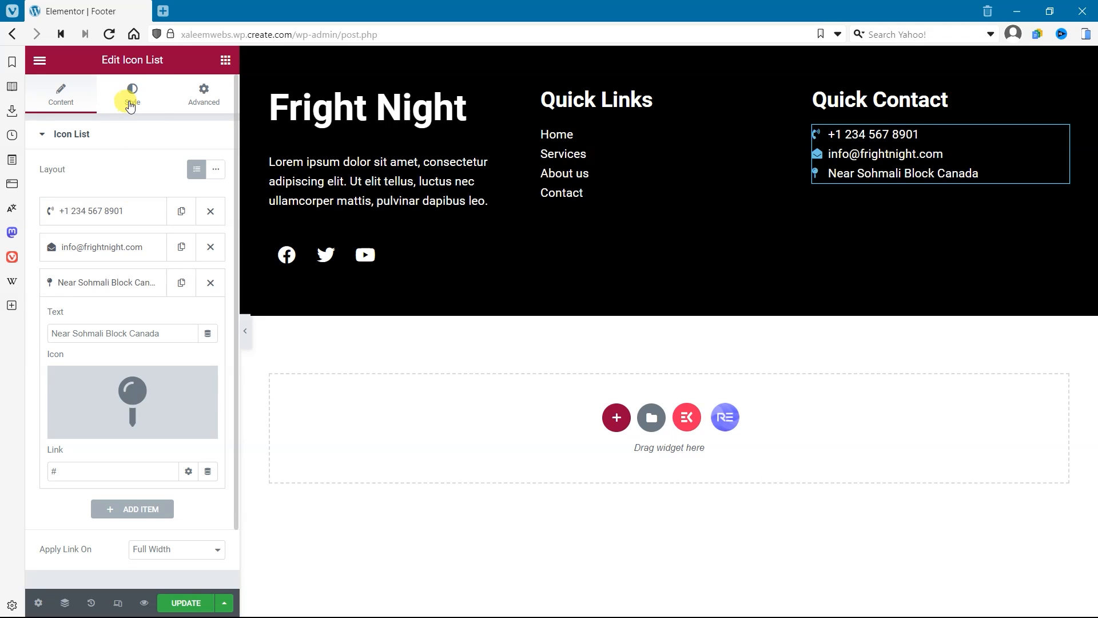
pyautogui.click(120, 292)
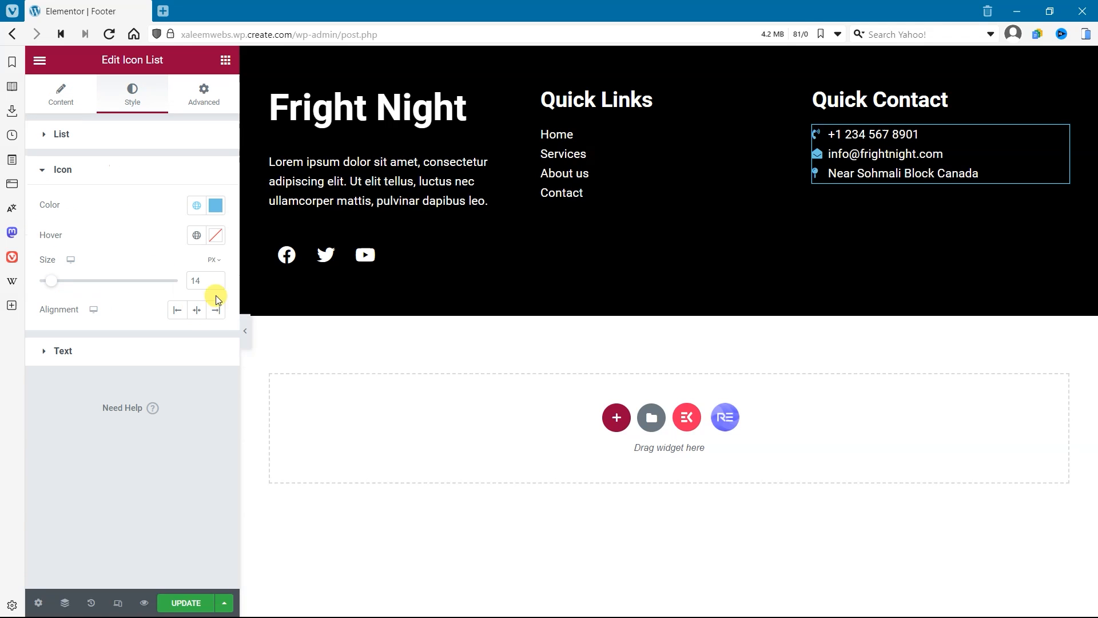
pyautogui.click(202, 211)
pyautogui.click(91, 368)
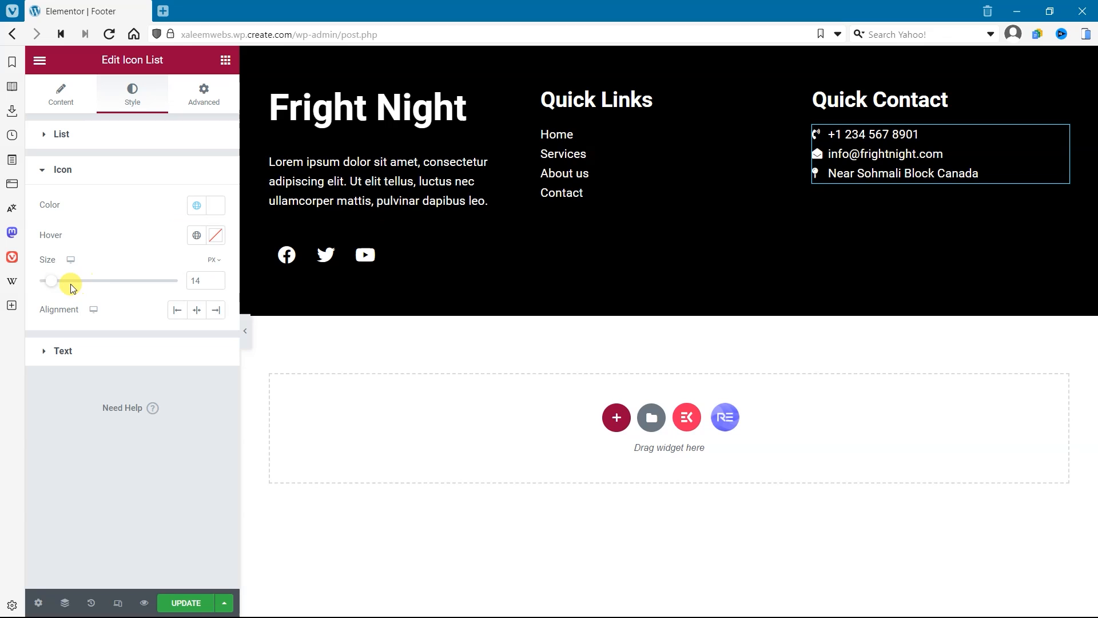
pyautogui.moveTo(46, 281); pyautogui.dragTo(59, 288)
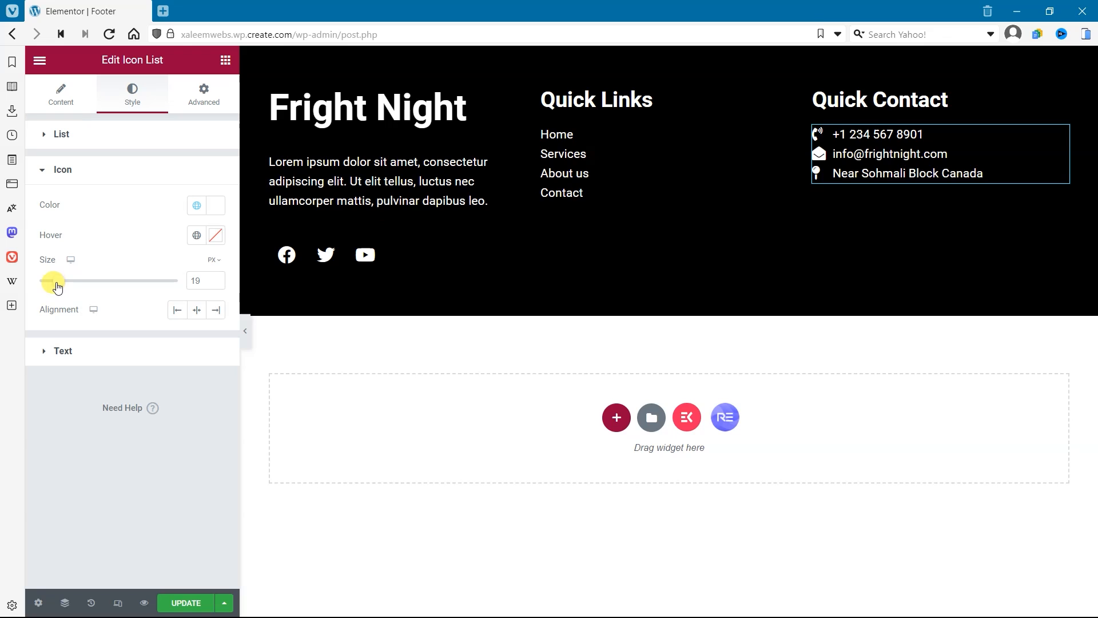
pyautogui.click(217, 283)
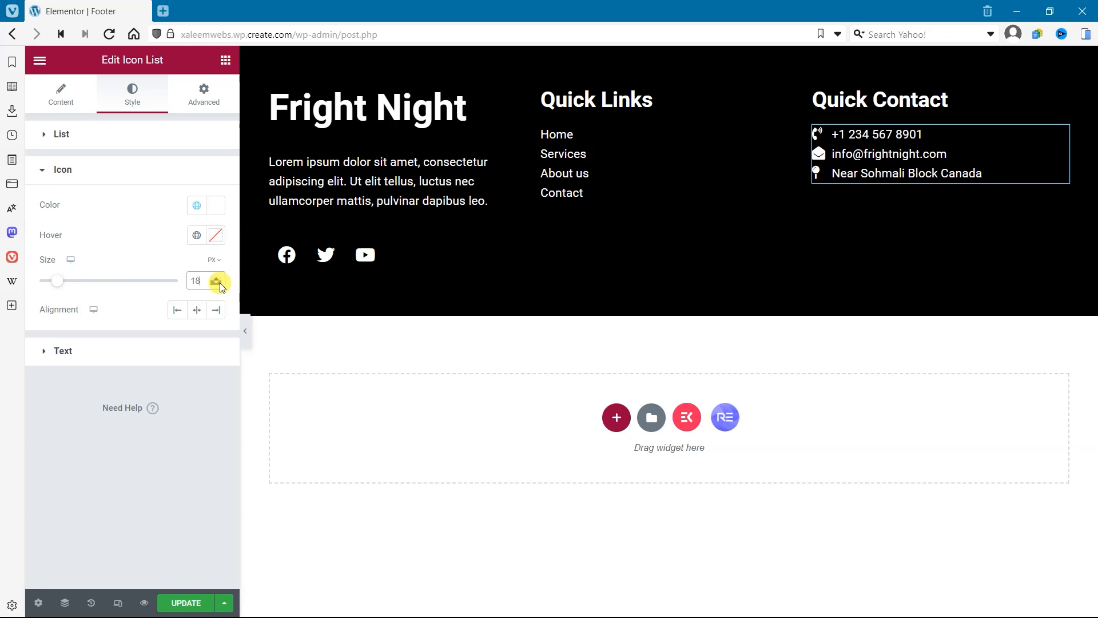
# Step: Set the space between items to 10 in both the Quick Contact and Quick Links lists
pyautogui.click(151, 131)
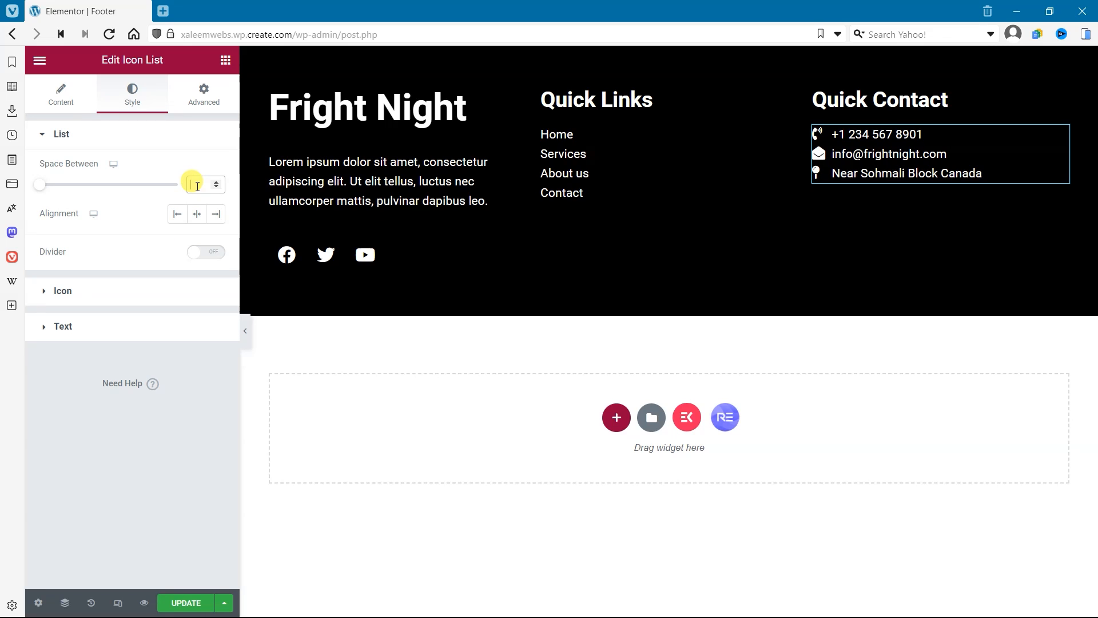
pyautogui.write('10')
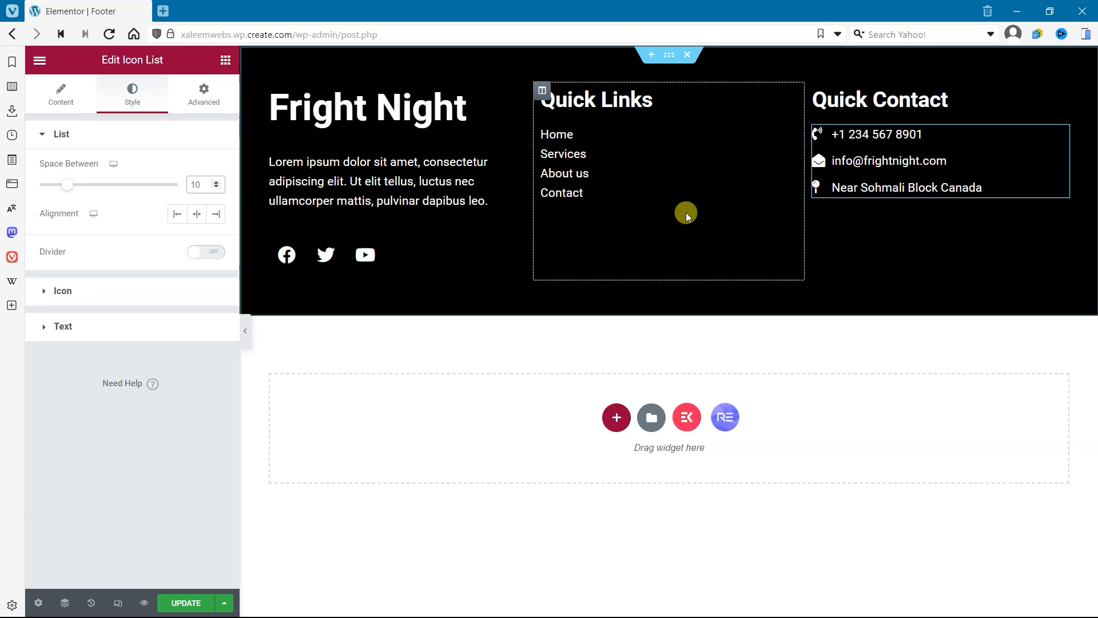
pyautogui.click(626, 178)
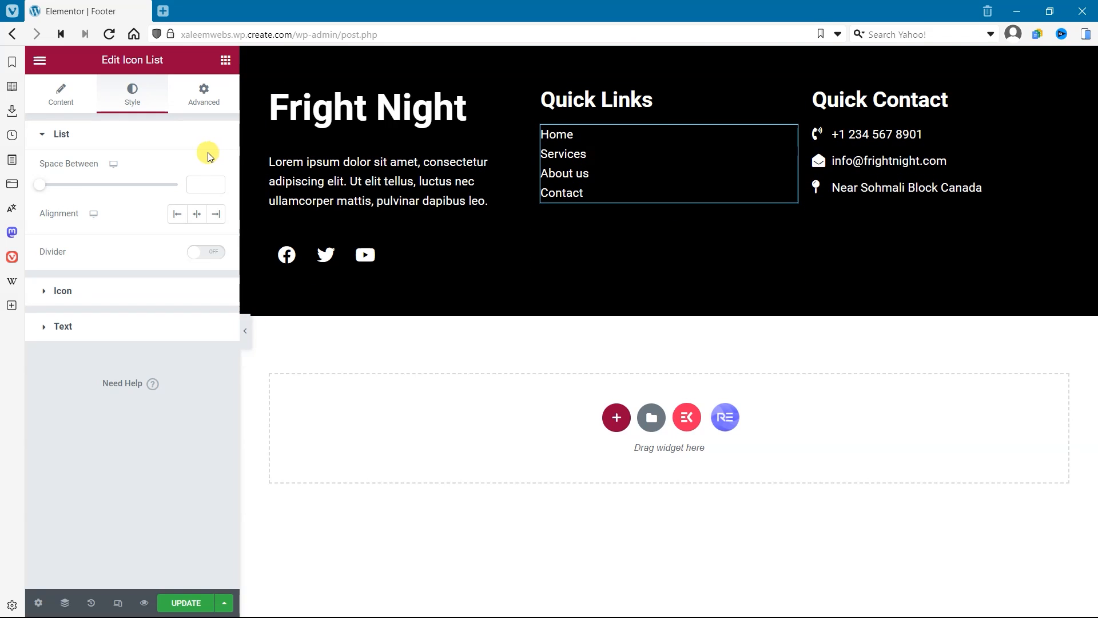
pyautogui.write('10')
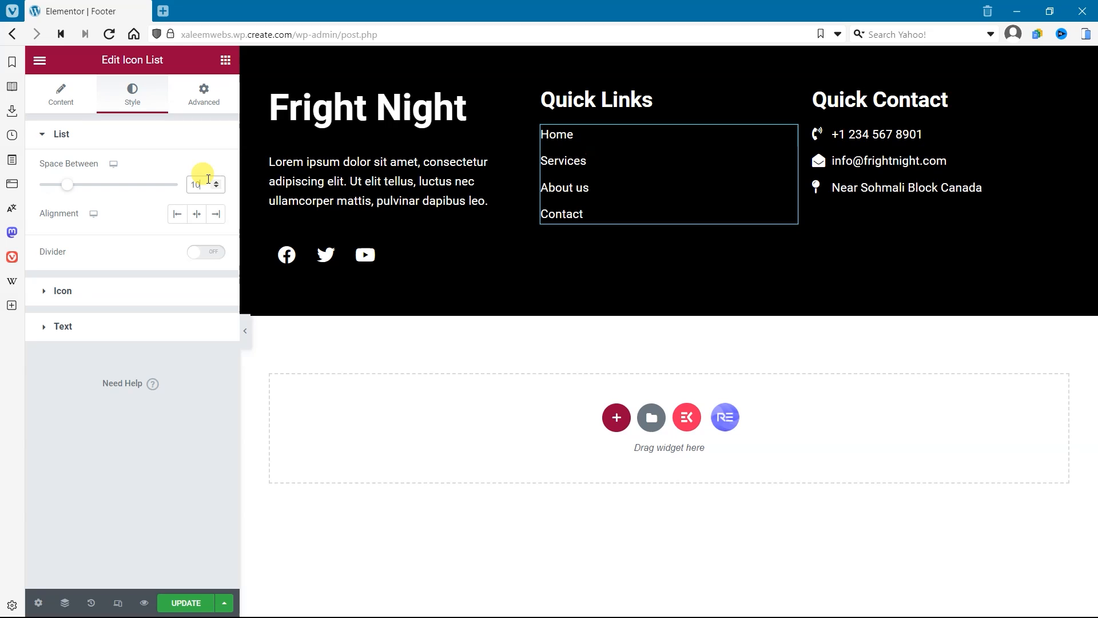
# Step: Set the Quick Contact list's text typography size to 18 px
pyautogui.click(971, 147)
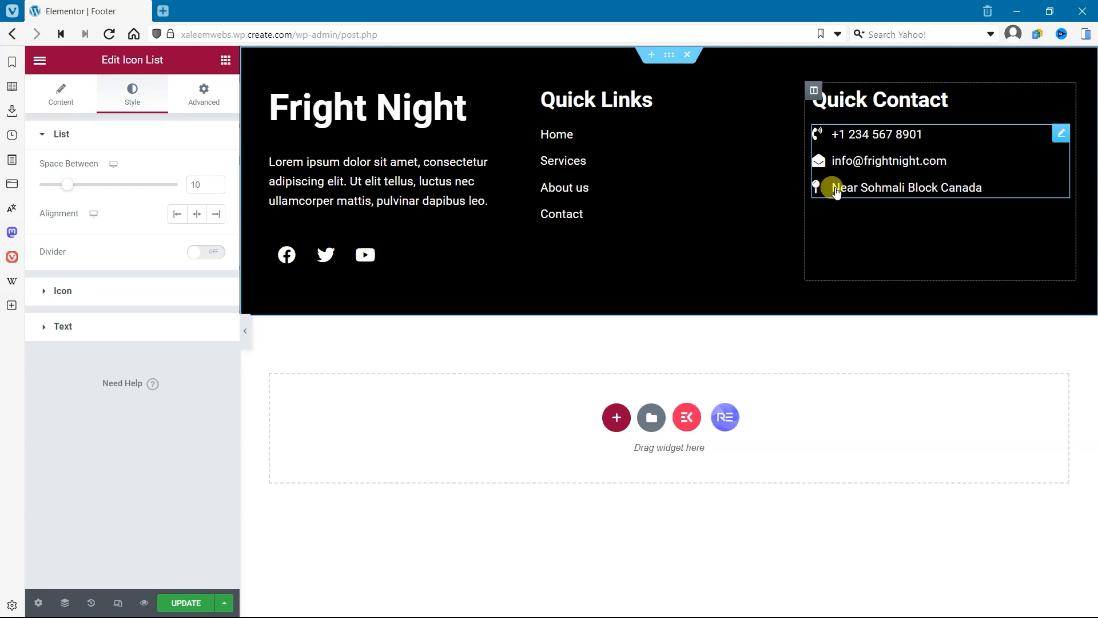
pyautogui.click(156, 329)
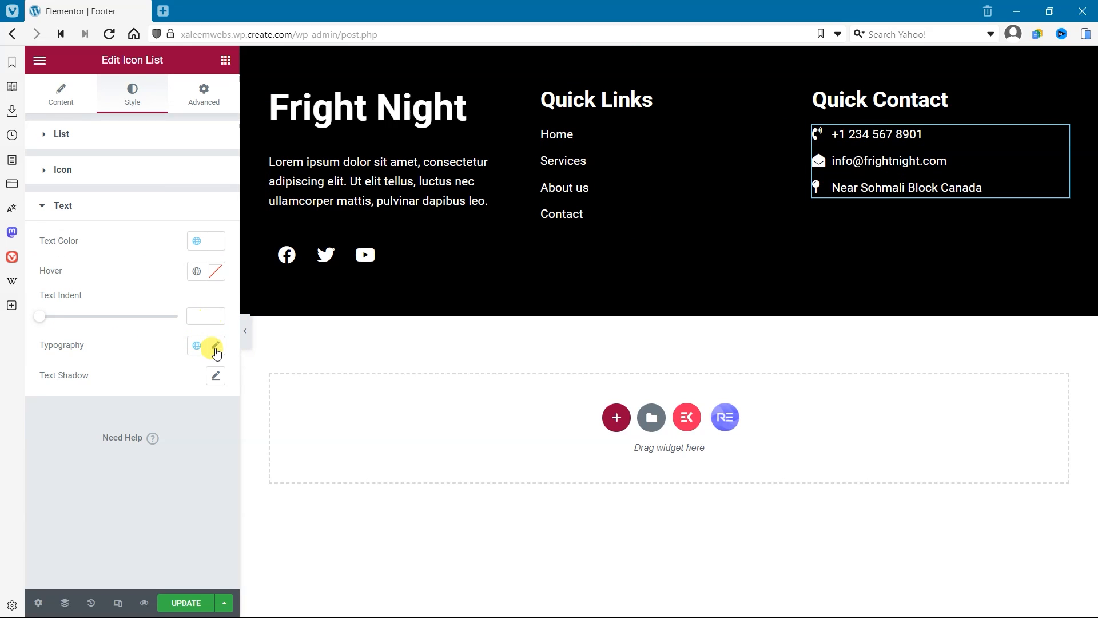
pyautogui.click(216, 347)
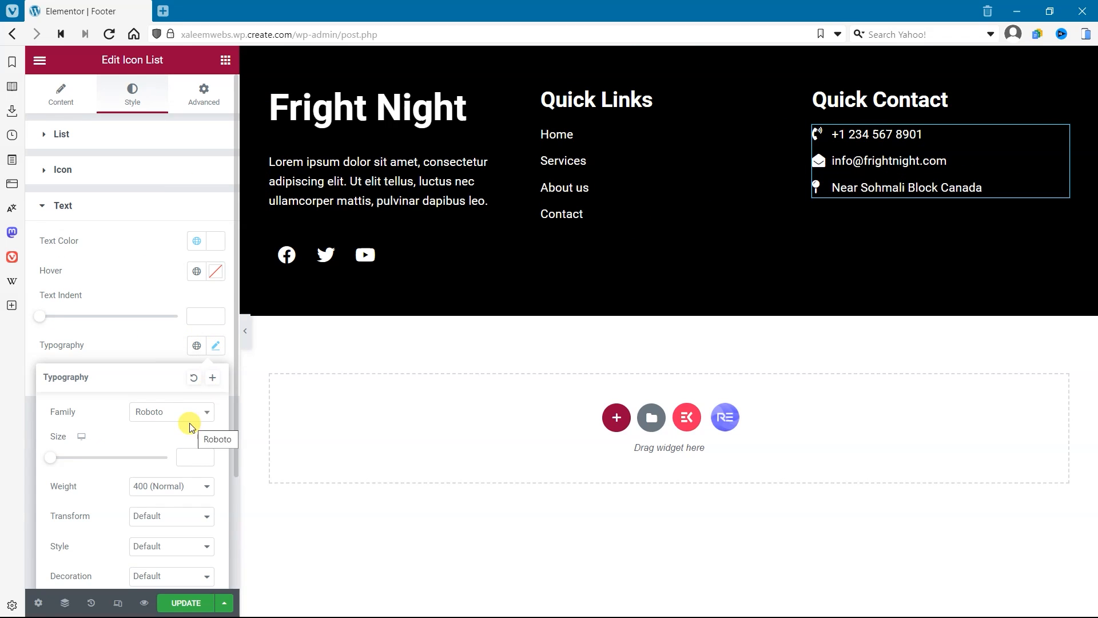
pyautogui.click(194, 457)
pyautogui.write('18')
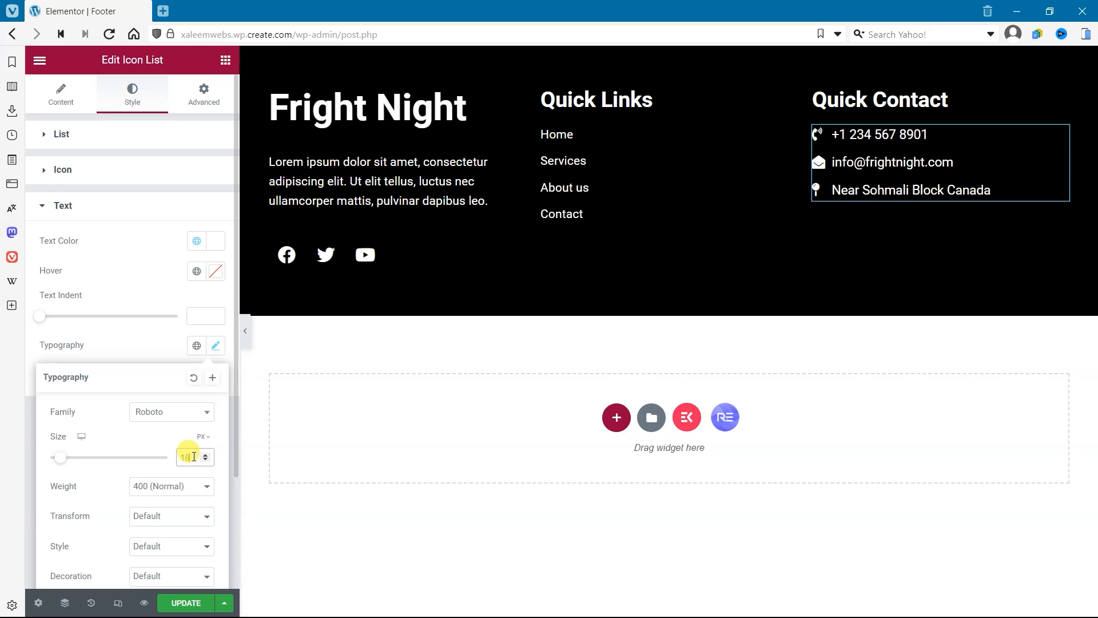
# Step: Set the Quick Links list's text typography size to 18 px
pyautogui.click(706, 191)
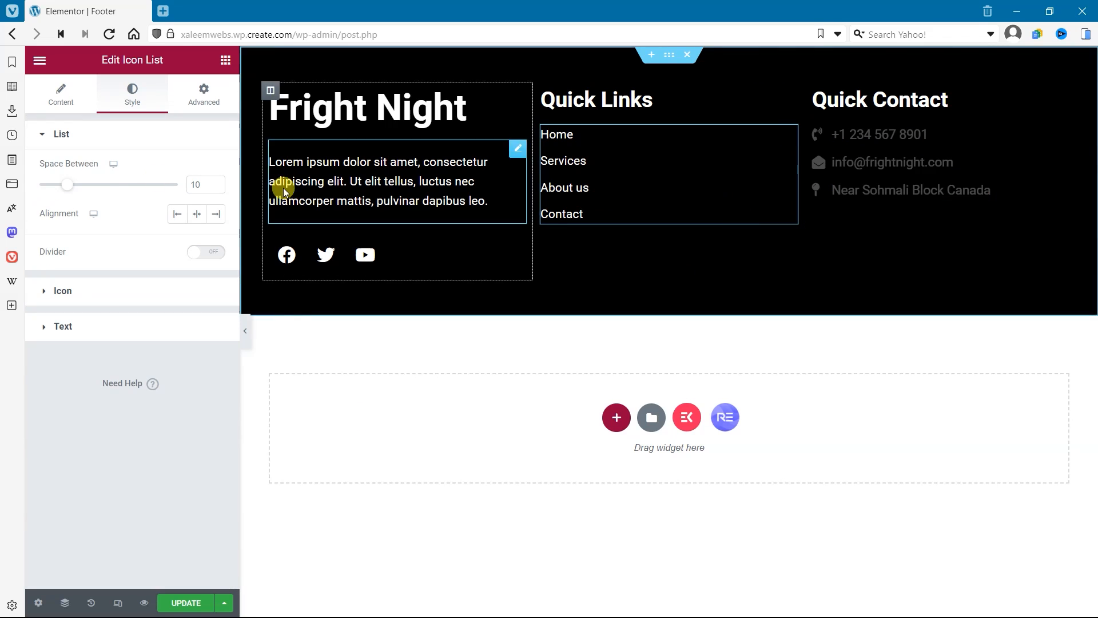
pyautogui.click(107, 321)
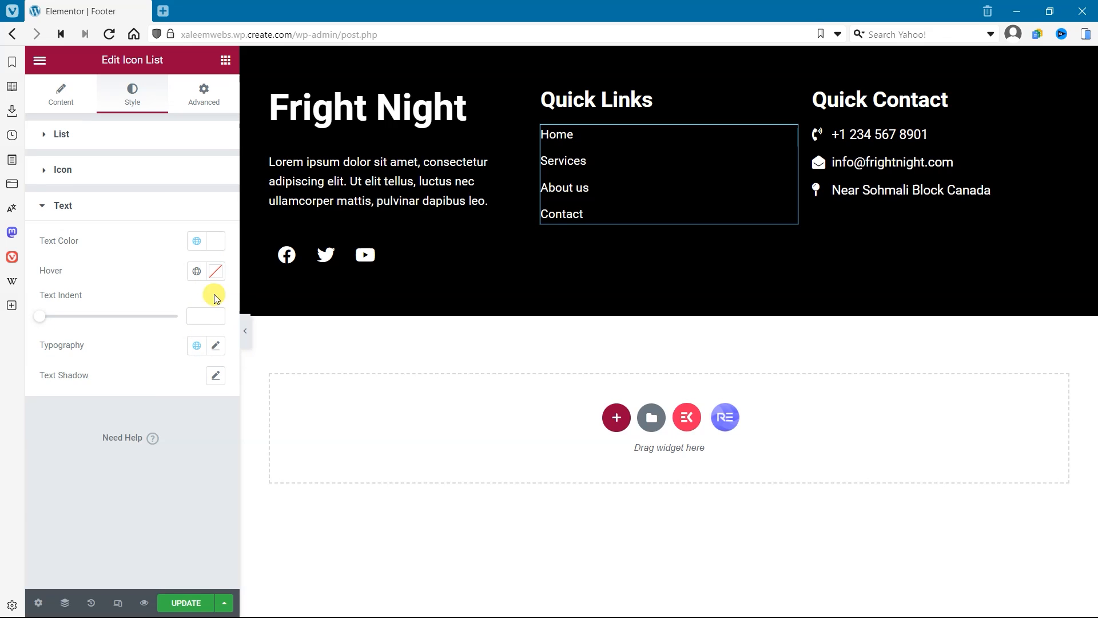
pyautogui.click(215, 347)
pyautogui.write('18')
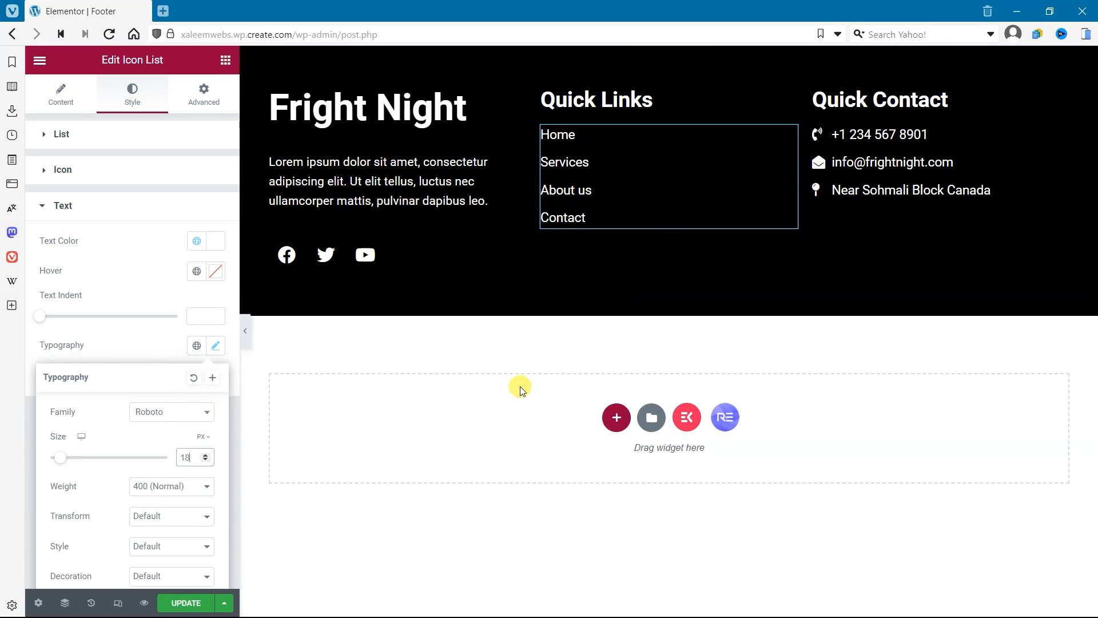
pyautogui.click(521, 389)
# Step: Widen the Fright Night column to slightly over half the footer width, narrowing the Quick Links and Quick Contact columns
pyautogui.moveTo(531, 162); pyautogui.dragTo(662, 166)
pyautogui.moveTo(797, 138); pyautogui.dragTo(861, 155)
pyautogui.moveTo(653, 152); pyautogui.dragTo(702, 156)
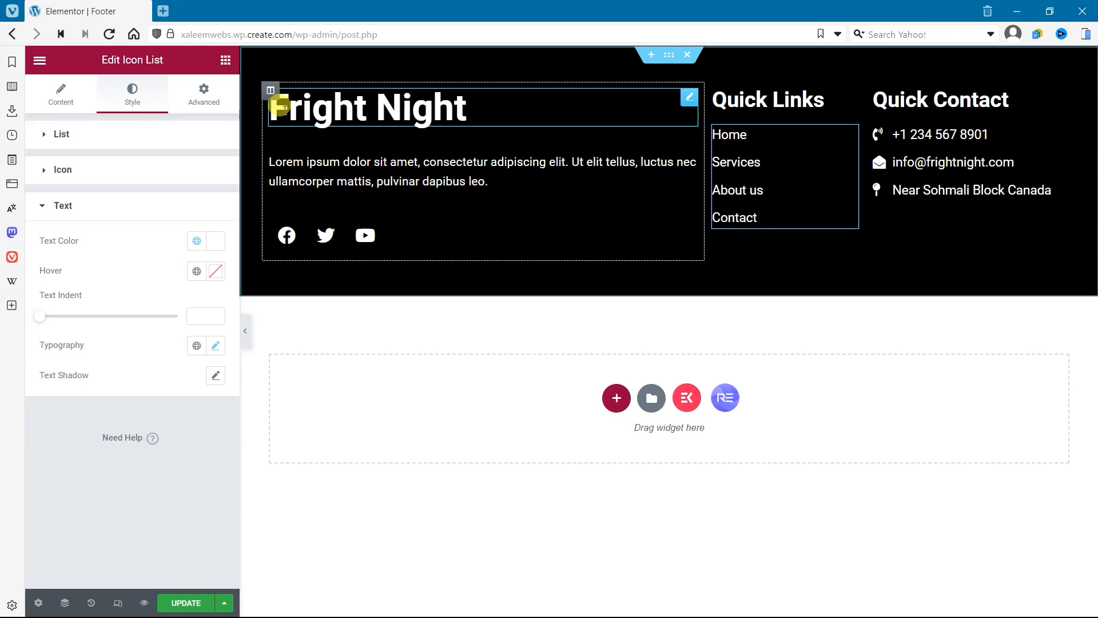
# Step: Unlink the Fright Night column's padding values and set its top, bottom and left padding to 10 px
pyautogui.click(269, 91)
pyautogui.click(184, 102)
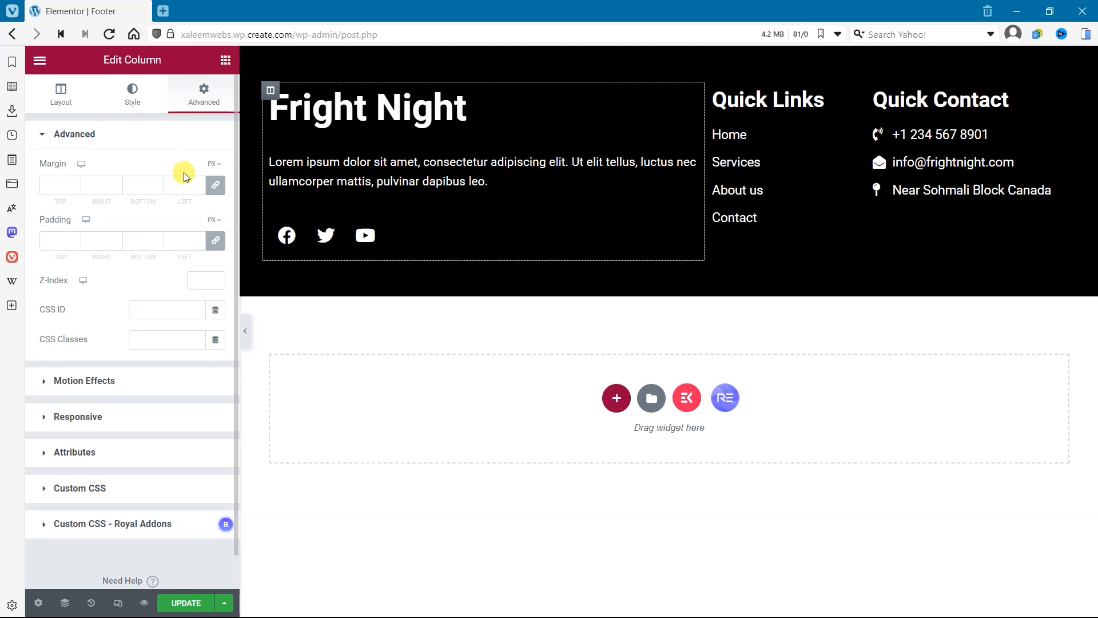
pyautogui.click(215, 240)
pyautogui.click(47, 244)
pyautogui.write('1')
pyautogui.press('Tab')
pyautogui.press('Tab')
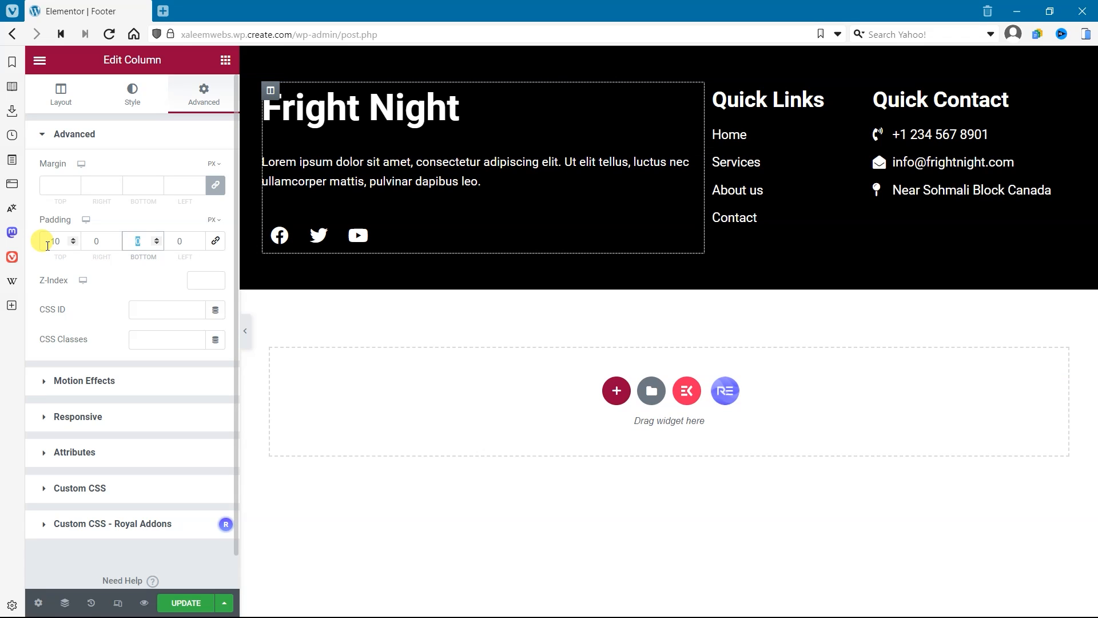
pyautogui.write('10')
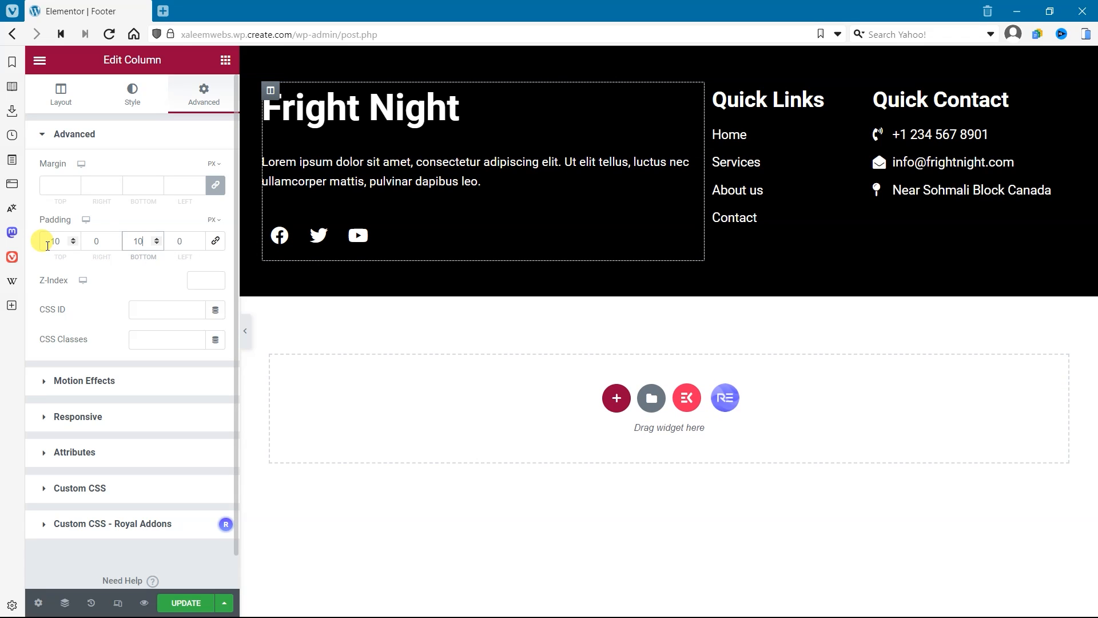
pyautogui.click(169, 242)
pyautogui.write('1')
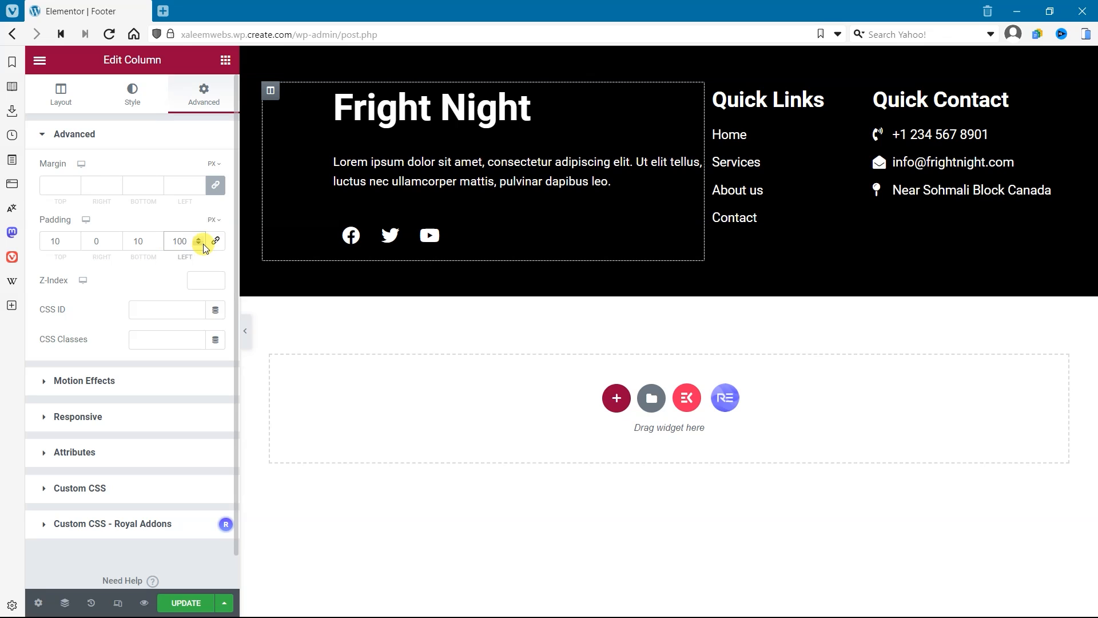
# Step: Set the Fright Night column's right padding to 130 px
pyautogui.click(90, 239)
pyautogui.write('0')
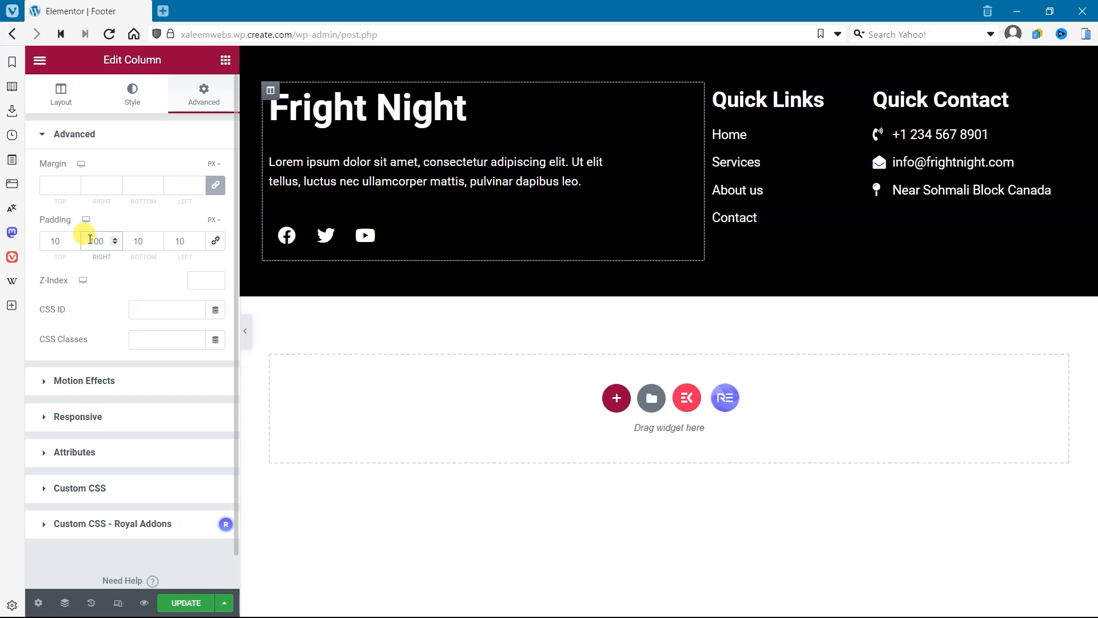
pyautogui.press('BackSpace')
pyautogui.write('5')
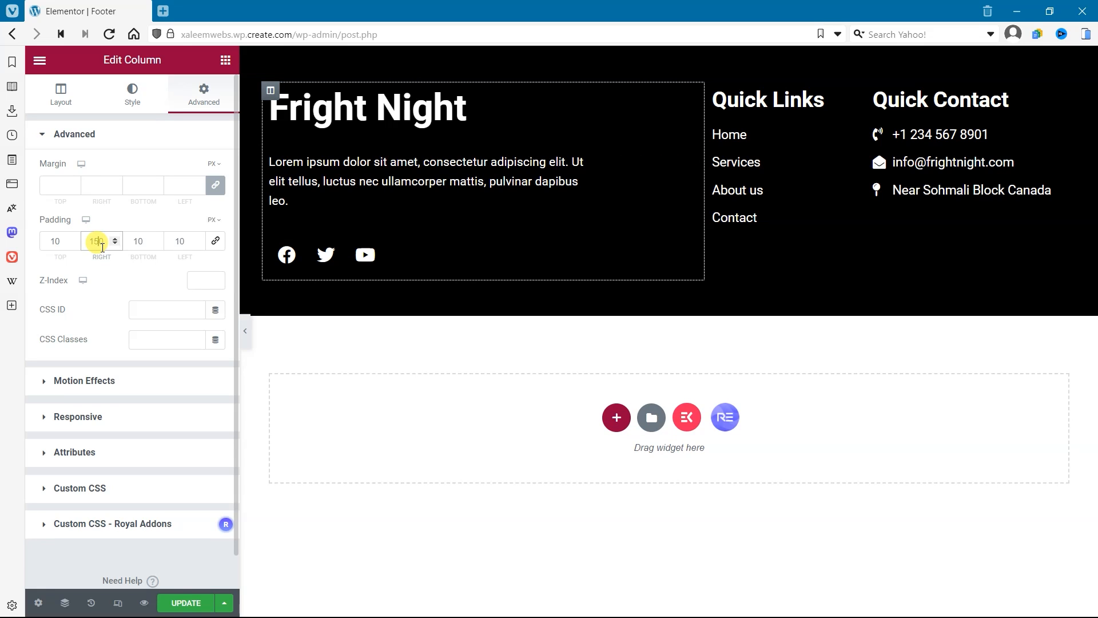
pyautogui.press('BackSpace')
pyautogui.write('2')
pyautogui.press('BackSpace')
pyautogui.write('3')
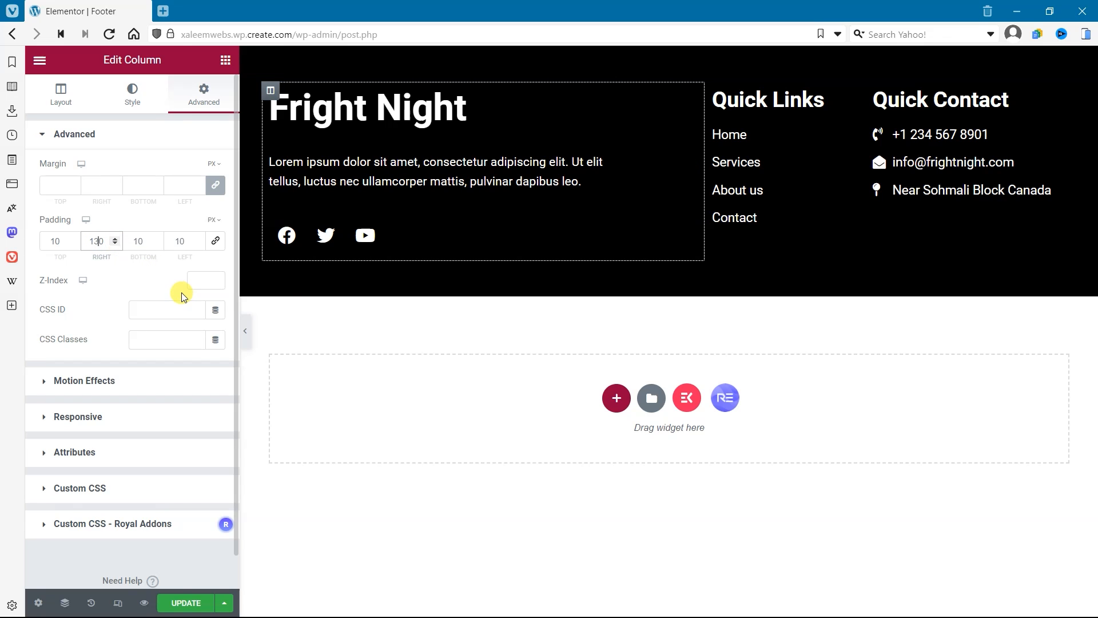
# Step: Unlink the margins of the lorem ipsum text and set its bottom margin to -20 px
pyautogui.click(332, 156)
pyautogui.click(193, 95)
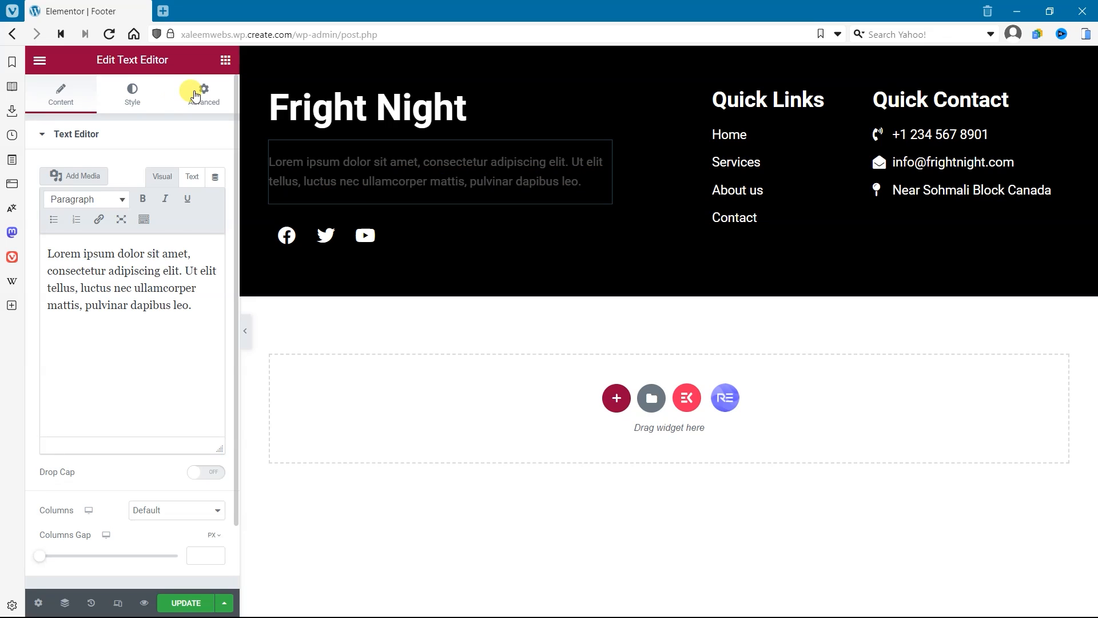
pyautogui.click(58, 92)
pyautogui.click(188, 102)
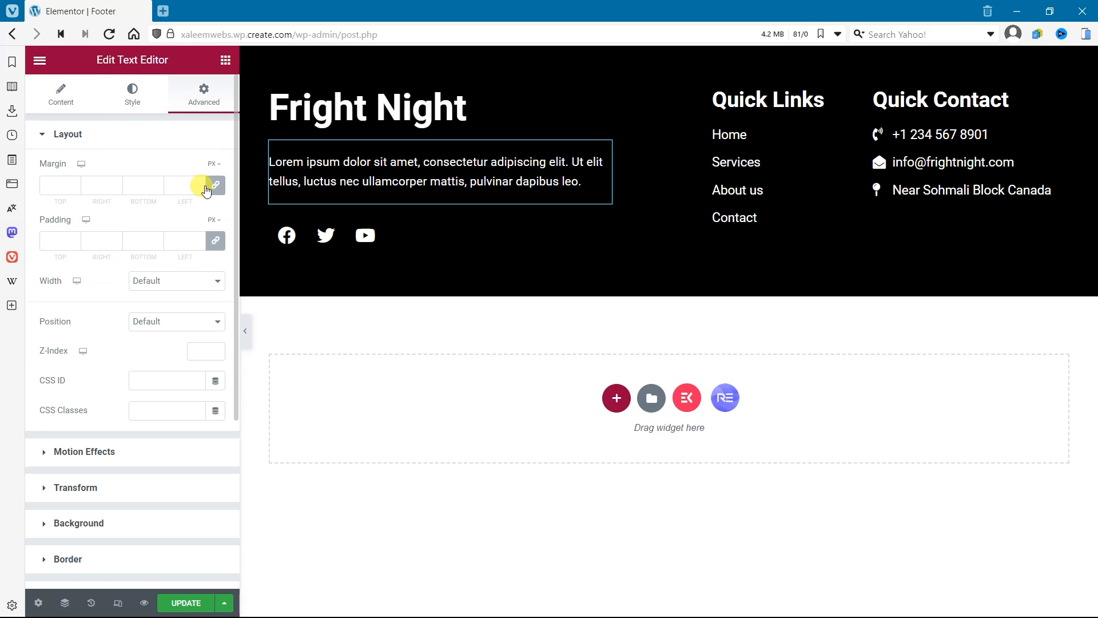
pyautogui.click(155, 189)
pyautogui.click(156, 189)
pyautogui.click(155, 190)
pyautogui.click(156, 189)
pyautogui.click(155, 189)
pyautogui.click(155, 189)
pyautogui.click(156, 189)
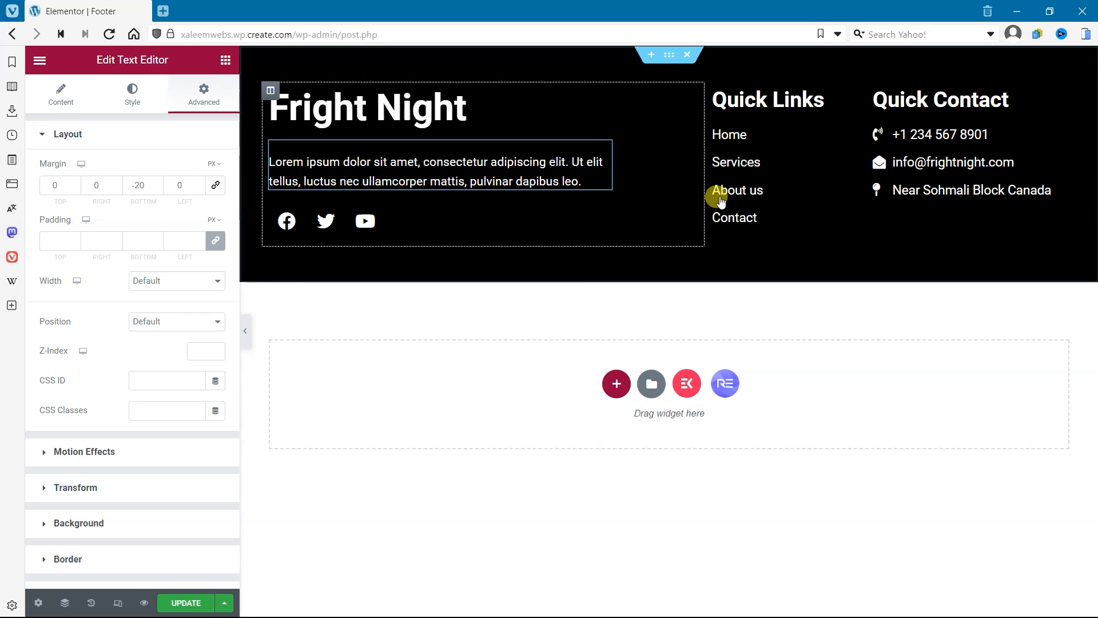
# Step: Add a one-column section below the footer columns and give it the Classic background type
pyautogui.click(616, 385)
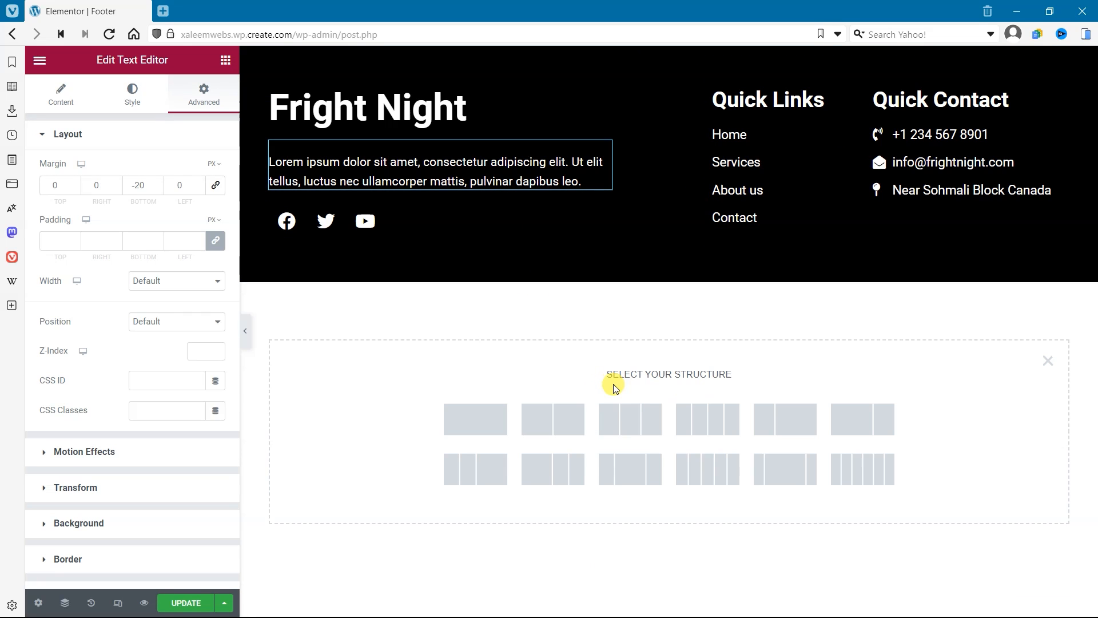
pyautogui.click(454, 421)
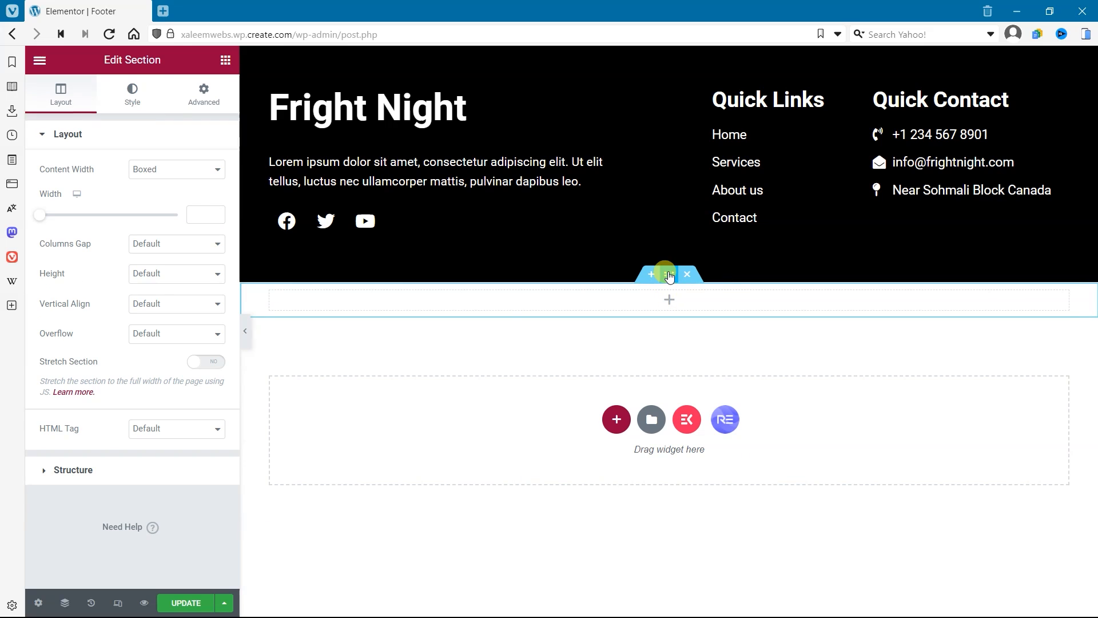
pyautogui.click(666, 297)
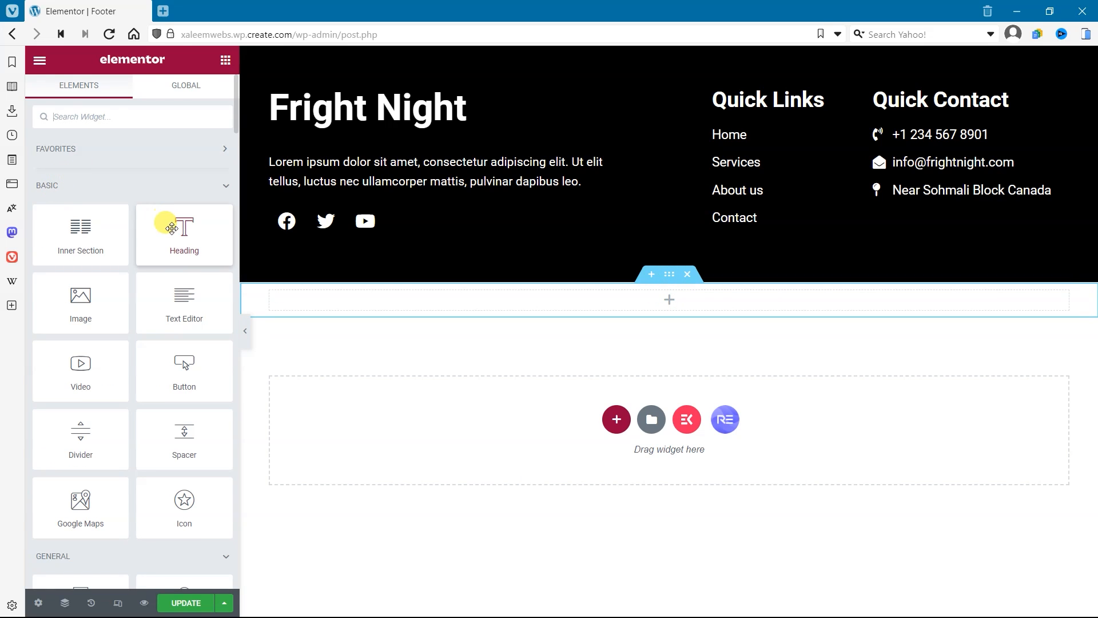
pyautogui.click(667, 274)
pyautogui.click(133, 94)
pyautogui.click(158, 200)
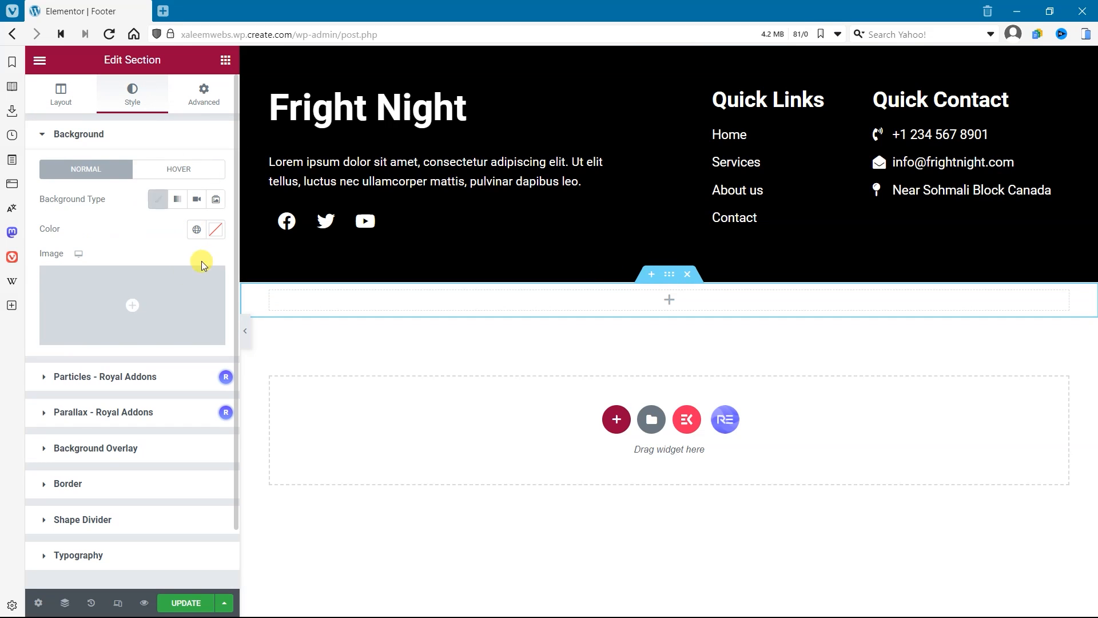
# Step: Try the Secondary and Text global colors as the new section's background
pyautogui.click(205, 231)
pyautogui.click(210, 231)
pyautogui.click(196, 230)
pyautogui.click(138, 324)
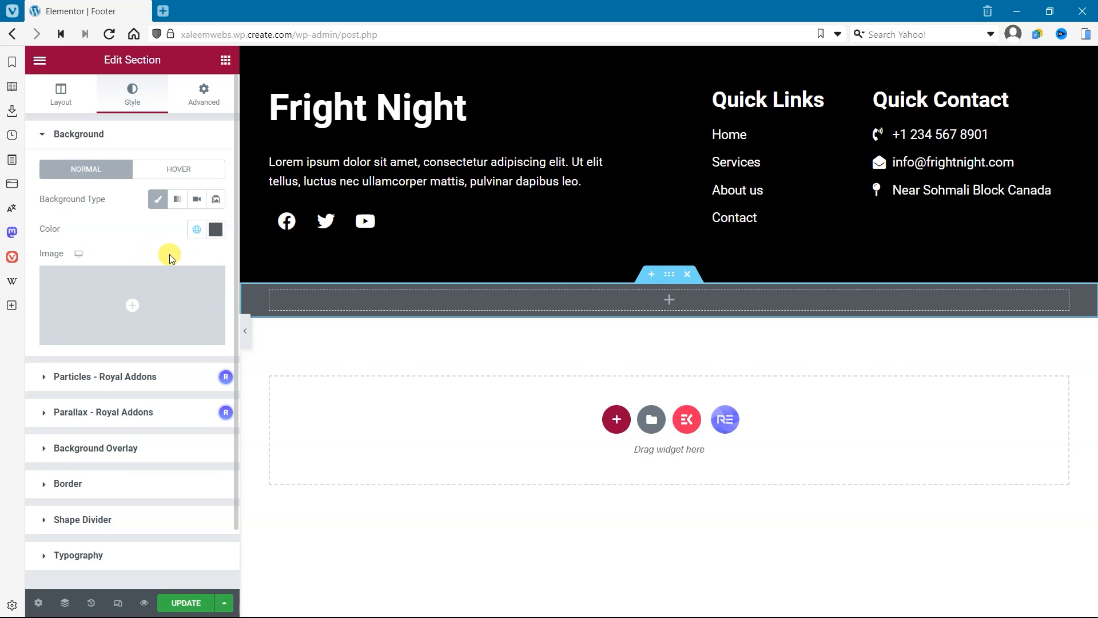
pyautogui.click(197, 230)
pyautogui.click(143, 347)
pyautogui.click(196, 229)
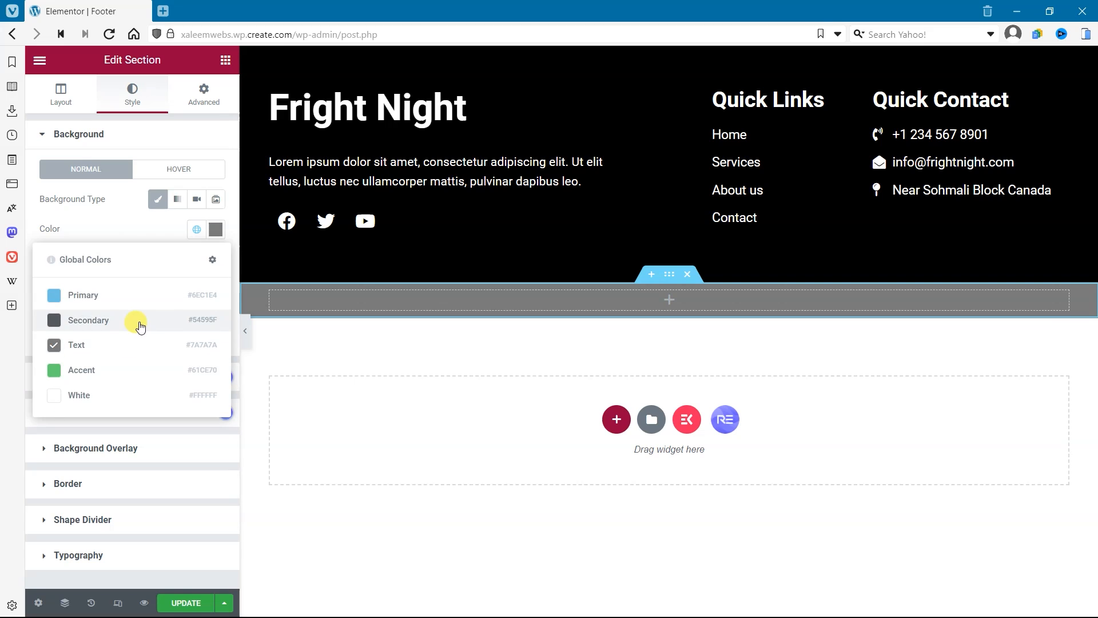
pyautogui.click(139, 322)
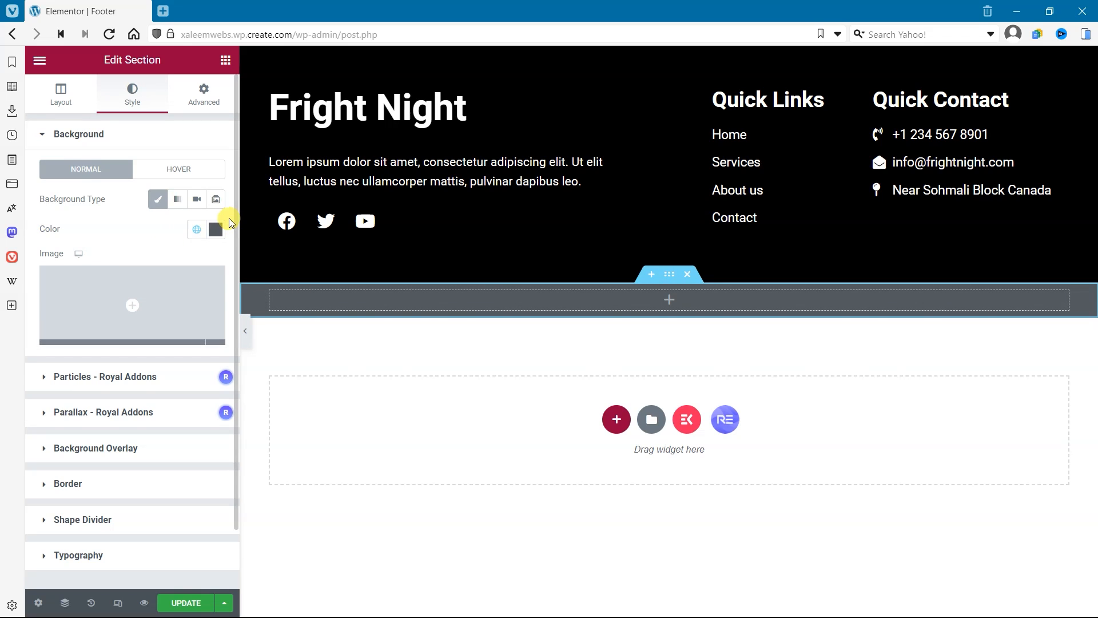
# Step: Set the new section's background to a custom dark grey
pyautogui.click(216, 230)
pyautogui.moveTo(71, 361)
pyautogui.mouseDown()
pyautogui.moveTo(55, 383)
pyautogui.moveTo(44, 361)
pyautogui.moveTo(52, 377)
pyautogui.mouseUp()
pyautogui.click(119, 236)
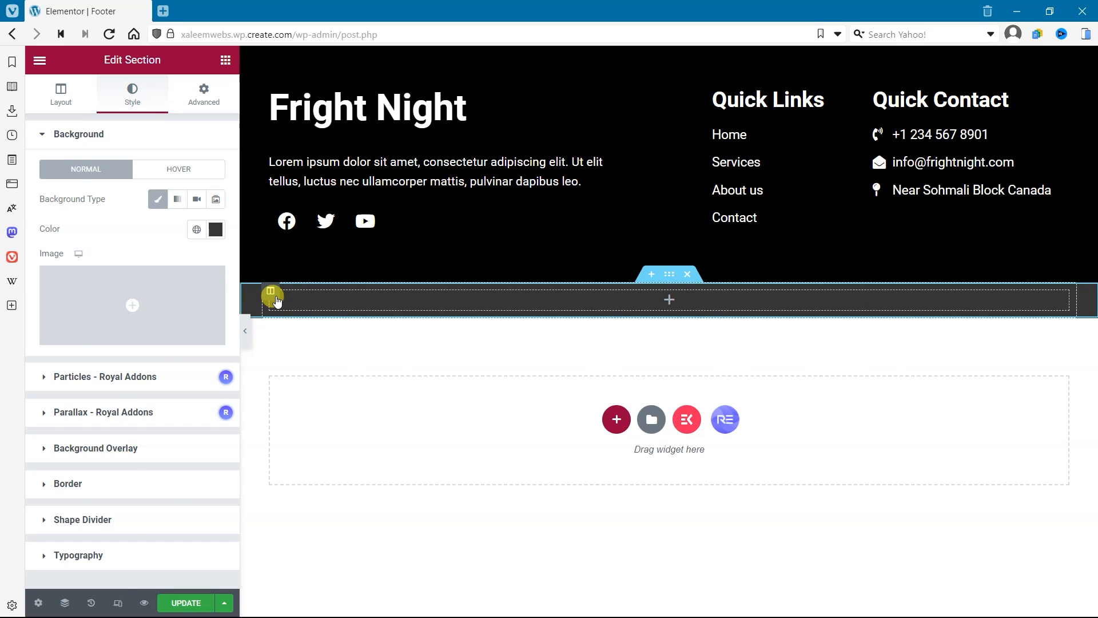
# Step: Add a second column to the dark grey section and place a Heading widget in its first column
pyautogui.rightClick(271, 293)
pyautogui.click(319, 354)
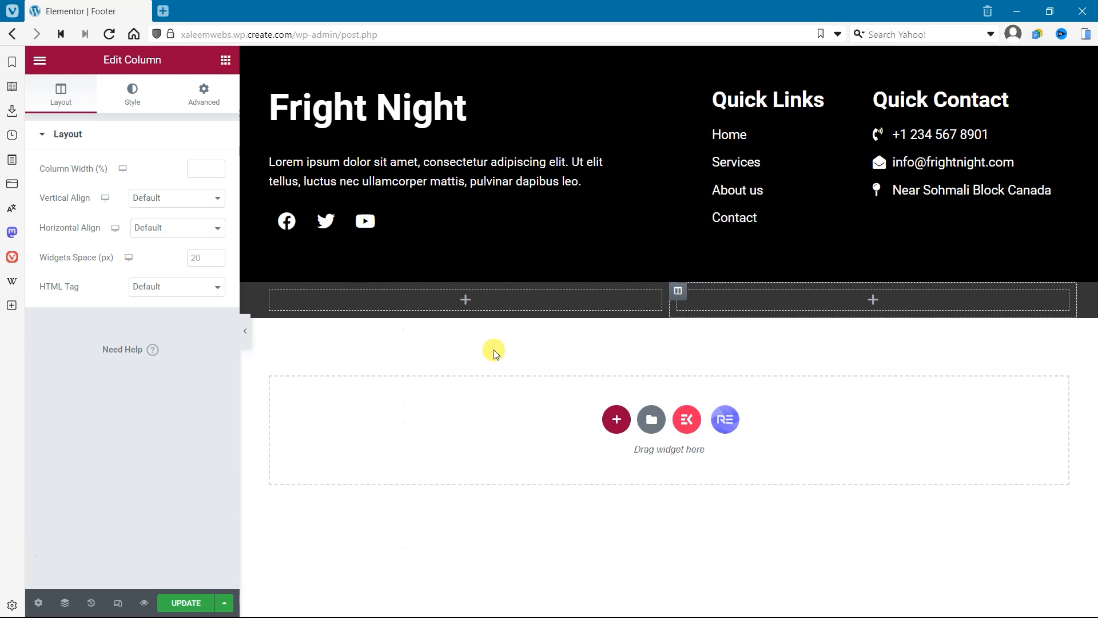
pyautogui.click(612, 303)
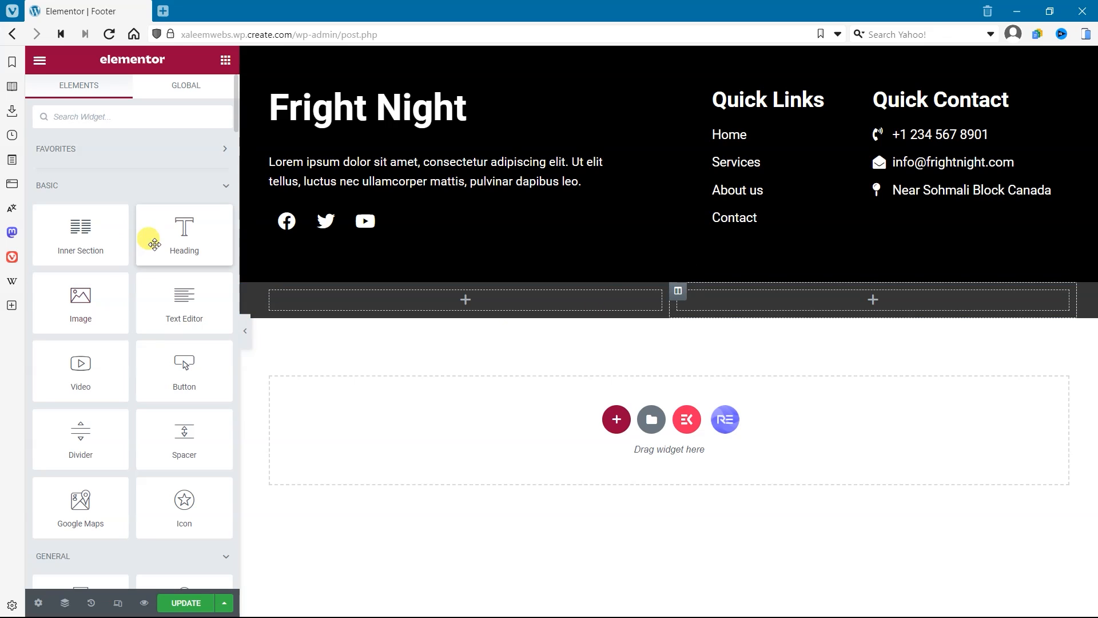
pyautogui.moveTo(168, 240); pyautogui.dragTo(469, 309)
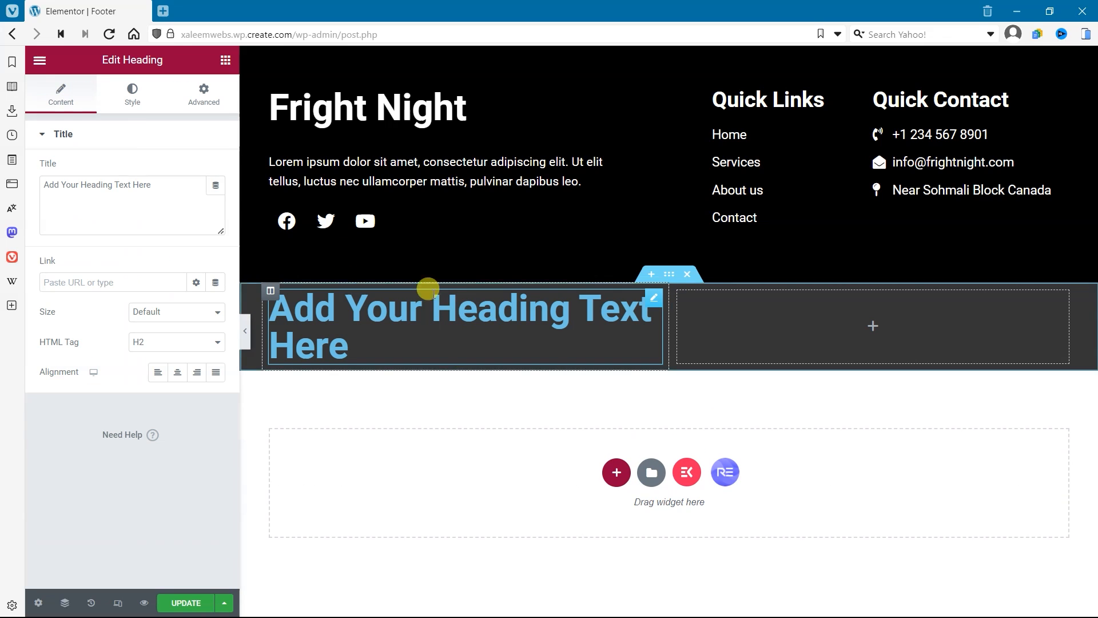
# Step: Set the new heading's HTML tag to H6
pyautogui.click(120, 90)
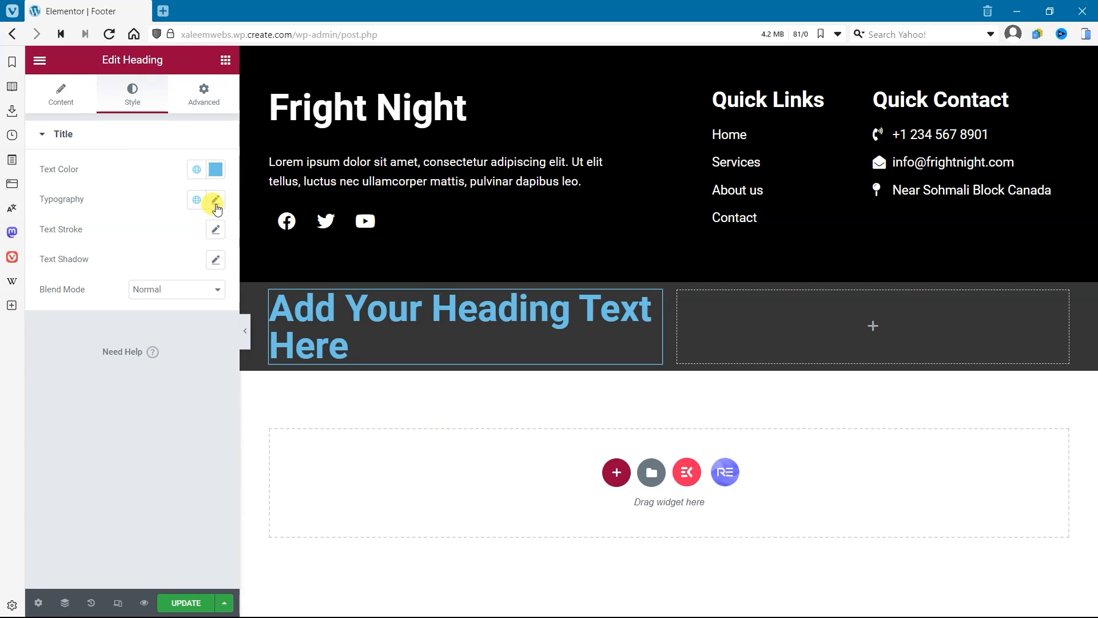
pyautogui.click(61, 94)
pyautogui.click(168, 340)
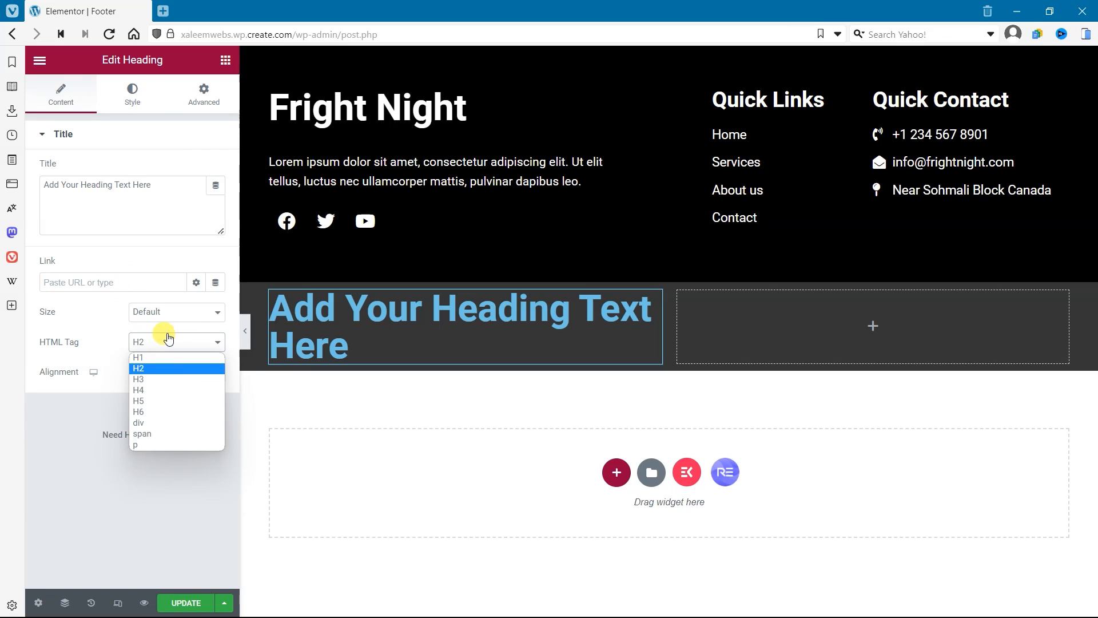
pyautogui.click(163, 391)
pyautogui.click(166, 341)
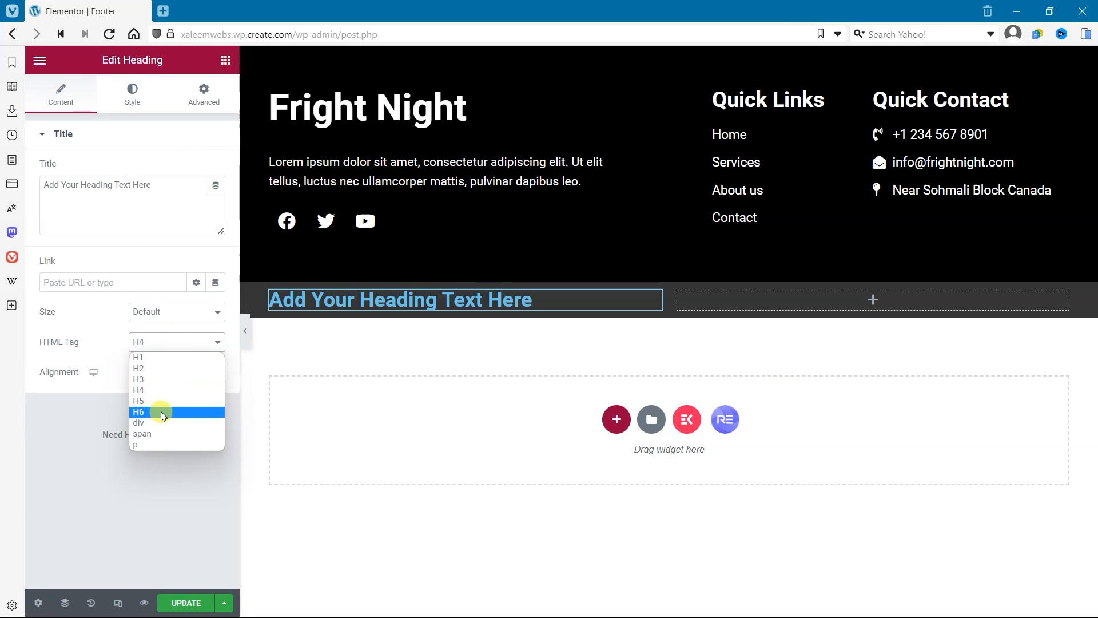
pyautogui.click(162, 411)
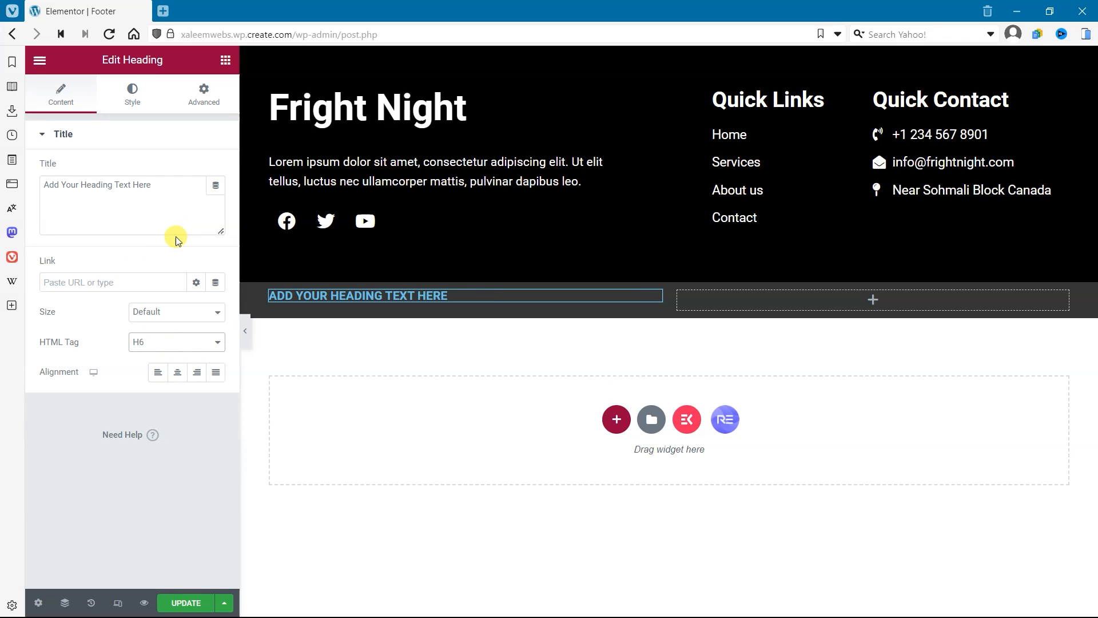
# Step: Set the vertical alignment of the new heading's column to Middle
pyautogui.click(270, 290)
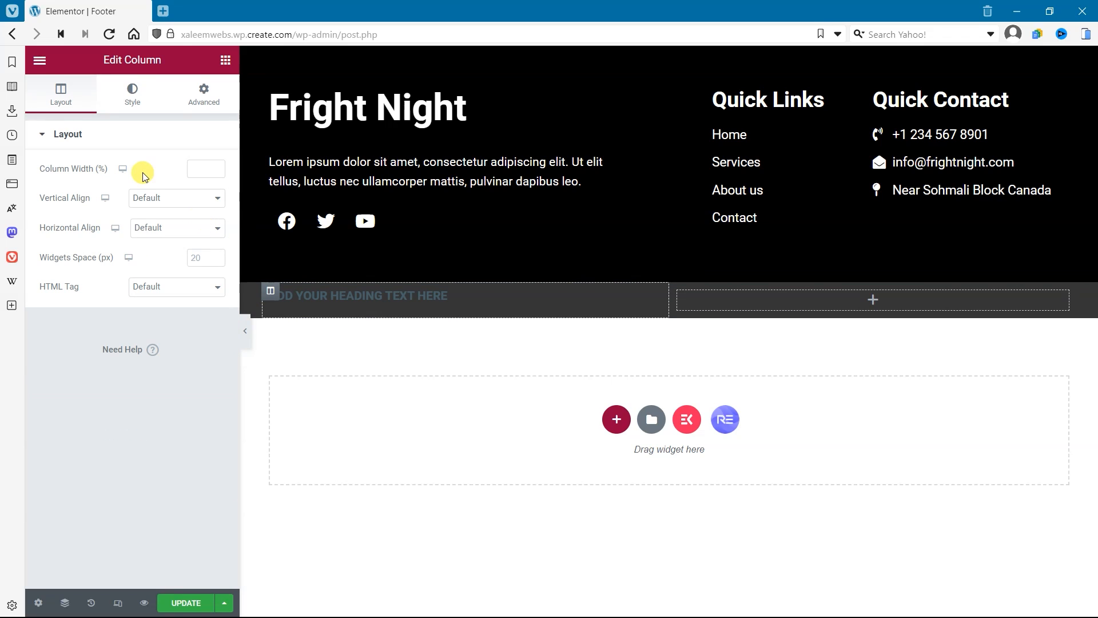
pyautogui.click(143, 198)
pyautogui.click(172, 237)
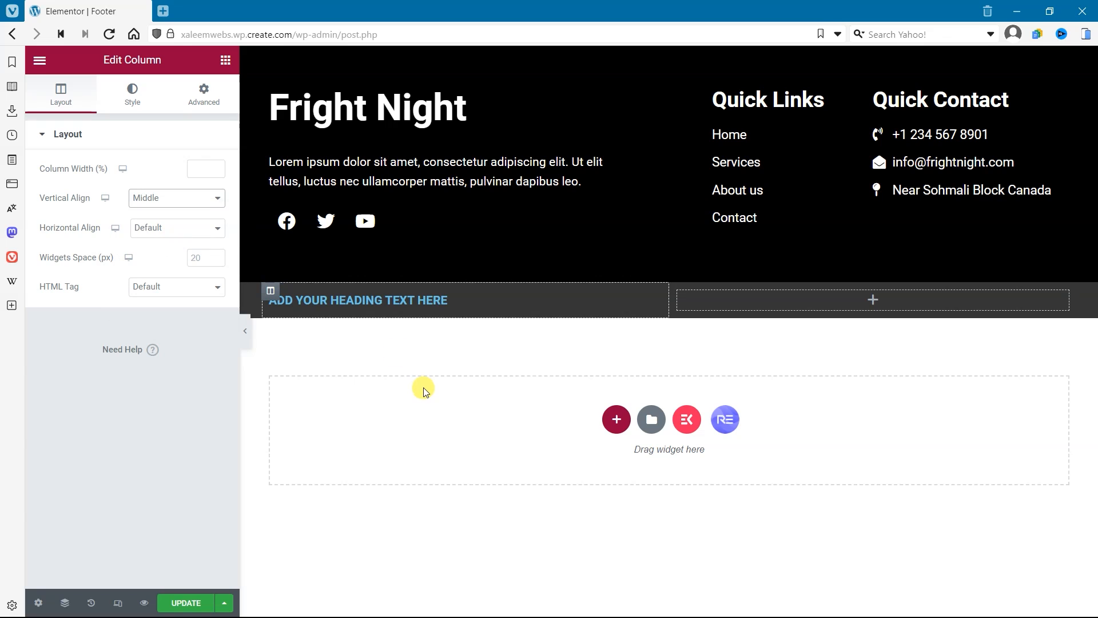
# Step: Change the new heading's title to "Copyright 2023" and set its link to #
pyautogui.click(435, 299)
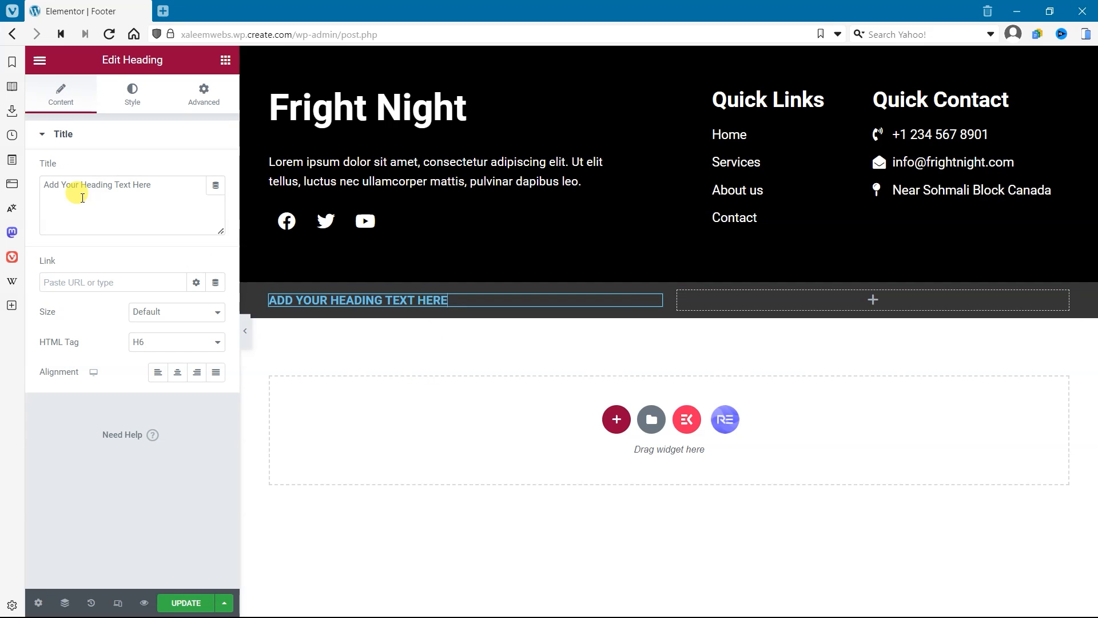
pyautogui.moveTo(172, 191); pyautogui.dragTo(2, 184)
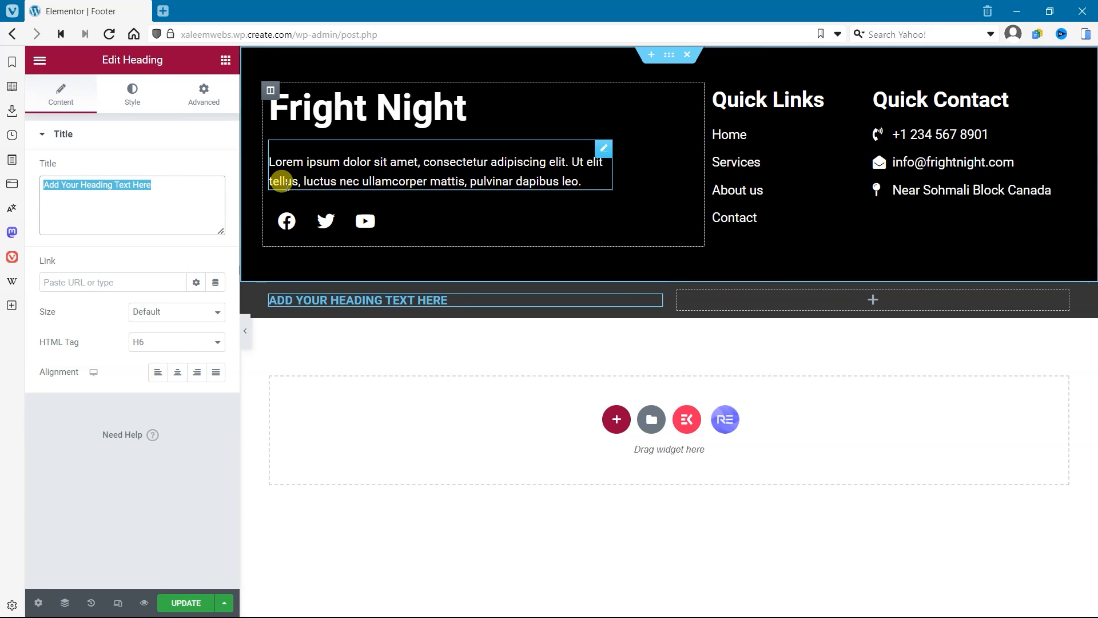
pyautogui.write('Copyright 2023')
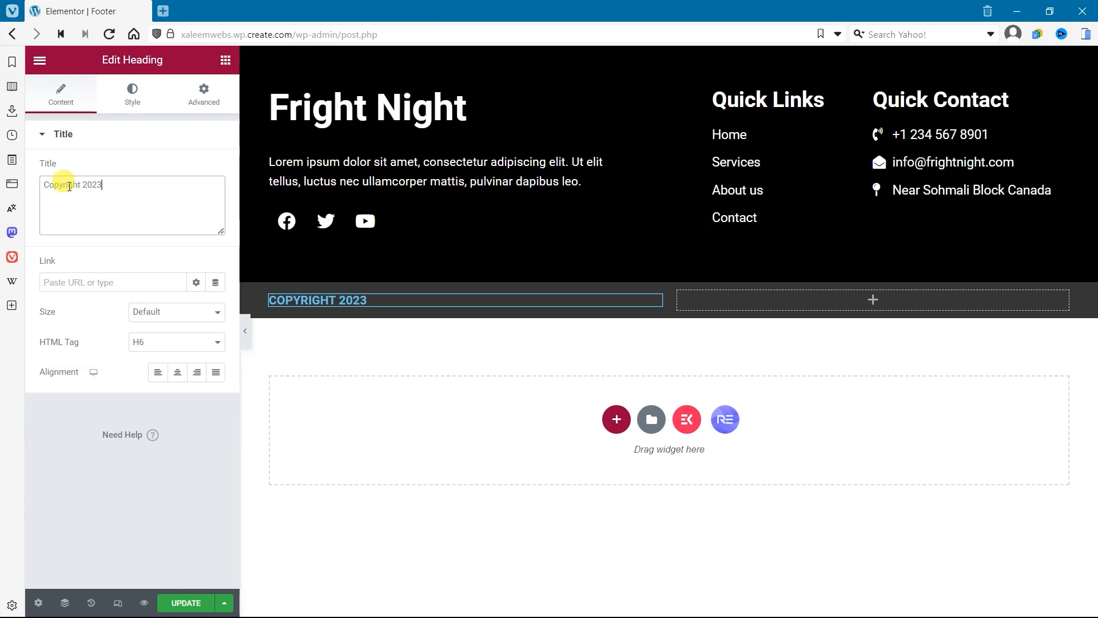
pyautogui.click(100, 275)
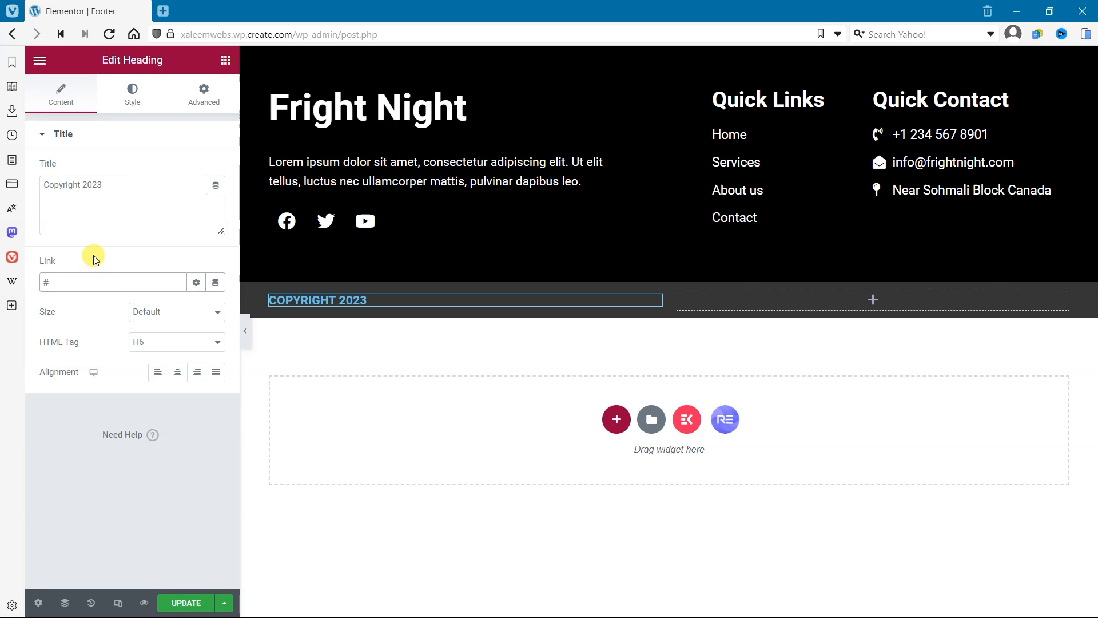
# Step: Set the "Copyright 2023" heading's text colour to the white global colour
pyautogui.click(140, 97)
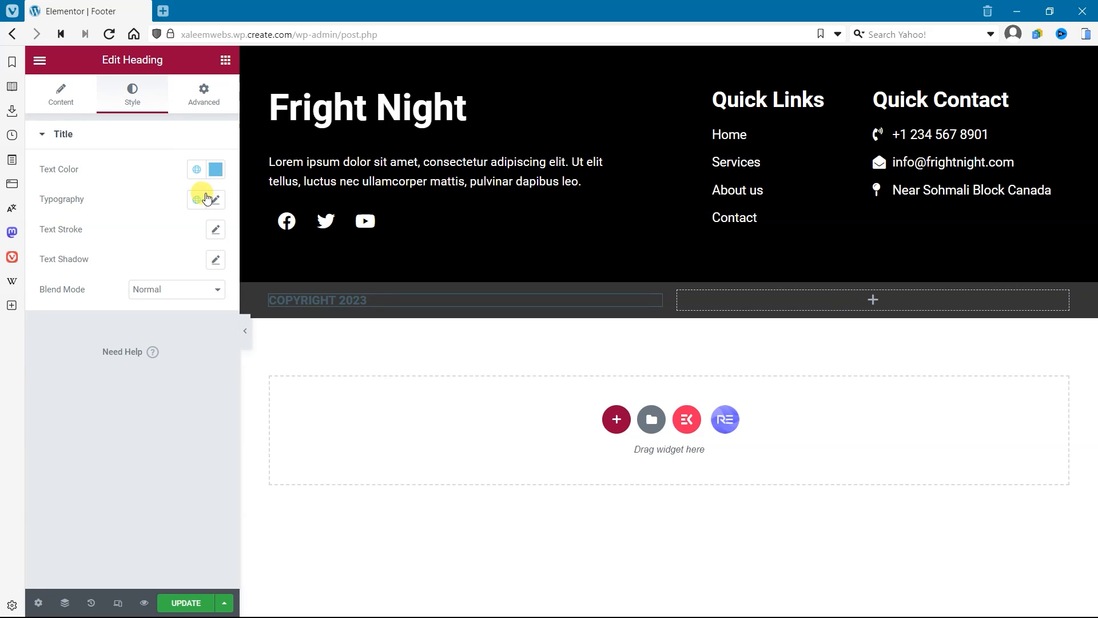
pyautogui.click(196, 169)
pyautogui.click(137, 332)
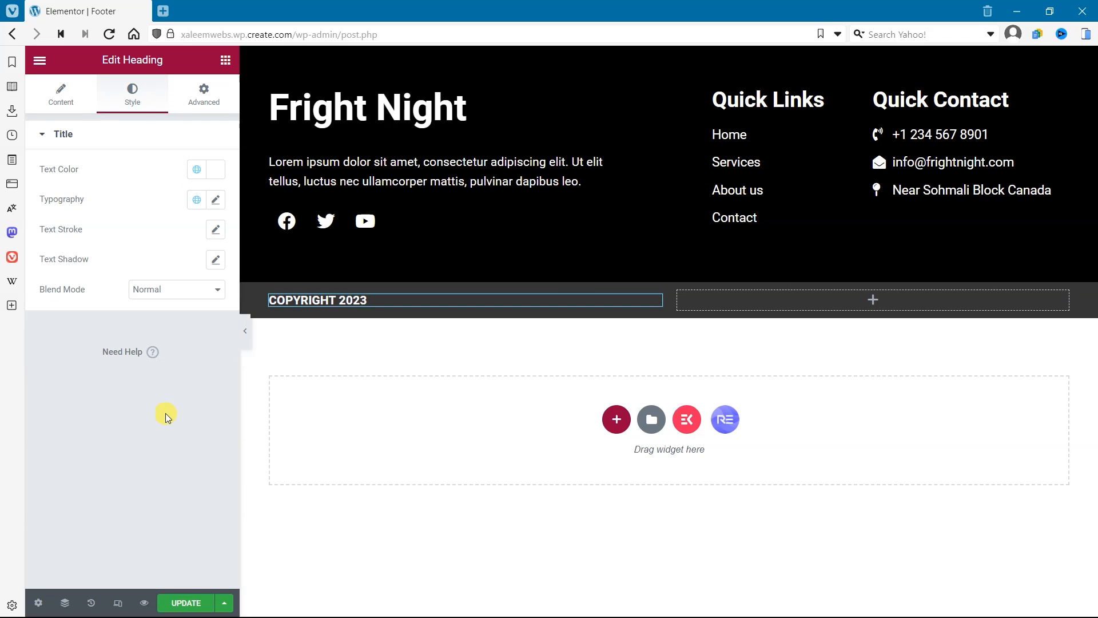
# Step: Place an Icon List widget in the empty second column of the copyright bar
pyautogui.click(839, 304)
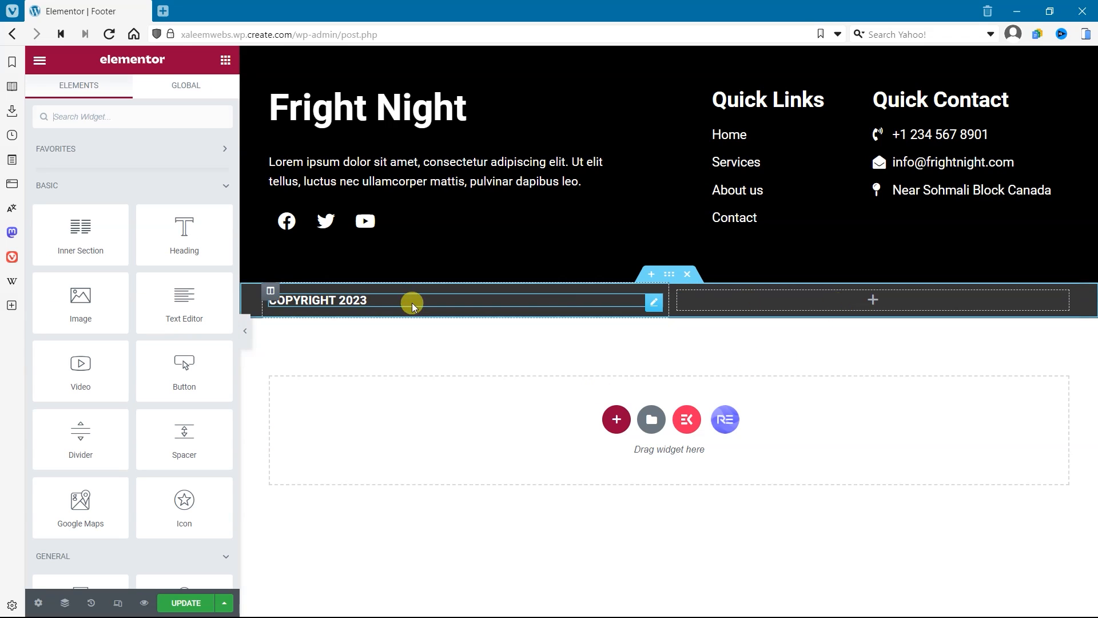
pyautogui.click(171, 124)
pyautogui.write('icon')
pyautogui.moveTo(80, 232); pyautogui.dragTo(938, 299)
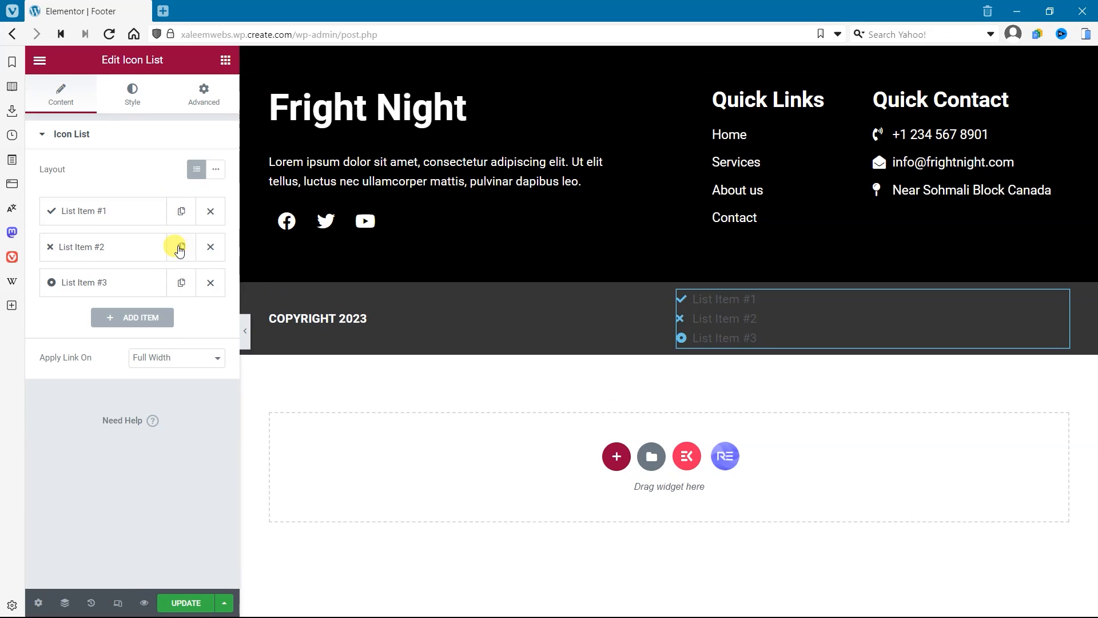
# Step: Delete List Item #2 and #3 from the icon list and switch its layout to Inline
pyautogui.click(210, 247)
pyautogui.click(211, 247)
pyautogui.click(115, 211)
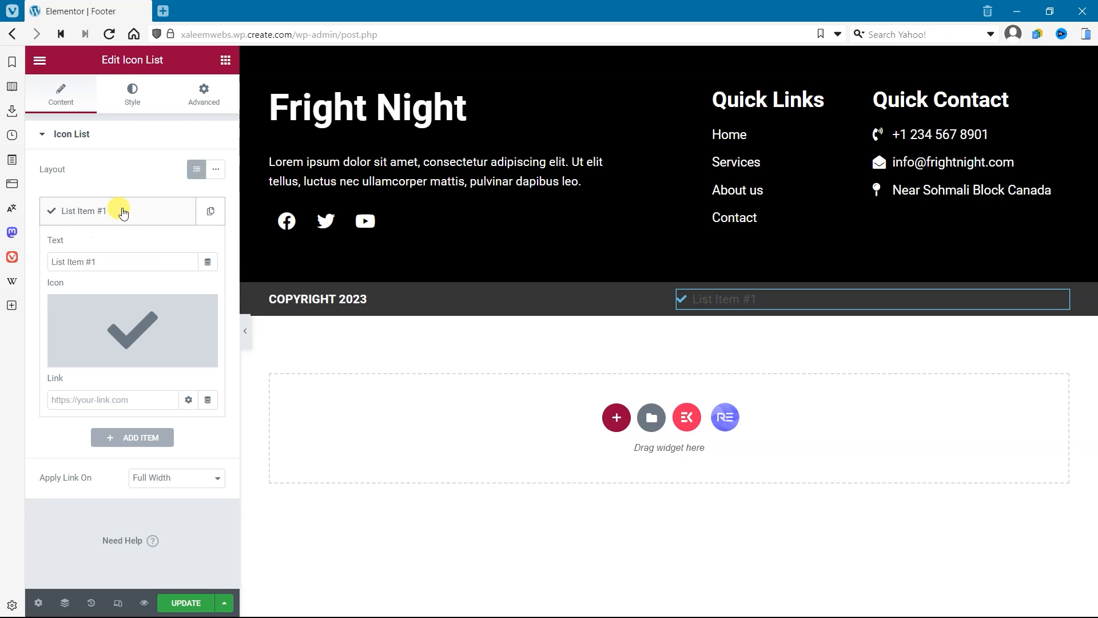
pyautogui.click(216, 177)
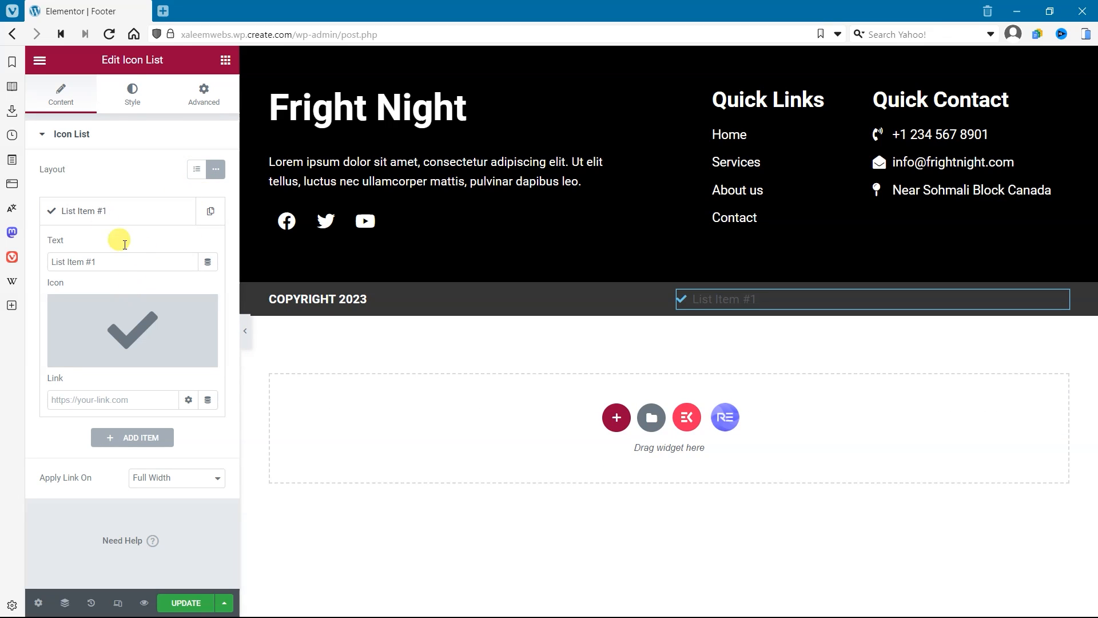
# Step: Remove the remaining list item's icon, change its text to "Privacy Policy" and set its link to #
pyautogui.click(203, 308)
pyautogui.tripleClick(122, 261)
pyautogui.write('Privacy Policy')
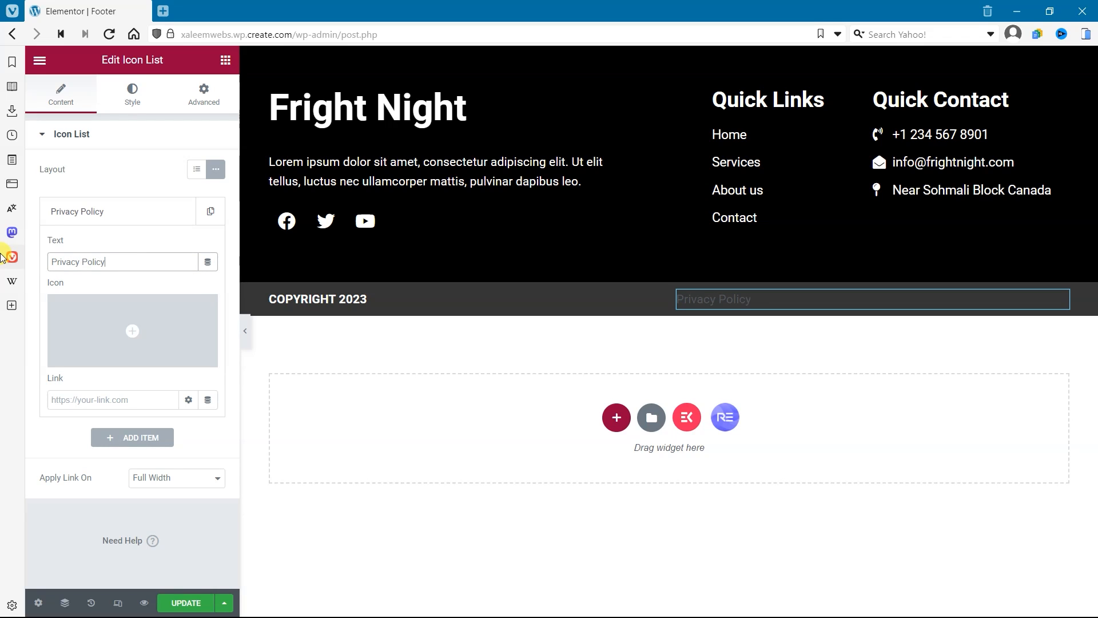
pyautogui.click(126, 400)
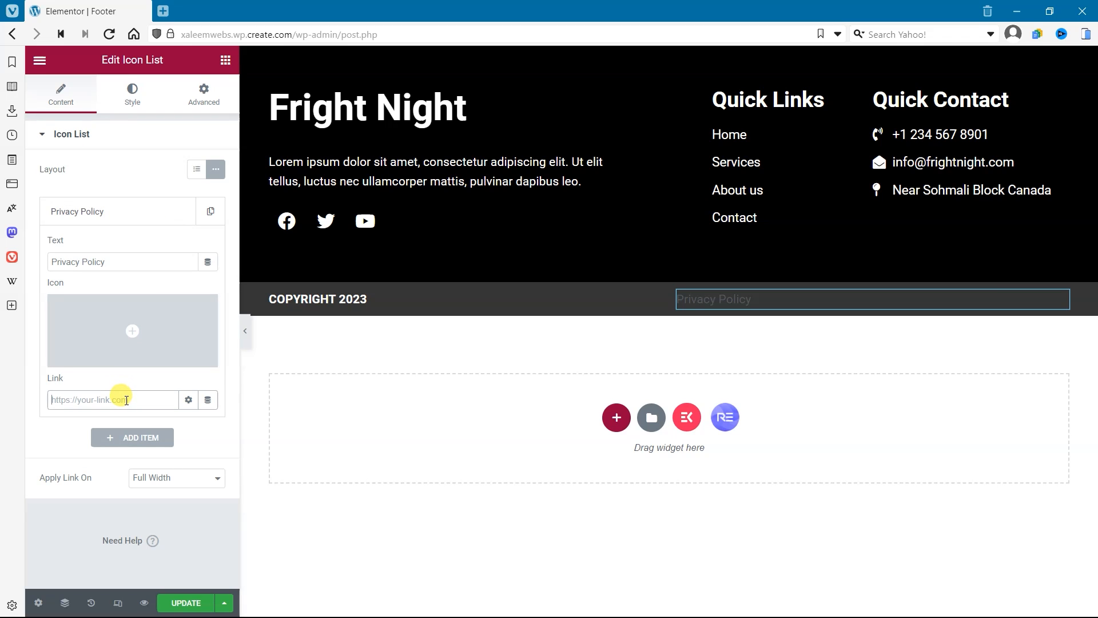
pyautogui.click(118, 211)
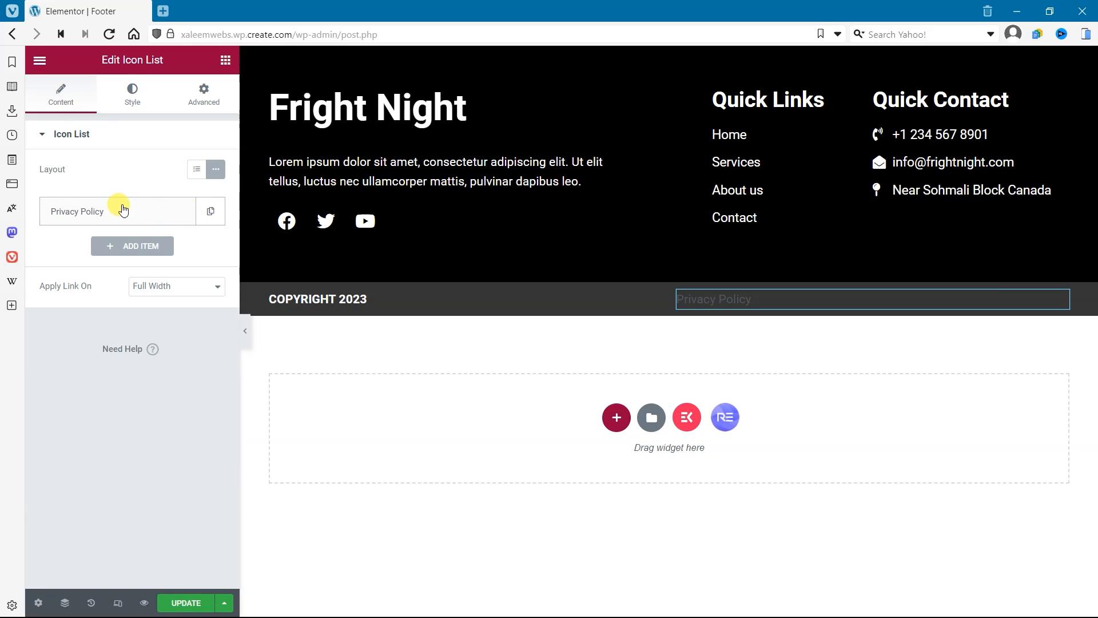
# Step: Duplicate the Privacy Policy item and change the copy's text to "Terms & Condition"
pyautogui.click(213, 215)
pyautogui.click(98, 246)
pyautogui.moveTo(115, 297); pyautogui.dragTo(3, 300)
pyautogui.write('Terms & Condition')
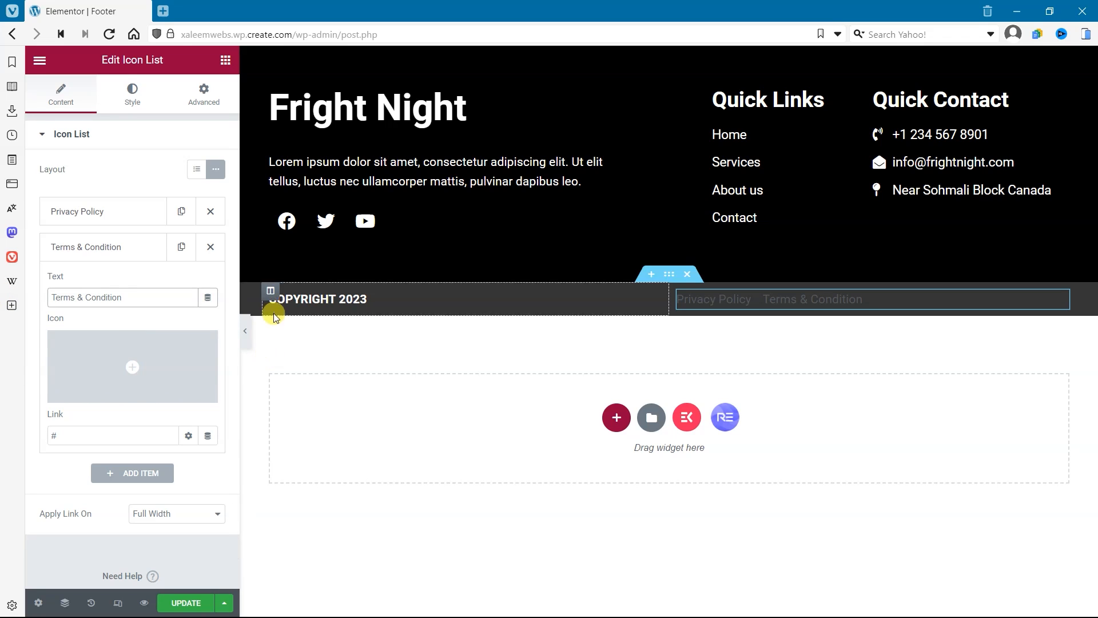
# Step: Align the icon list to the right and set its text colour to the white global colour
pyautogui.click(130, 95)
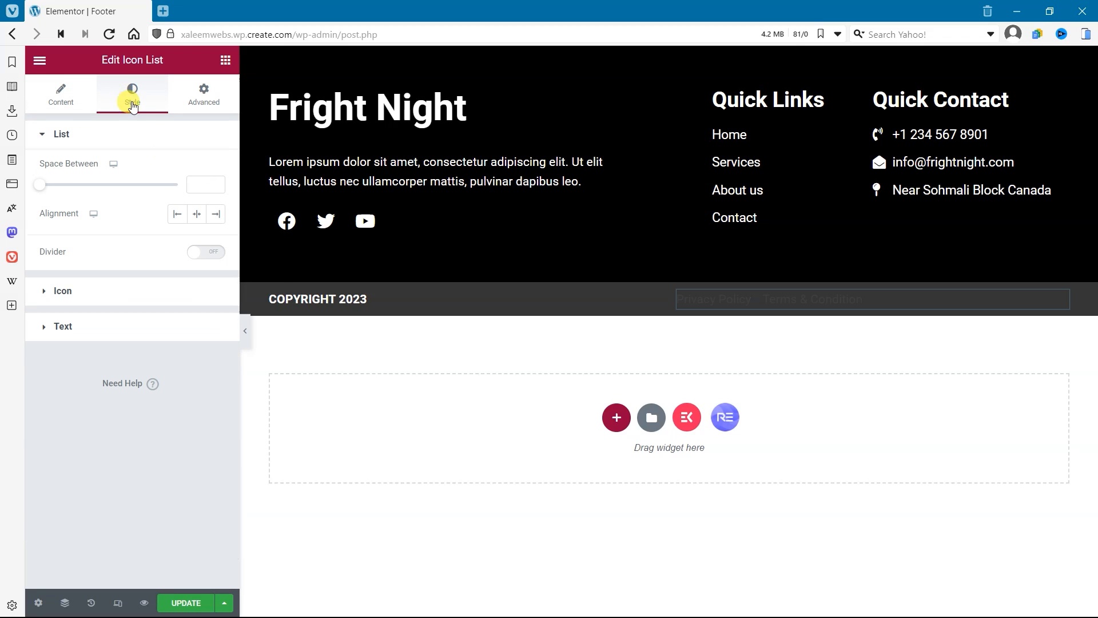
pyautogui.click(215, 213)
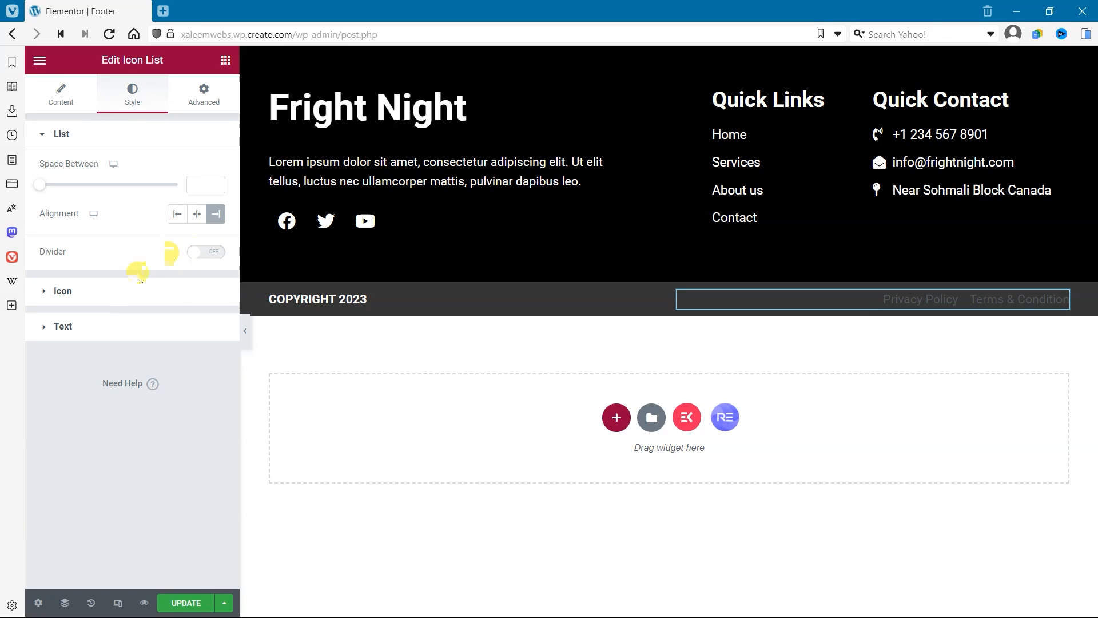
pyautogui.click(102, 326)
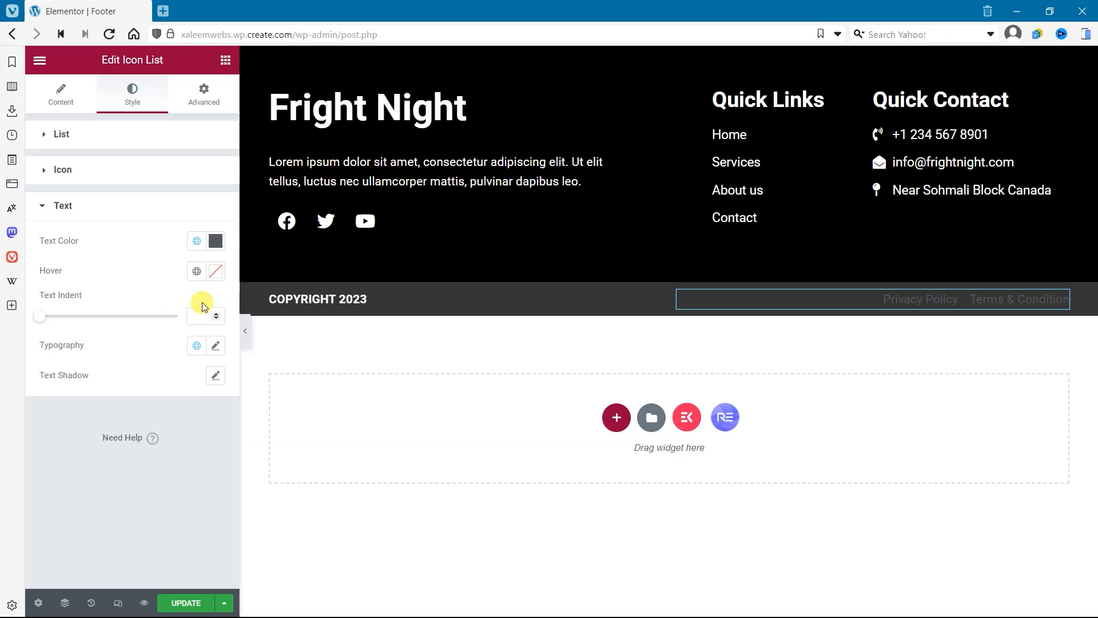
pyautogui.click(200, 247)
pyautogui.click(103, 409)
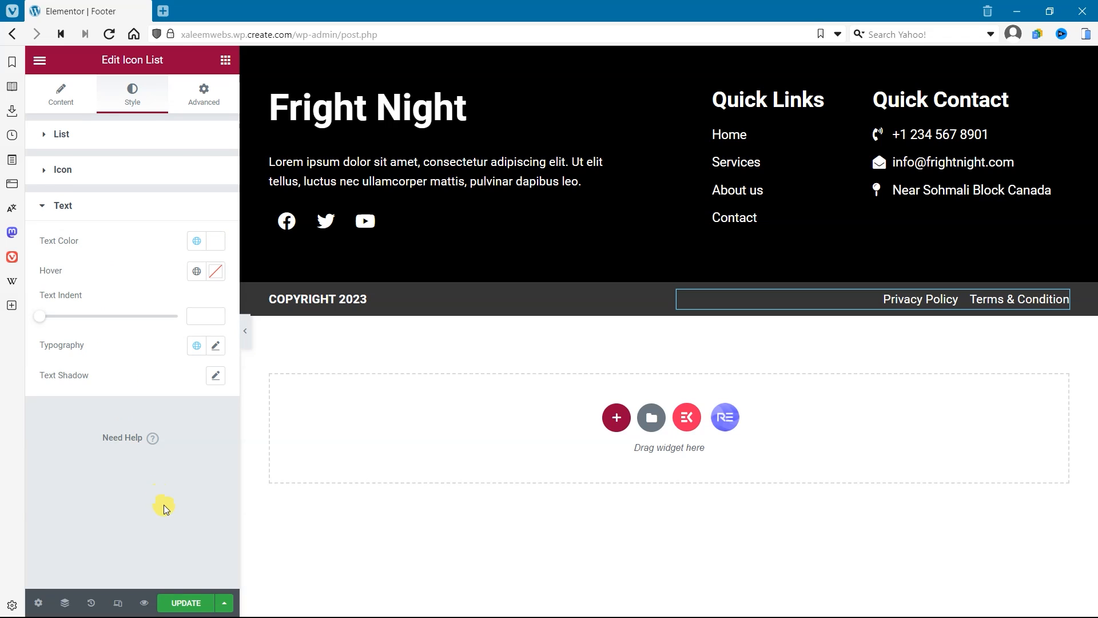
# Step: Turn on the divider between the icon list items and update the footer template
pyautogui.click(150, 136)
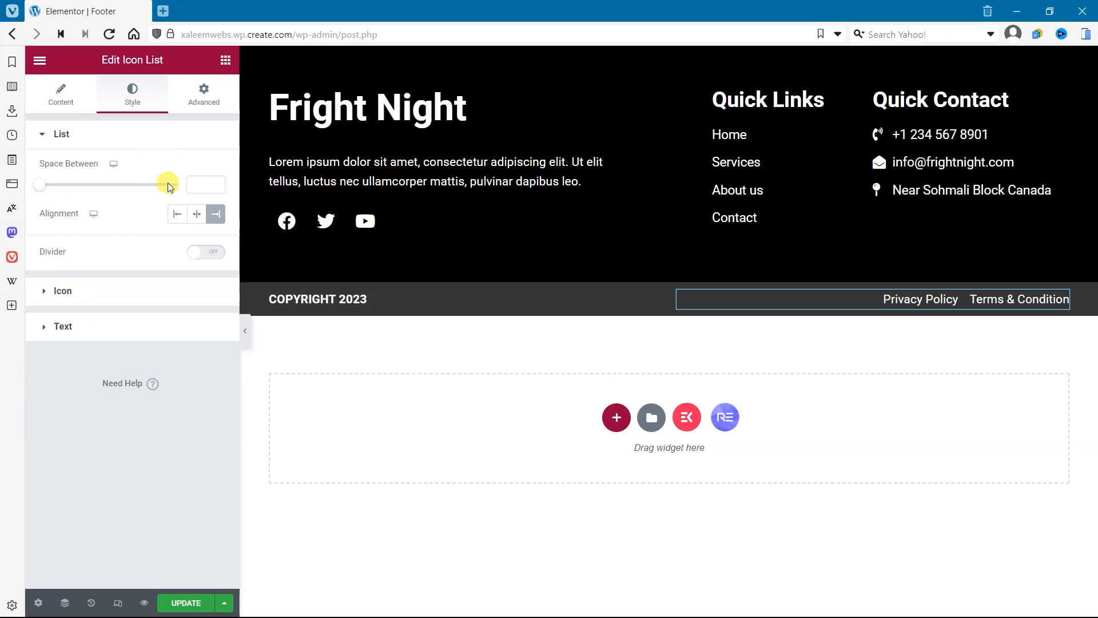
pyautogui.click(215, 253)
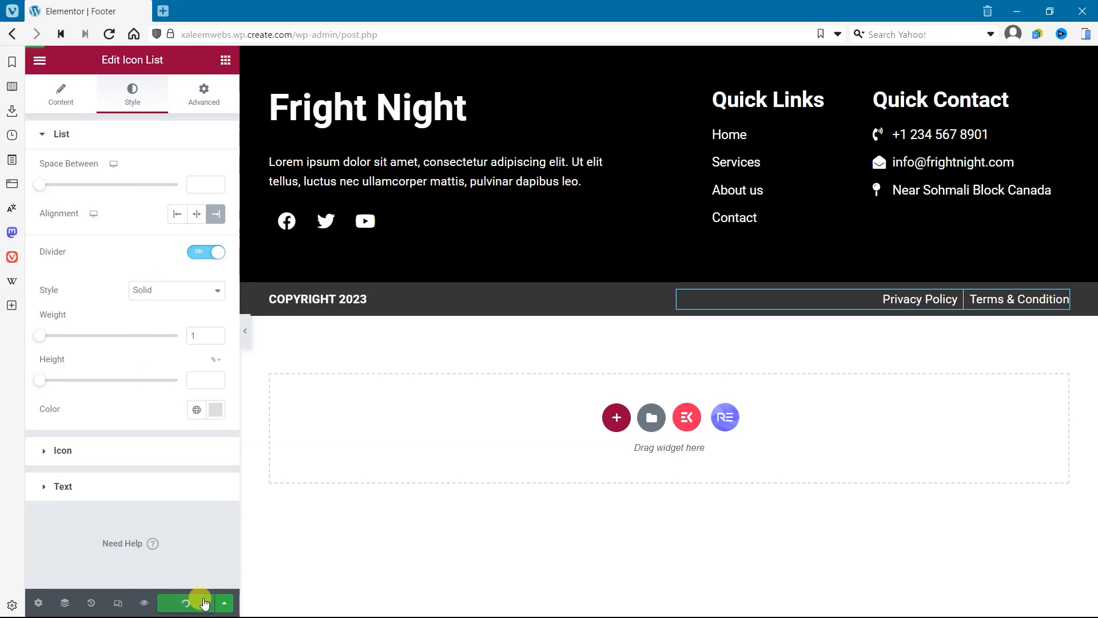
pyautogui.click(488, 521)
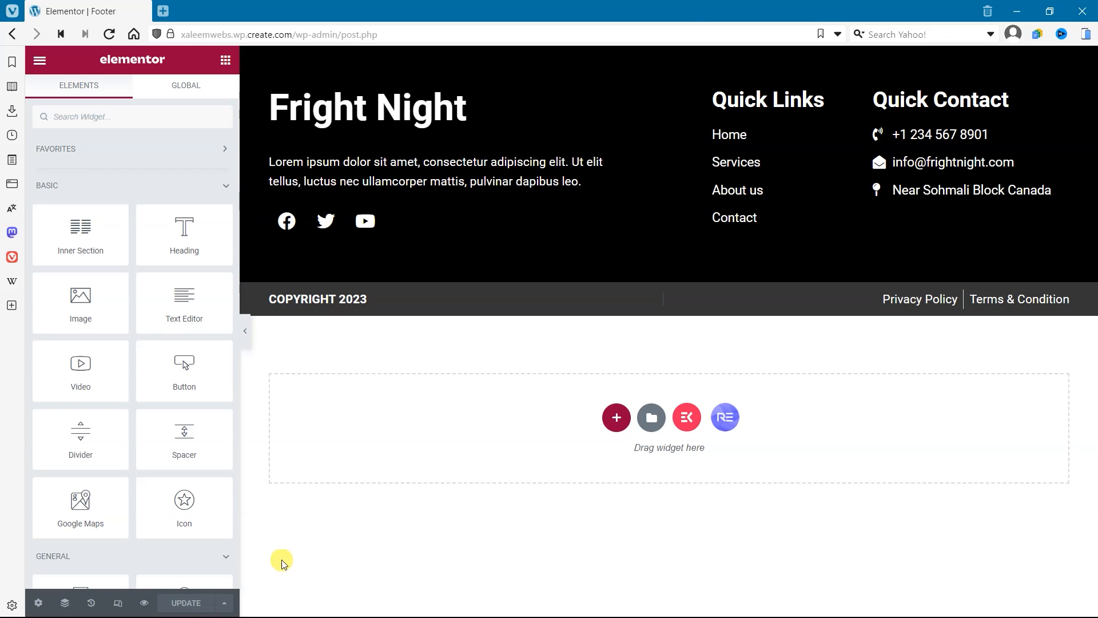
# Step: Exit the Elementor editor and show the Footer templates in the Royal Addons Theme Builder
pyautogui.click(40, 60)
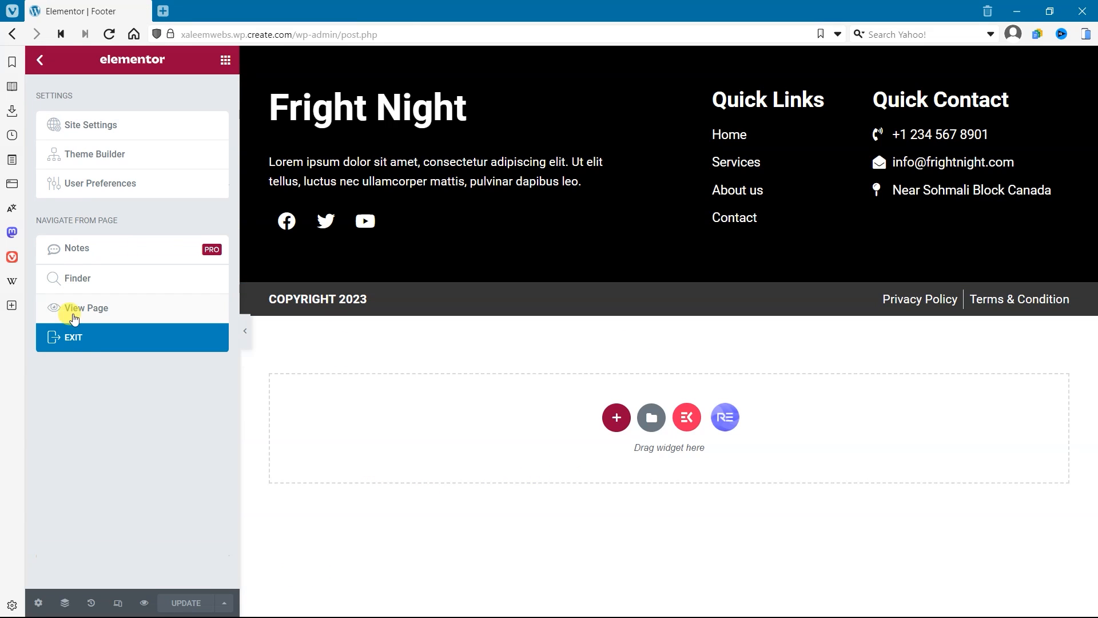
pyautogui.click(73, 339)
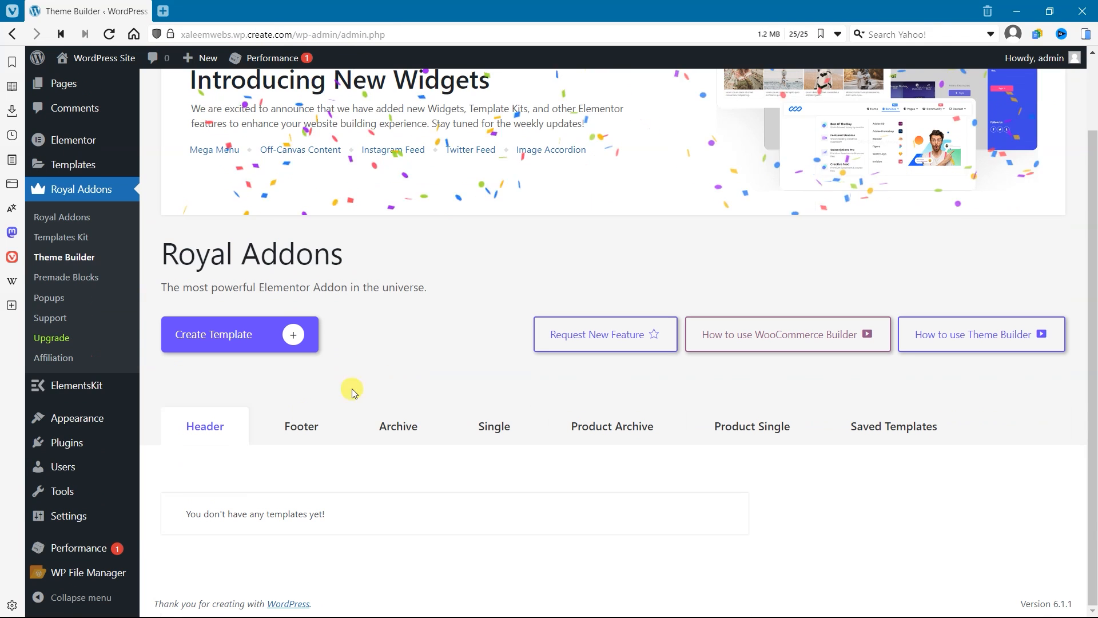
pyautogui.click(297, 422)
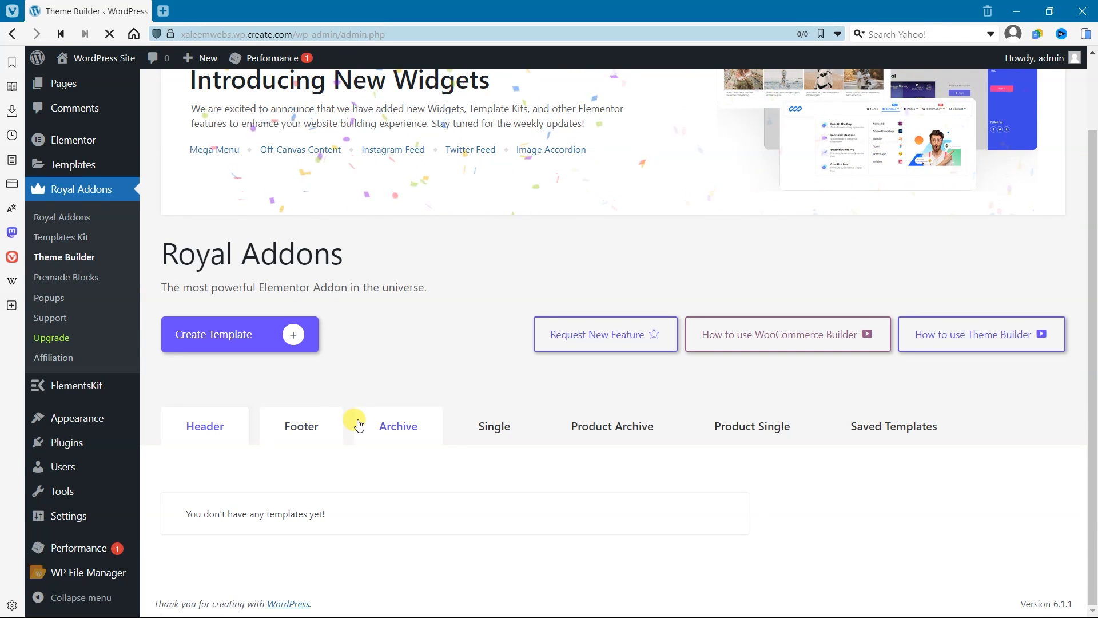
pyautogui.scroll(-2, 399, 501)
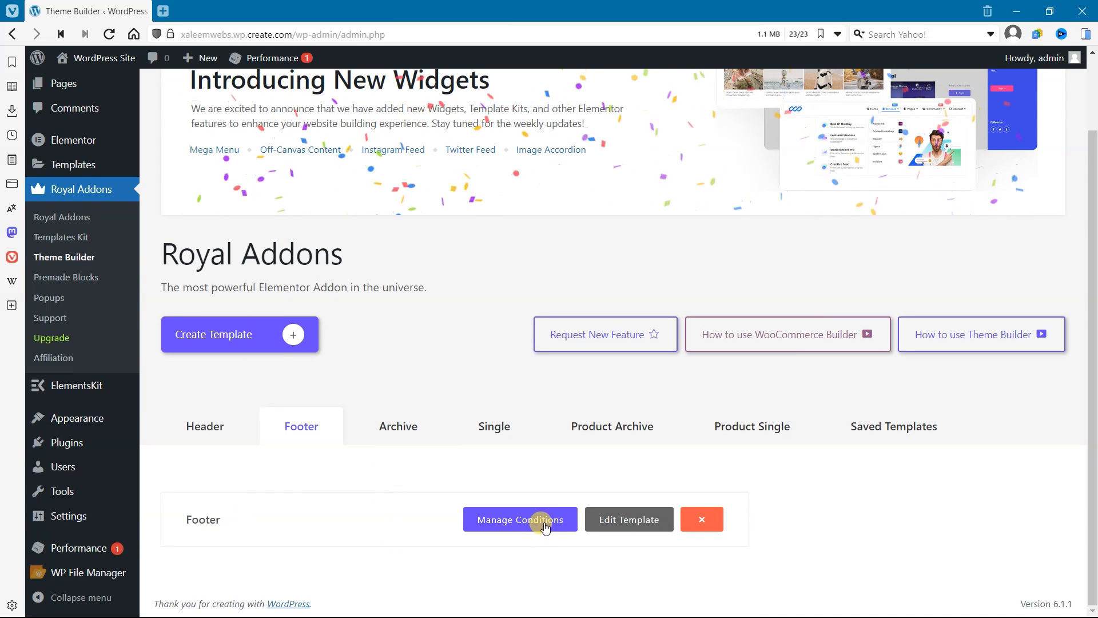
# Step: Open the Footer template's display conditions, add an Entire Site entry and examine the available condition options
pyautogui.click(534, 520)
pyautogui.click(557, 377)
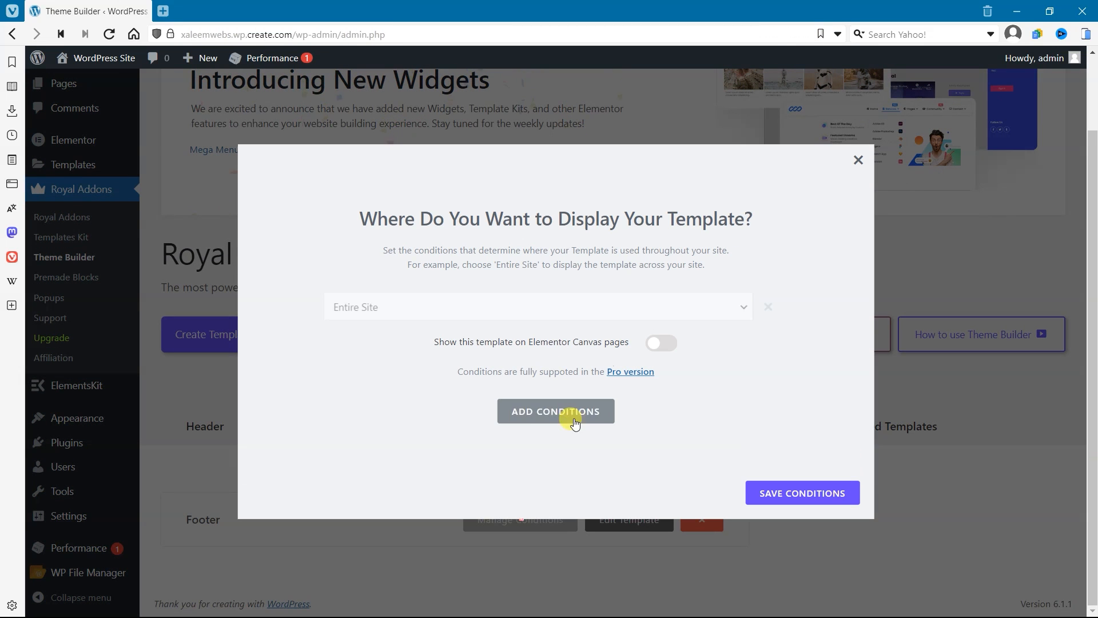
pyautogui.click(729, 307)
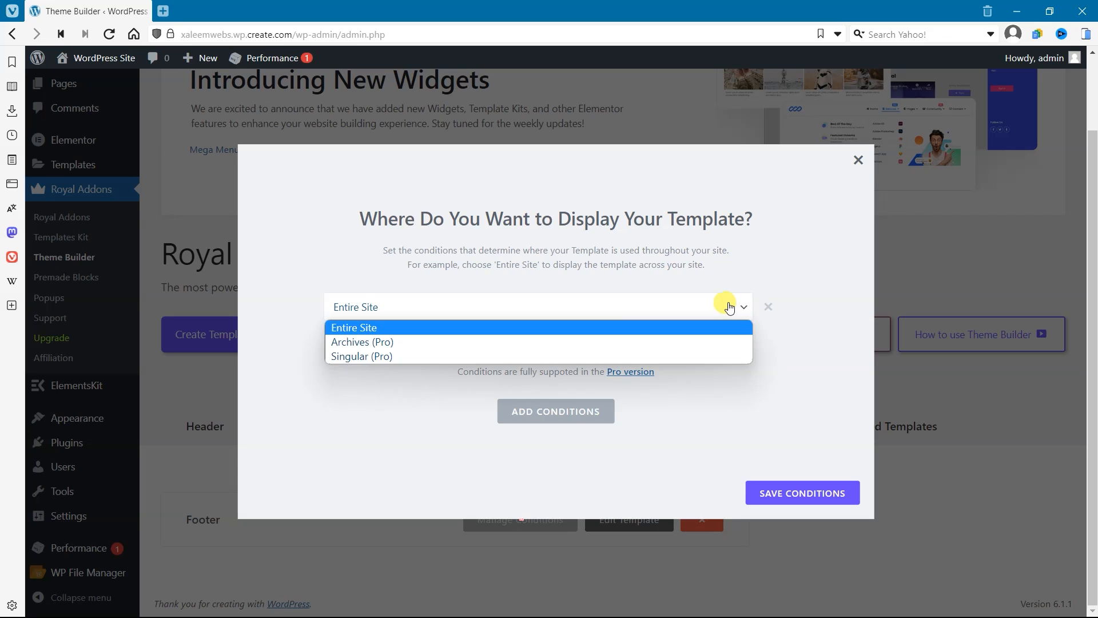
pyautogui.click(679, 308)
pyautogui.click(679, 308)
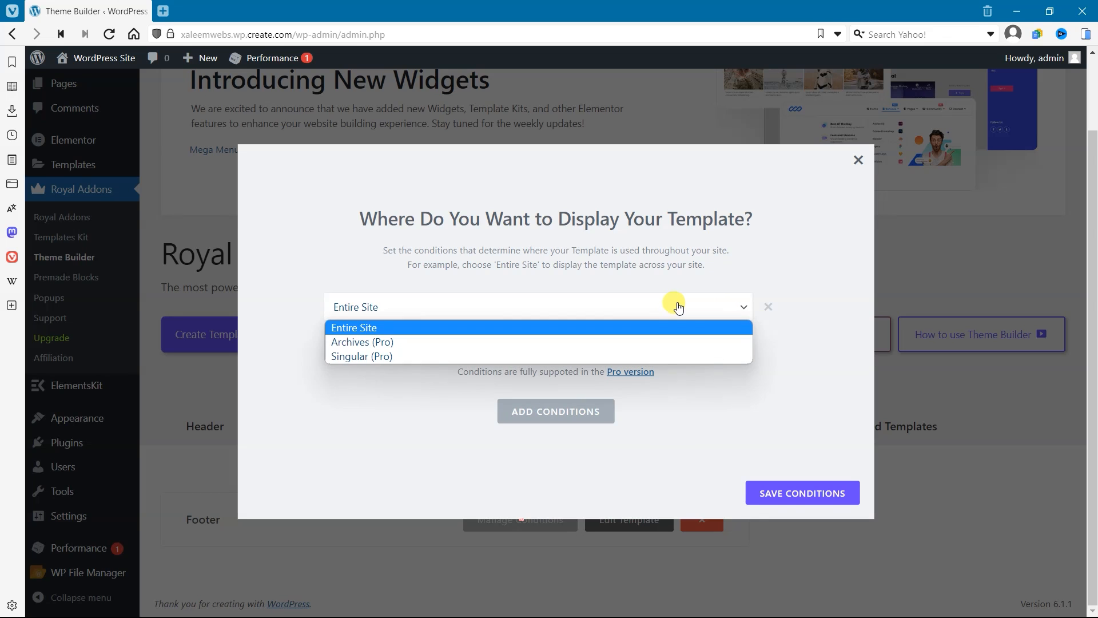
pyautogui.click(736, 306)
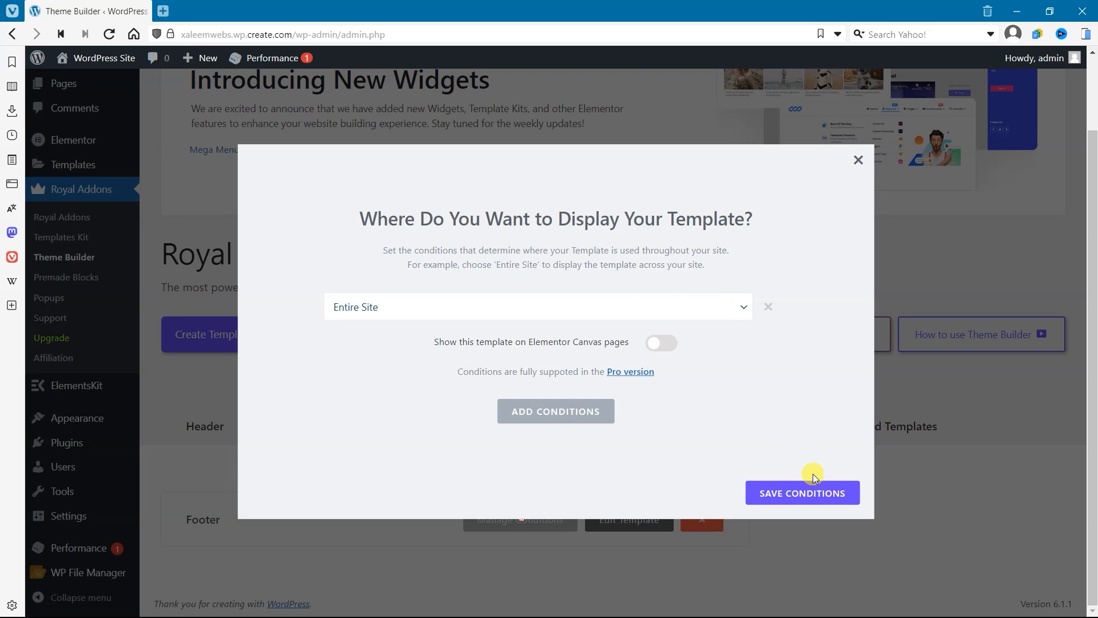
pyautogui.click(591, 527)
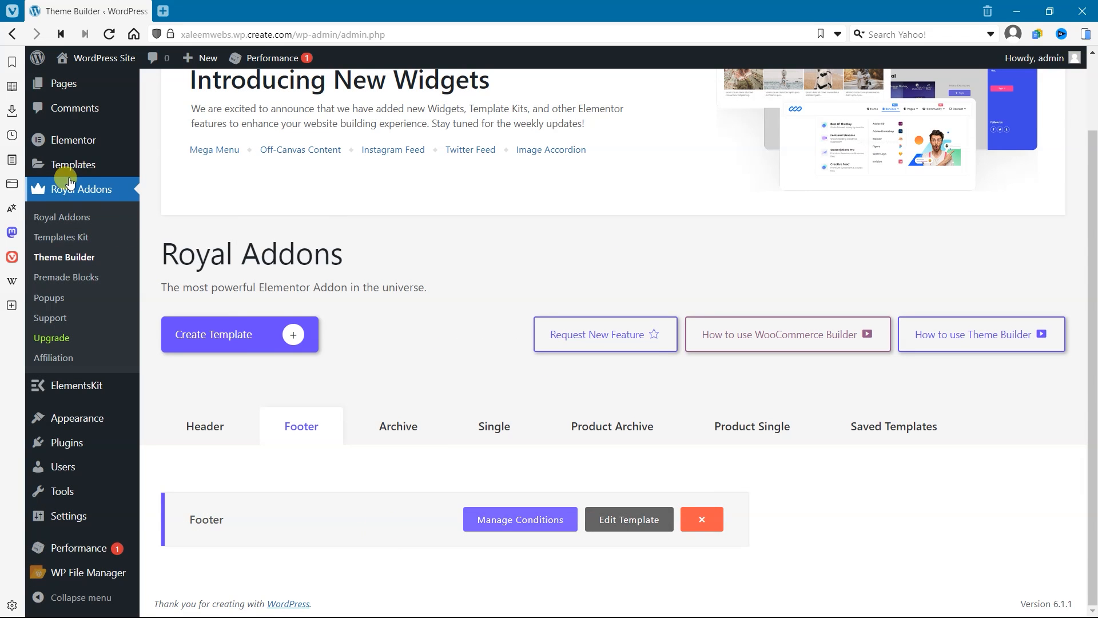
# Step: Open the live site in a new browser tab and check the front page's header and footer areas
pyautogui.rightClick(99, 55)
pyautogui.click(118, 64)
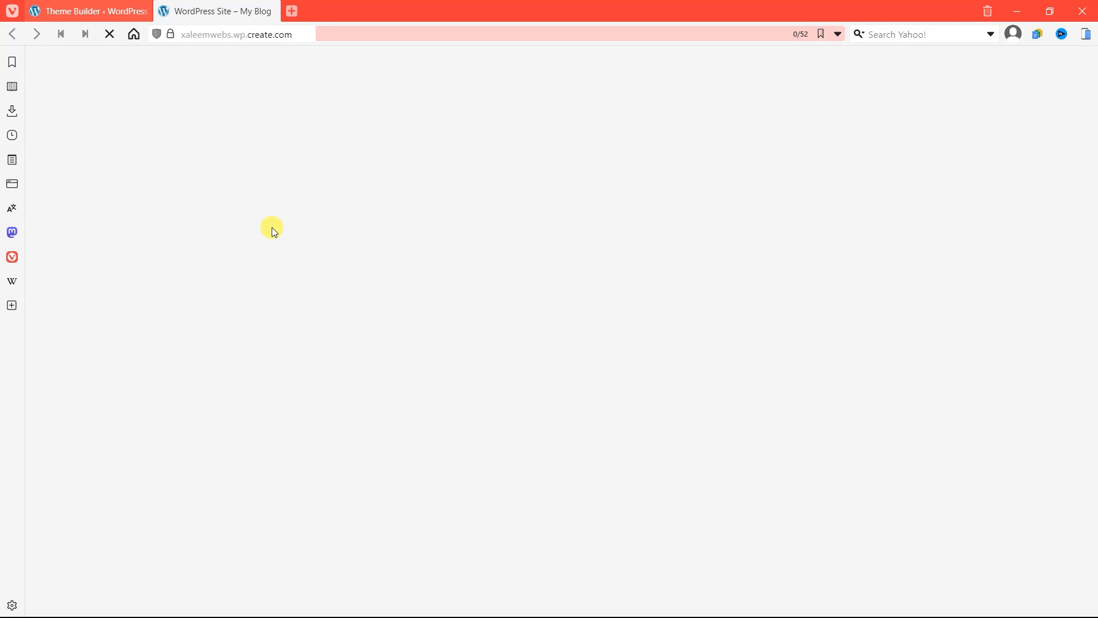
pyautogui.scroll(-5, 282, 338)
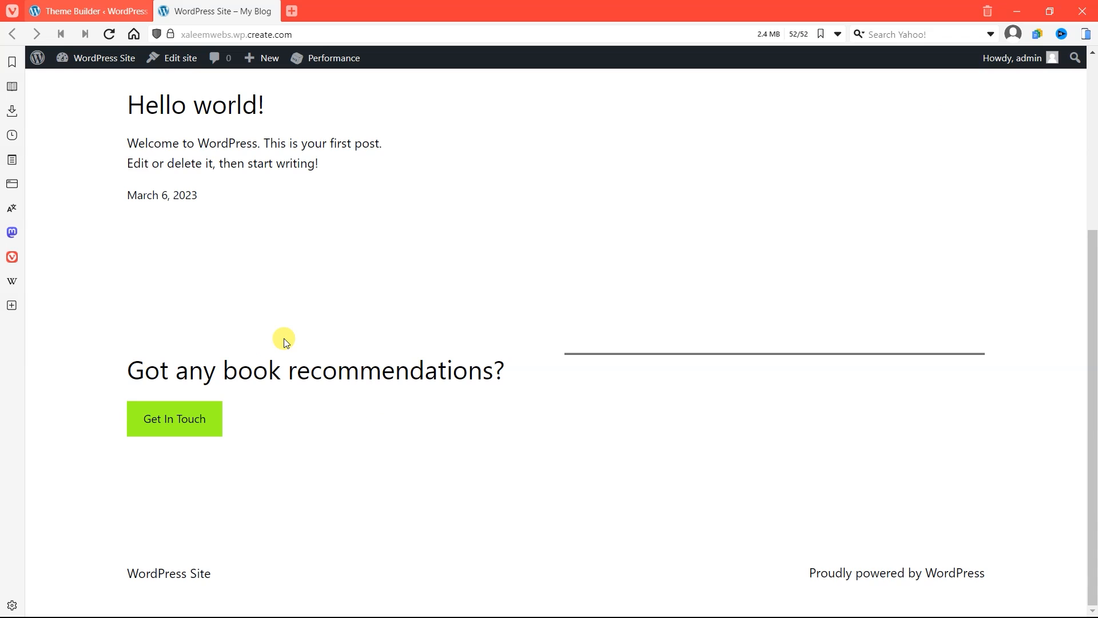
pyautogui.scroll(5, 286, 342)
pyautogui.scroll(-5, 286, 342)
pyautogui.scroll(5, 289, 337)
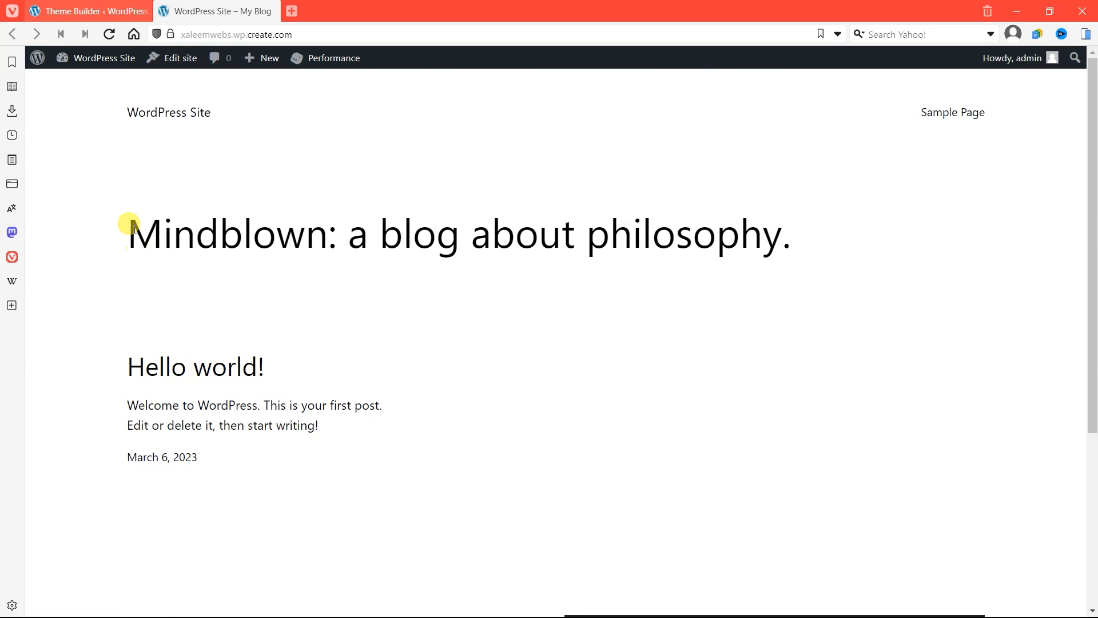
# Step: Add a new page from the WordPress Pages list and open it for editing with Elementor
pyautogui.click(36, 60)
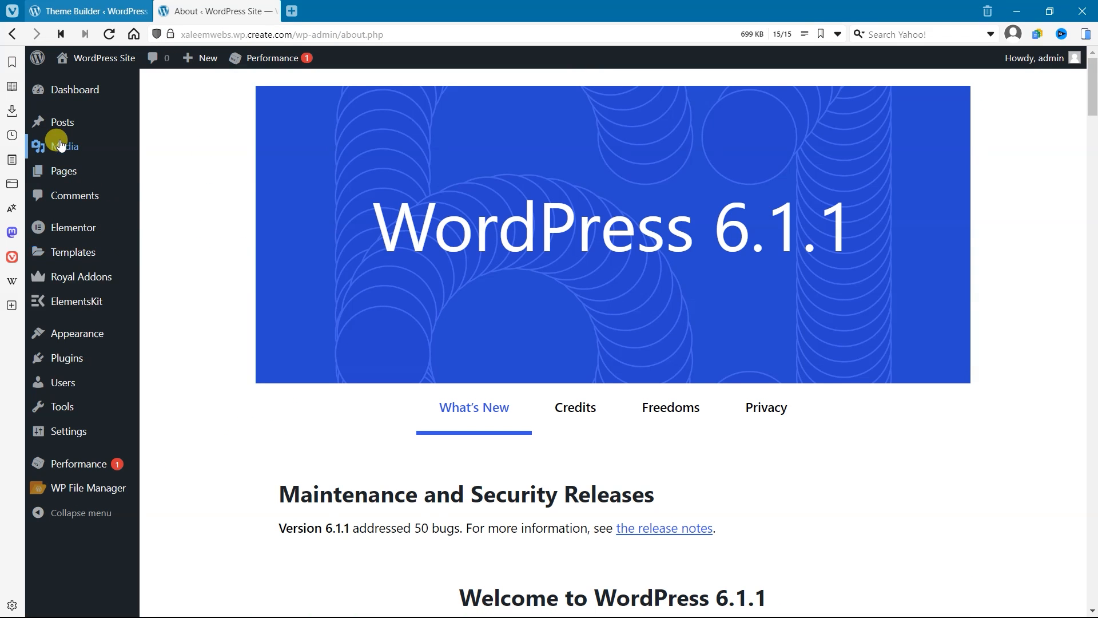
pyautogui.click(85, 175)
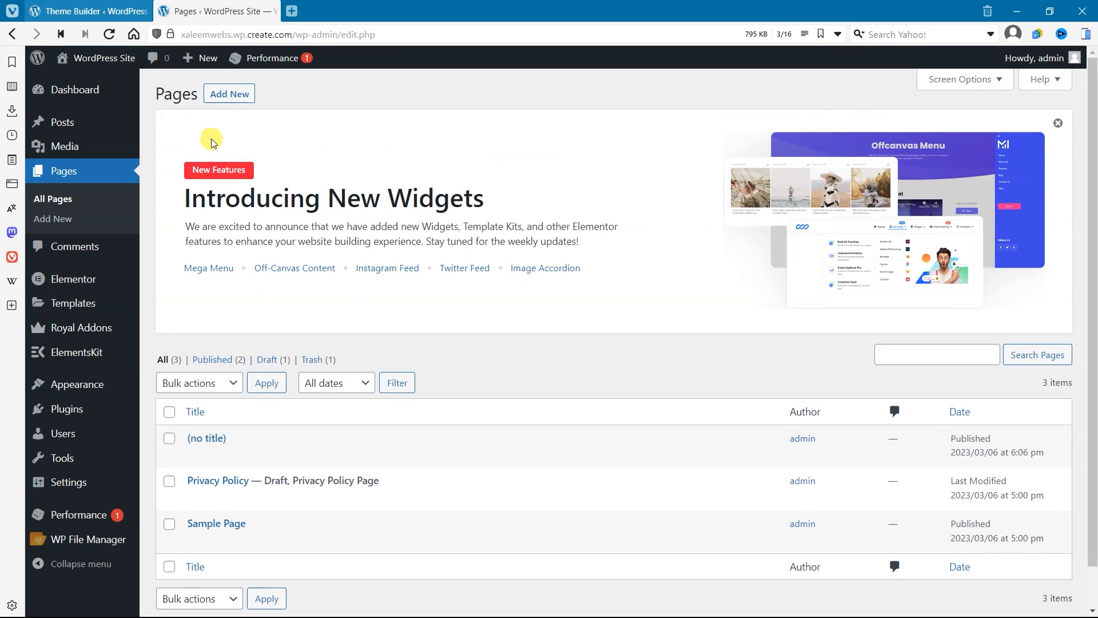
pyautogui.click(214, 96)
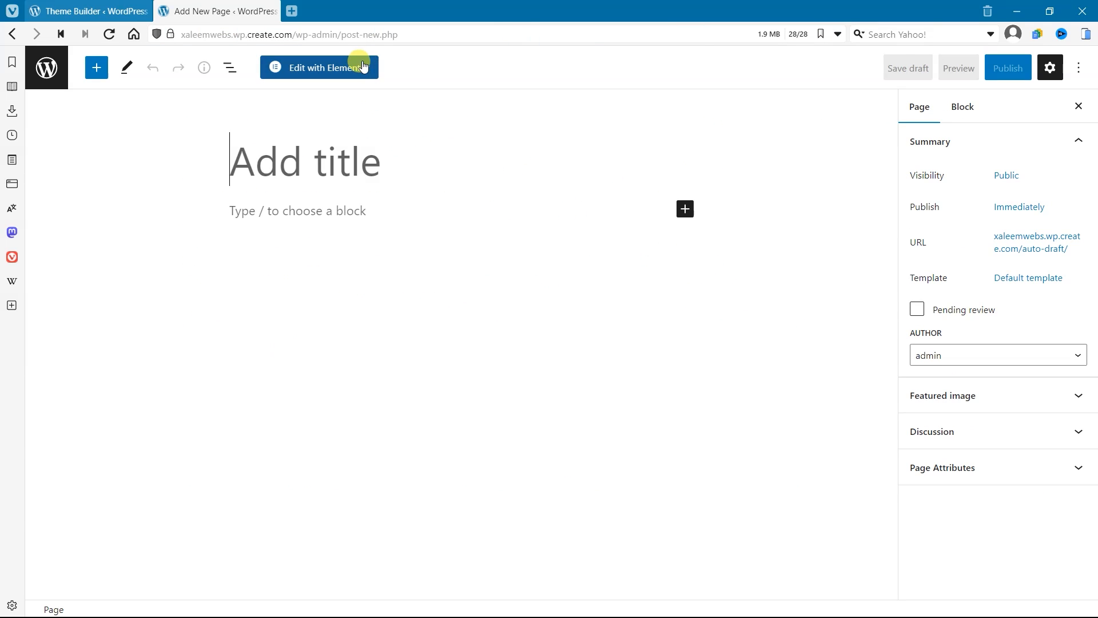
pyautogui.click(363, 66)
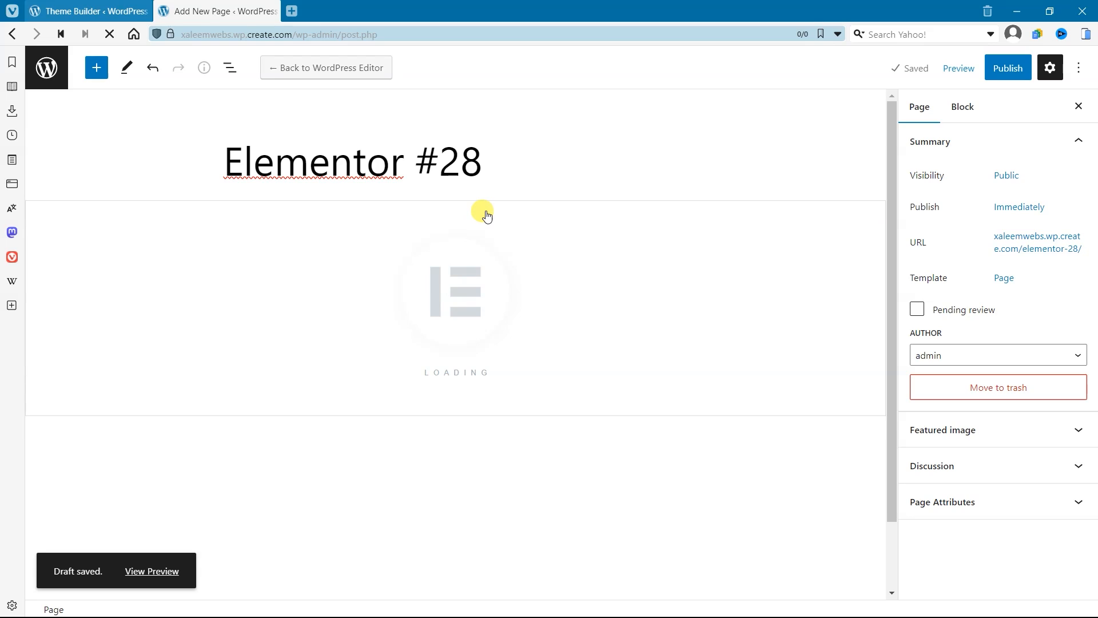
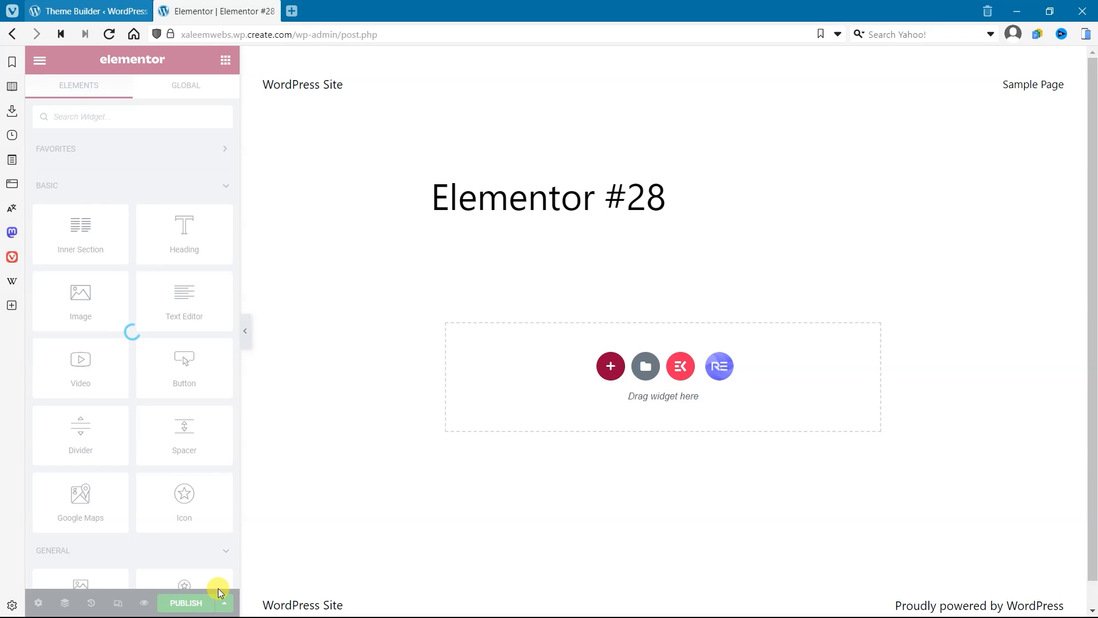
# Step: Change the new page's layout from the default to a full-width layout in its page settings
pyautogui.scroll(-1, 439, 512)
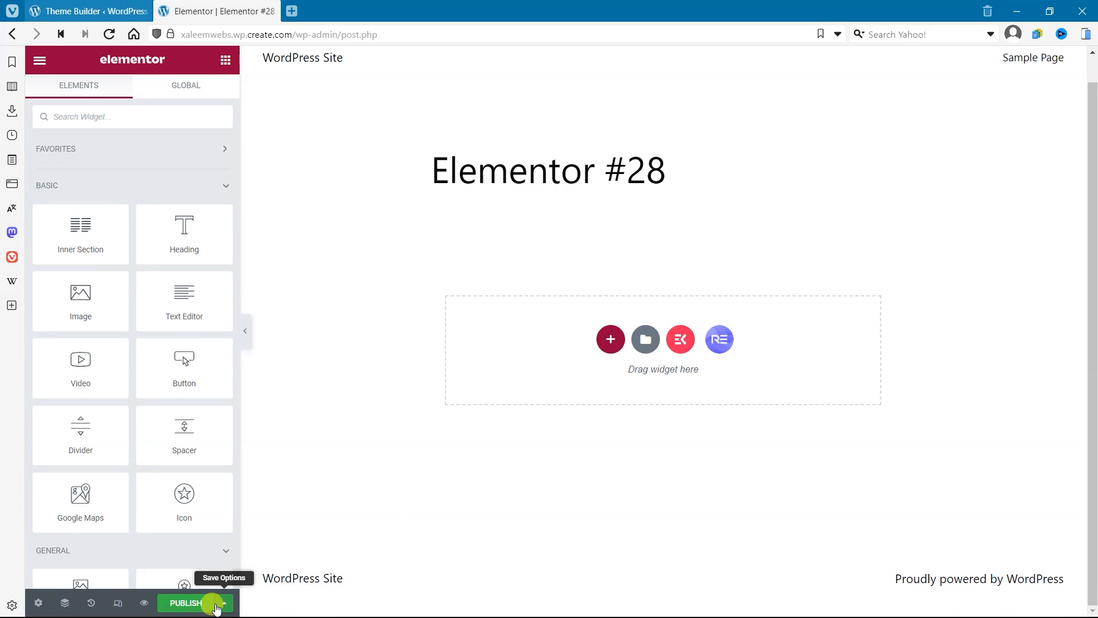
pyautogui.click(39, 603)
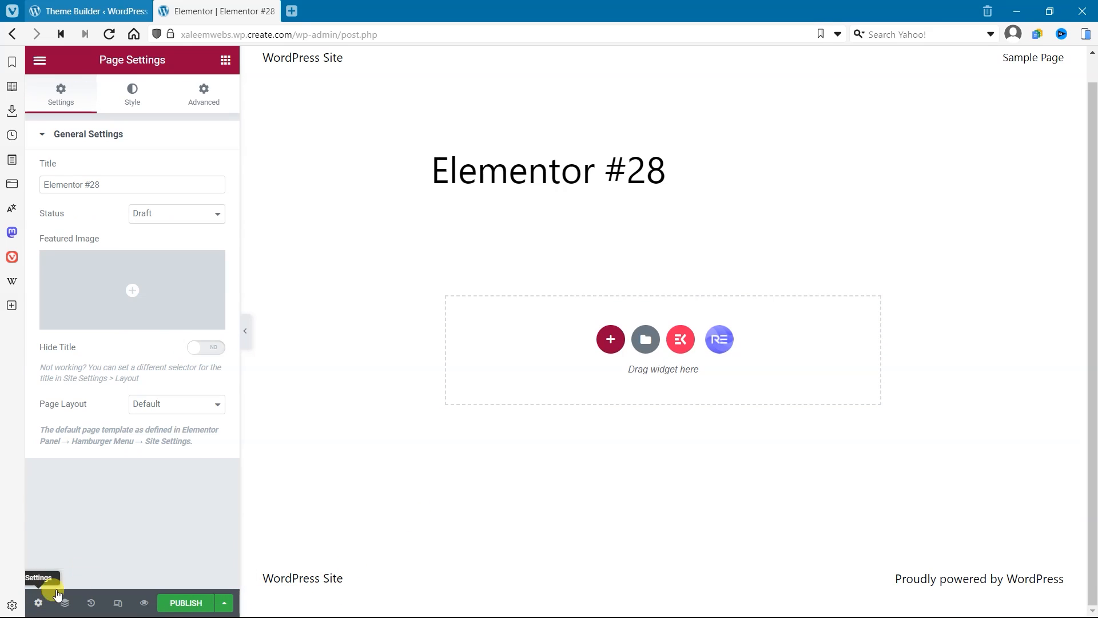
pyautogui.click(200, 412)
pyautogui.click(185, 448)
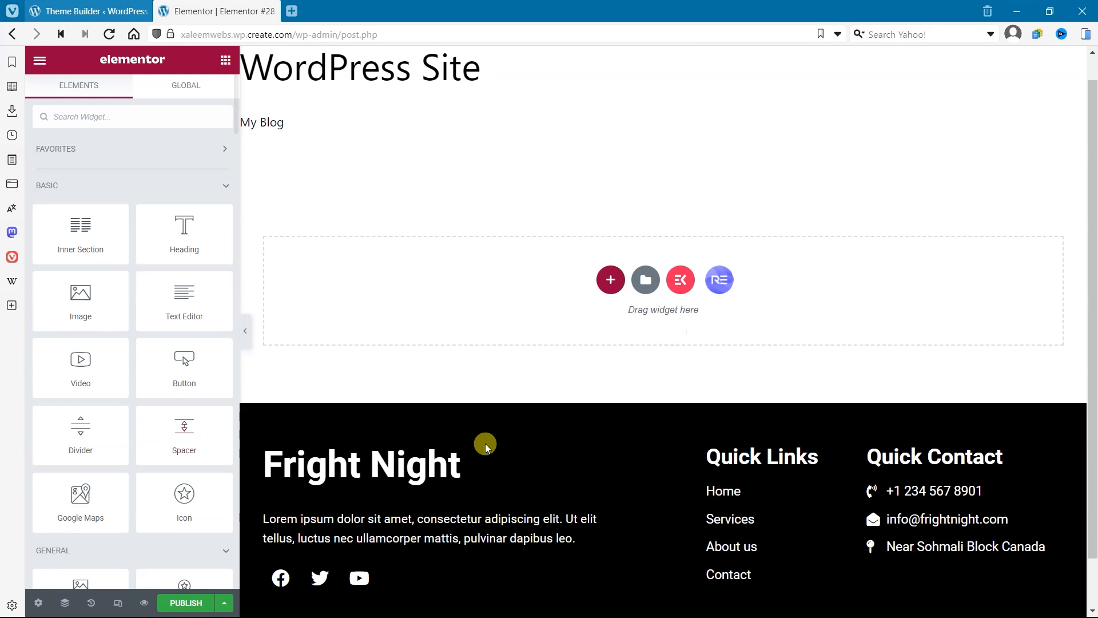
# Step: Publish the new page and preview it to check the Fright Night footer
pyautogui.scroll(-2, 482, 427)
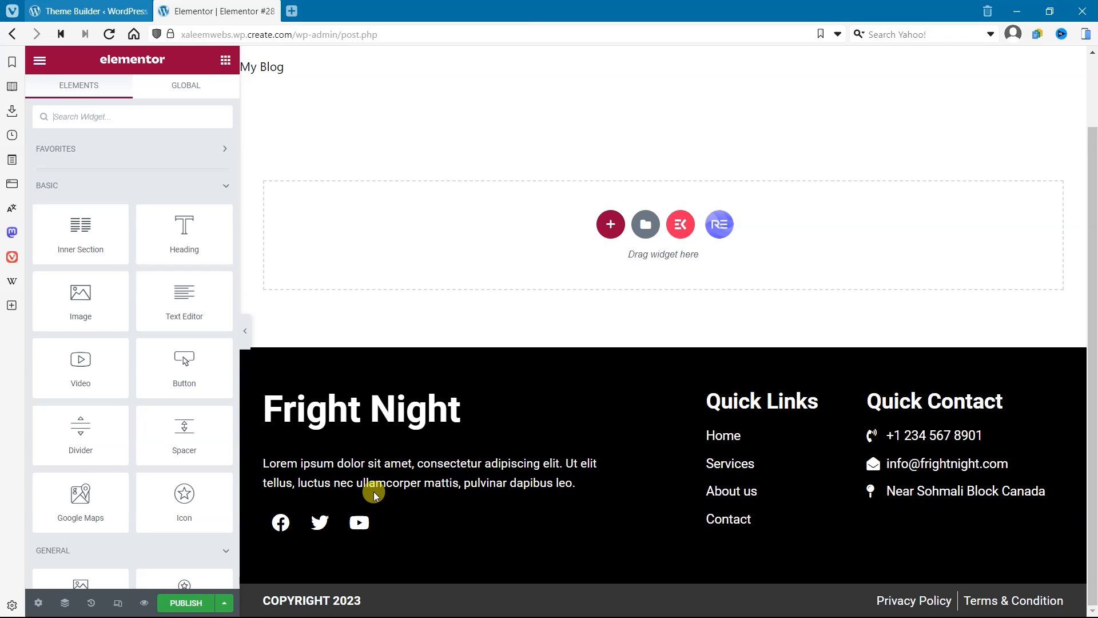
pyautogui.click(188, 603)
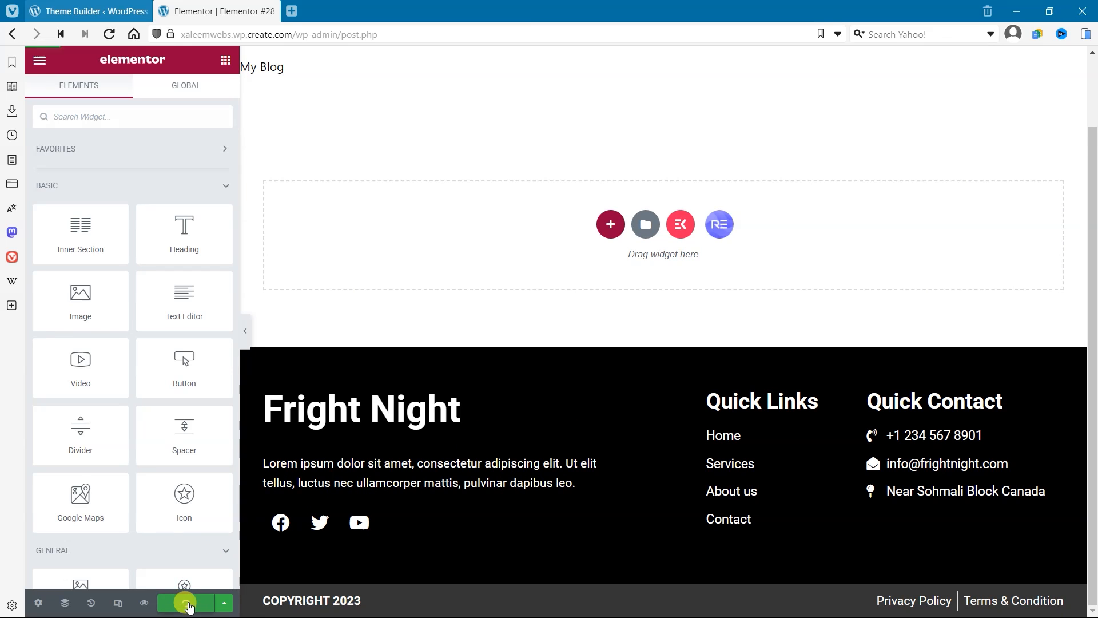
pyautogui.click(145, 603)
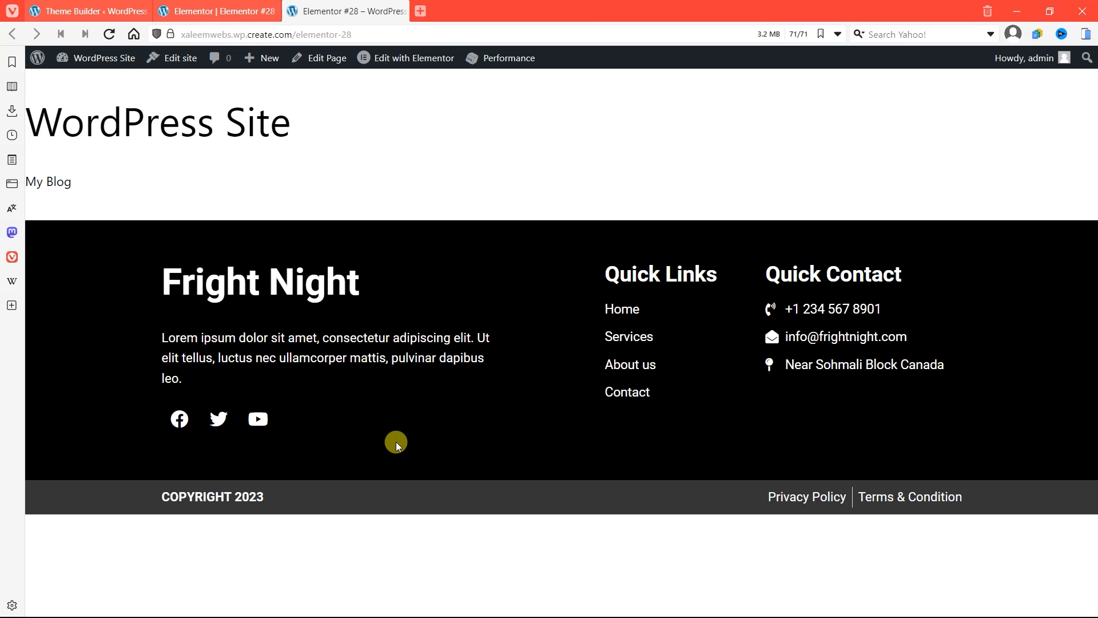
# Step: Return to the Royal Addons Theme Builder, reload it and create a header template titled "Header"
pyautogui.click(109, 10)
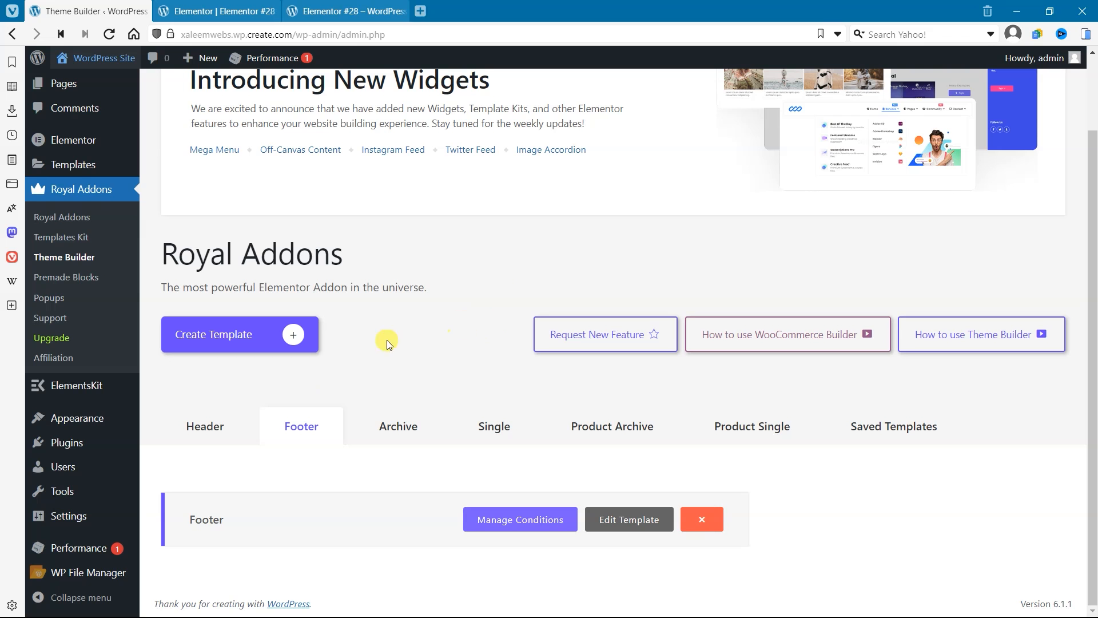
pyautogui.click(253, 442)
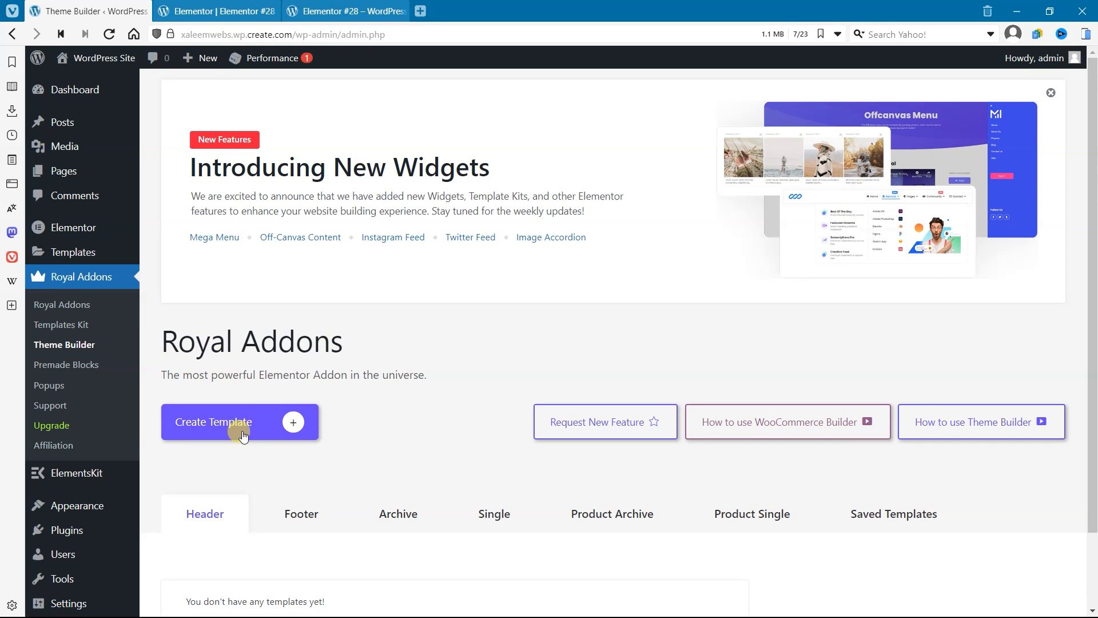
pyautogui.click(252, 422)
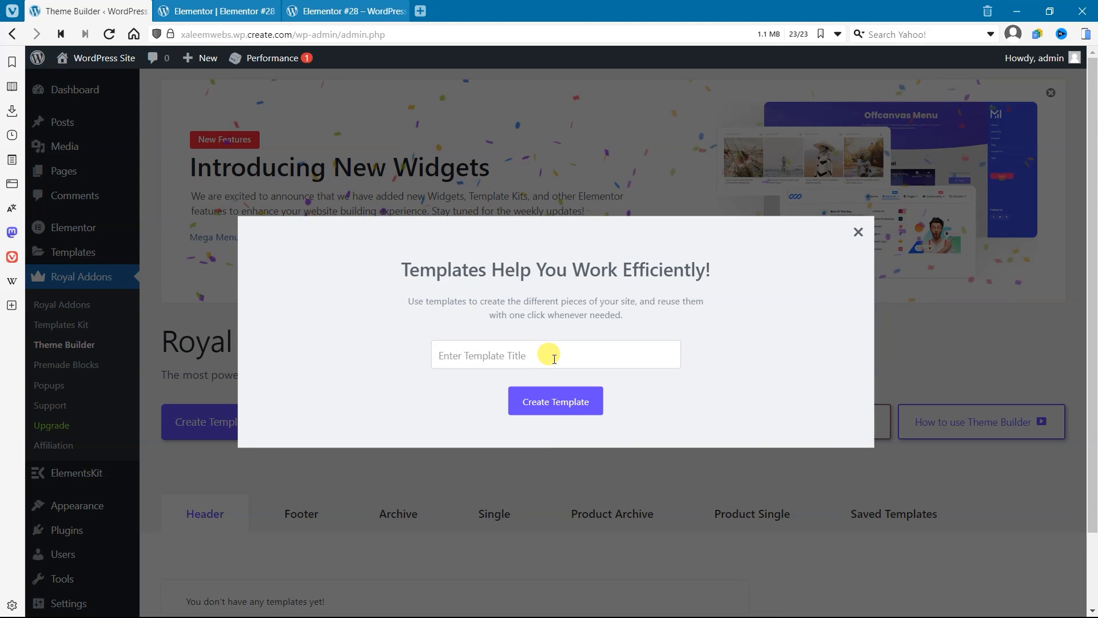
pyautogui.click(553, 357)
pyautogui.write('Header')
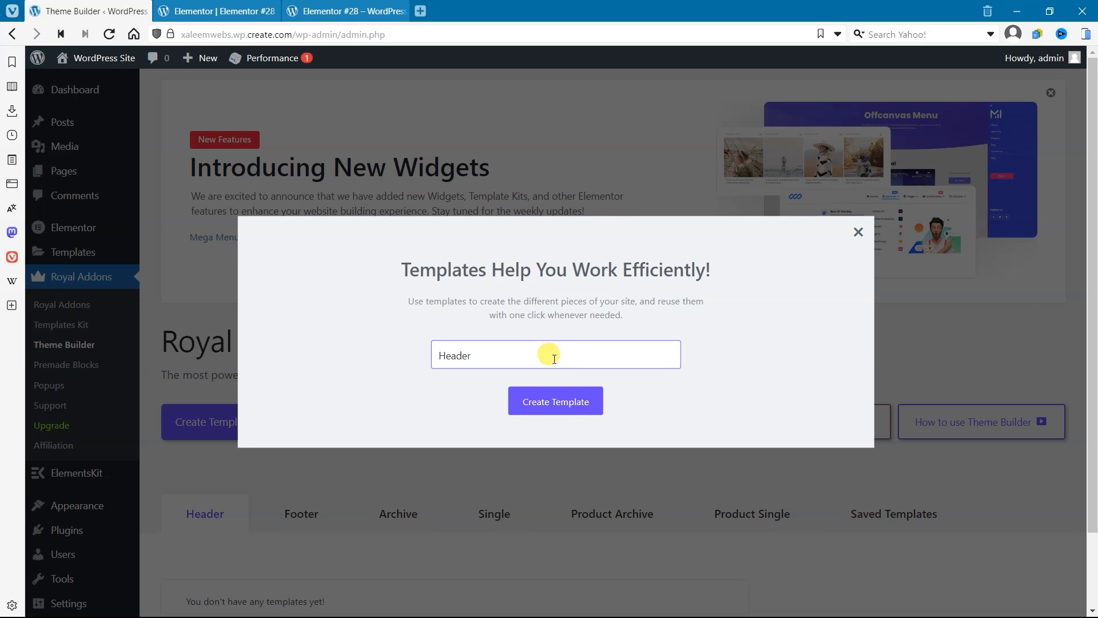
pyautogui.click(568, 416)
pyautogui.click(572, 402)
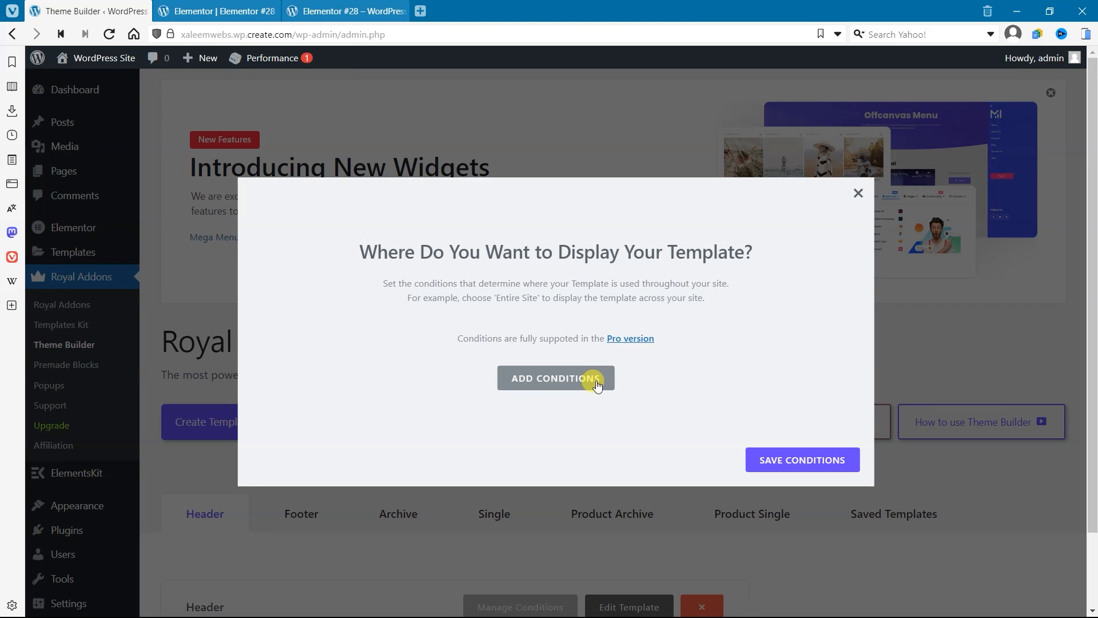
# Step: Save an Entire Site display condition for the Header template and open the template for editing in Elementor
pyautogui.click(596, 385)
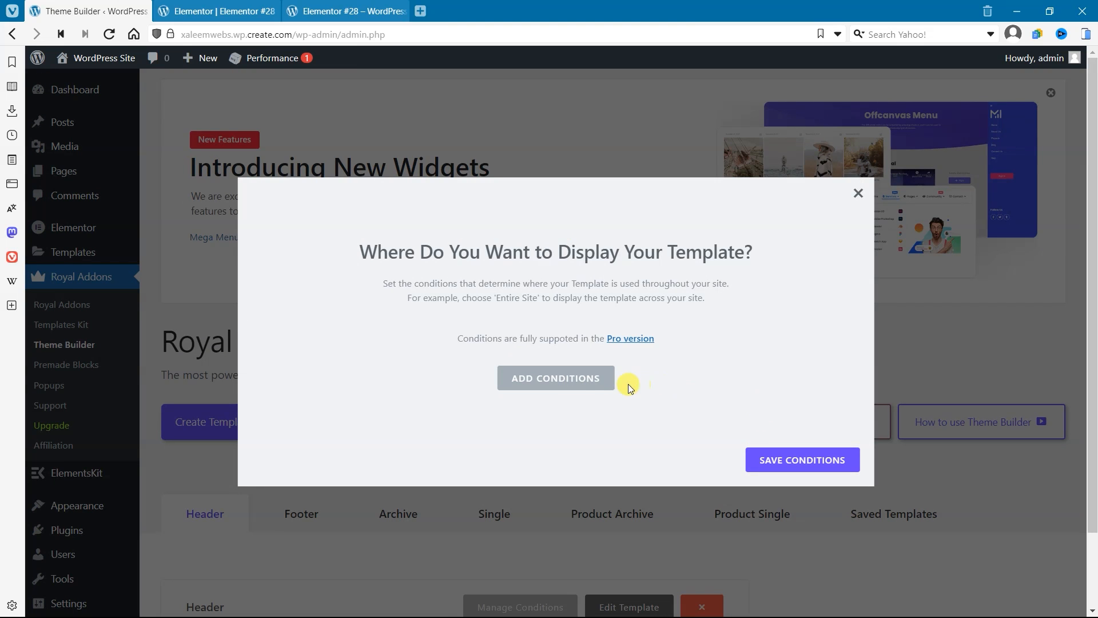
pyautogui.press('Escape')
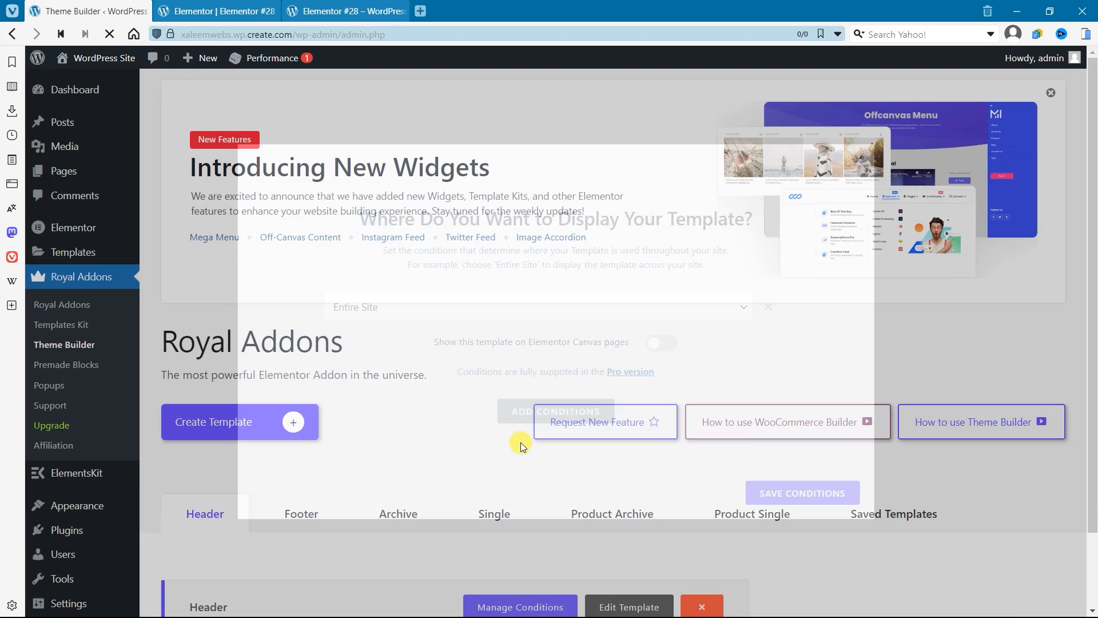
pyautogui.scroll(-2, 381, 448)
pyautogui.click(629, 520)
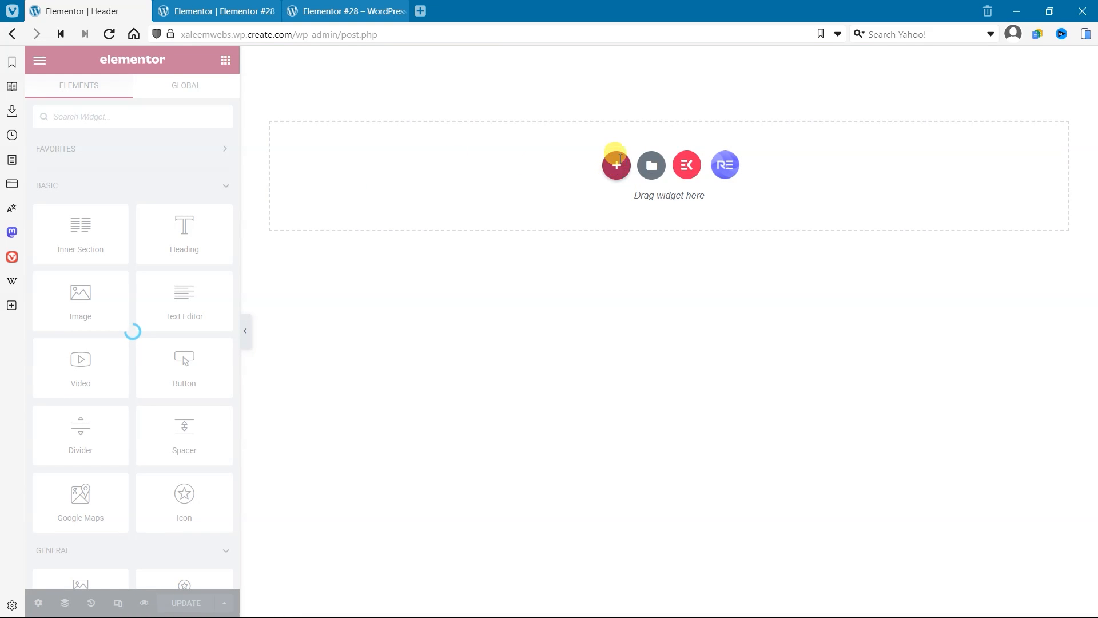
# Step: Add a two-column section to the header template and give it a solid black background (#000000)
pyautogui.click(616, 165)
pyautogui.click(582, 220)
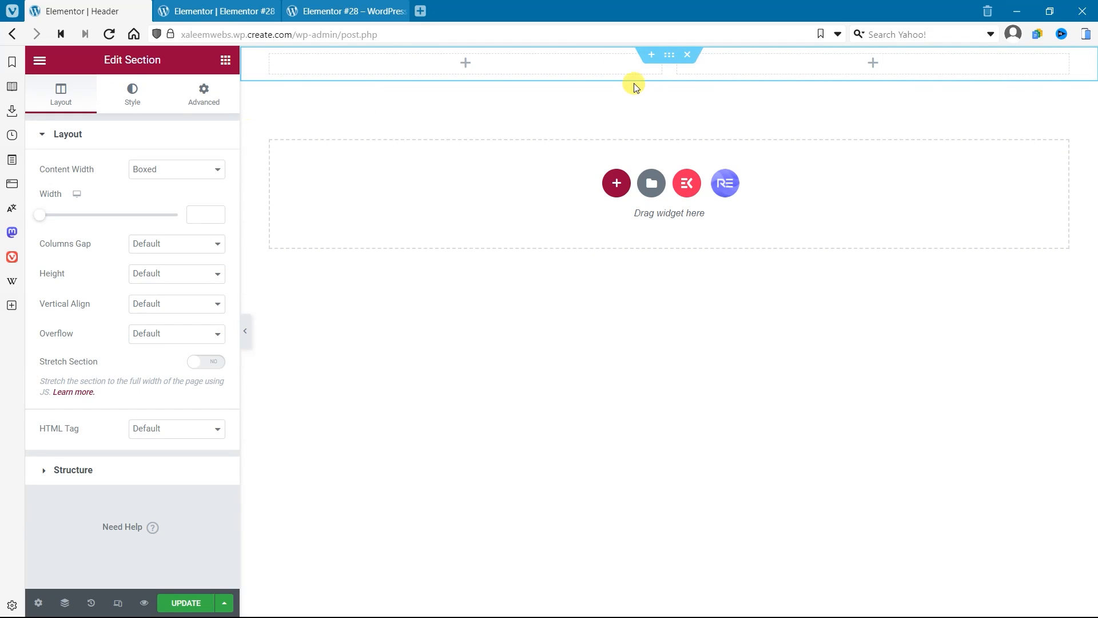
pyautogui.click(132, 93)
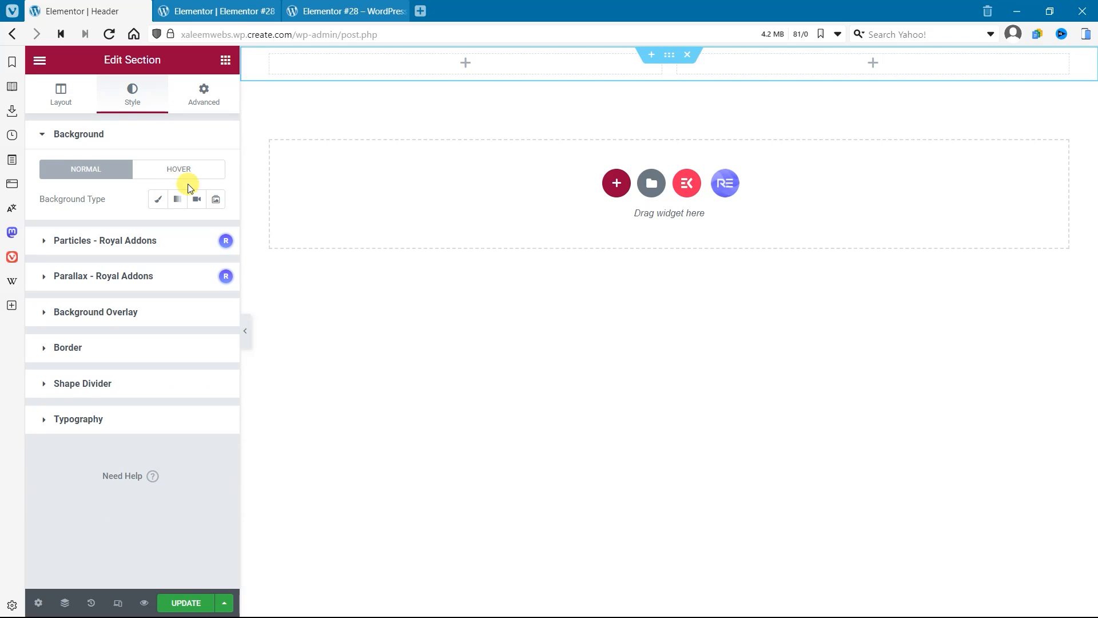
pyautogui.click(158, 199)
pyautogui.click(198, 231)
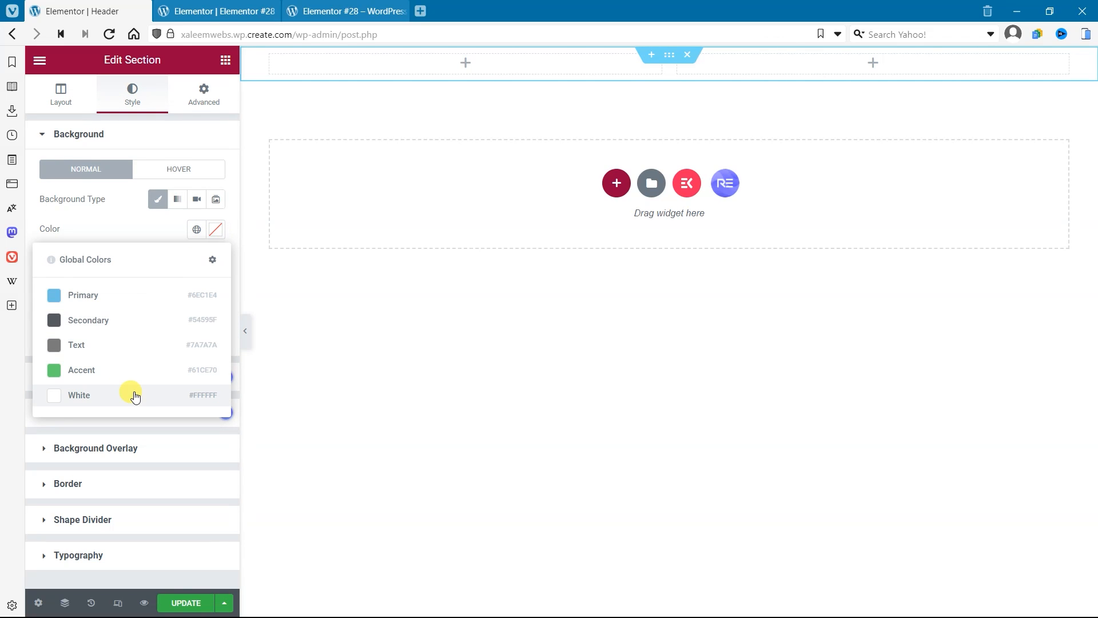
pyautogui.click(215, 230)
pyautogui.click(216, 230)
pyautogui.moveTo(123, 331); pyautogui.dragTo(1, 450)
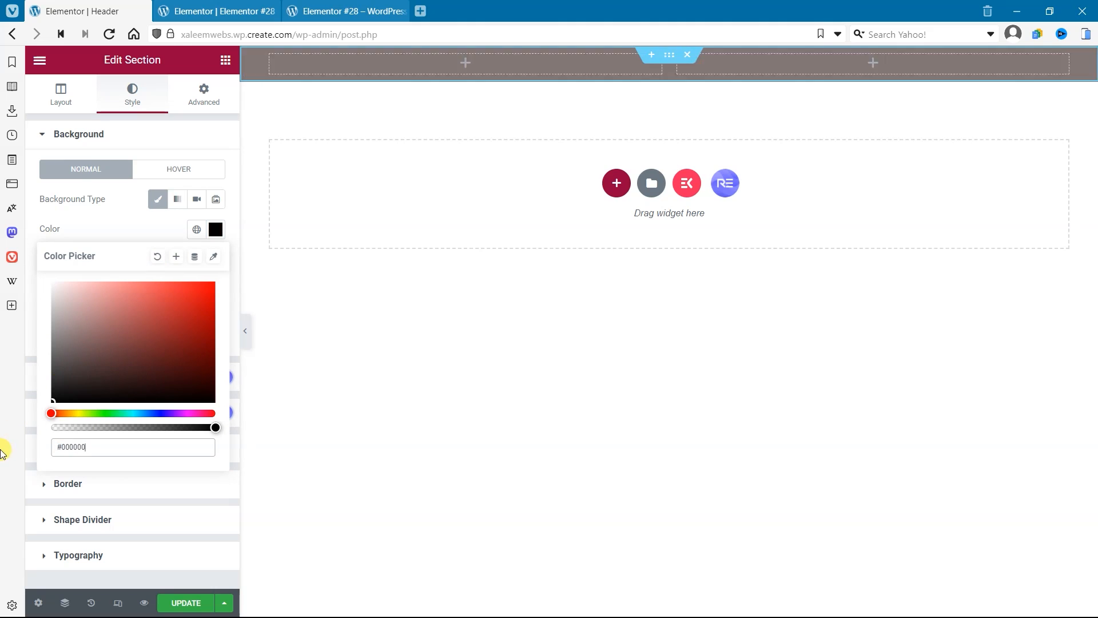
pyautogui.click(167, 220)
# Step: Add a Heading widget to the header's first column and set its title to "Fright Night"
pyautogui.click(404, 65)
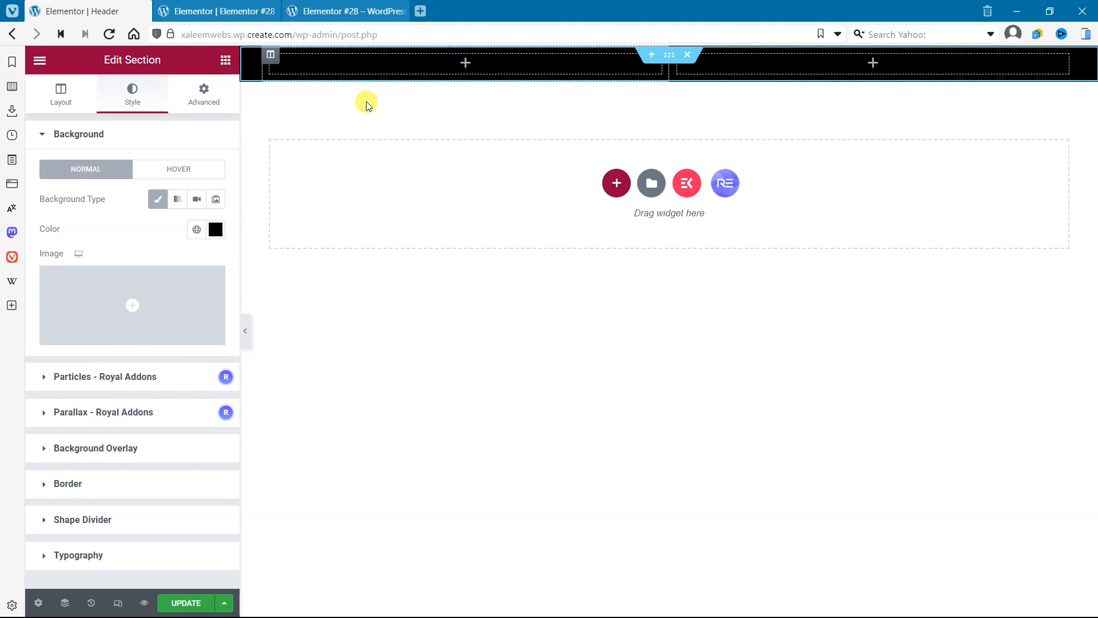
pyautogui.moveTo(174, 238); pyautogui.dragTo(422, 88)
pyautogui.moveTo(152, 195); pyautogui.dragTo(3, 189)
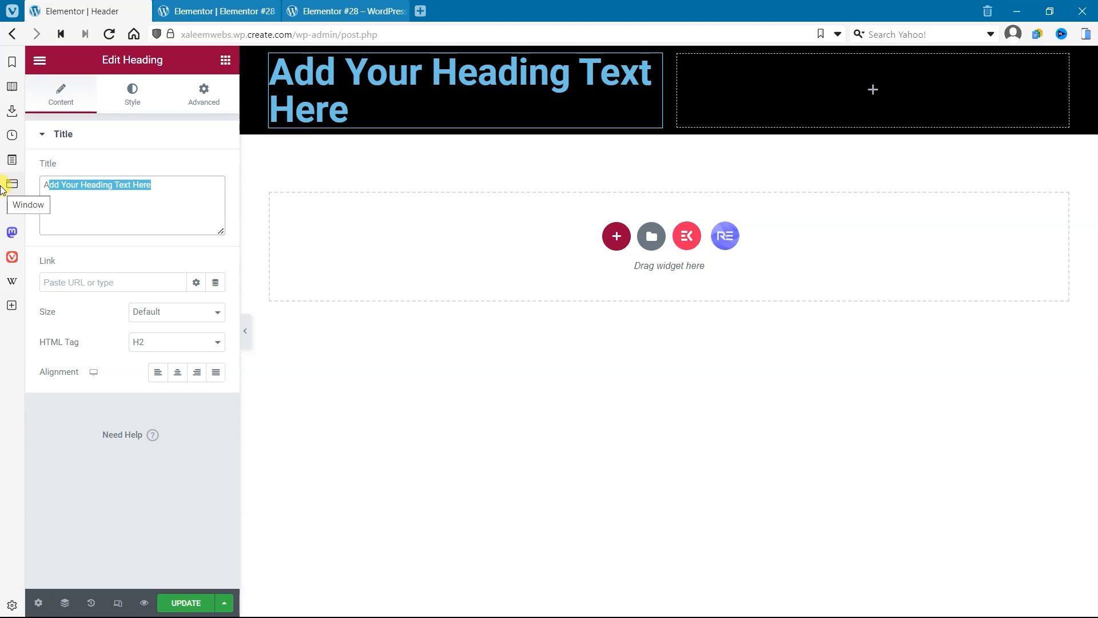
pyautogui.write('Fright Night')
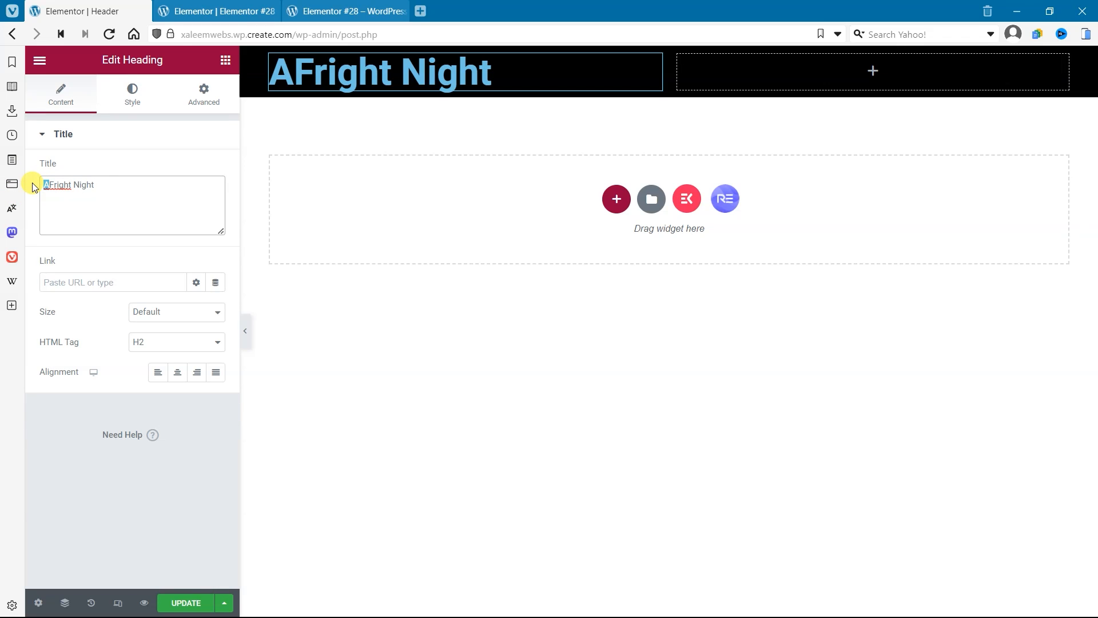
pyautogui.press('BackSpace')
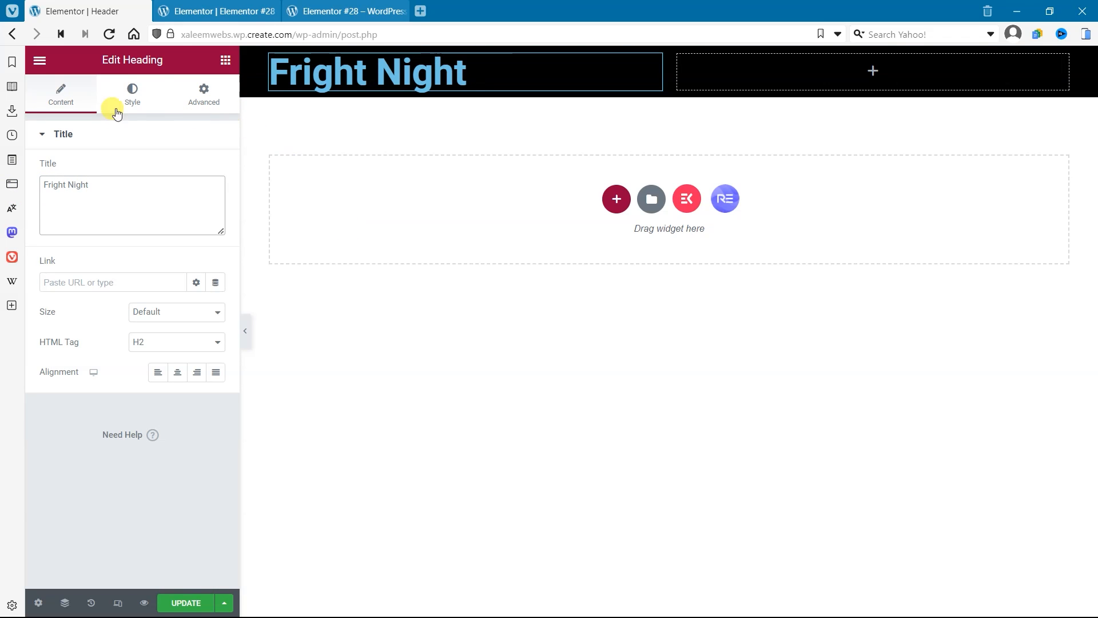
# Step: Style the Fright Night heading with the global White text color and a 30 px font size
pyautogui.click(131, 96)
pyautogui.click(196, 169)
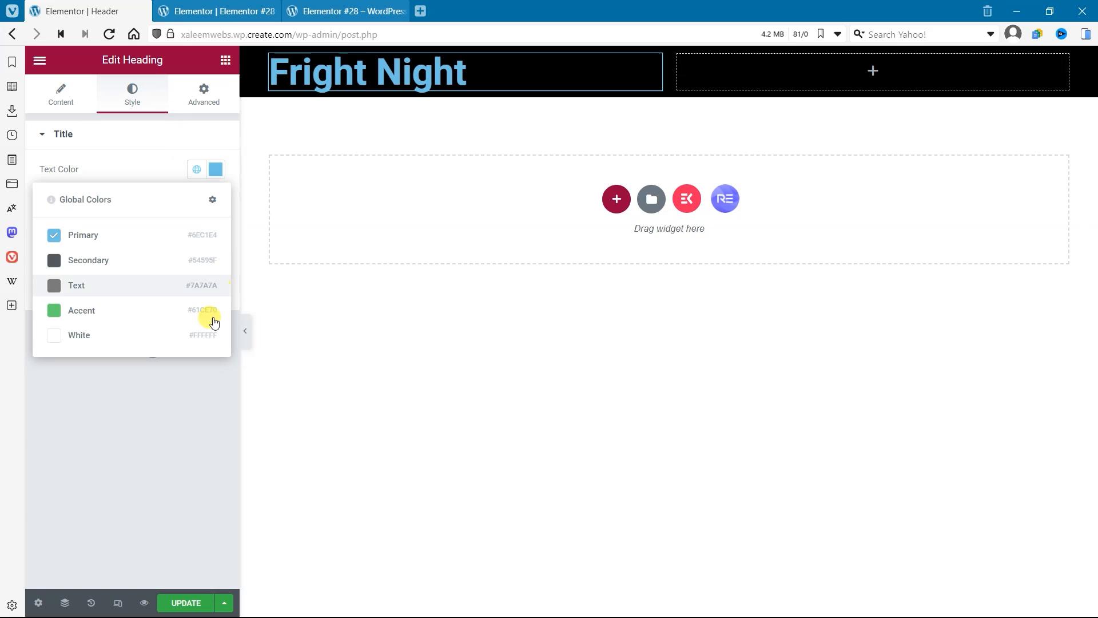
pyautogui.click(152, 335)
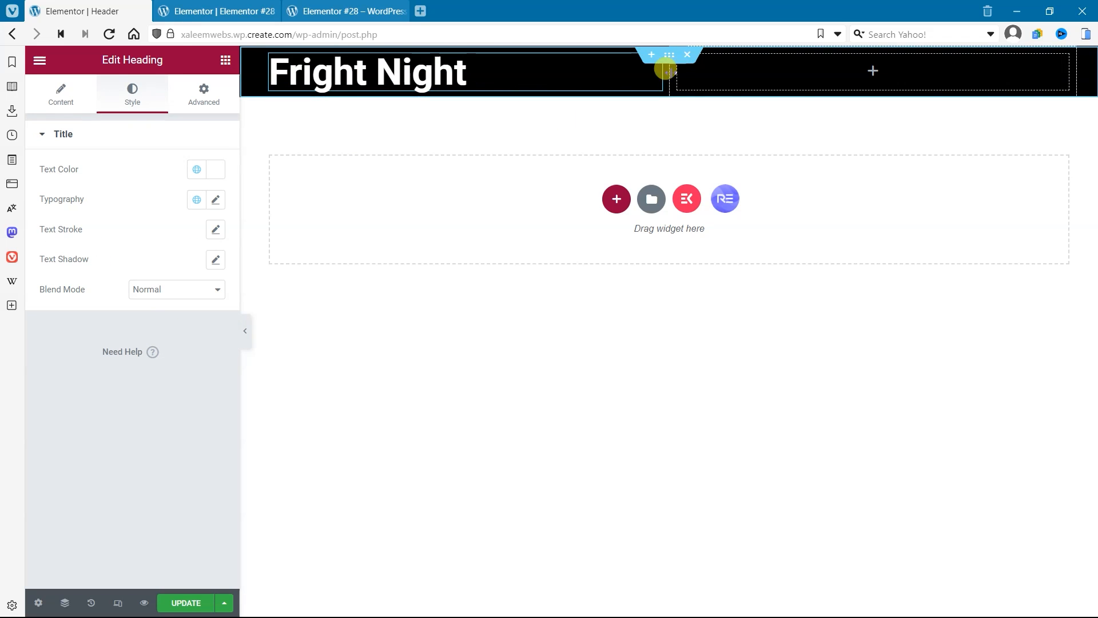
pyautogui.click(221, 205)
pyautogui.click(194, 307)
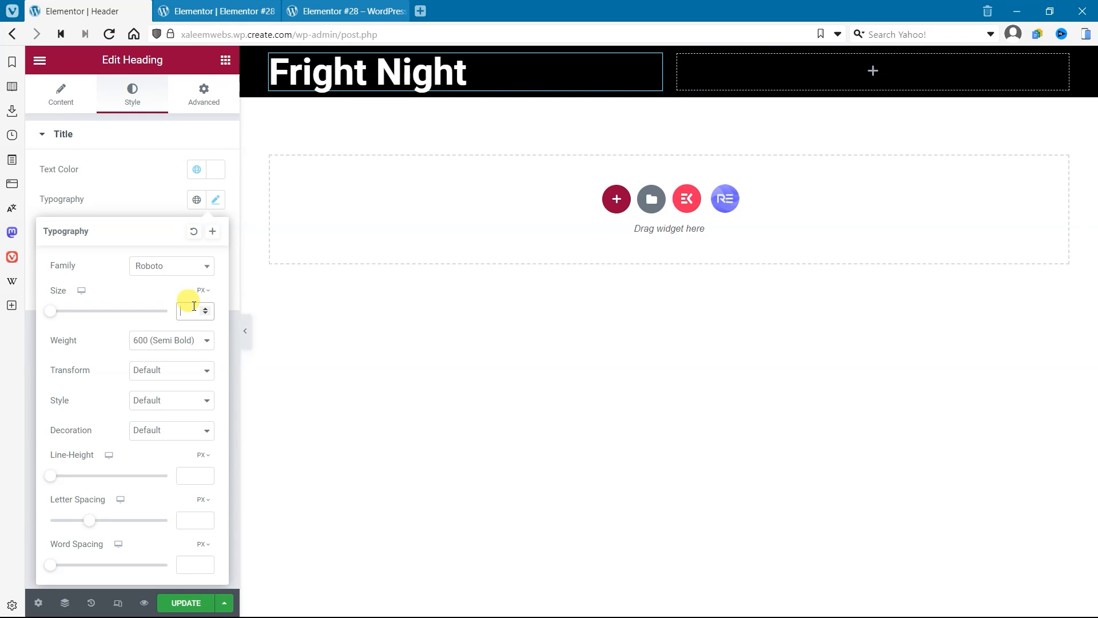
pyautogui.write('30')
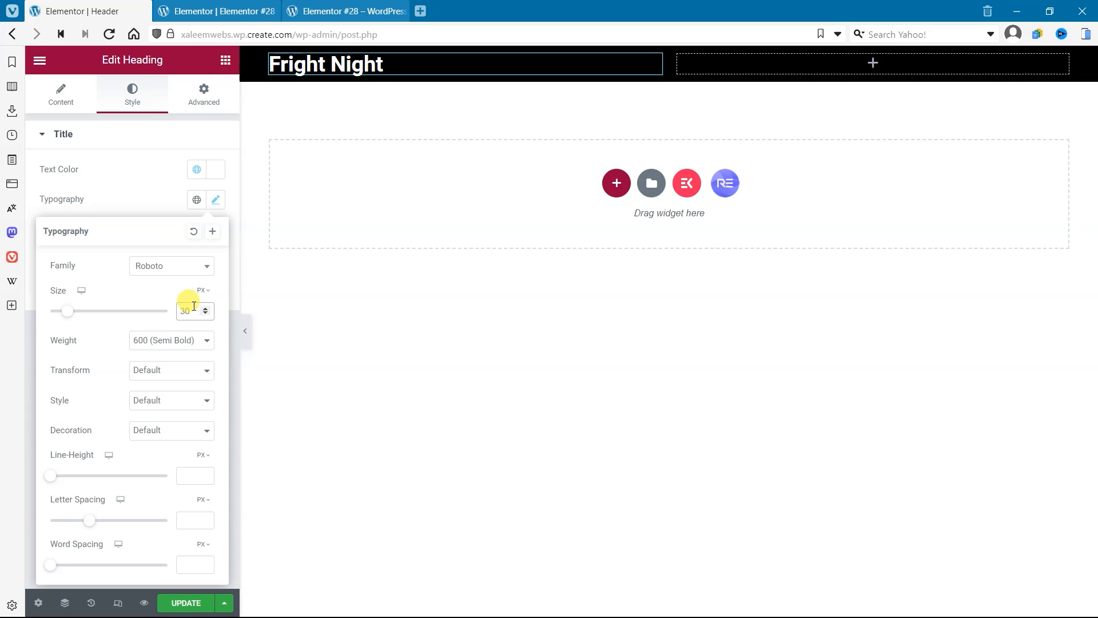
# Step: Narrow the heading's column to roughly the title's width and search the widgets for "nav"
pyautogui.moveTo(667, 66); pyautogui.dragTo(410, 68)
pyautogui.click(752, 60)
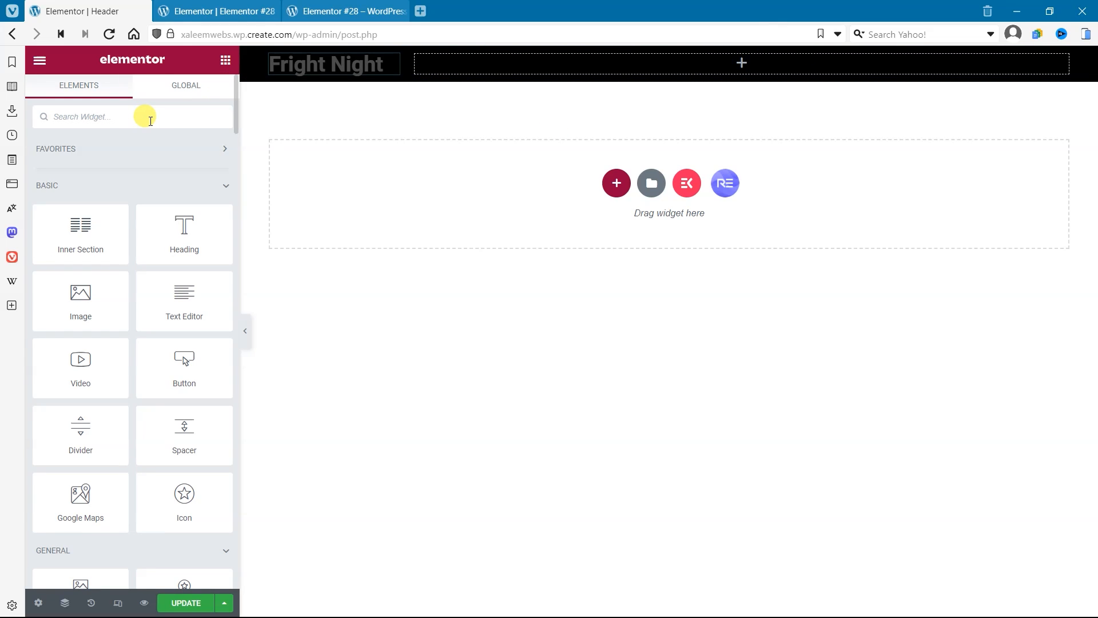
pyautogui.write('nav')
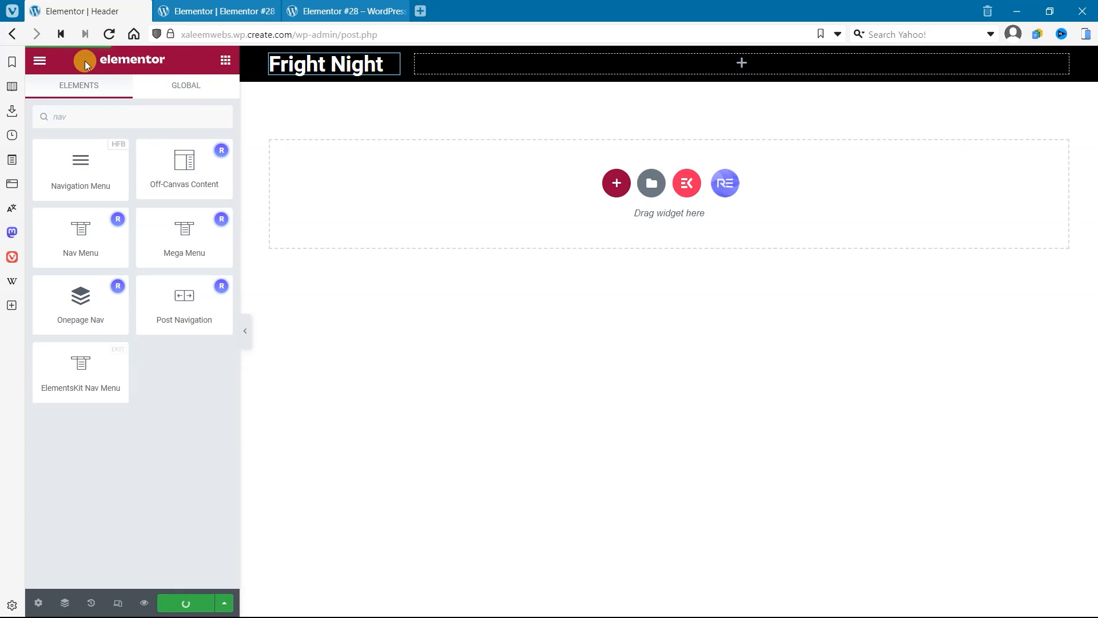
# Step: Switch to the page's editing tab, exit Elementor and go back to the WordPress Pages list
pyautogui.click(195, 20)
pyautogui.click(39, 60)
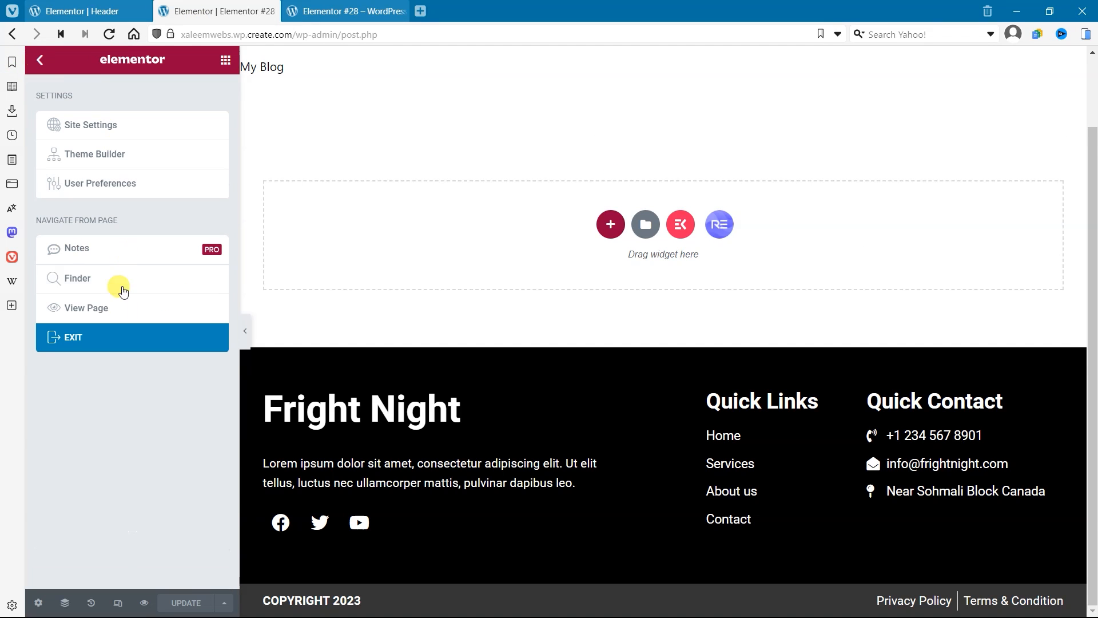
pyautogui.click(112, 332)
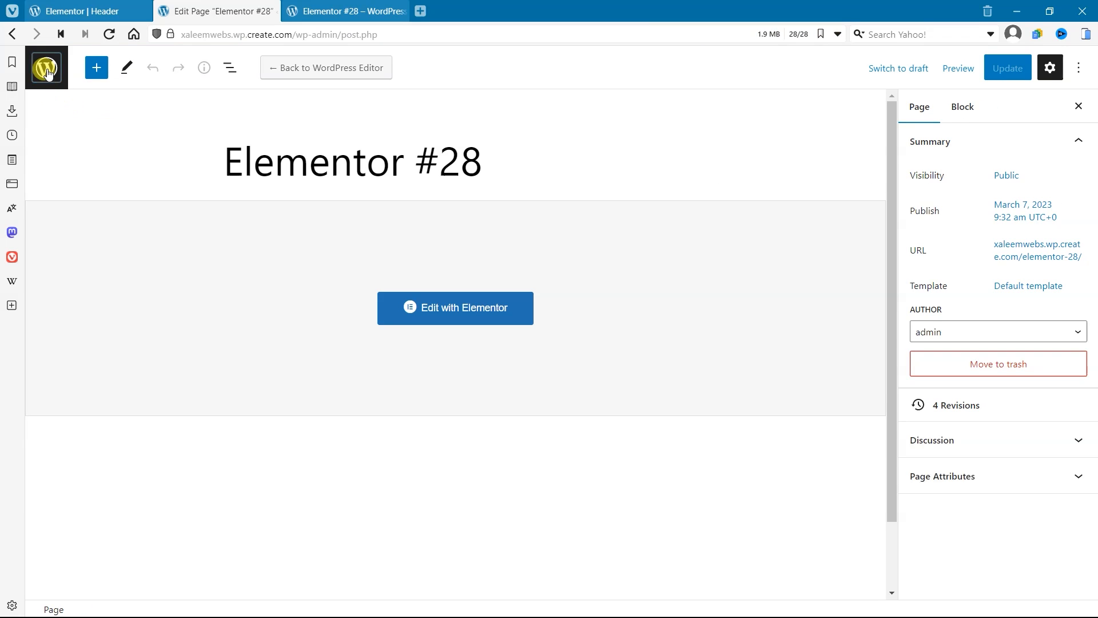
pyautogui.click(47, 71)
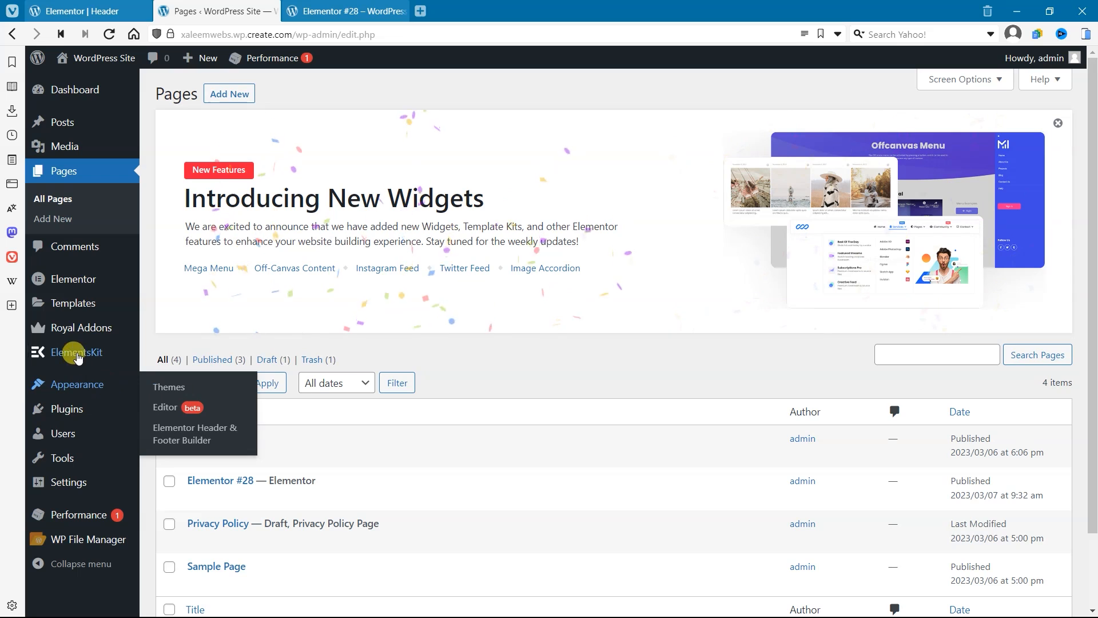
# Step: Go to the installed WordPress themes and open the Add Themes page
pyautogui.moveTo(80, 424)
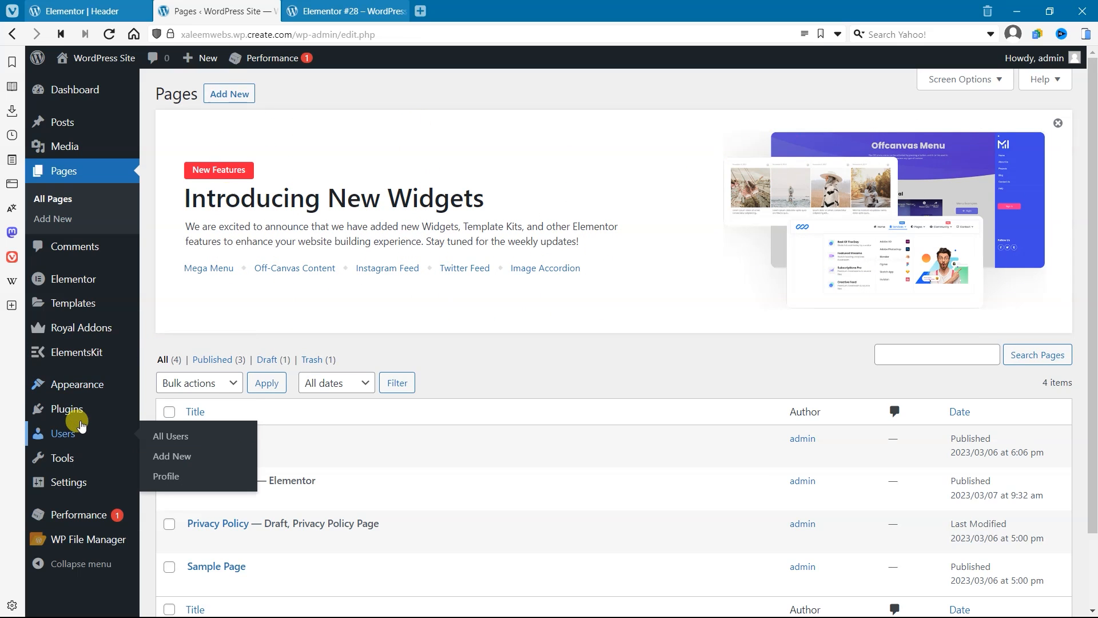
pyautogui.moveTo(135, 384)
pyautogui.click(176, 387)
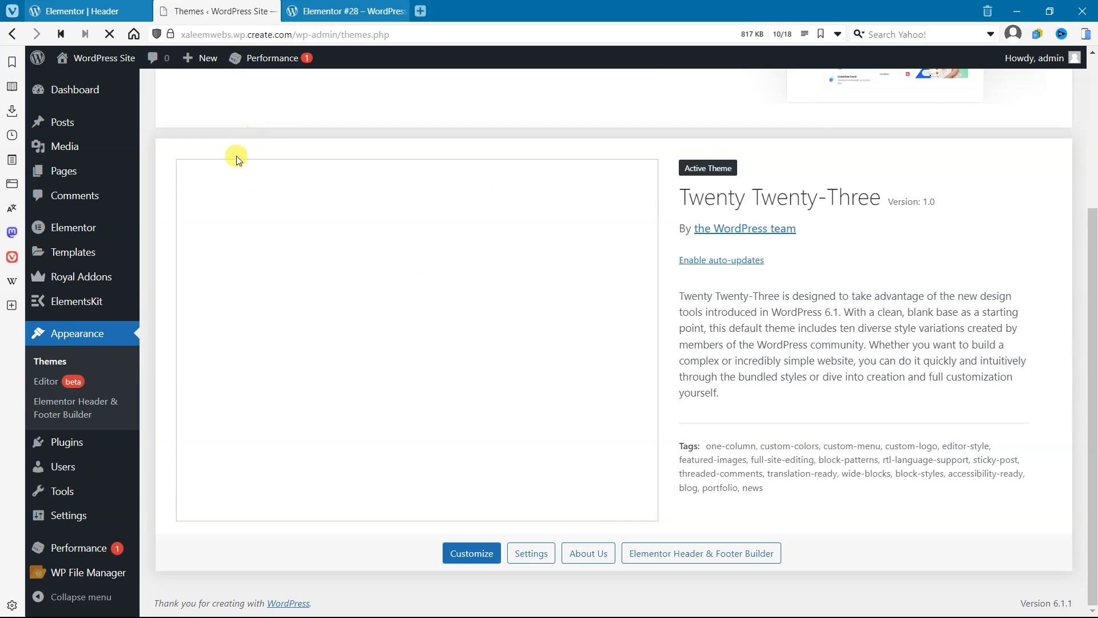
pyautogui.scroll(4, 412, 201)
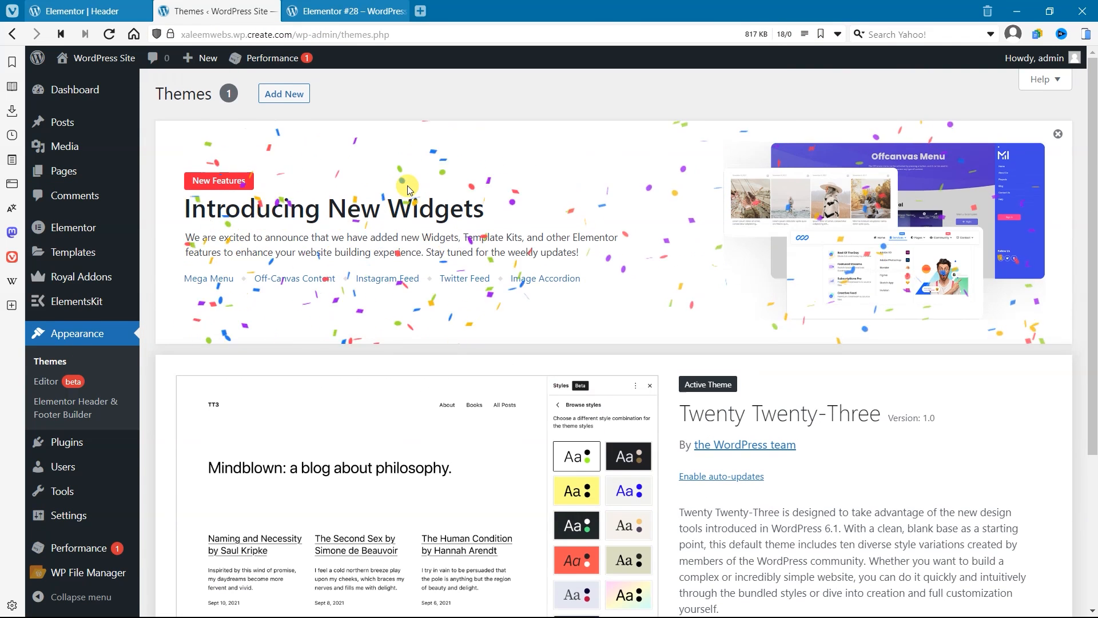
pyautogui.click(297, 99)
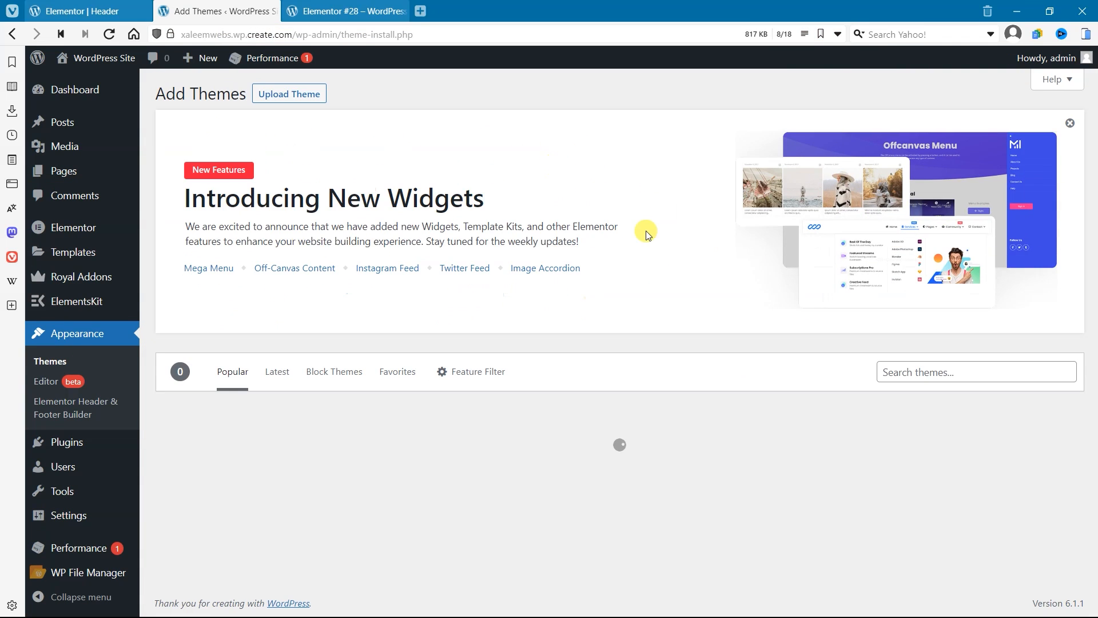
# Step: Install and activate the Hello Elementor theme from the Add Themes listing
pyautogui.scroll(-6, 664, 332)
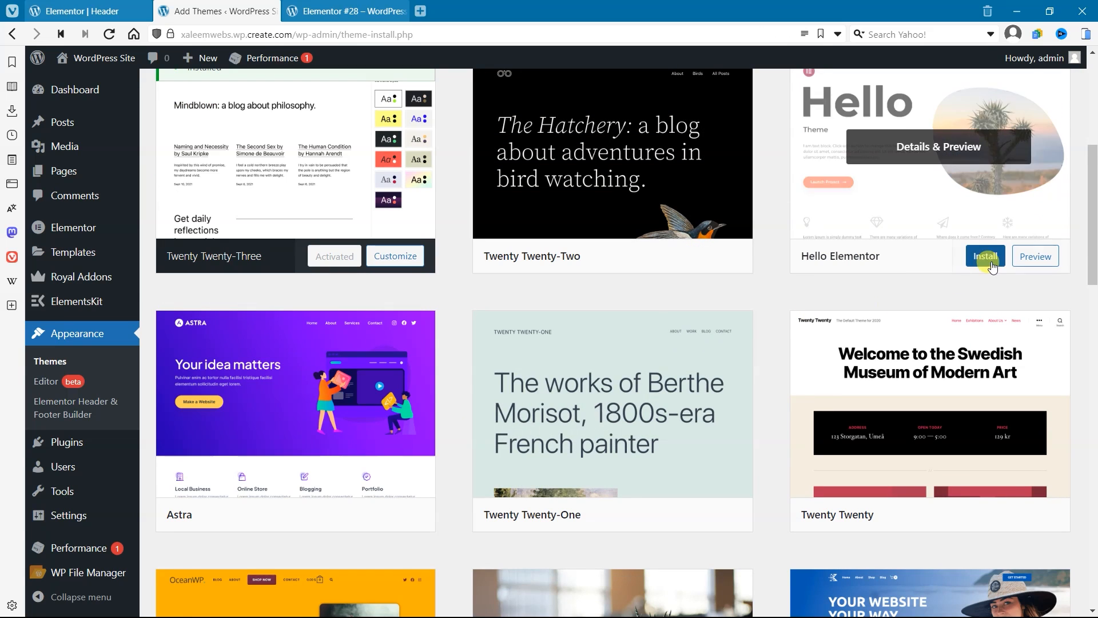
pyautogui.click(991, 264)
pyautogui.scroll(2, 748, 314)
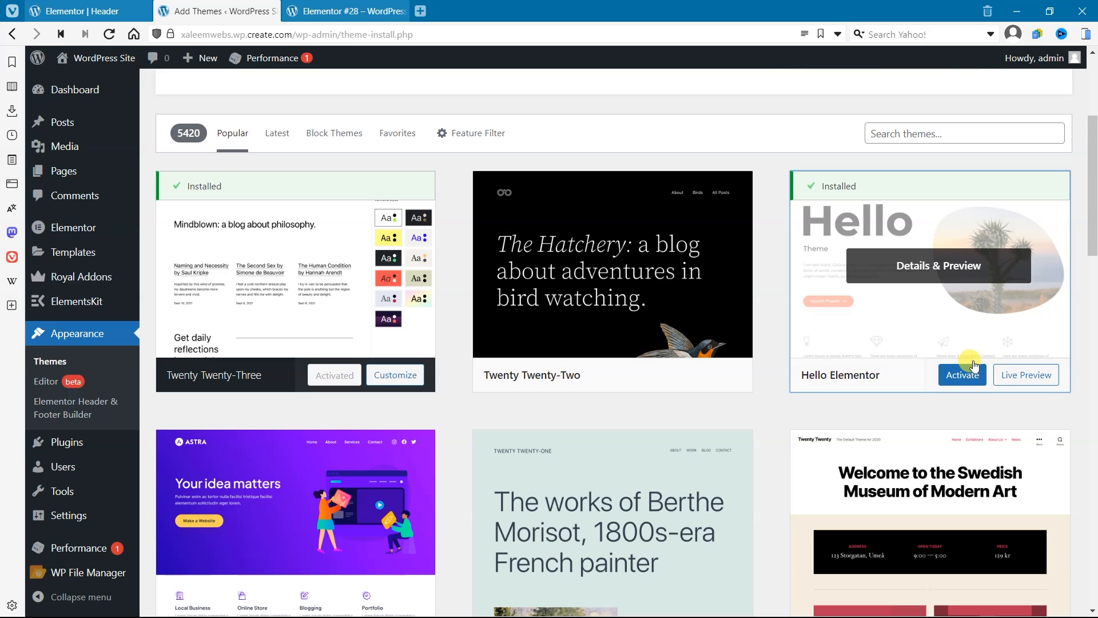
pyautogui.click(973, 365)
pyautogui.click(204, 70)
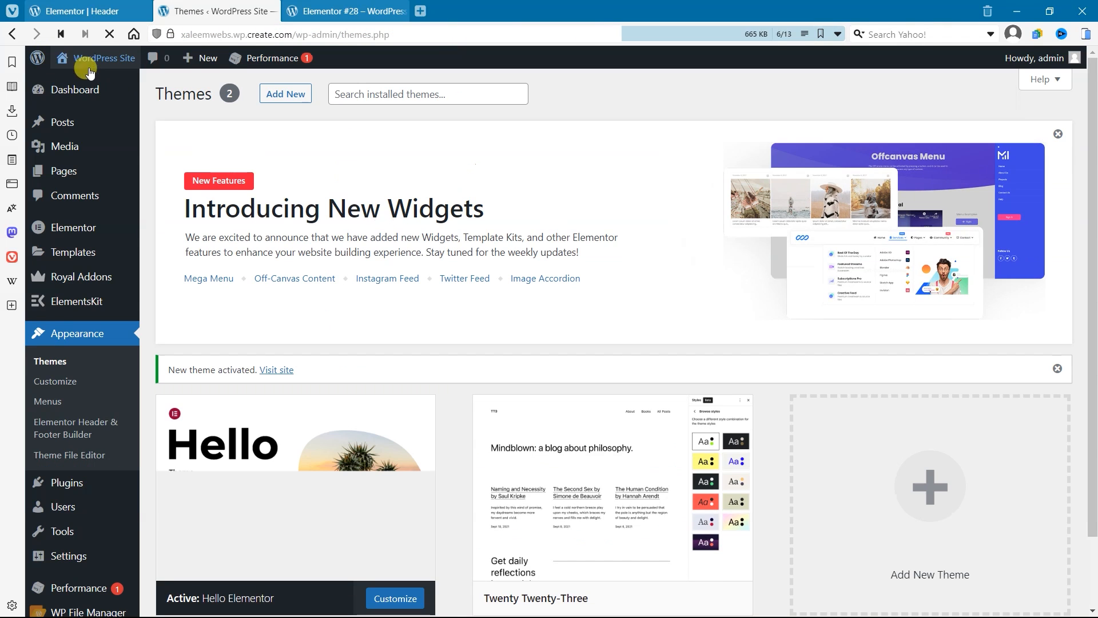
# Step: Go to the WordPress menu management page and create a new menu named Menu
pyautogui.click(53, 404)
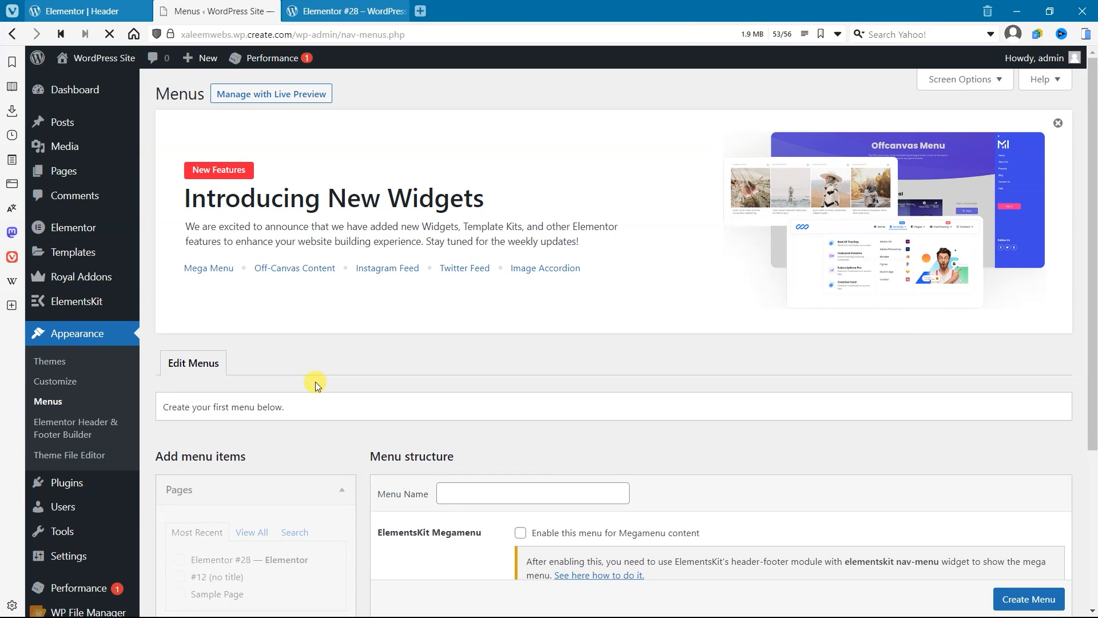
pyautogui.scroll(-2, 620, 494)
pyautogui.click(534, 379)
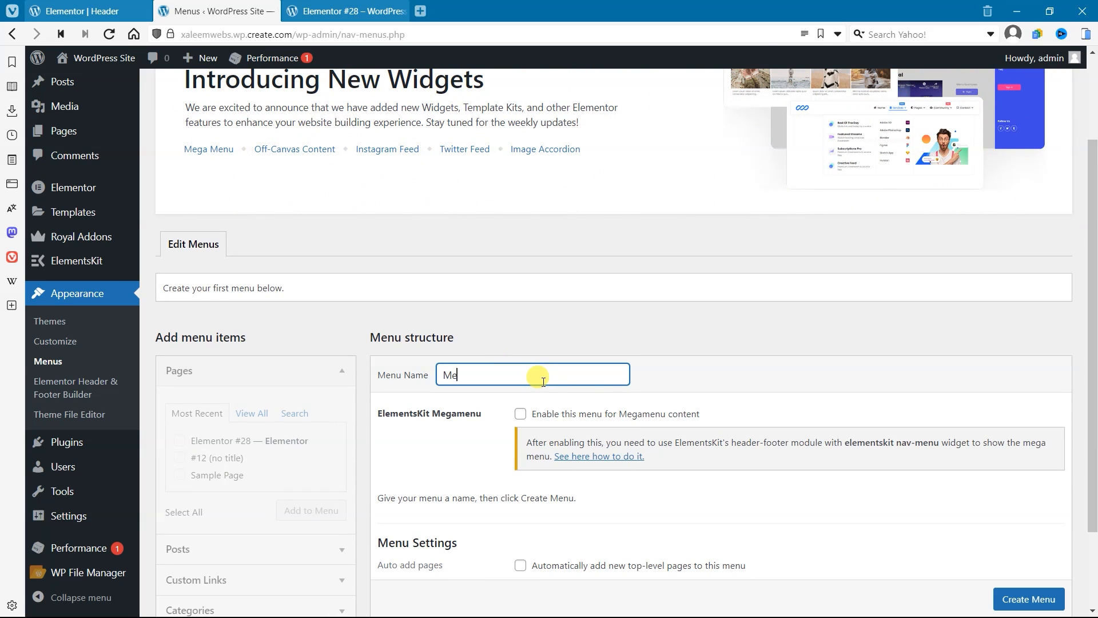
pyautogui.scroll(-2, 736, 496)
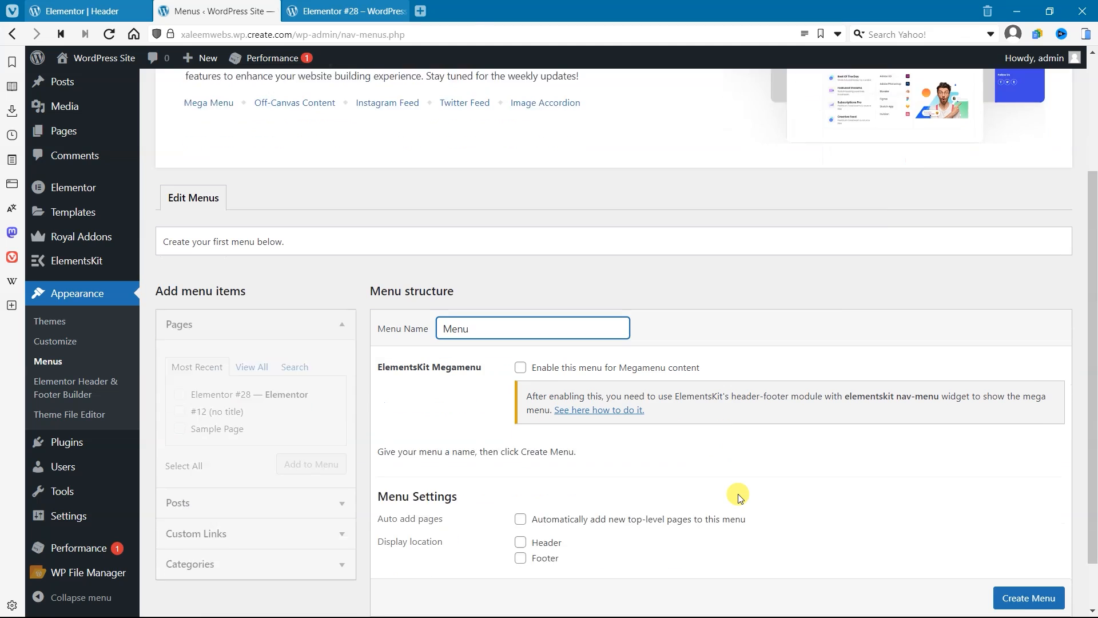
pyautogui.click(1051, 538)
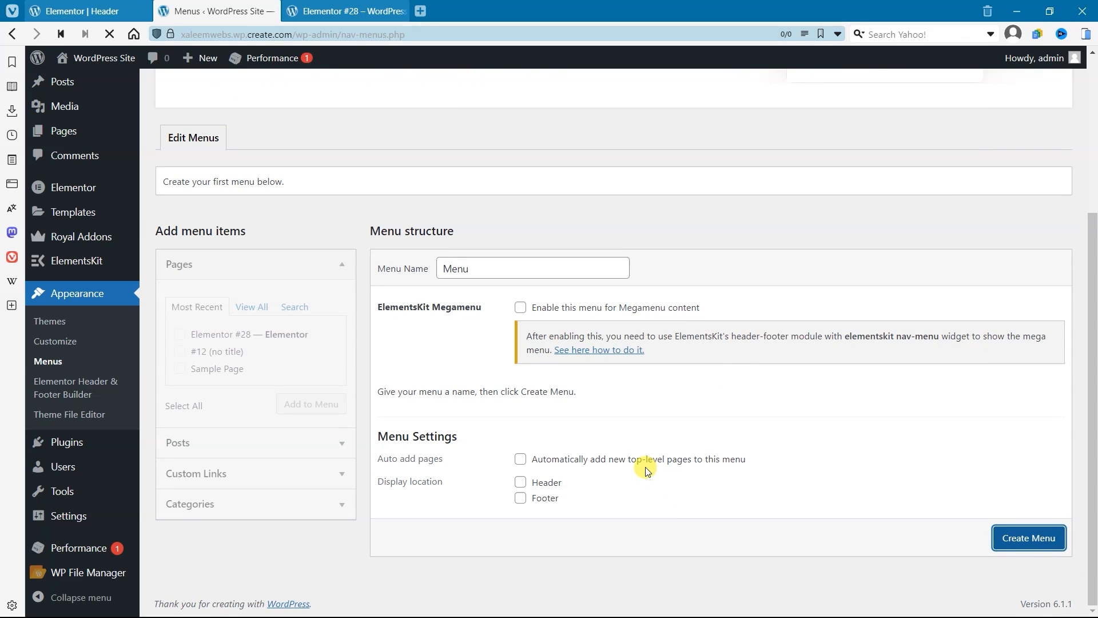
# Step: Add custom links Home, Services, About Us and Contact with # as the URL to the menu, and save it
pyautogui.scroll(-3, 520, 490)
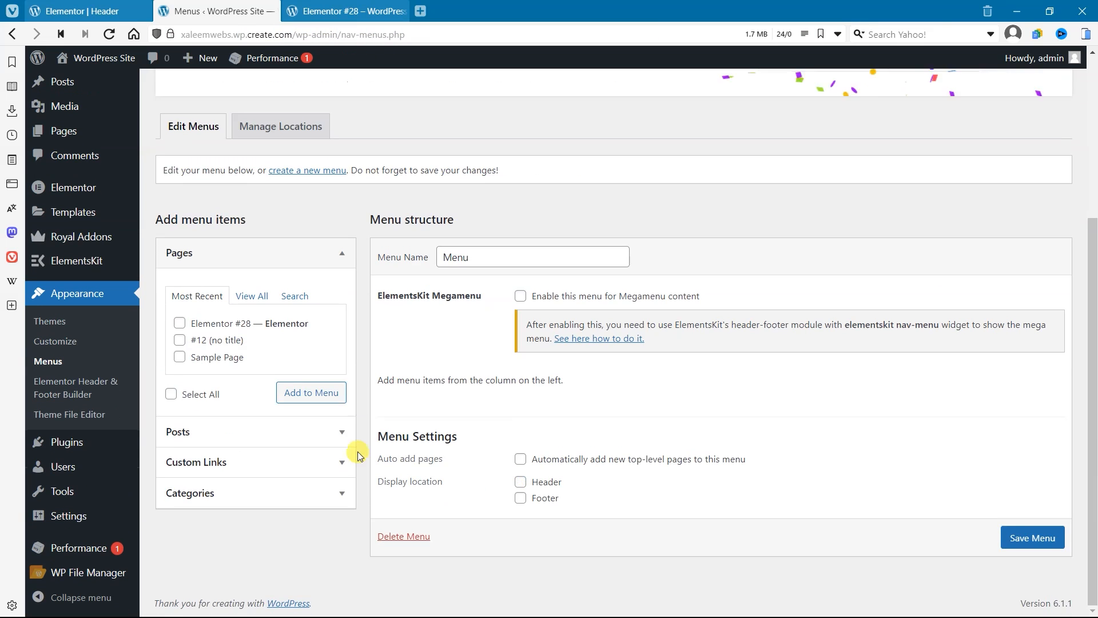
pyautogui.click(251, 456)
pyautogui.click(259, 353)
pyautogui.press('Tab')
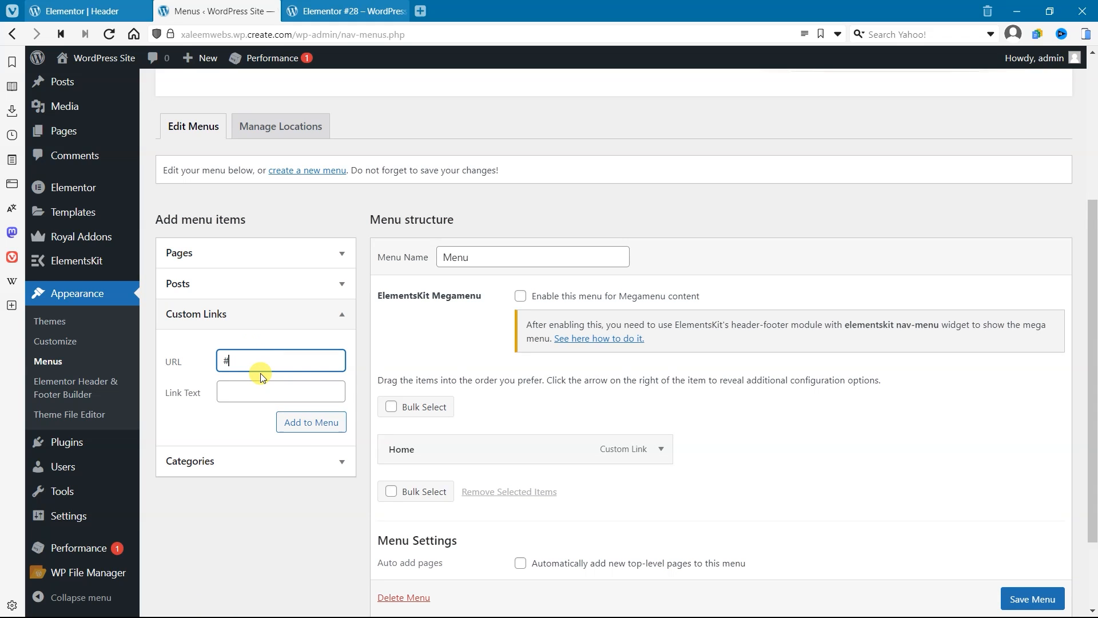
pyautogui.press('Tab')
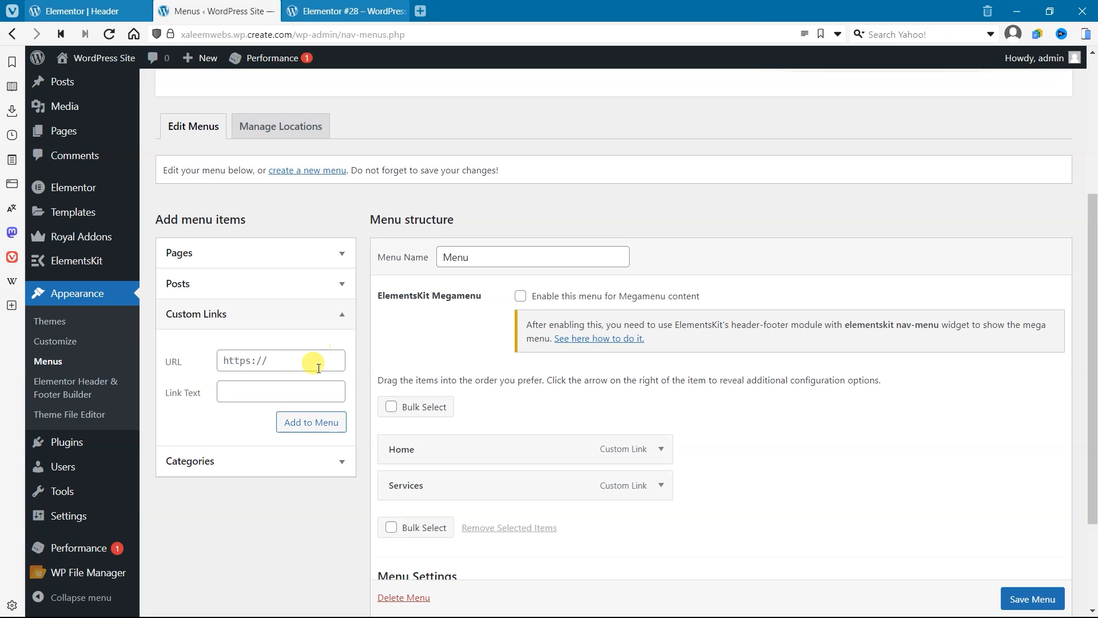
pyautogui.press('Tab')
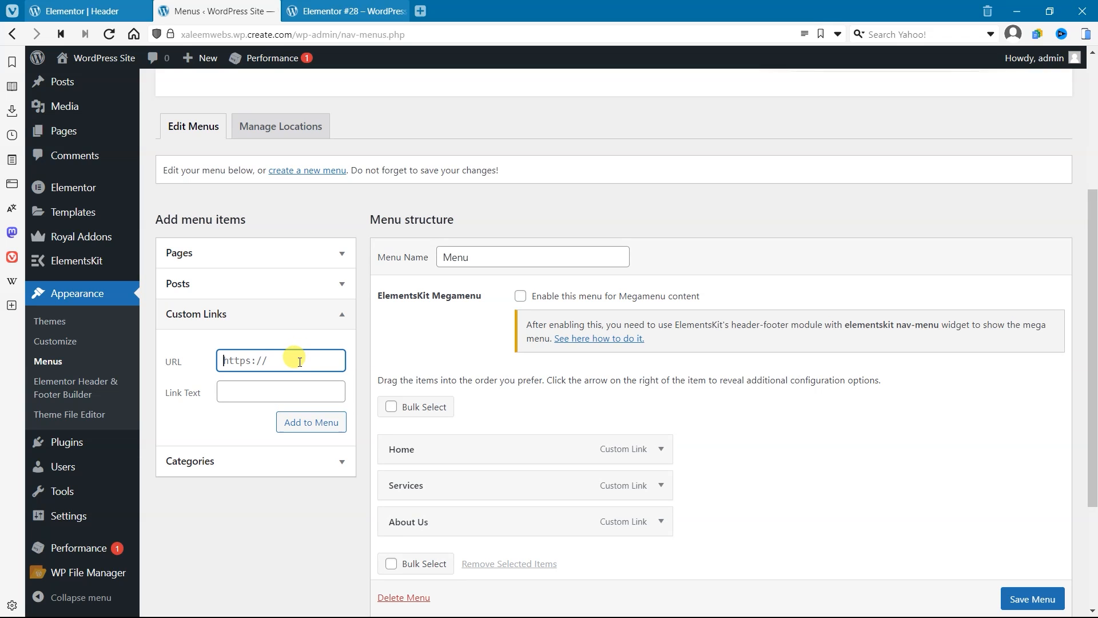
pyautogui.press('Tab')
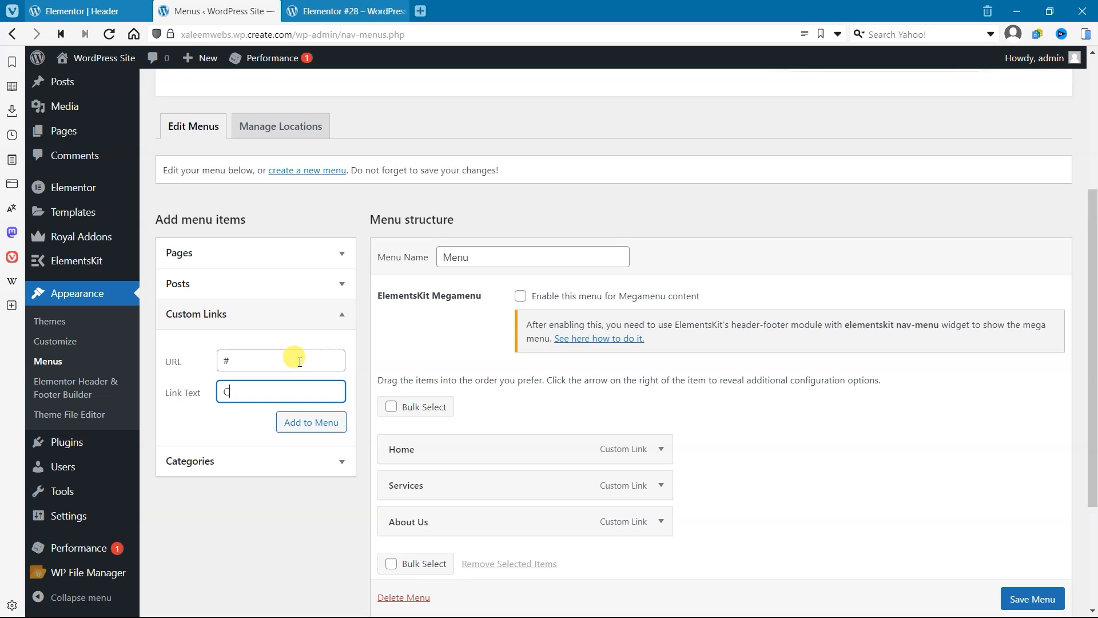
pyautogui.click(314, 423)
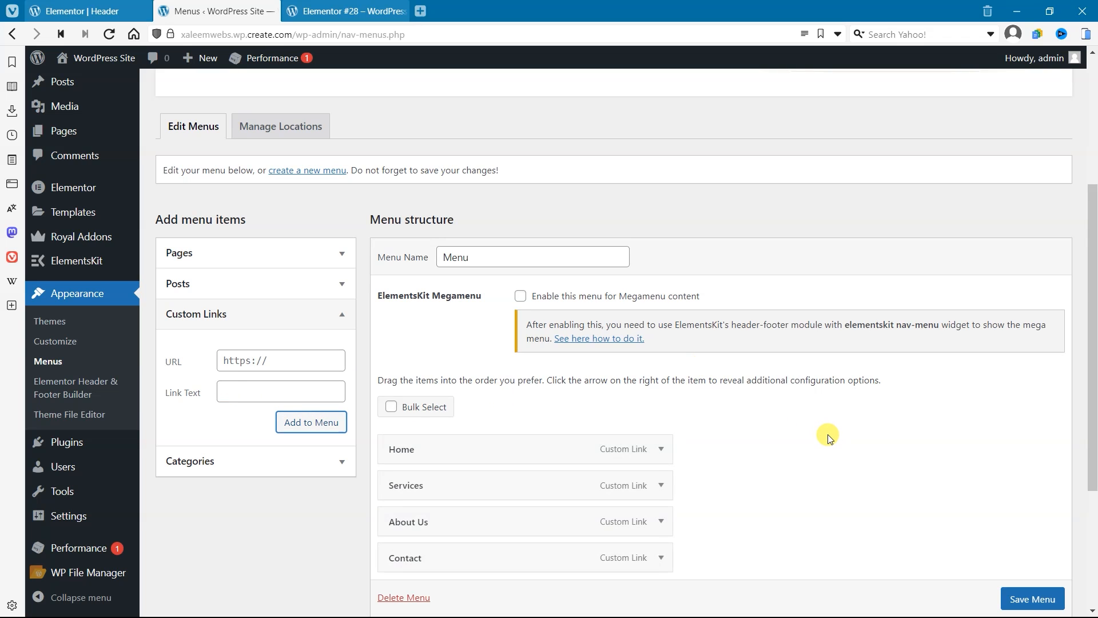
pyautogui.scroll(-4, 826, 435)
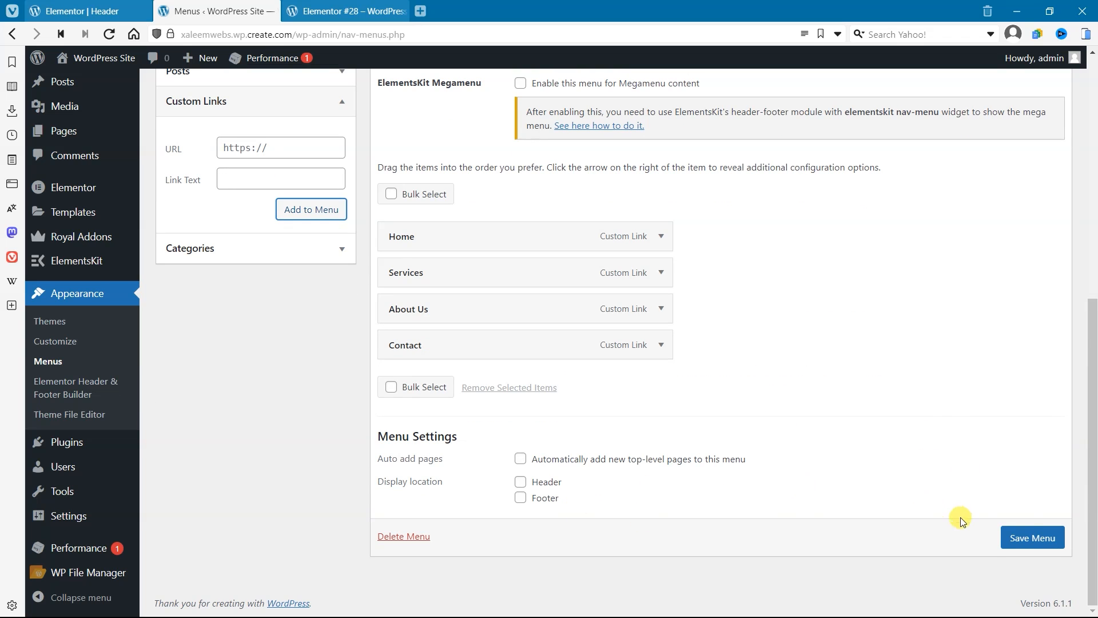
pyautogui.click(1027, 538)
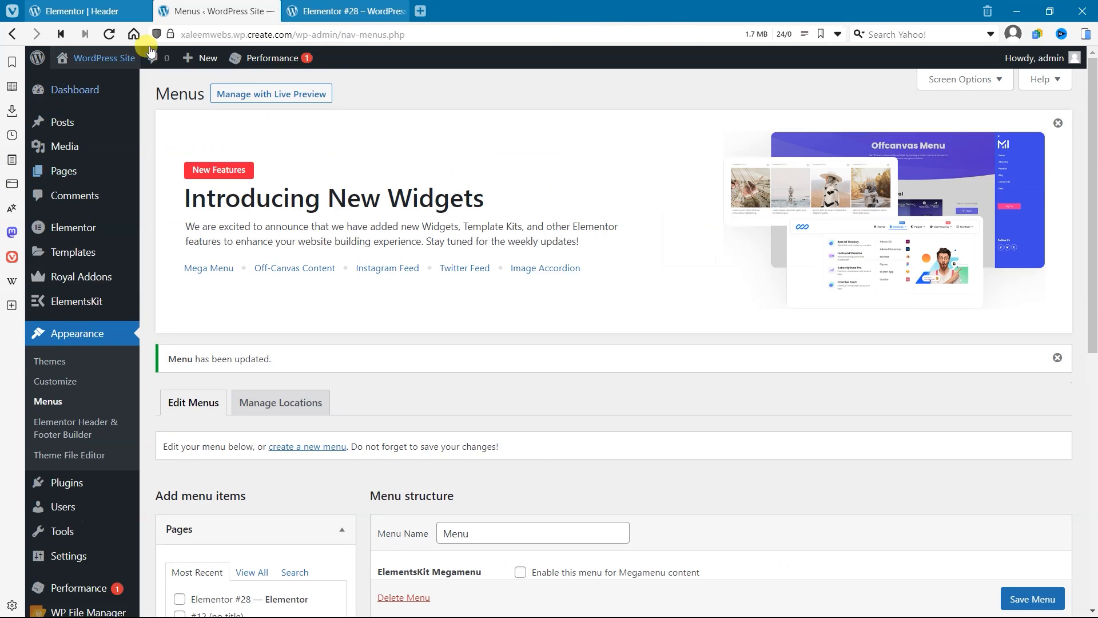
# Step: Return to the Elementor header template, reload it, and place the Royal Addons Nav Menu widget in the empty column beside the Fright Night heading
pyautogui.click(80, 11)
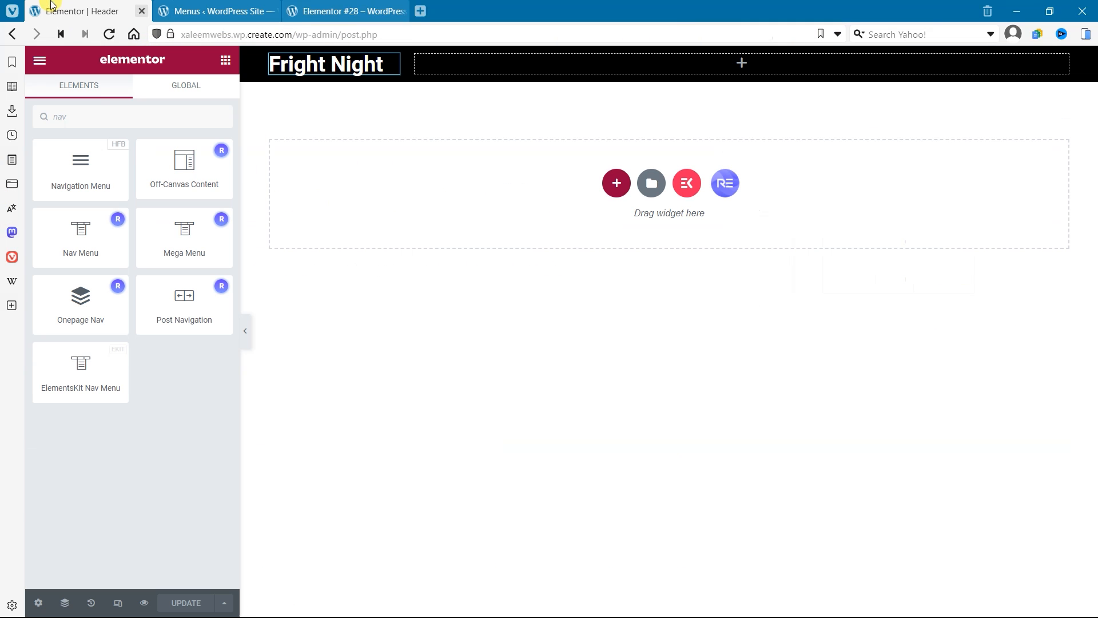
pyautogui.click(109, 34)
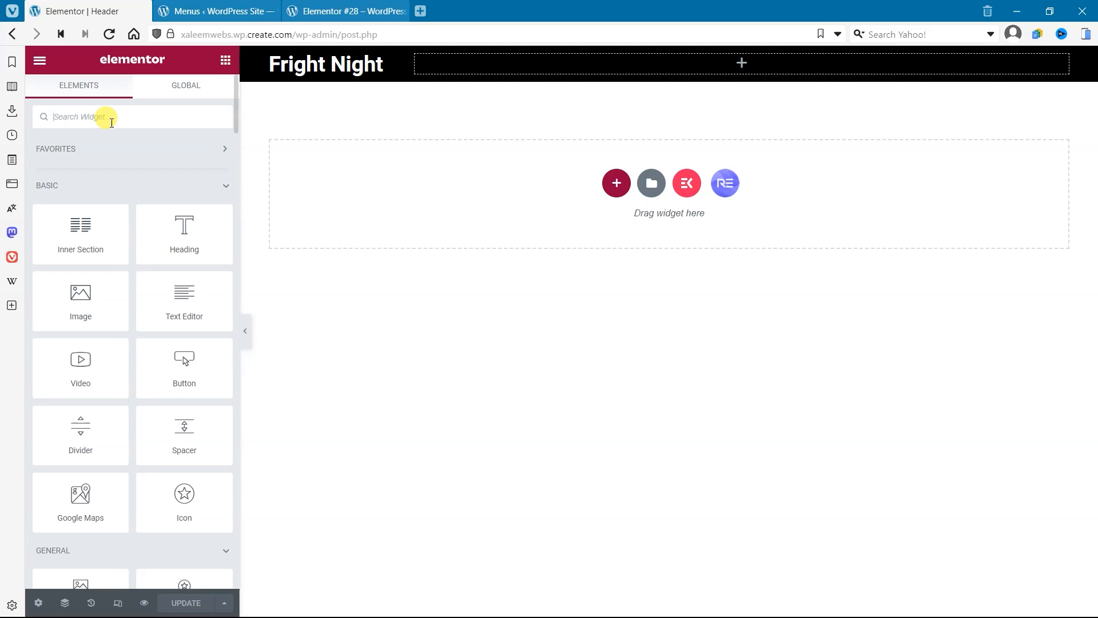
pyautogui.write('na')
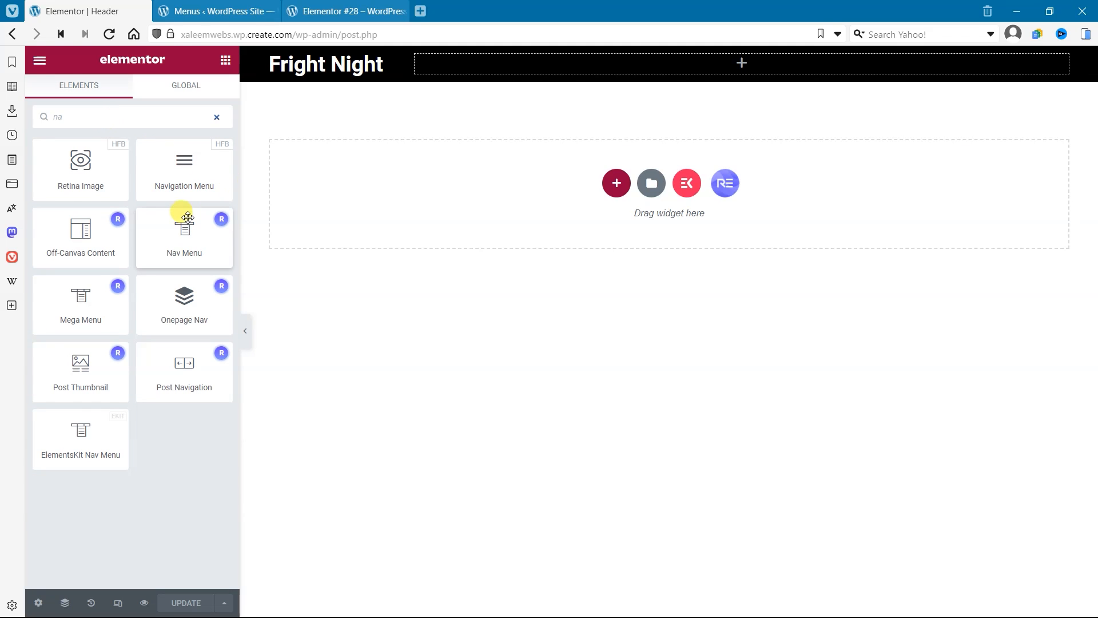
pyautogui.moveTo(216, 213); pyautogui.dragTo(722, 73)
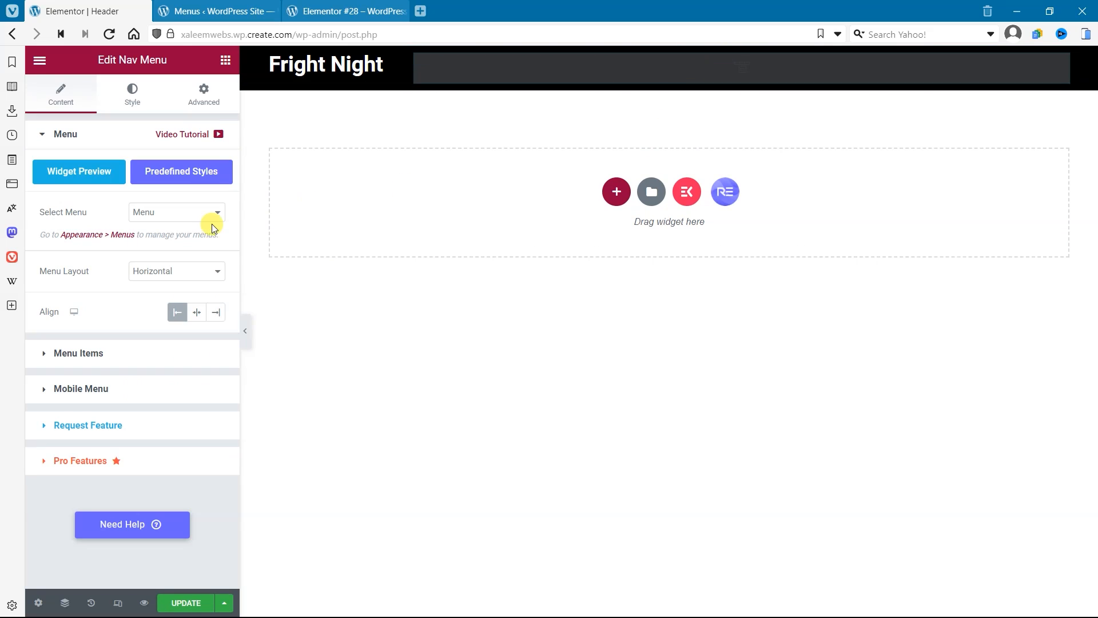
# Step: Align the nav menu to the right and give its items the global White text color
pyautogui.click(215, 313)
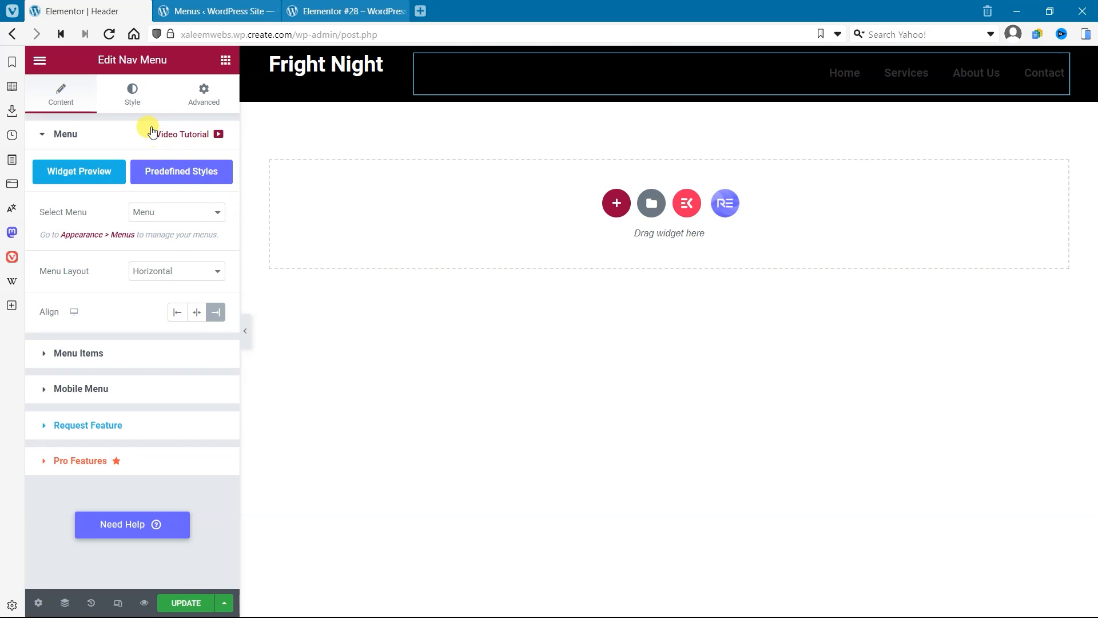
pyautogui.click(133, 101)
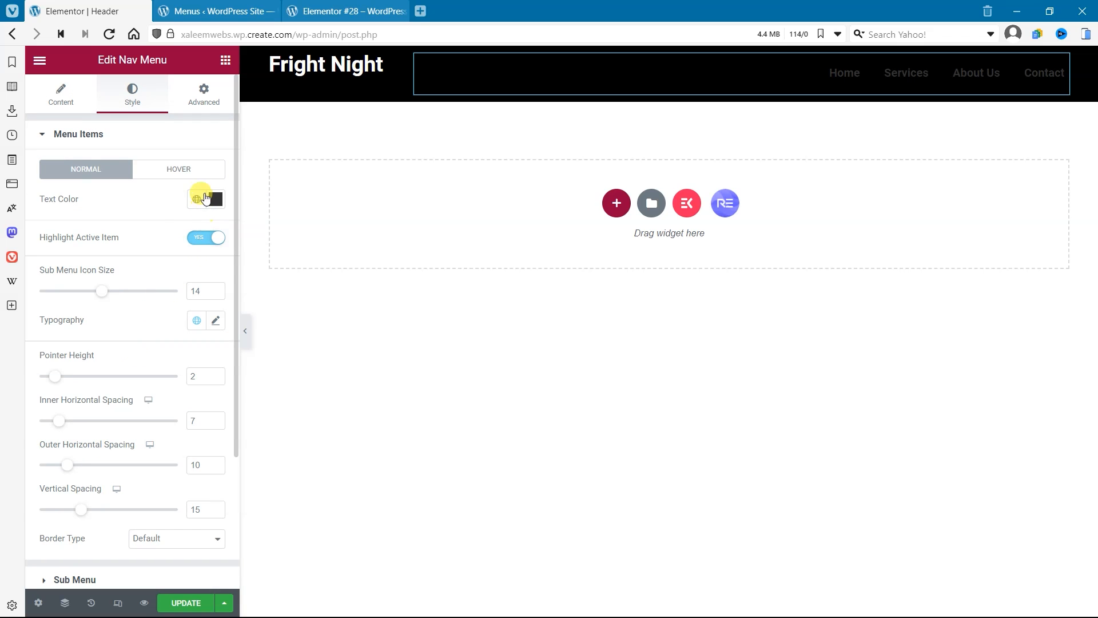
pyautogui.click(199, 198)
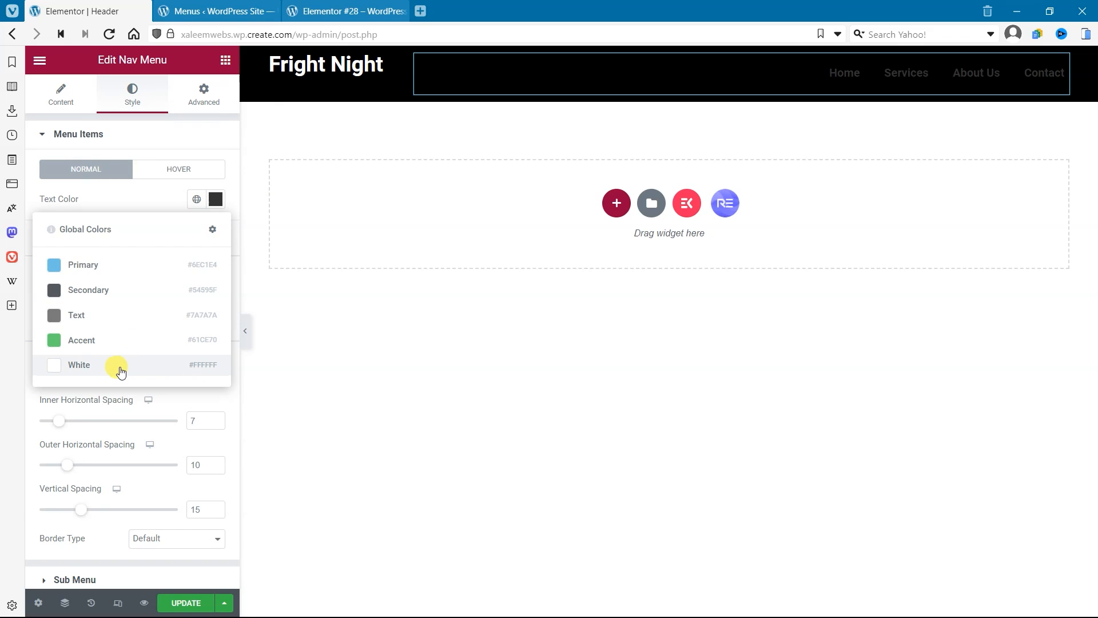
pyautogui.click(120, 369)
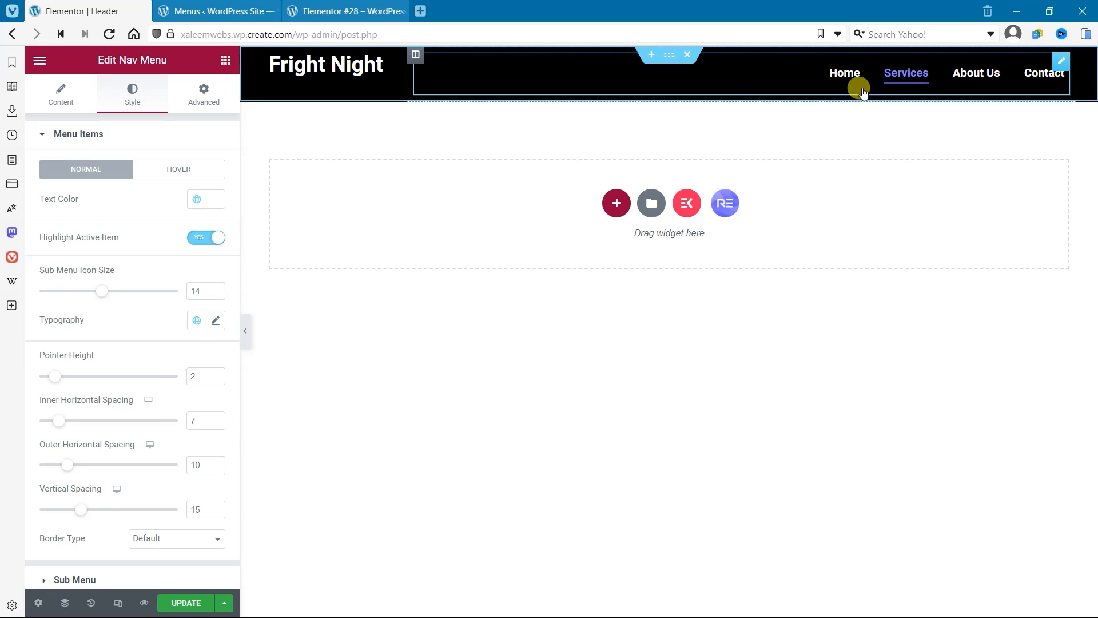
# Step: Set the menu items' hover text color to red and their hover pointer color to #E55B5B
pyautogui.click(163, 171)
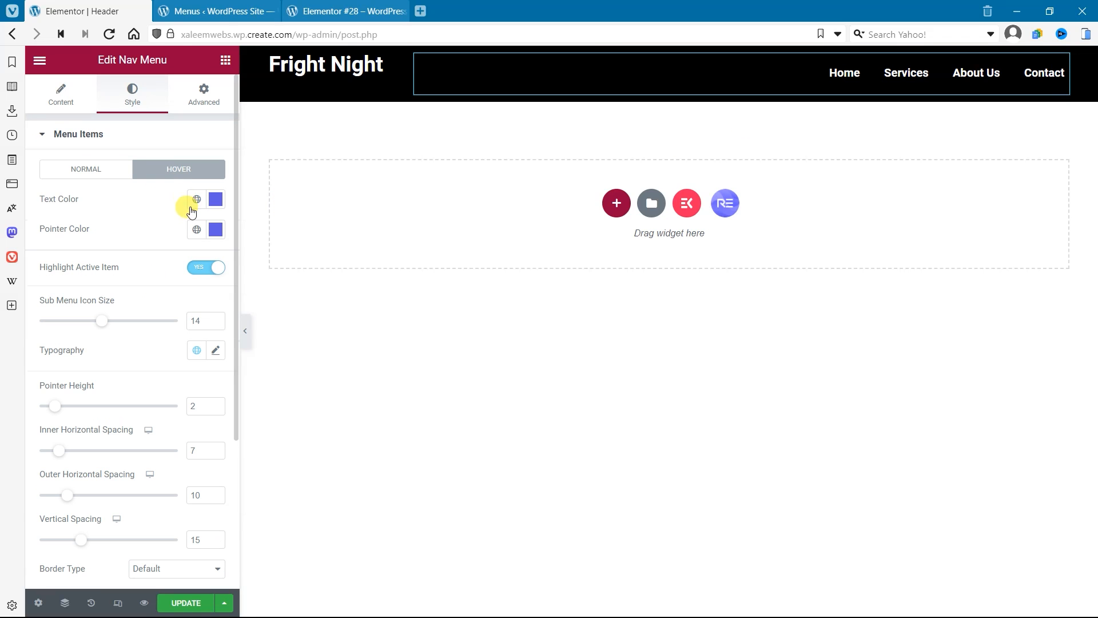
pyautogui.click(196, 198)
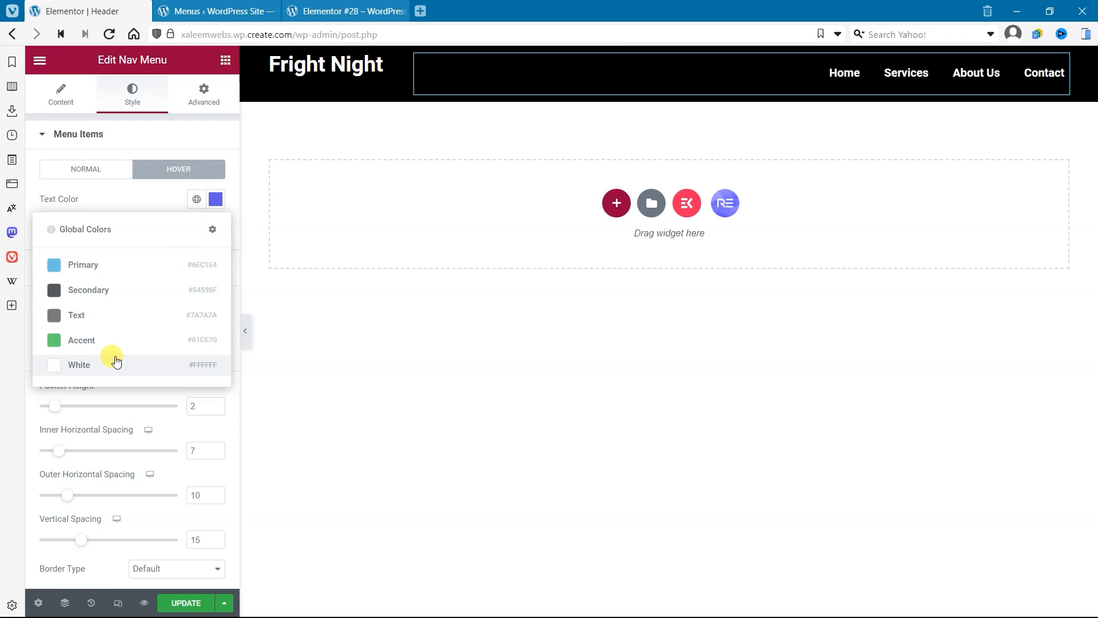
pyautogui.click(215, 199)
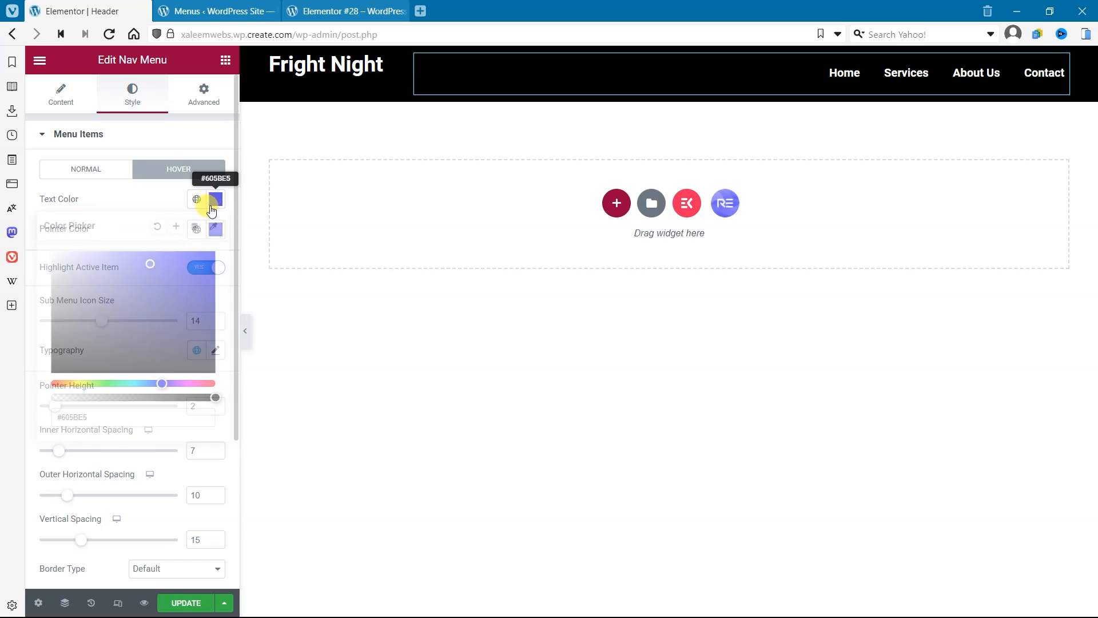
pyautogui.moveTo(151, 311); pyautogui.dragTo(45, 382)
pyautogui.moveTo(177, 309); pyautogui.dragTo(246, 228)
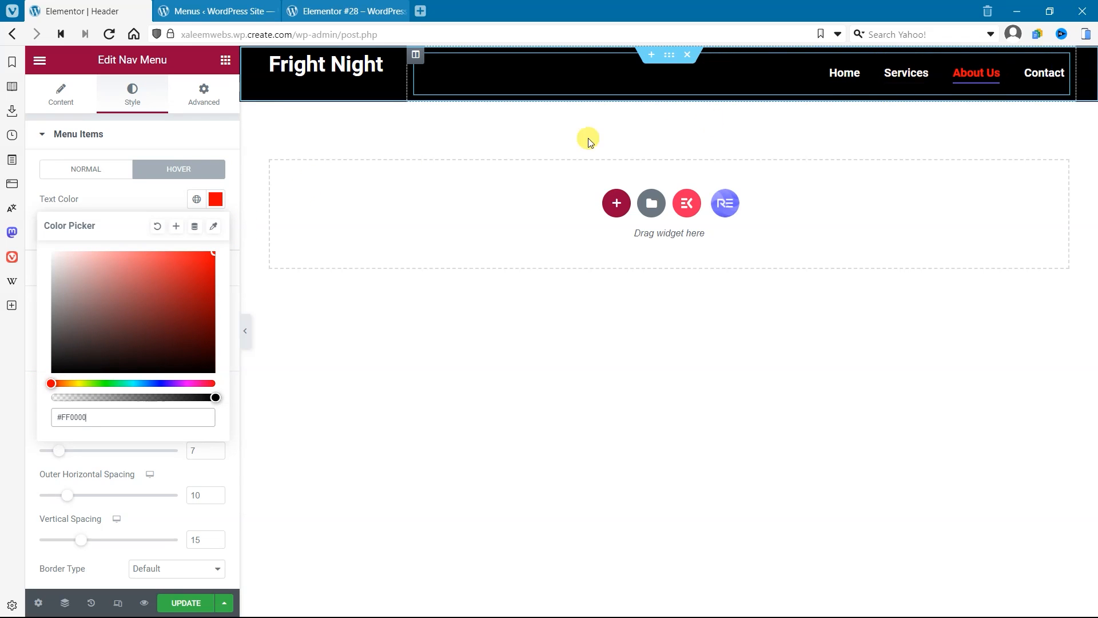
pyautogui.click(171, 197)
pyautogui.click(208, 231)
pyautogui.moveTo(103, 412); pyautogui.dragTo(44, 412)
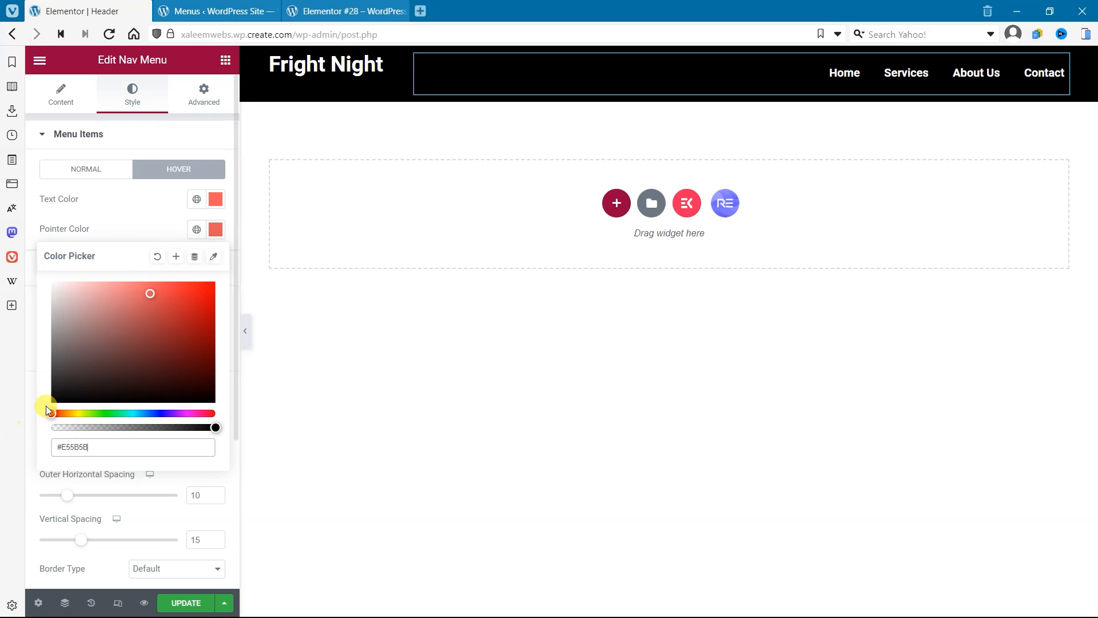
pyautogui.click(172, 196)
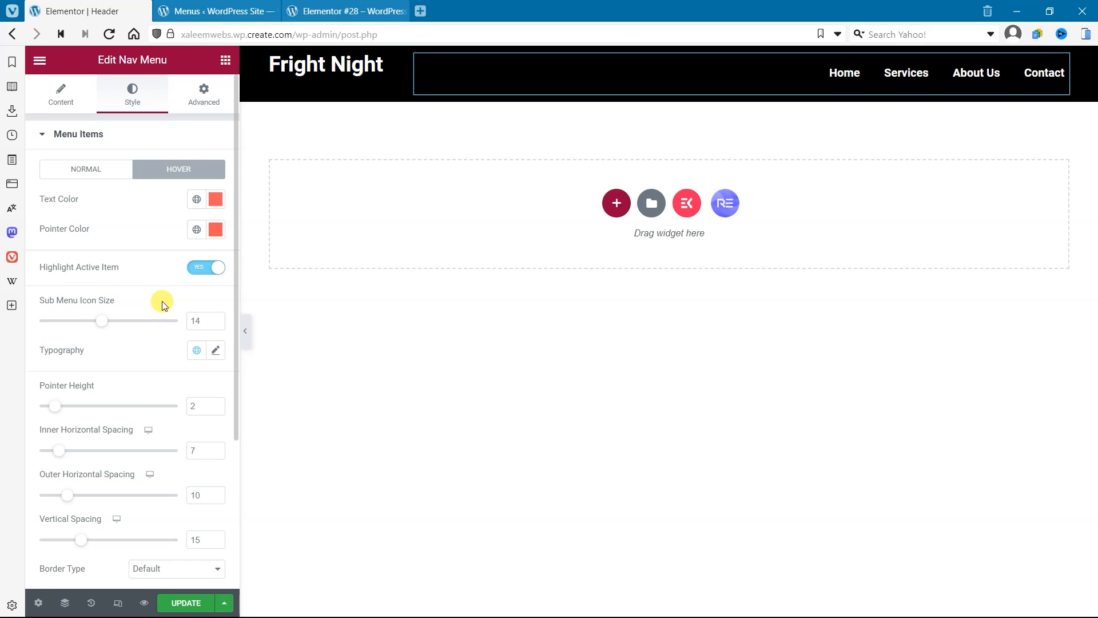
# Step: Examine the nav menu's typography, Sub Menu, Mobile Menu and Toggle Button style settings
pyautogui.click(216, 356)
pyautogui.click(114, 355)
pyautogui.scroll(-4, 172, 377)
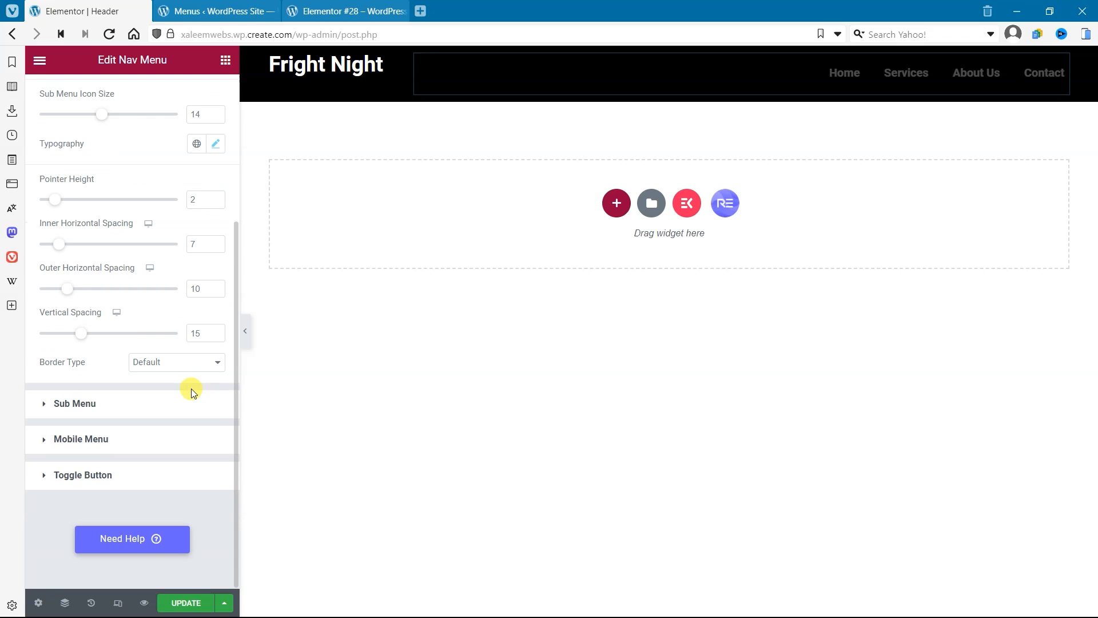
pyautogui.click(84, 406)
pyautogui.scroll(-5, 151, 419)
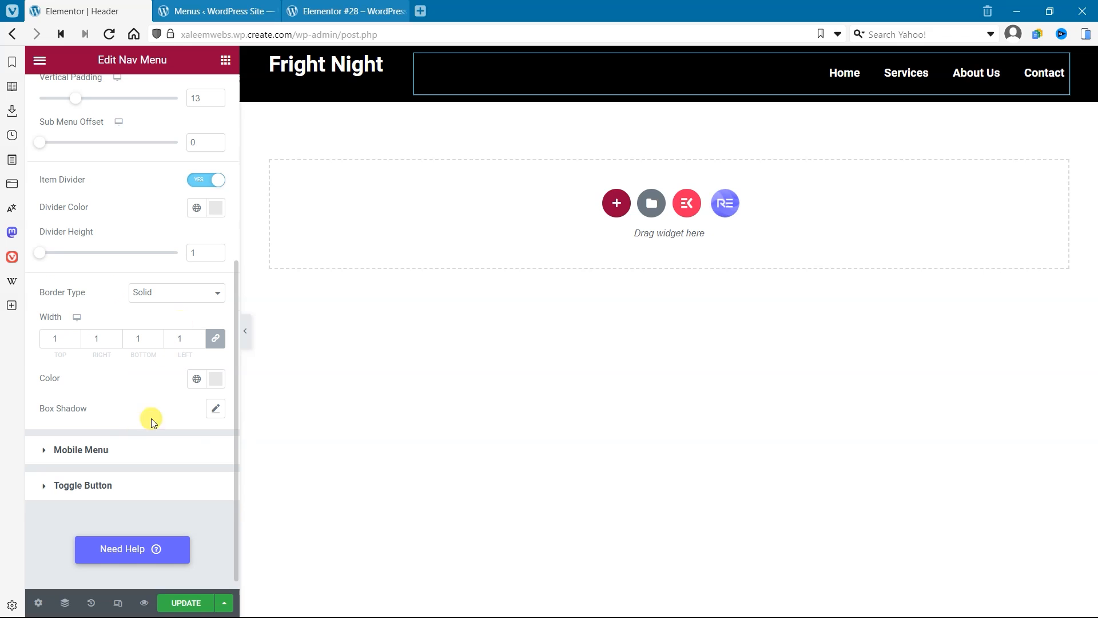
pyautogui.scroll(-5, 157, 332)
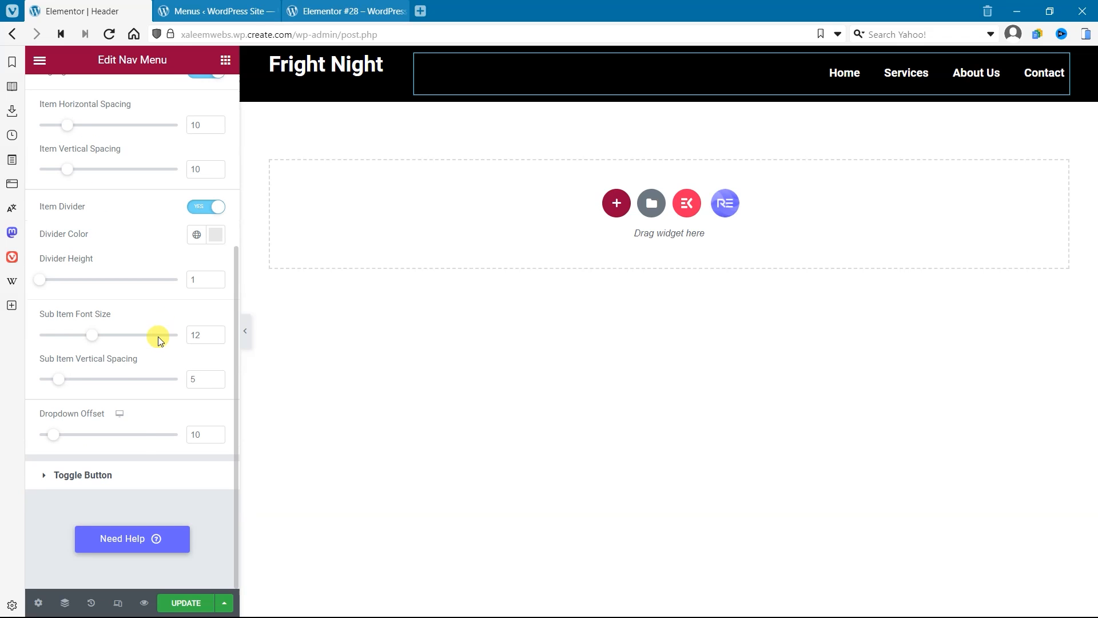
pyautogui.click(127, 481)
pyautogui.scroll(-3, 149, 329)
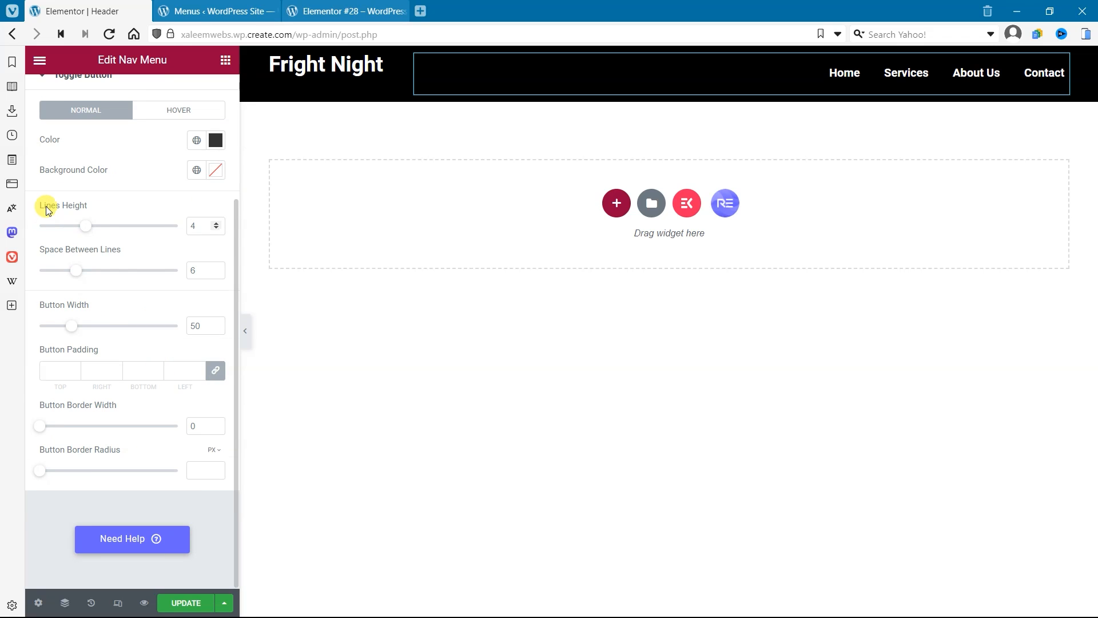
pyautogui.scroll(3, 44, 206)
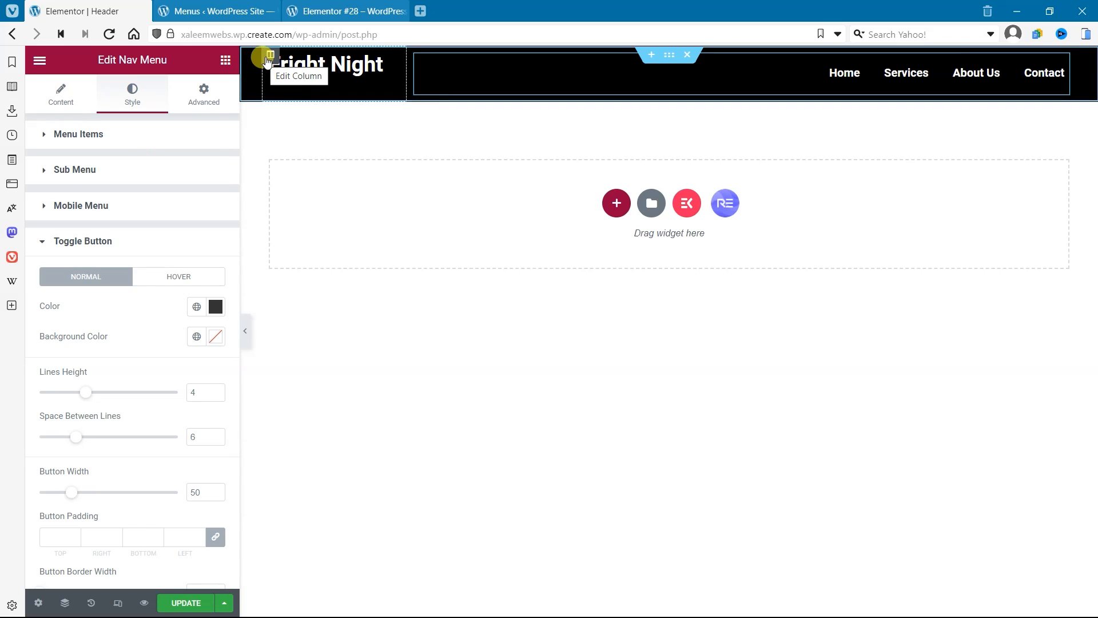
# Step: Set the Fright Night heading column's vertical alignment to Middle and update the header template
pyautogui.click(271, 54)
pyautogui.click(151, 200)
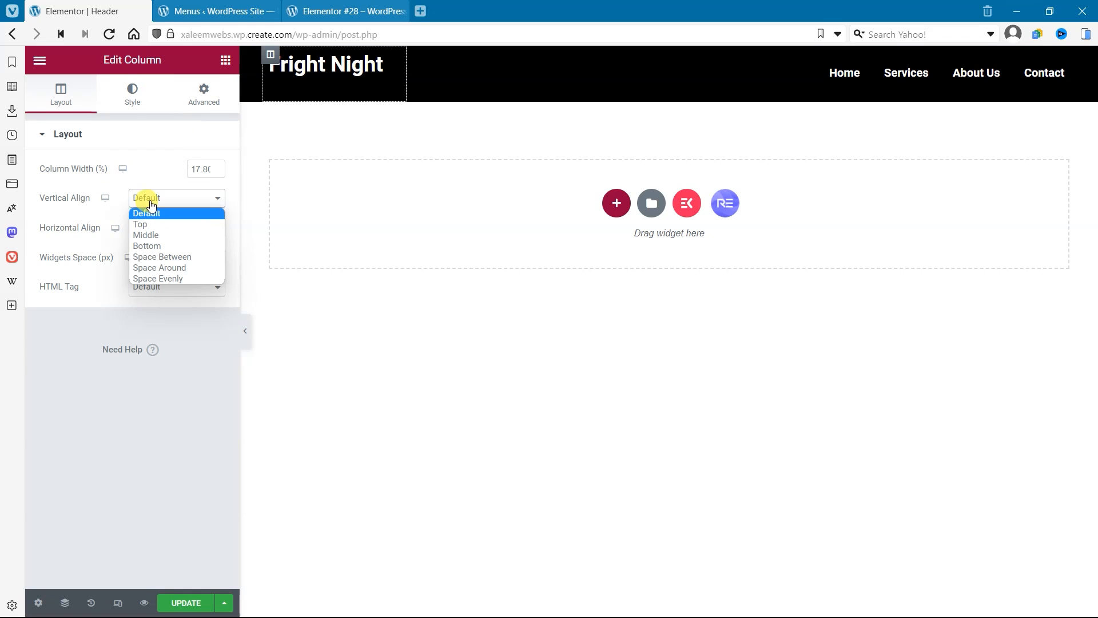
pyautogui.click(160, 236)
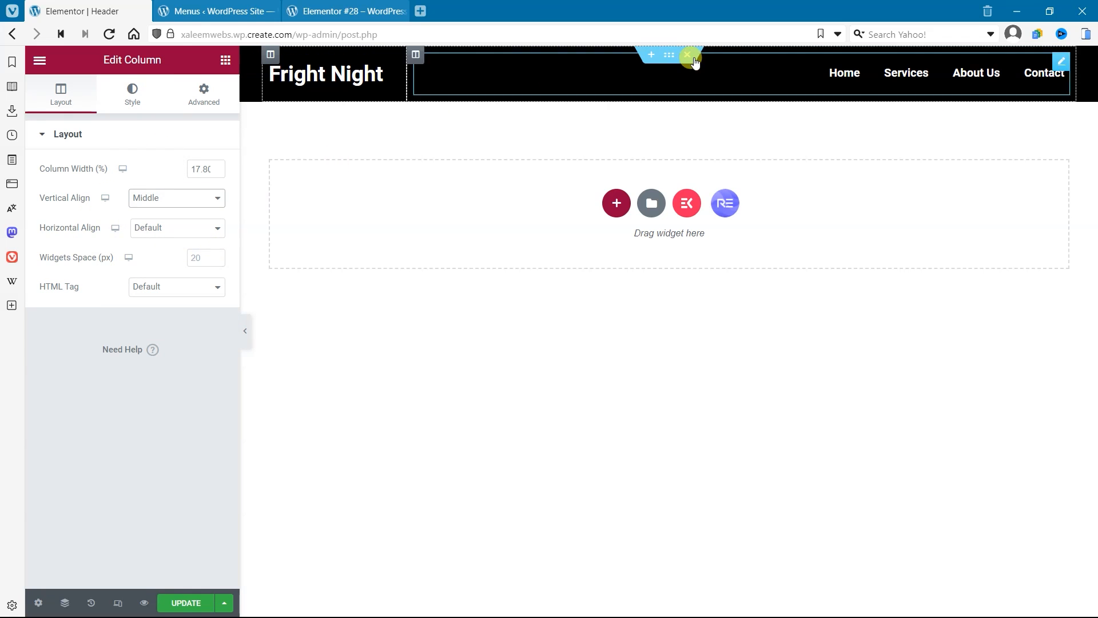
pyautogui.click(189, 603)
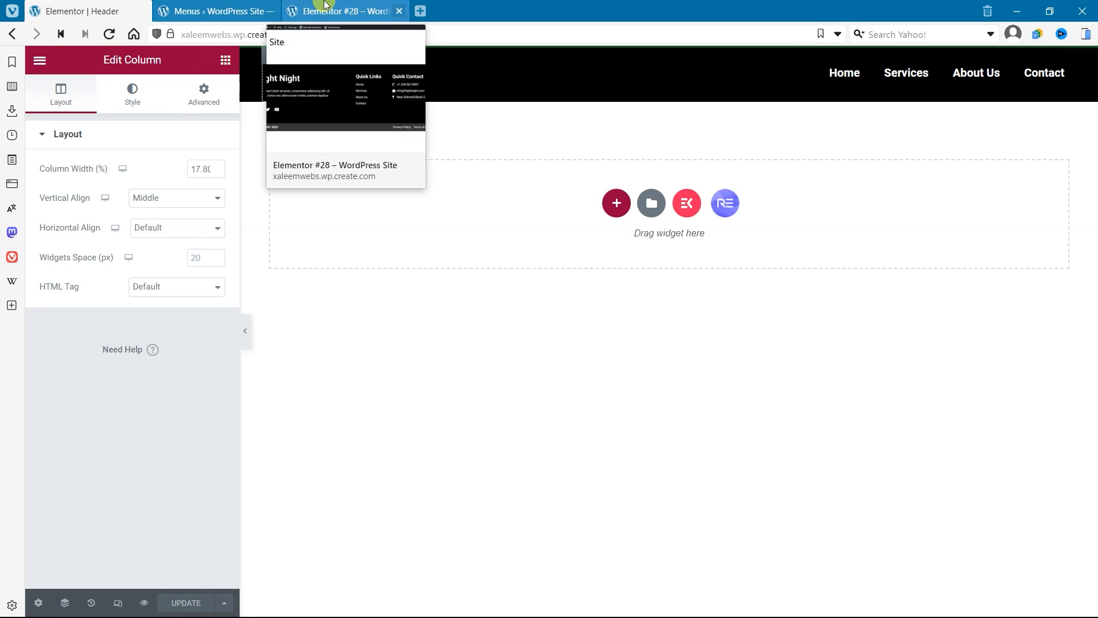
# Step: Reload the live Elementor #28 page to check the header and footer on it
pyautogui.click(326, 5)
pyautogui.click(109, 34)
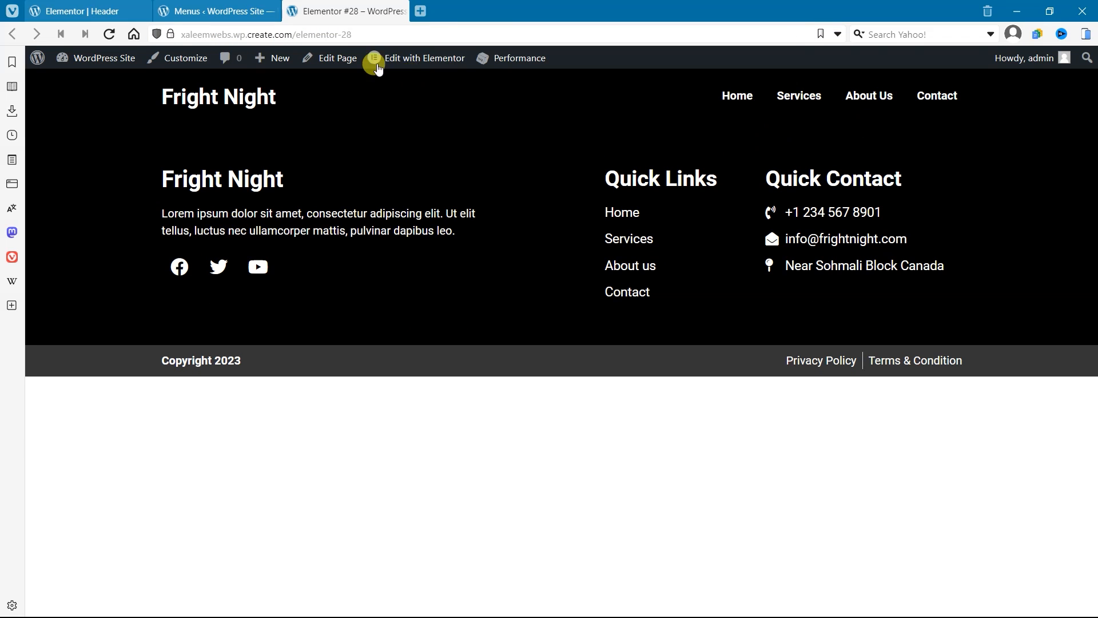
pyautogui.click(209, 7)
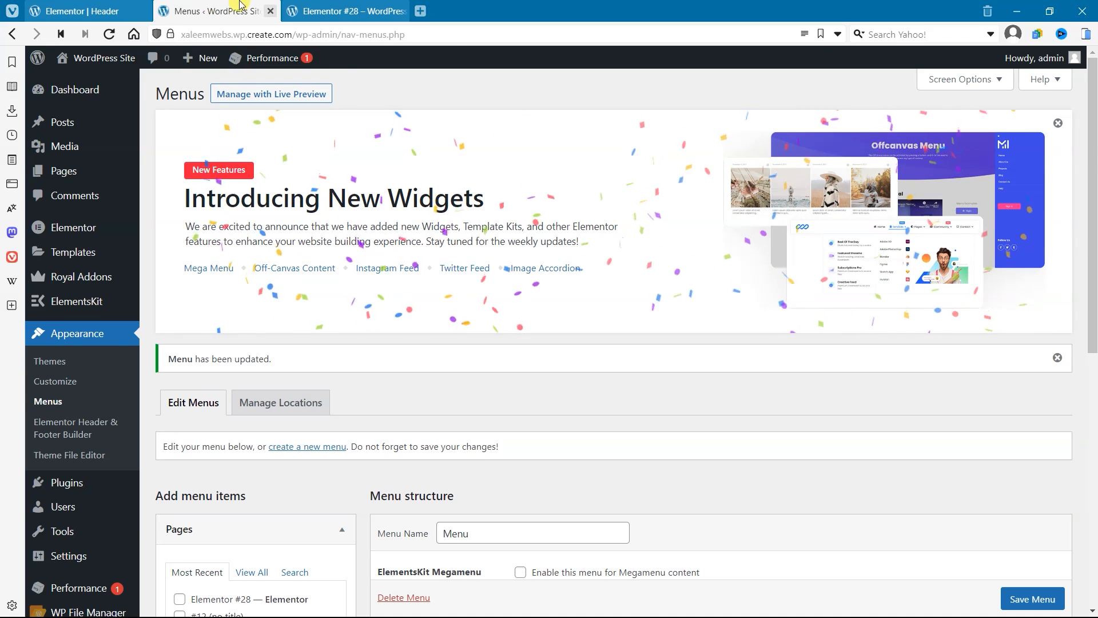
pyautogui.click(360, 11)
# Step: Open the Elementor #28 page for editing in Elementor and add a single-column section between header and footer
pyautogui.click(447, 65)
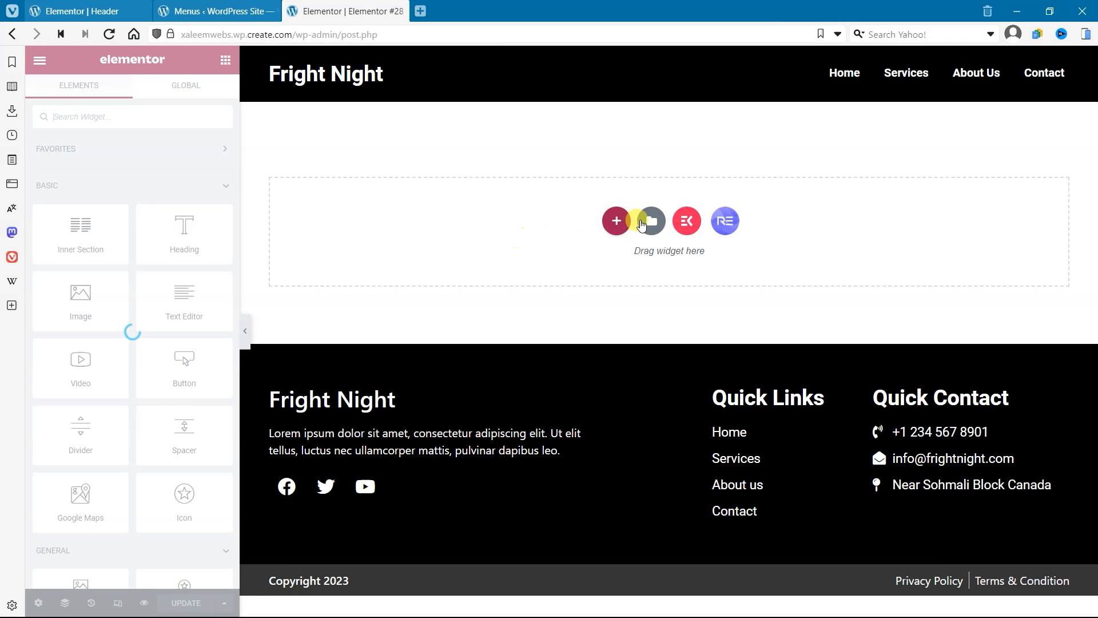
pyautogui.click(616, 221)
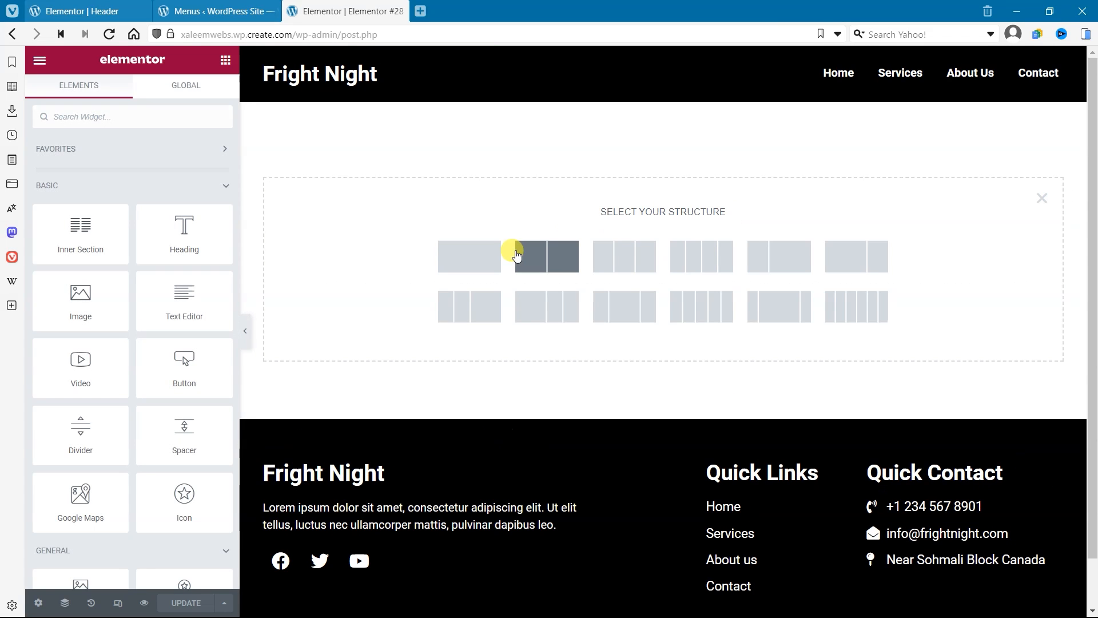
pyautogui.click(487, 266)
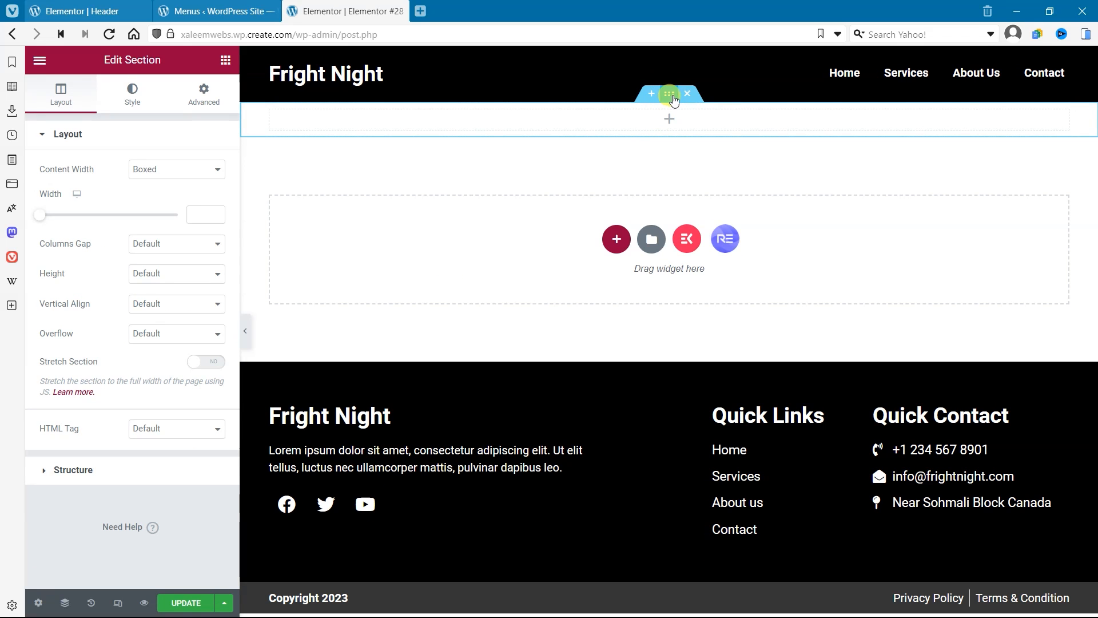
# Step: Give the new section a Classic background using the media library photo of the boy at a laptop
pyautogui.click(133, 93)
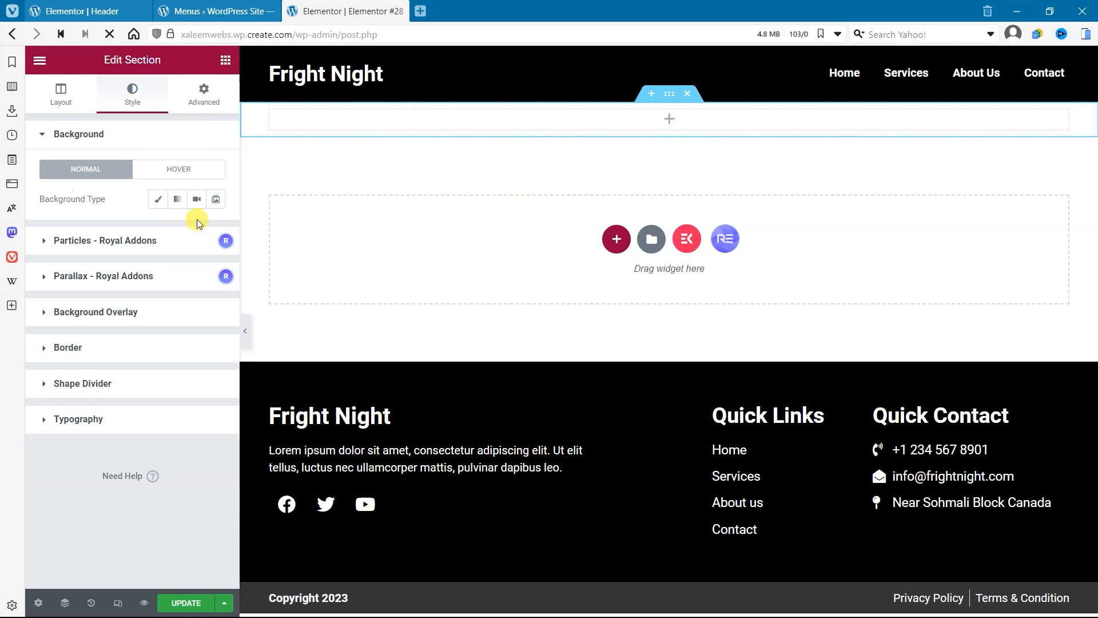
pyautogui.click(159, 199)
pyautogui.click(173, 291)
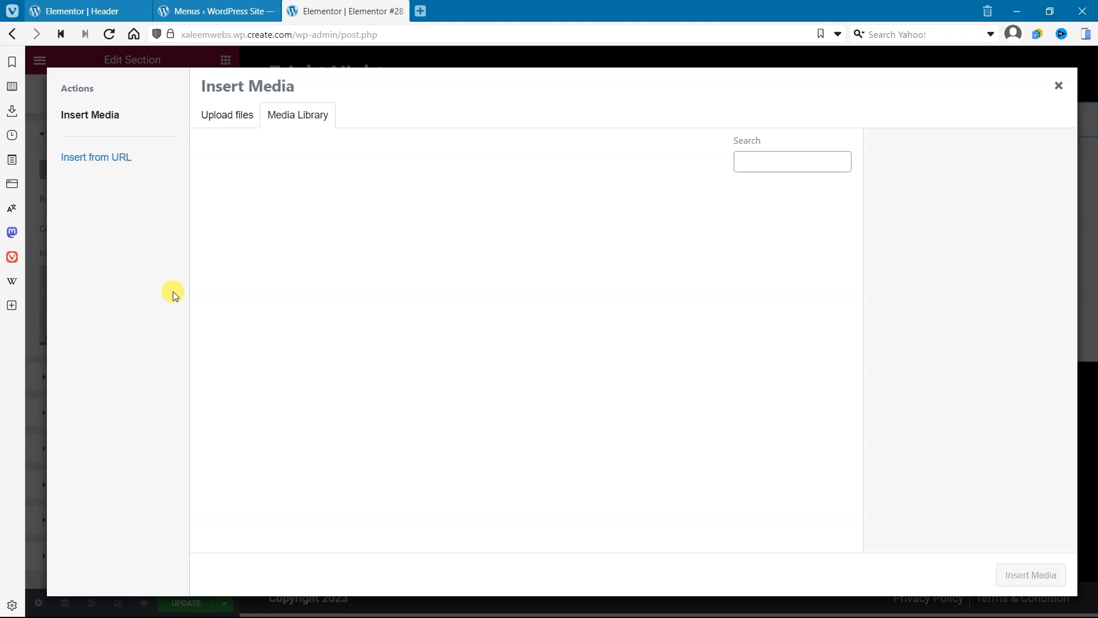
pyautogui.click(247, 228)
pyautogui.click(1017, 578)
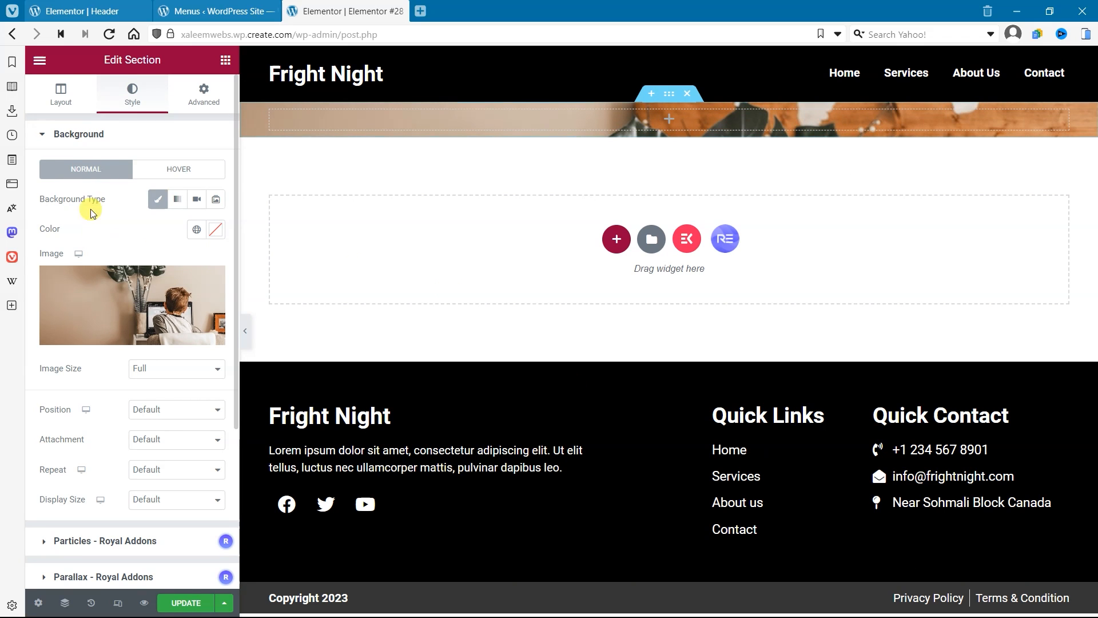
# Step: Set the background image's position to Center Center, attachment to Scroll, repeat to No-repeat and display size to Cover
pyautogui.click(177, 419)
pyautogui.click(176, 436)
pyautogui.click(172, 439)
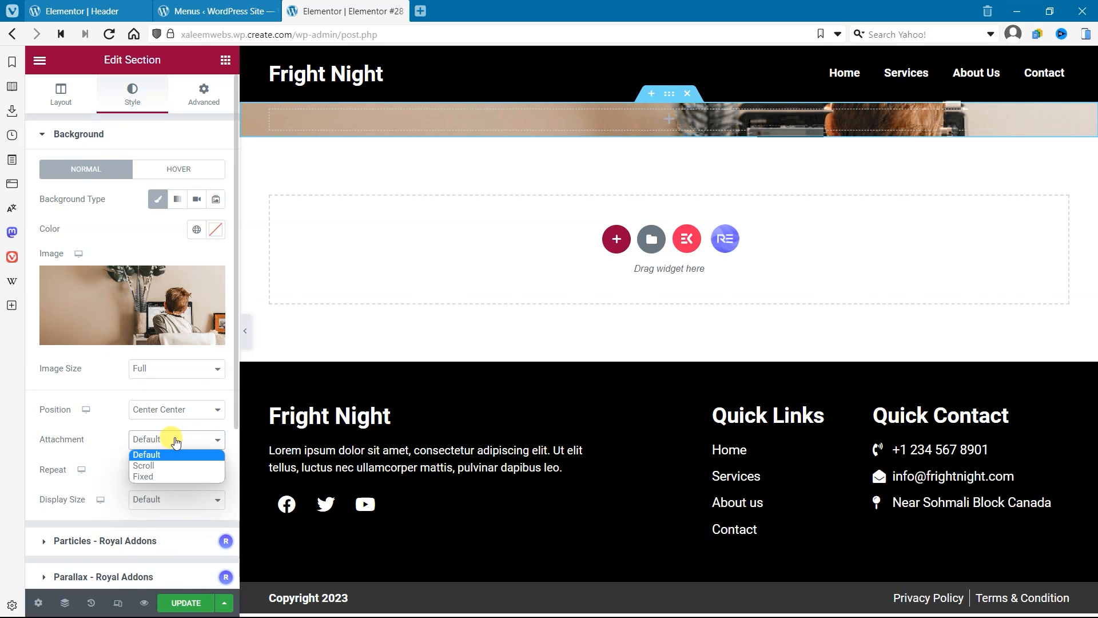
pyautogui.click(158, 467)
pyautogui.click(158, 470)
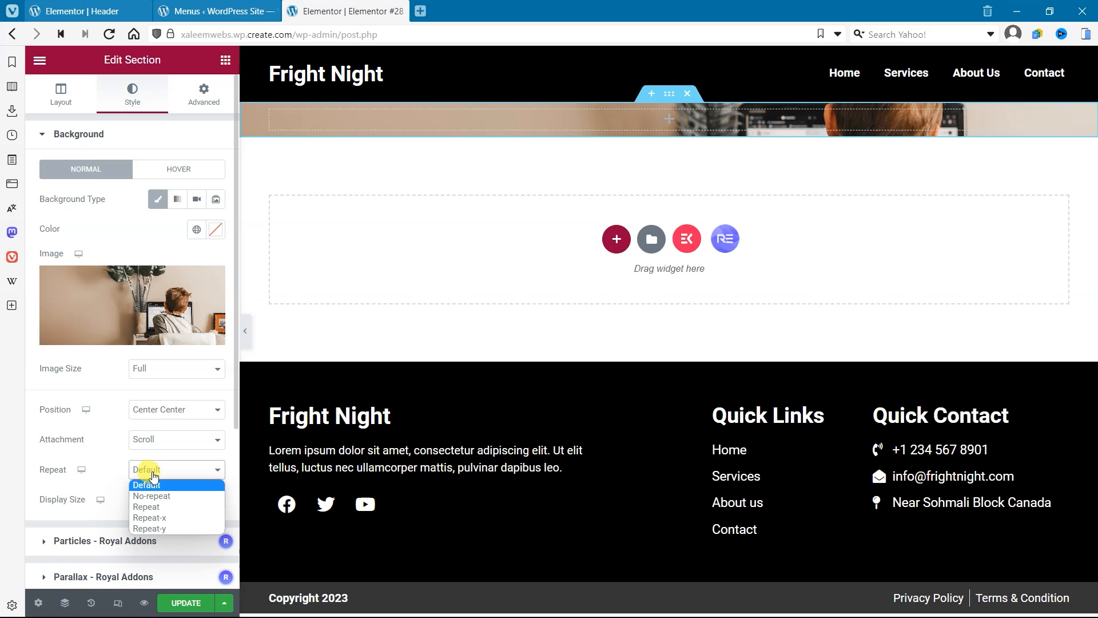
pyautogui.click(160, 491)
pyautogui.click(163, 500)
pyautogui.click(160, 534)
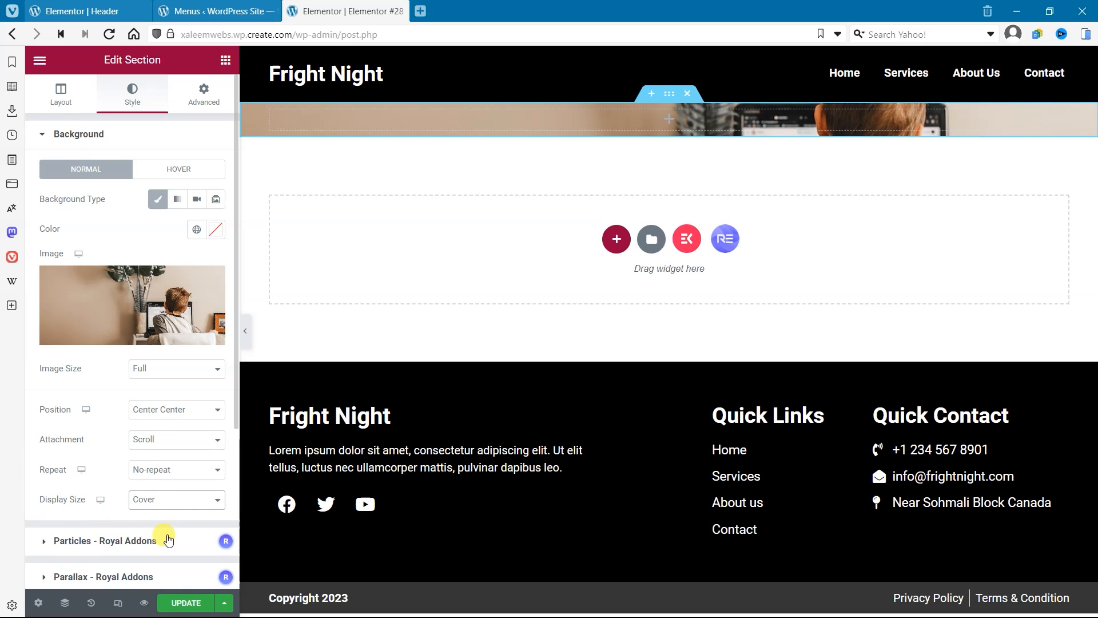
# Step: Set the section's height to Min Height with a minimum of 100 VH and update the page
pyautogui.click(50, 91)
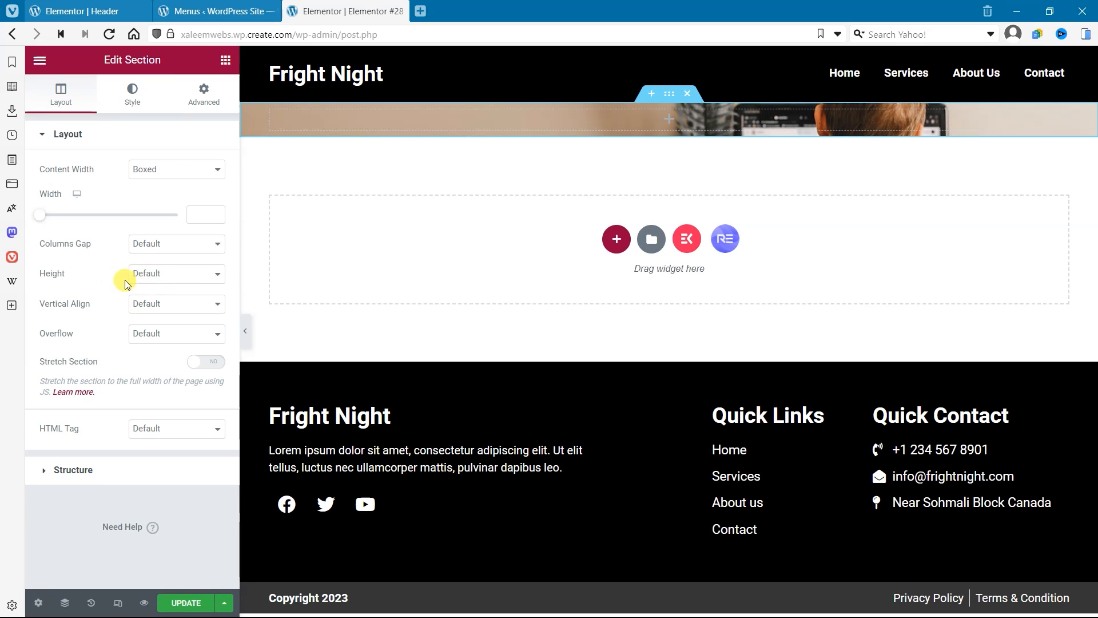
pyautogui.click(150, 274)
pyautogui.click(161, 311)
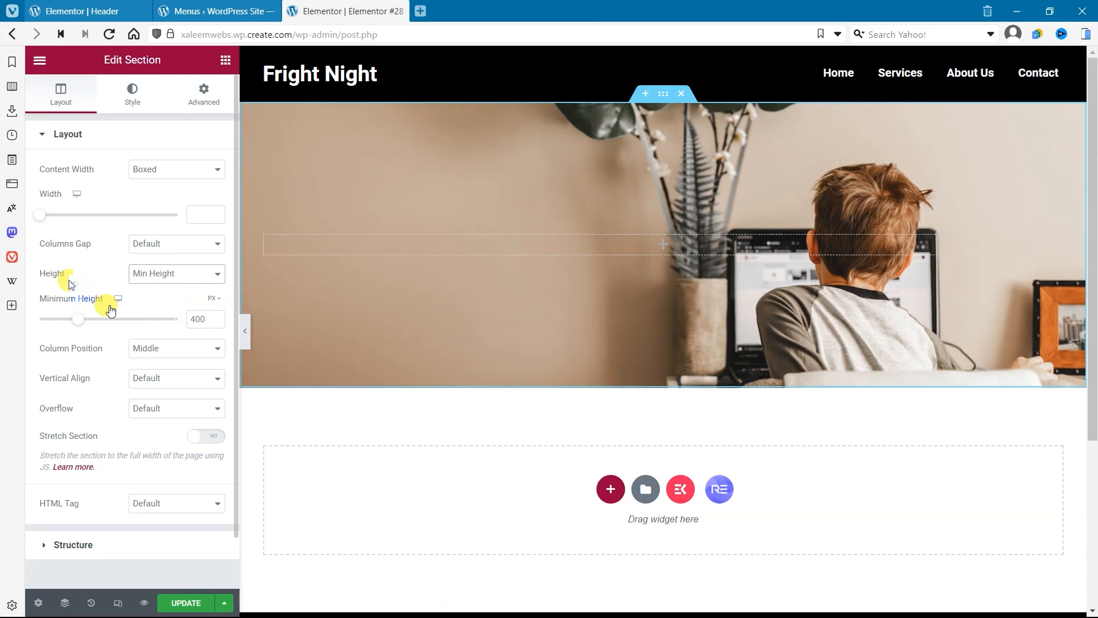
pyautogui.click(218, 300)
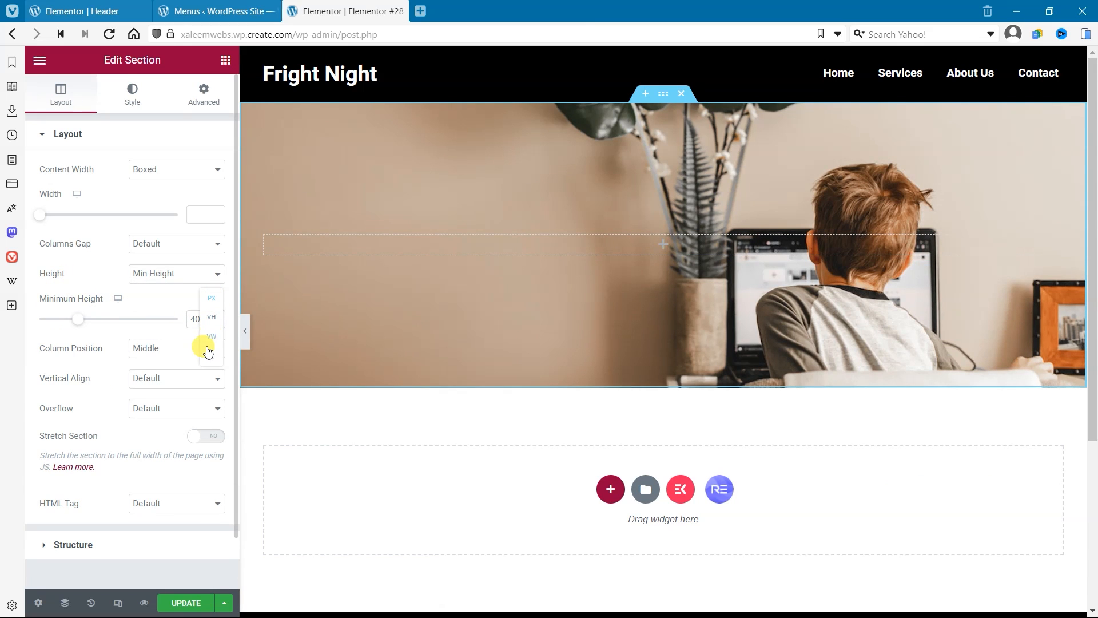
pyautogui.click(211, 317)
pyautogui.click(217, 323)
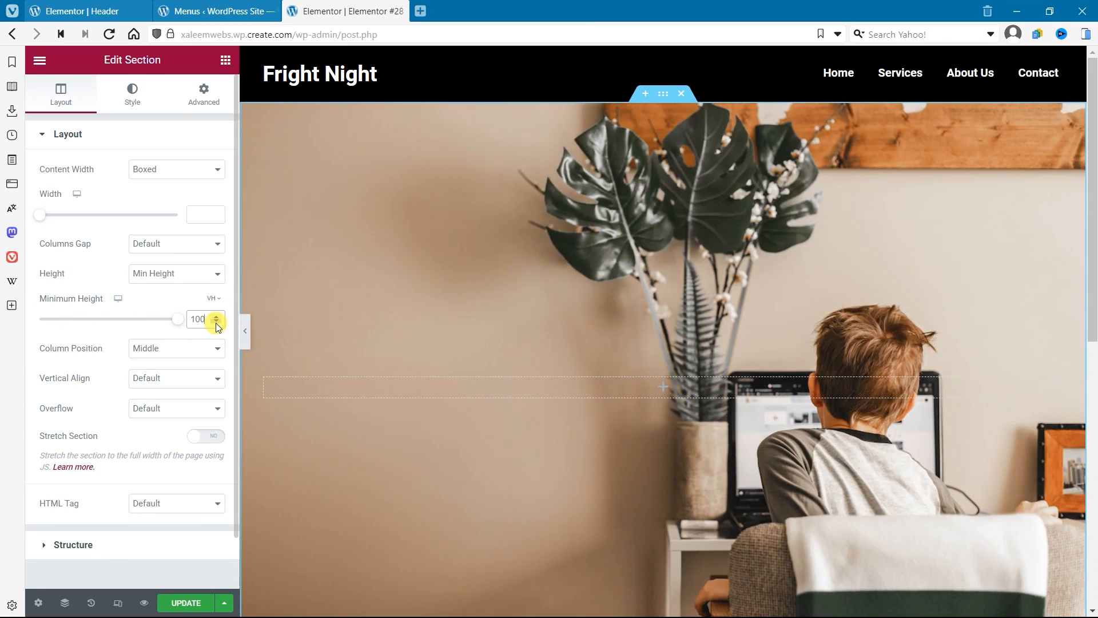
pyautogui.click(188, 604)
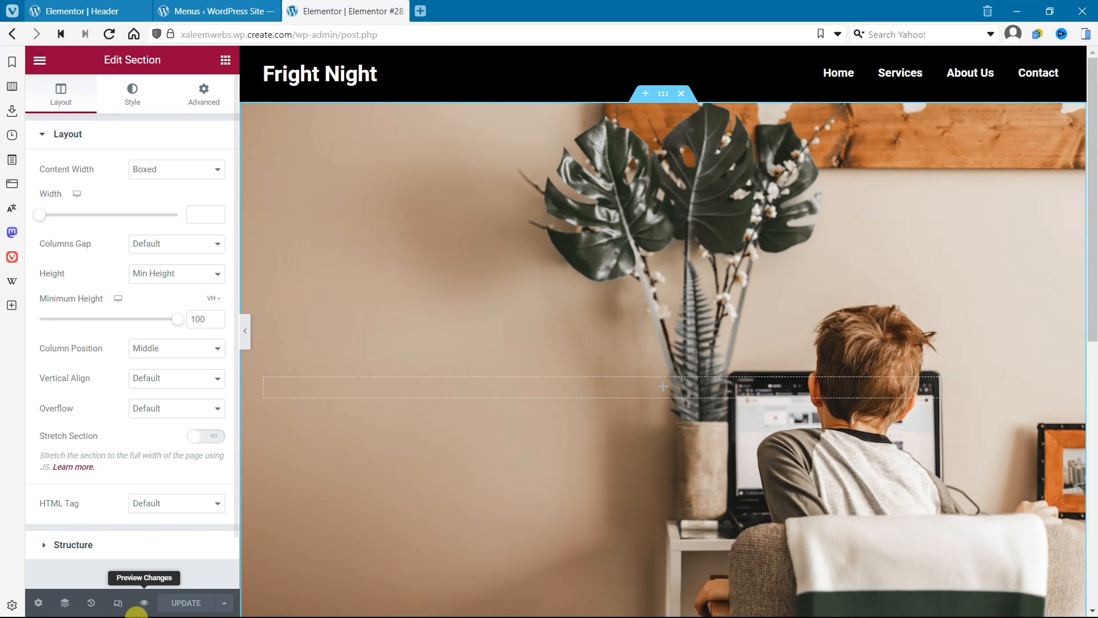
# Step: Preview the page and look over the header, hero image section and footer
pyautogui.click(144, 603)
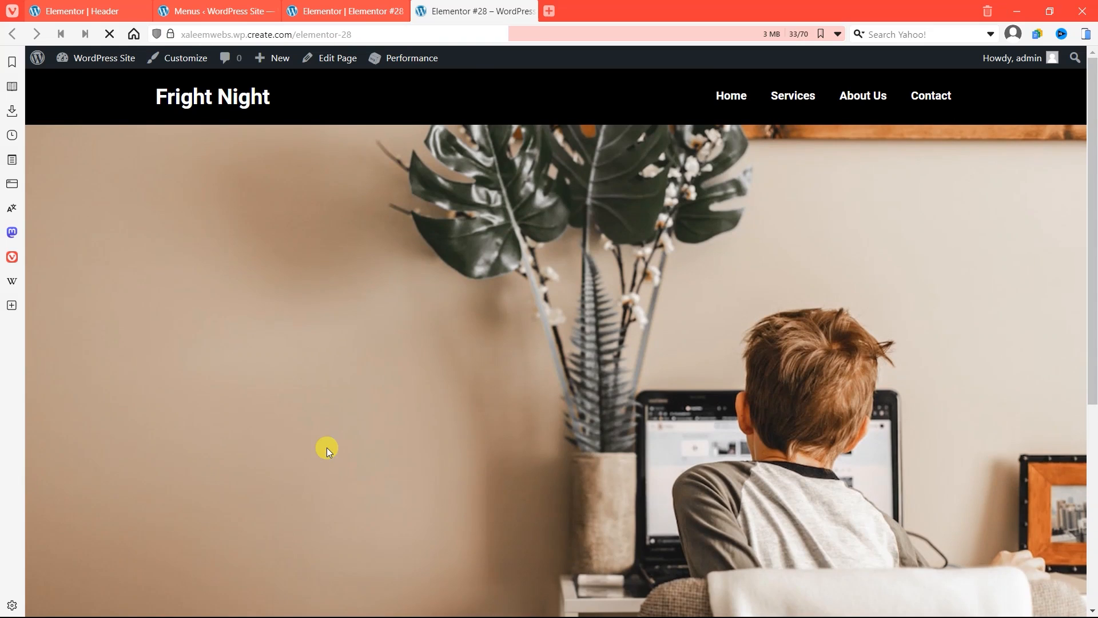
pyautogui.scroll(-5, 396, 390)
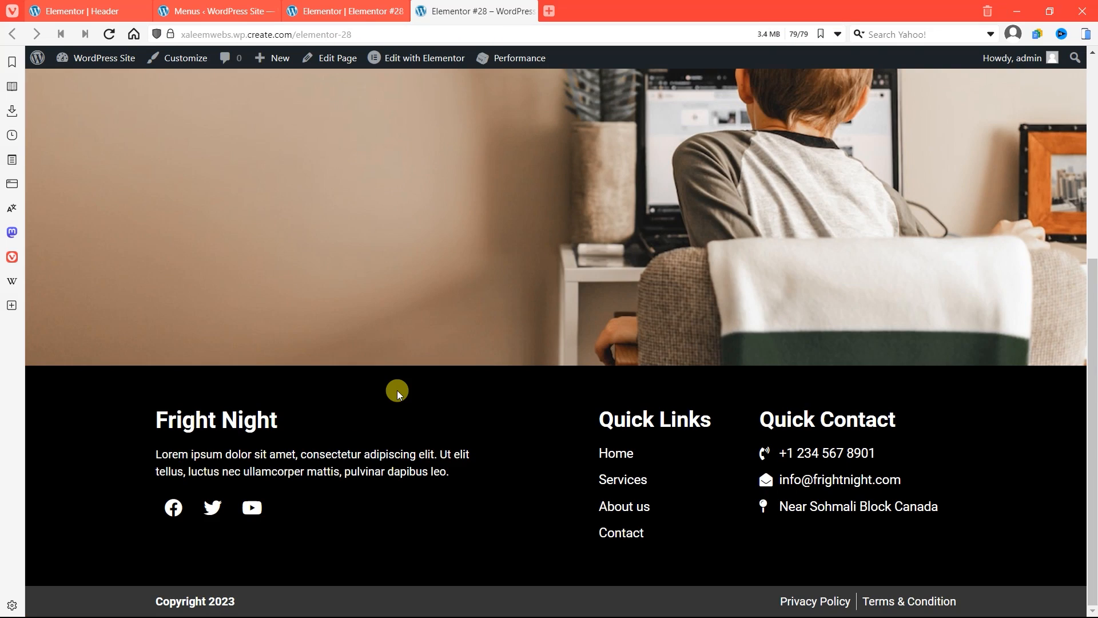
pyautogui.scroll(5, 397, 390)
pyautogui.scroll(-5, 397, 390)
pyautogui.scroll(5, 398, 392)
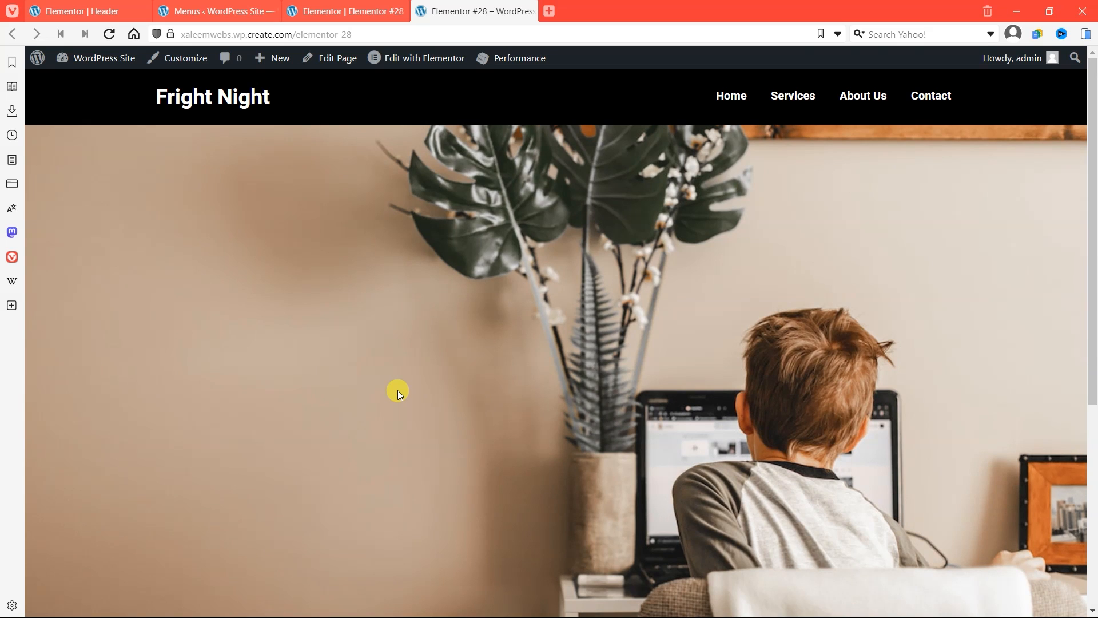